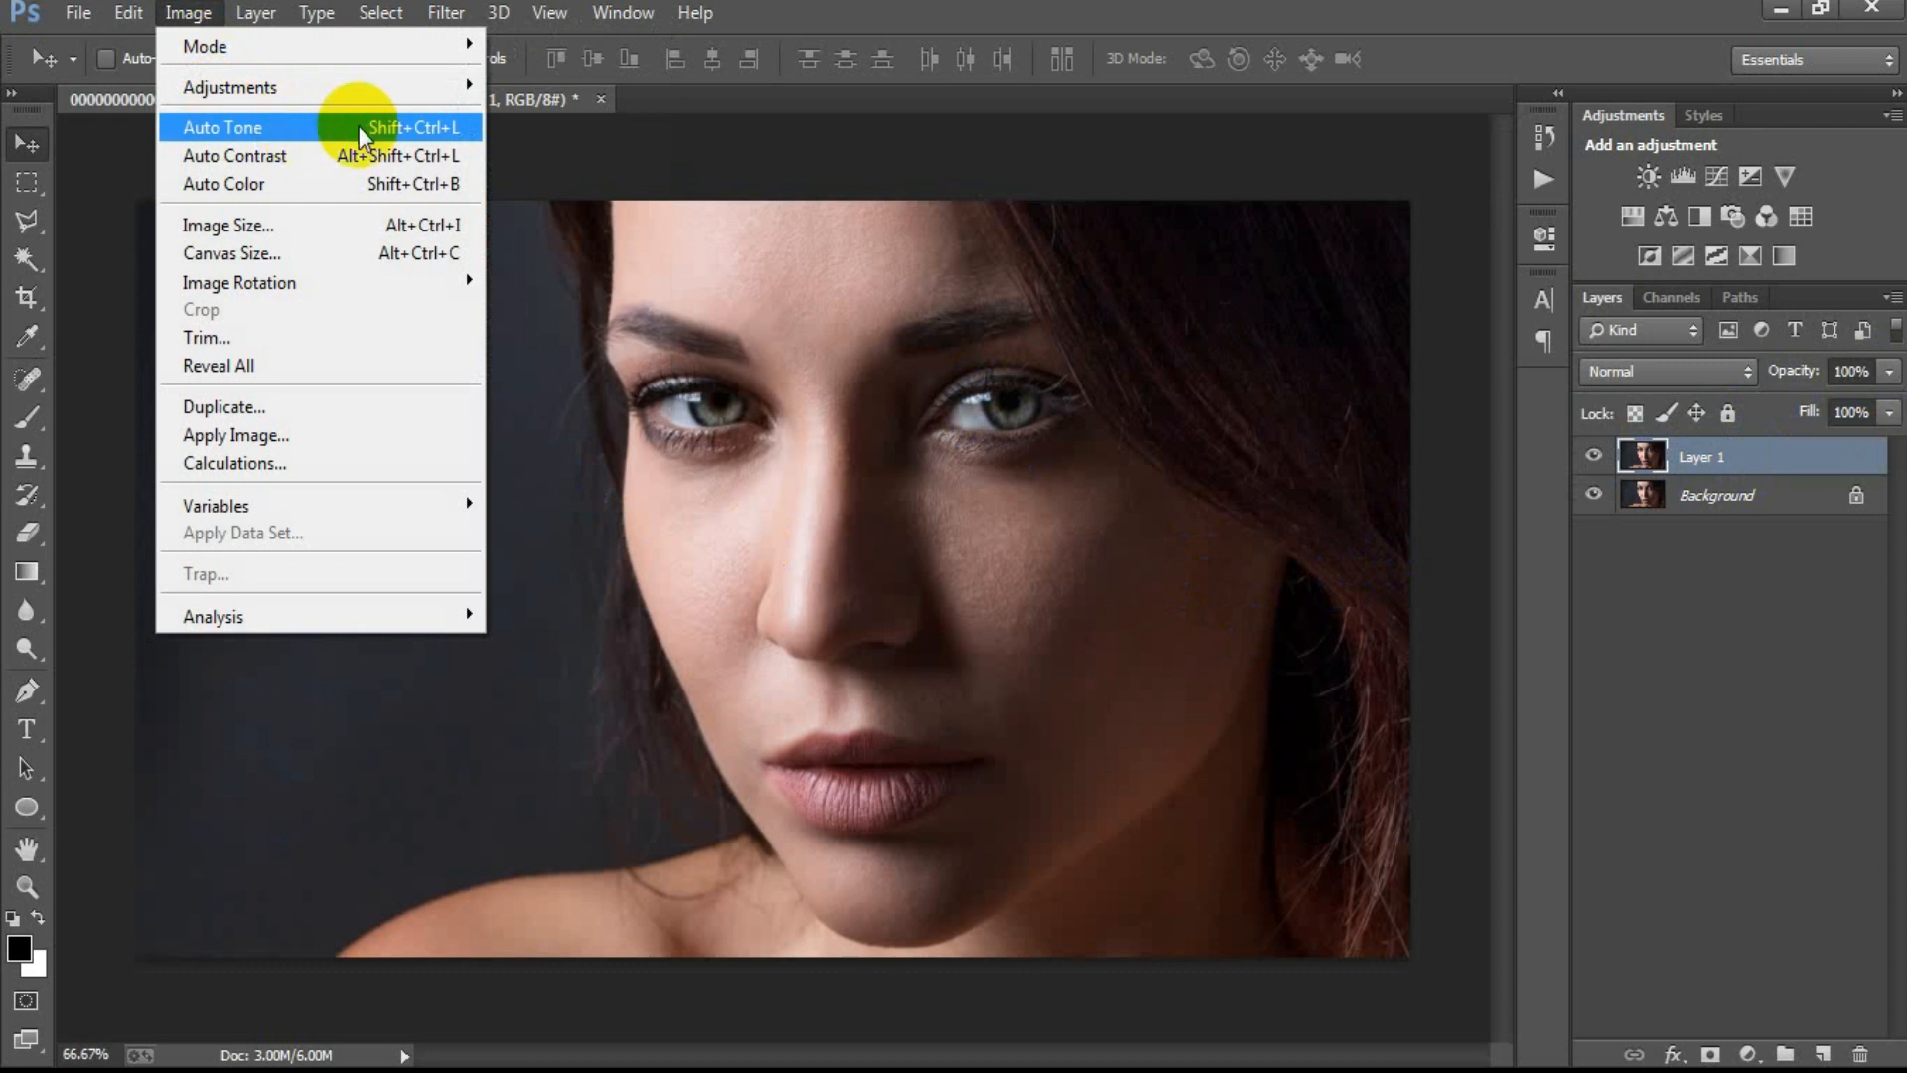
Step: Apply Auto Tone to Layer 1 and start the Oil Paint filter on it
click(415, 135)
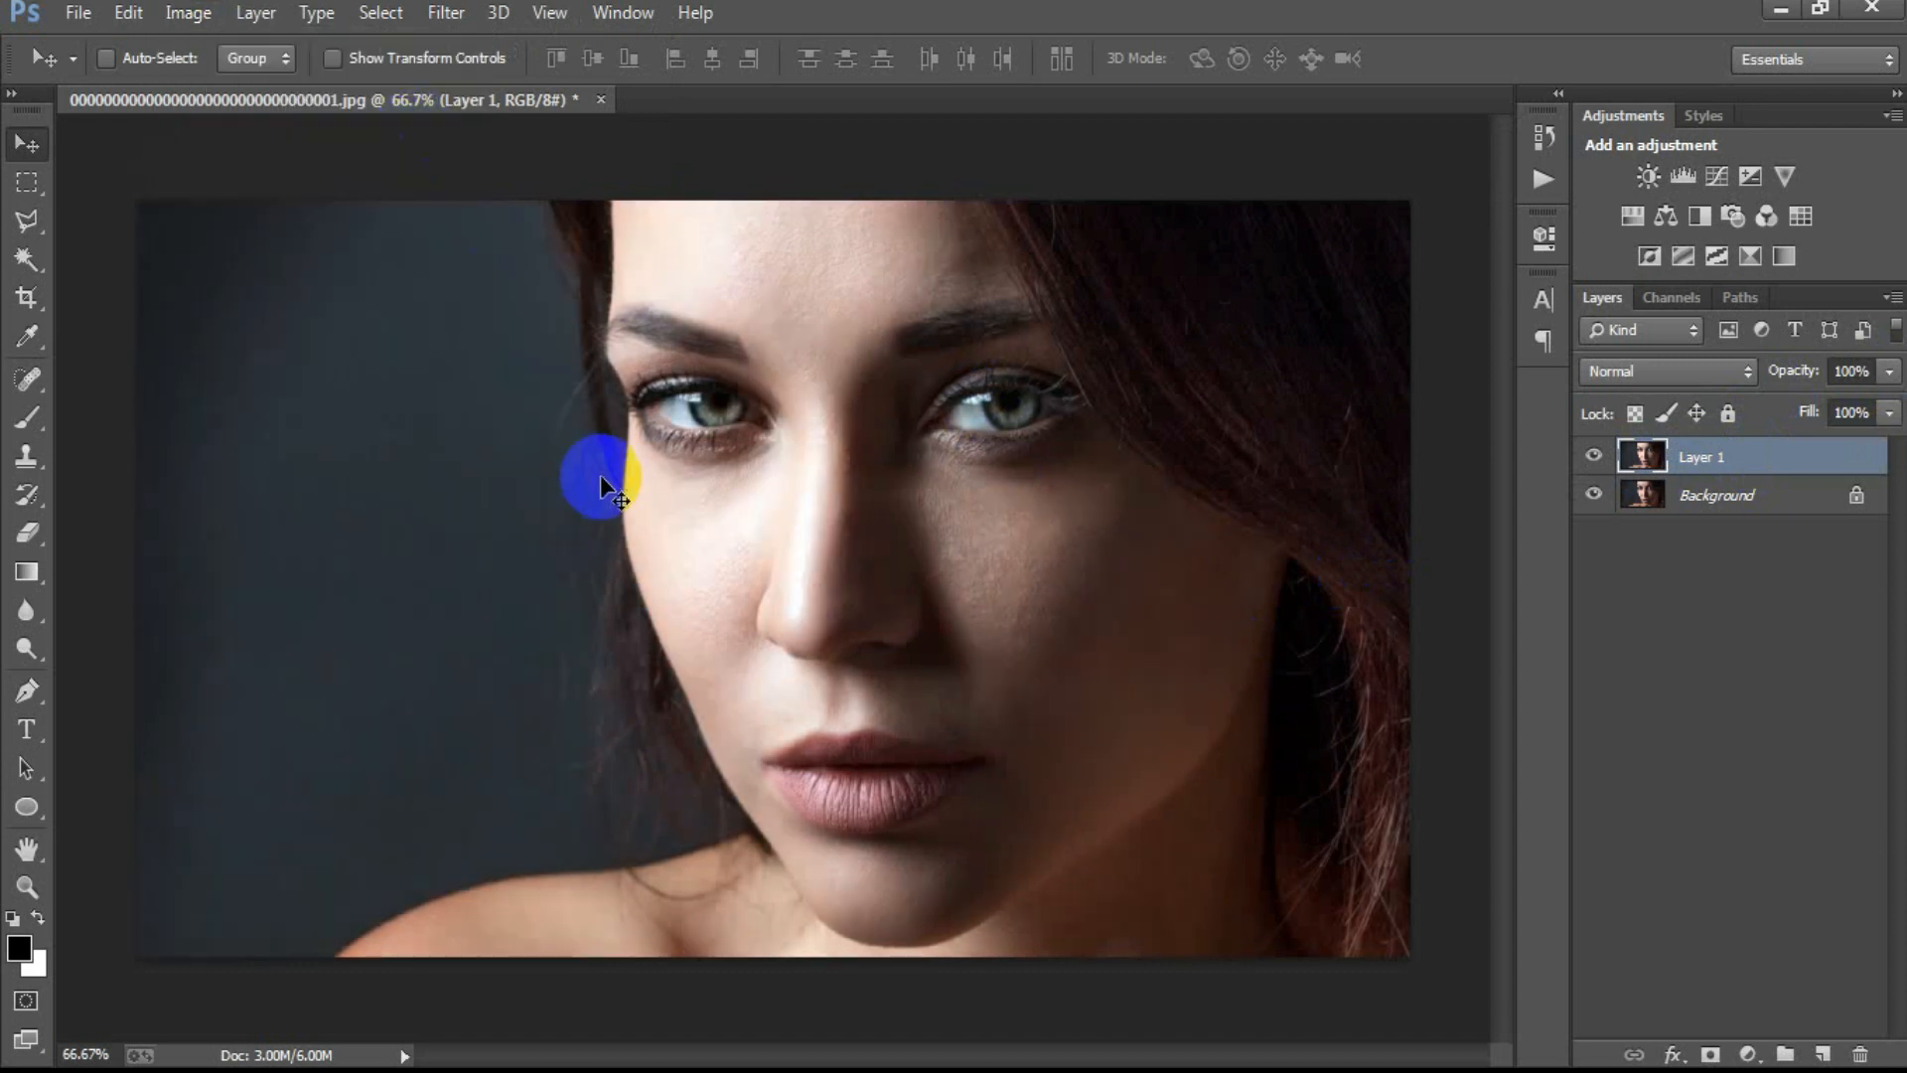
click(446, 14)
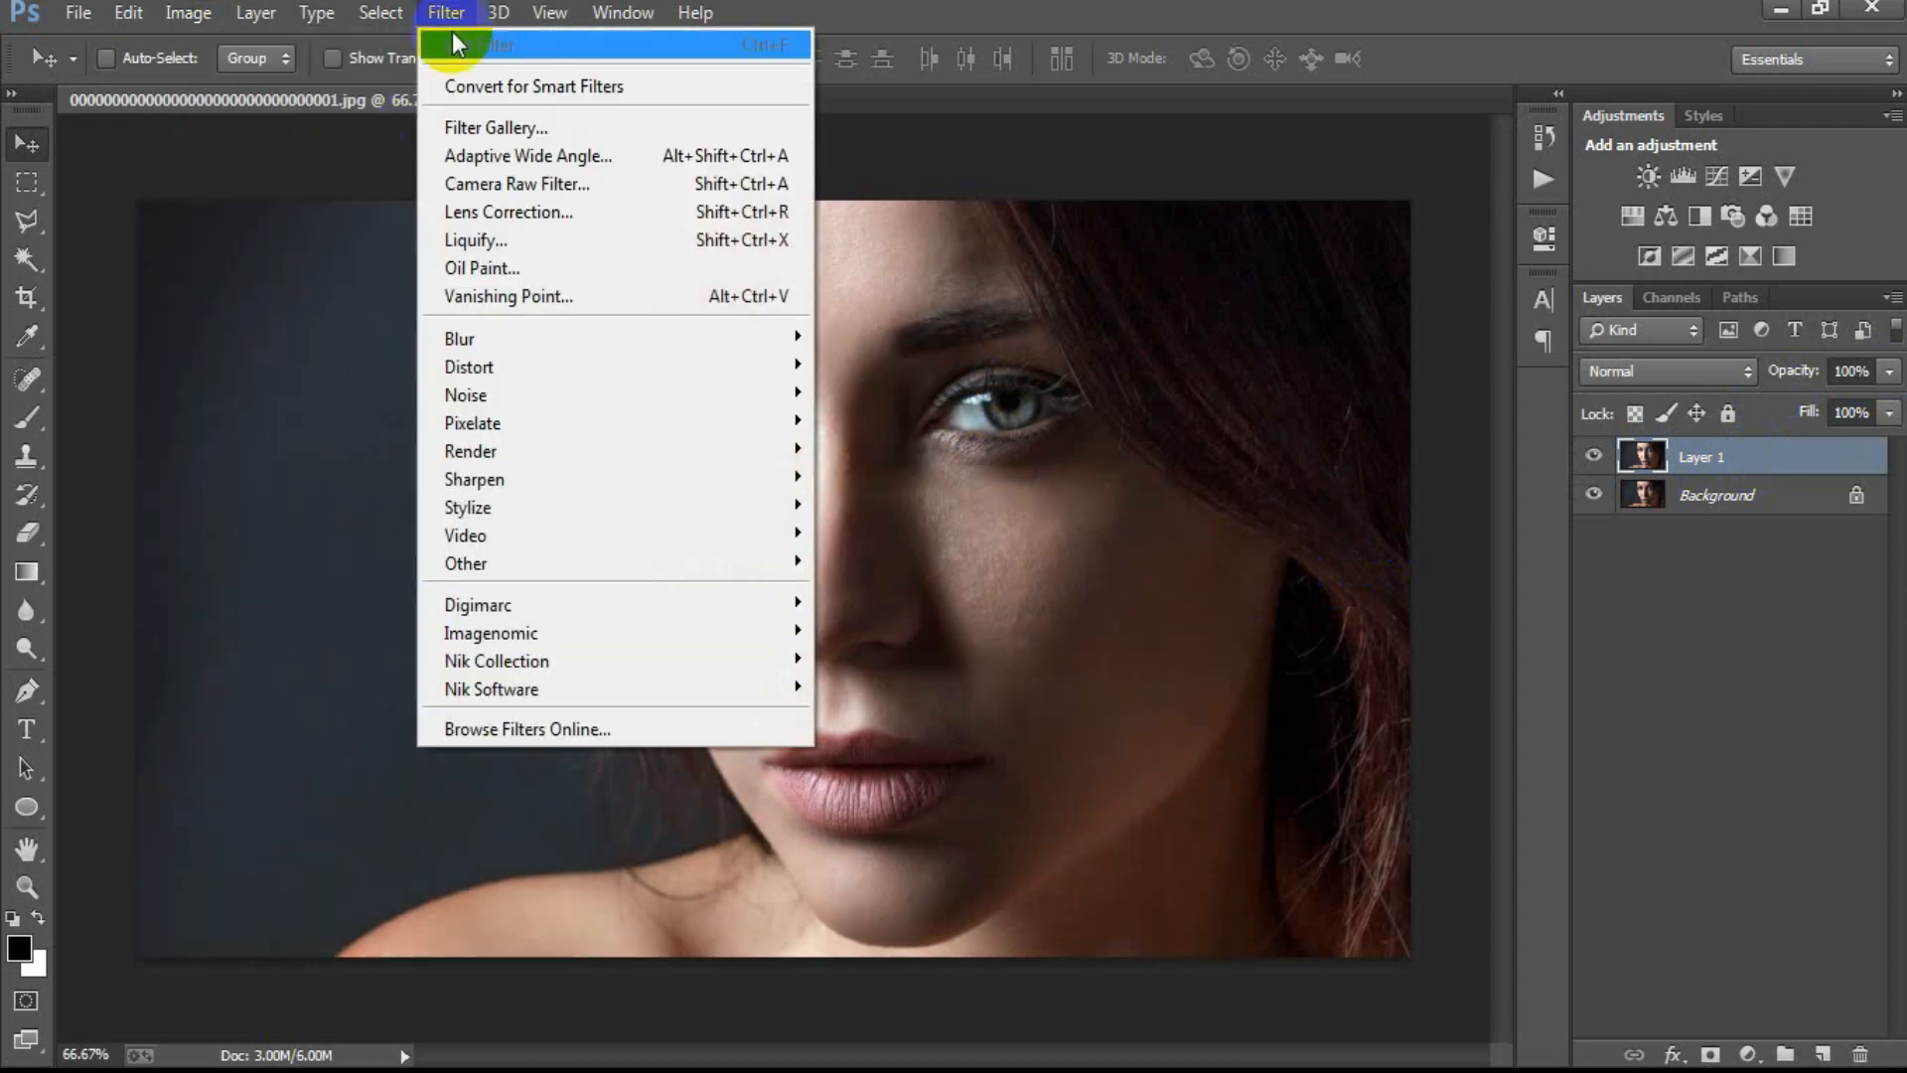
click(644, 268)
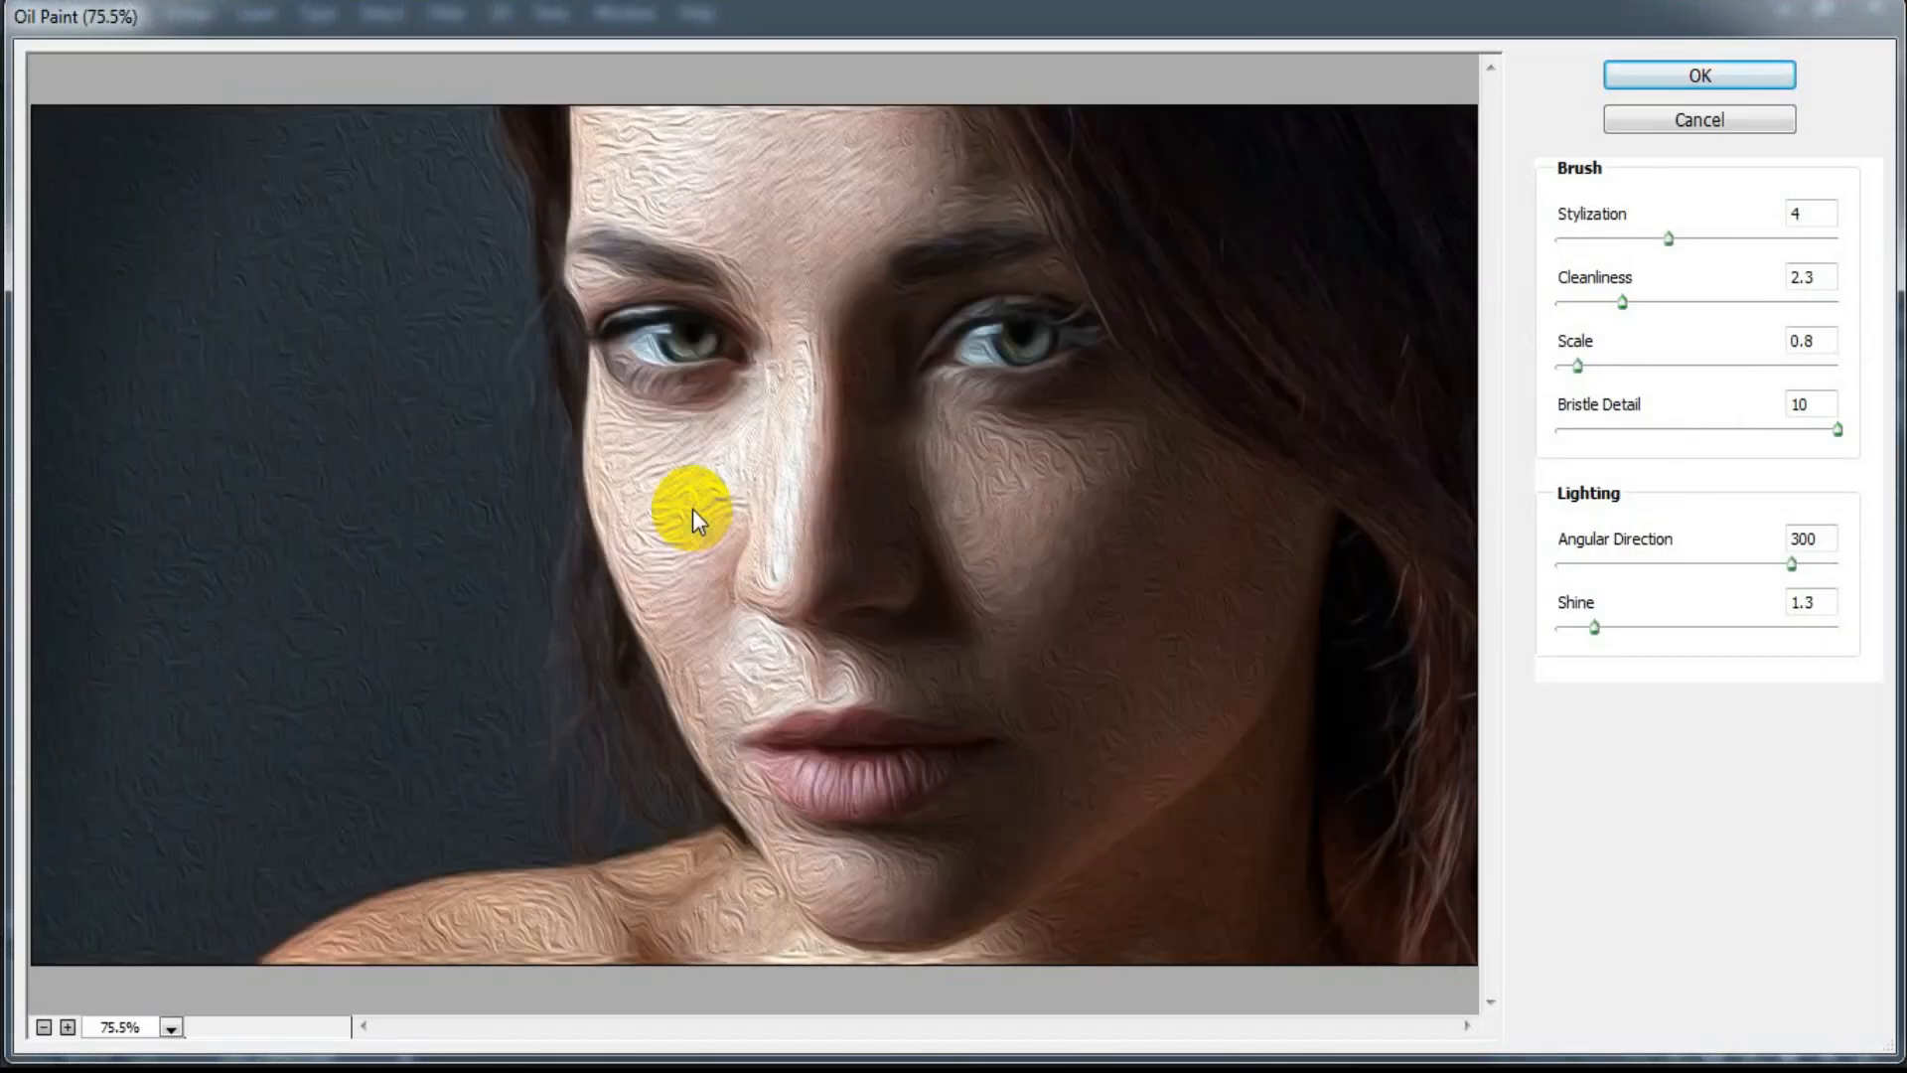
Step: Set the Oil Paint brush to Stylization 5.2, Cleanliness 2.1 and Scale 0.1
click(1809, 205)
text(5.)
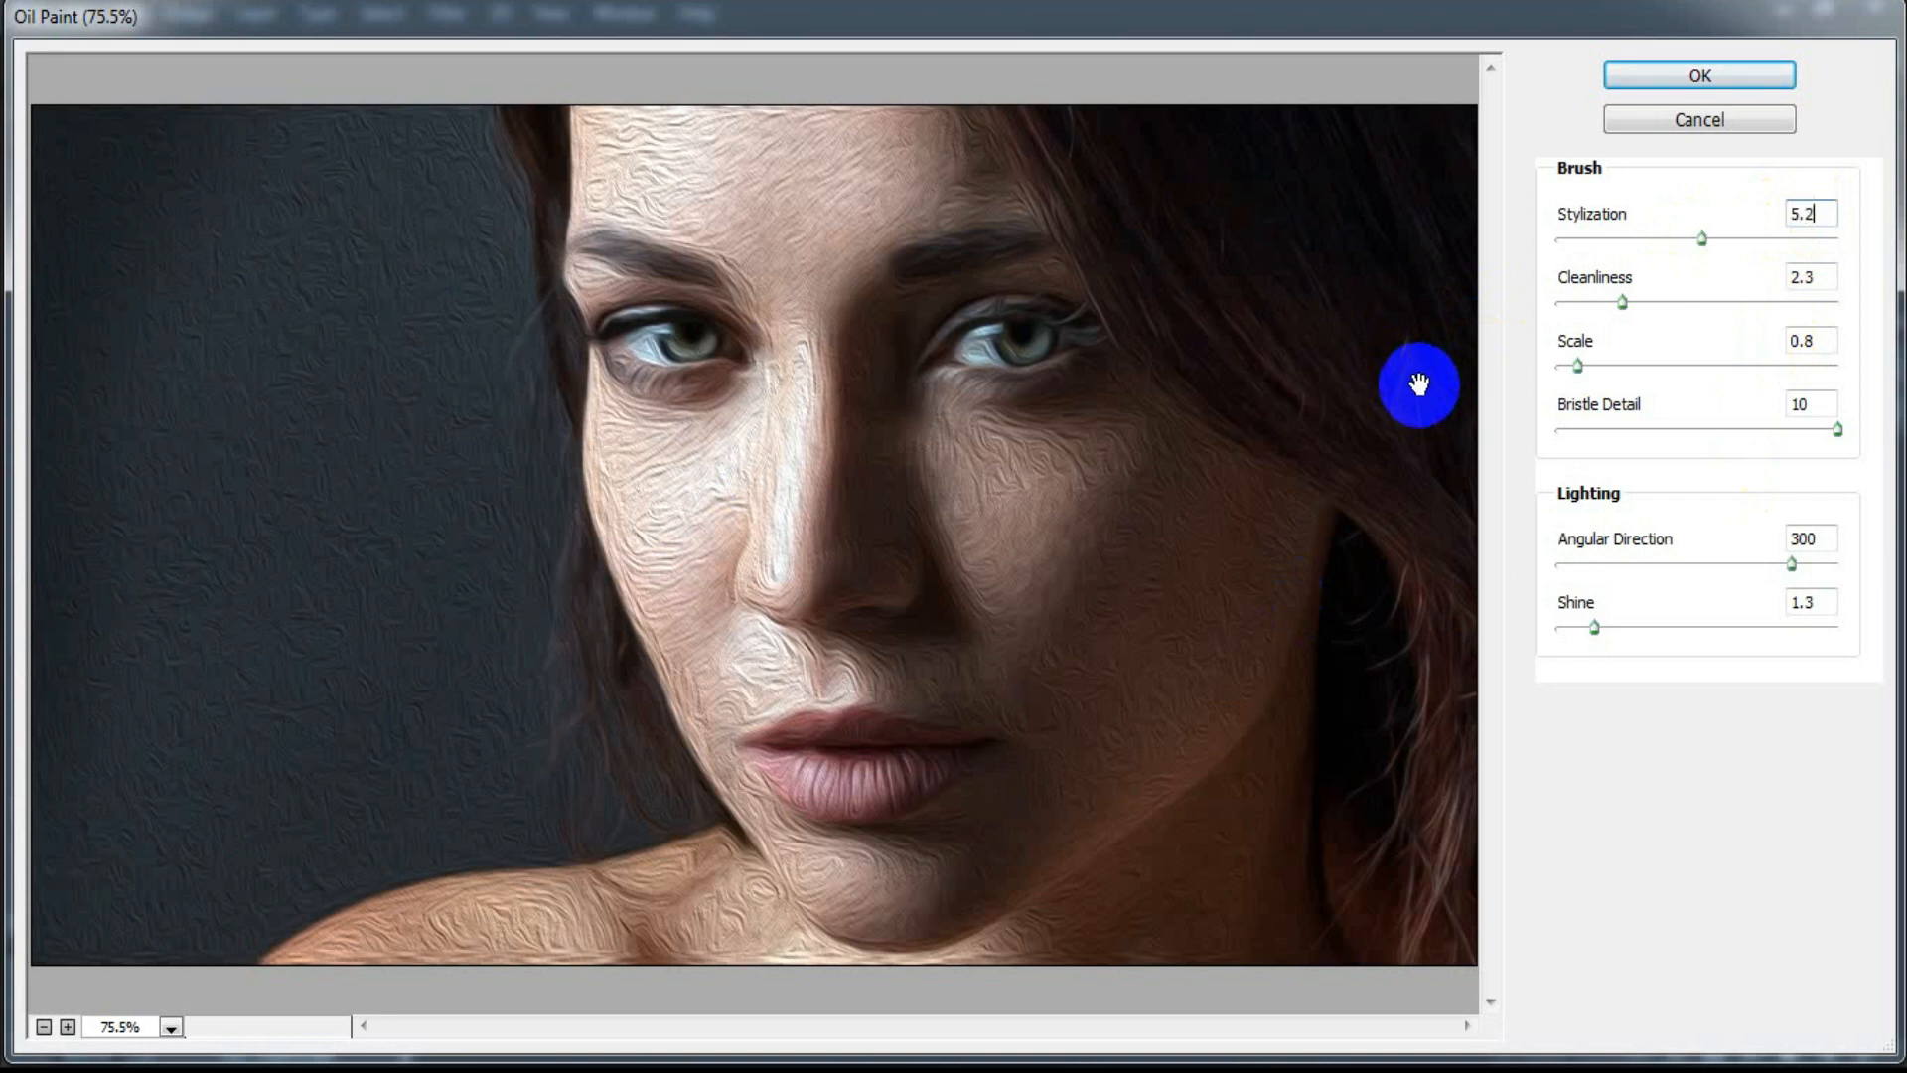
text(2)
click(1808, 280)
text(2.1)
click(1828, 344)
text(0.1)
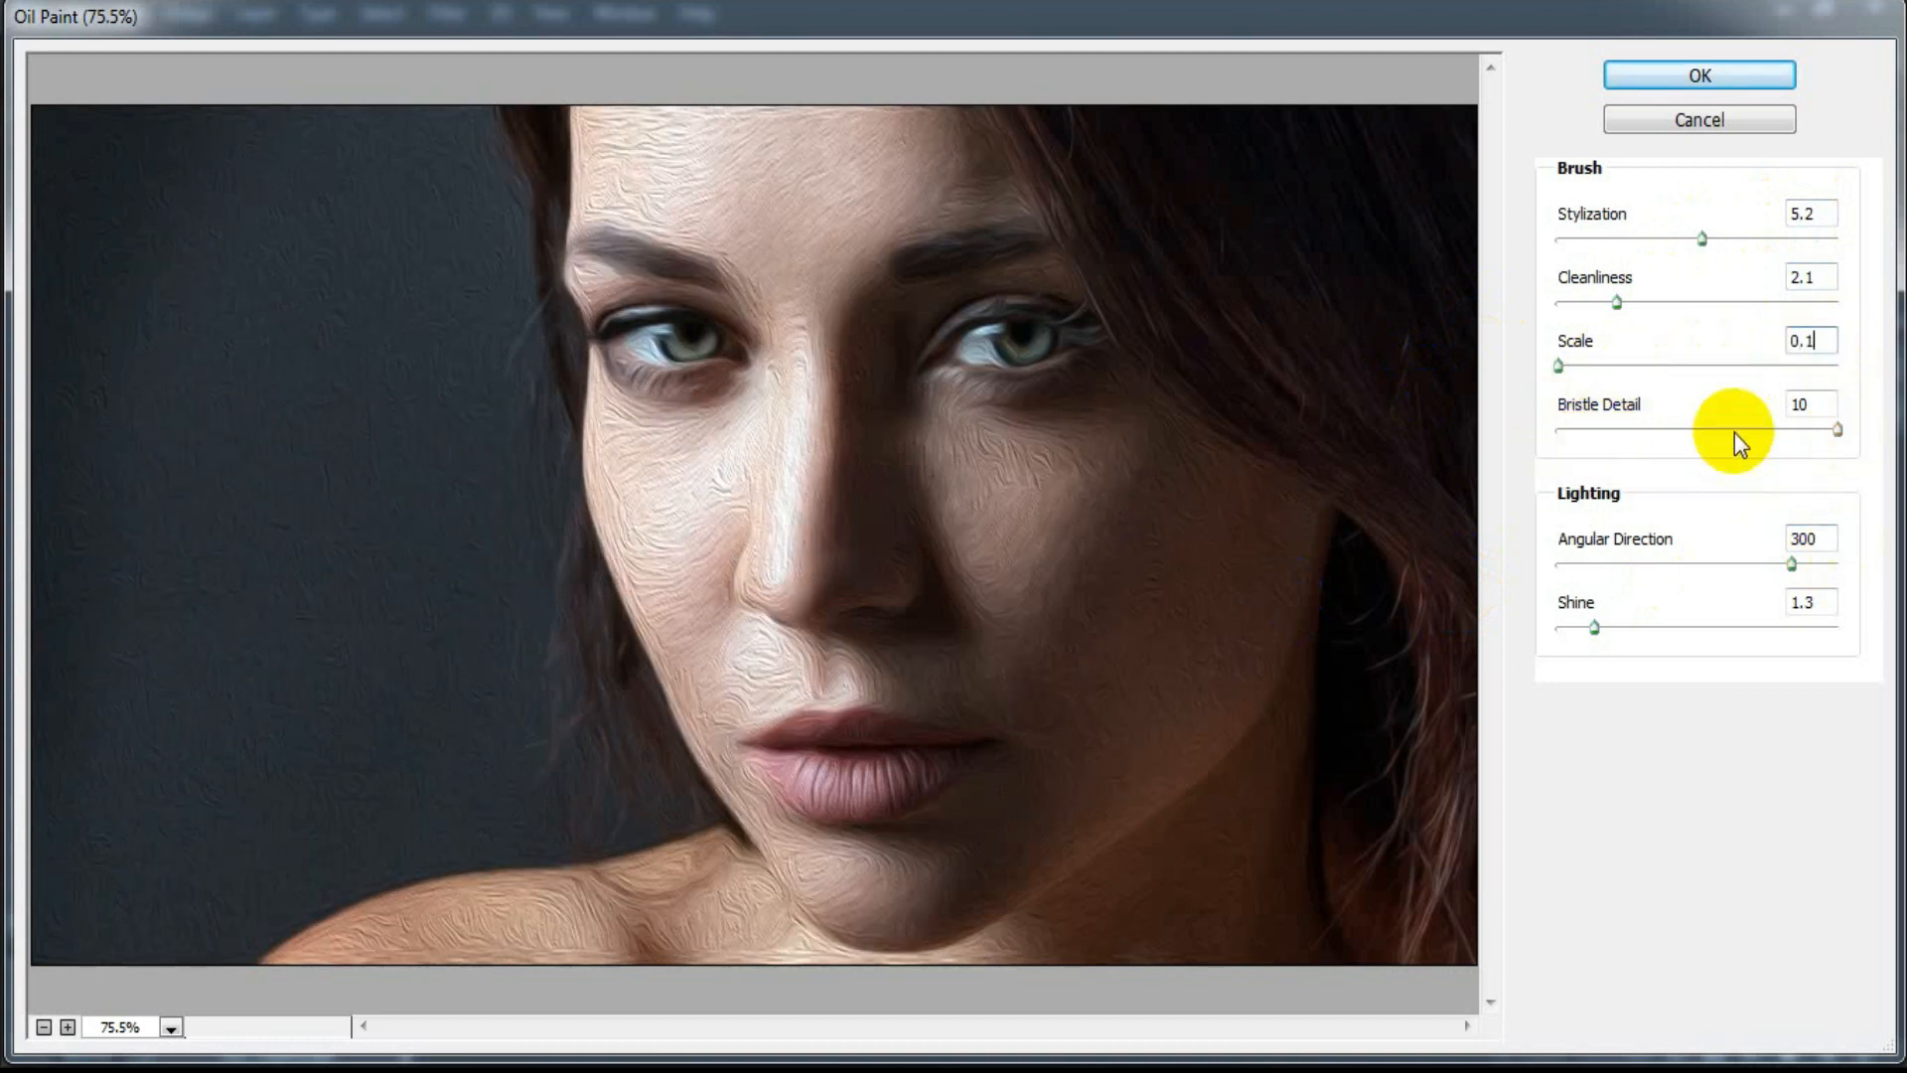
Step: Set the Oil Paint Bristle Detail, Angular Direction and Shine to 0 and apply the filter
click(1809, 408)
text(0)
click(1802, 541)
text(0)
click(1805, 600)
text(0,)
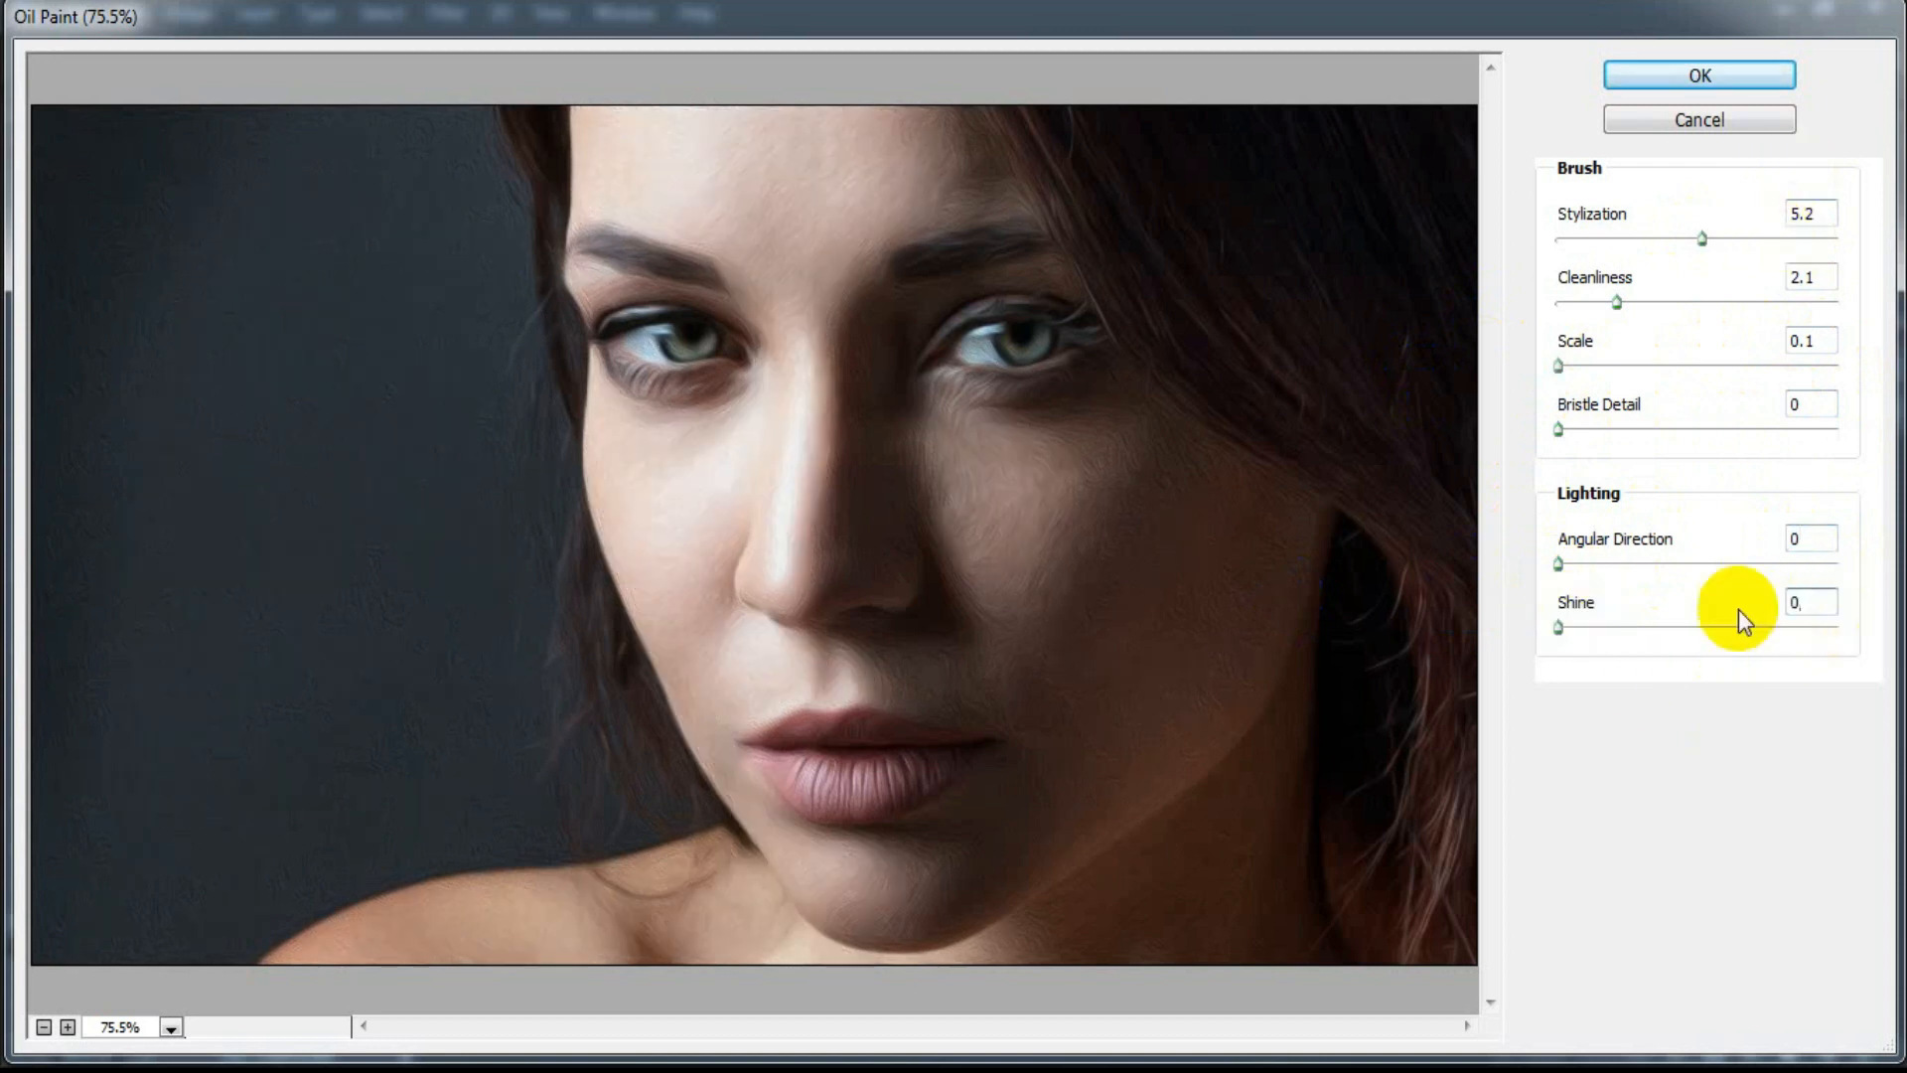
click(1294, 583)
click(1673, 76)
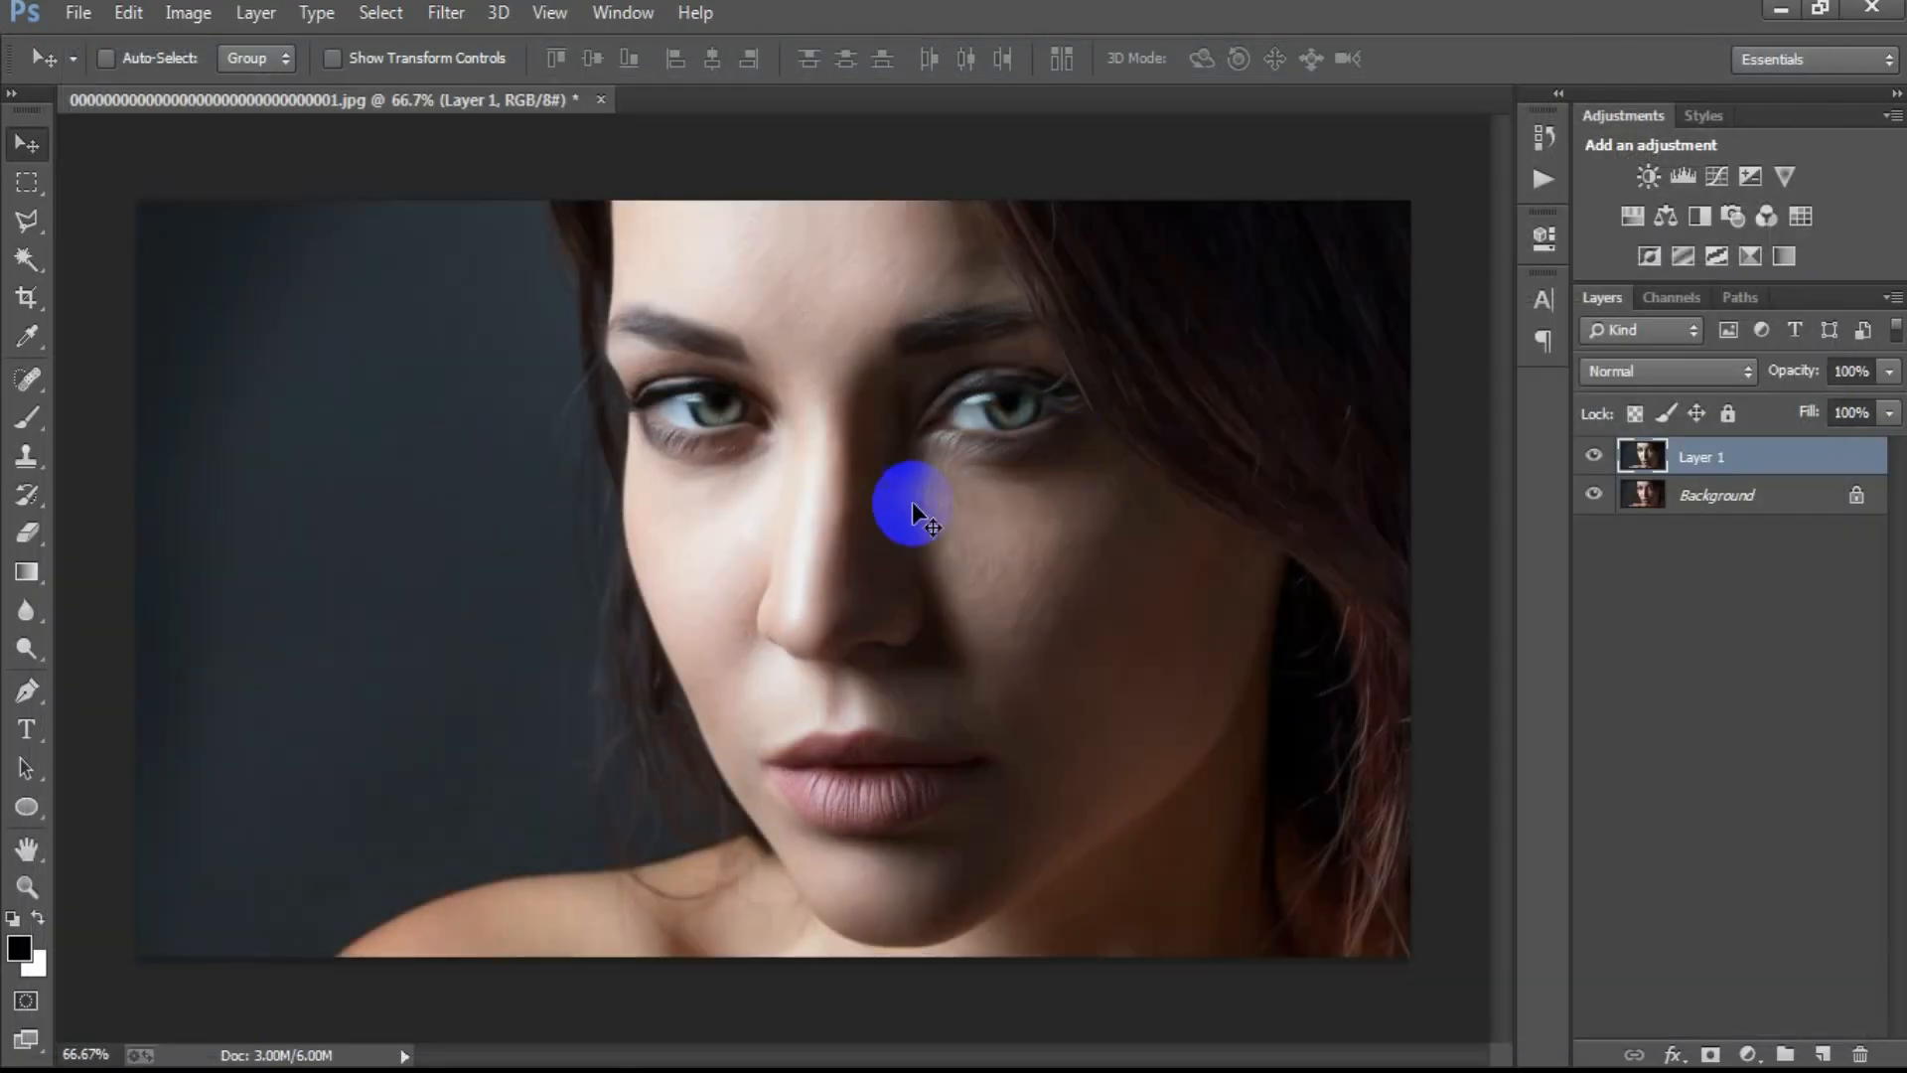
Step: Start the Smart Sharpen filter on Layer 1 with the Custom preset and Gaussian Blur as the blur to remove
click(439, 14)
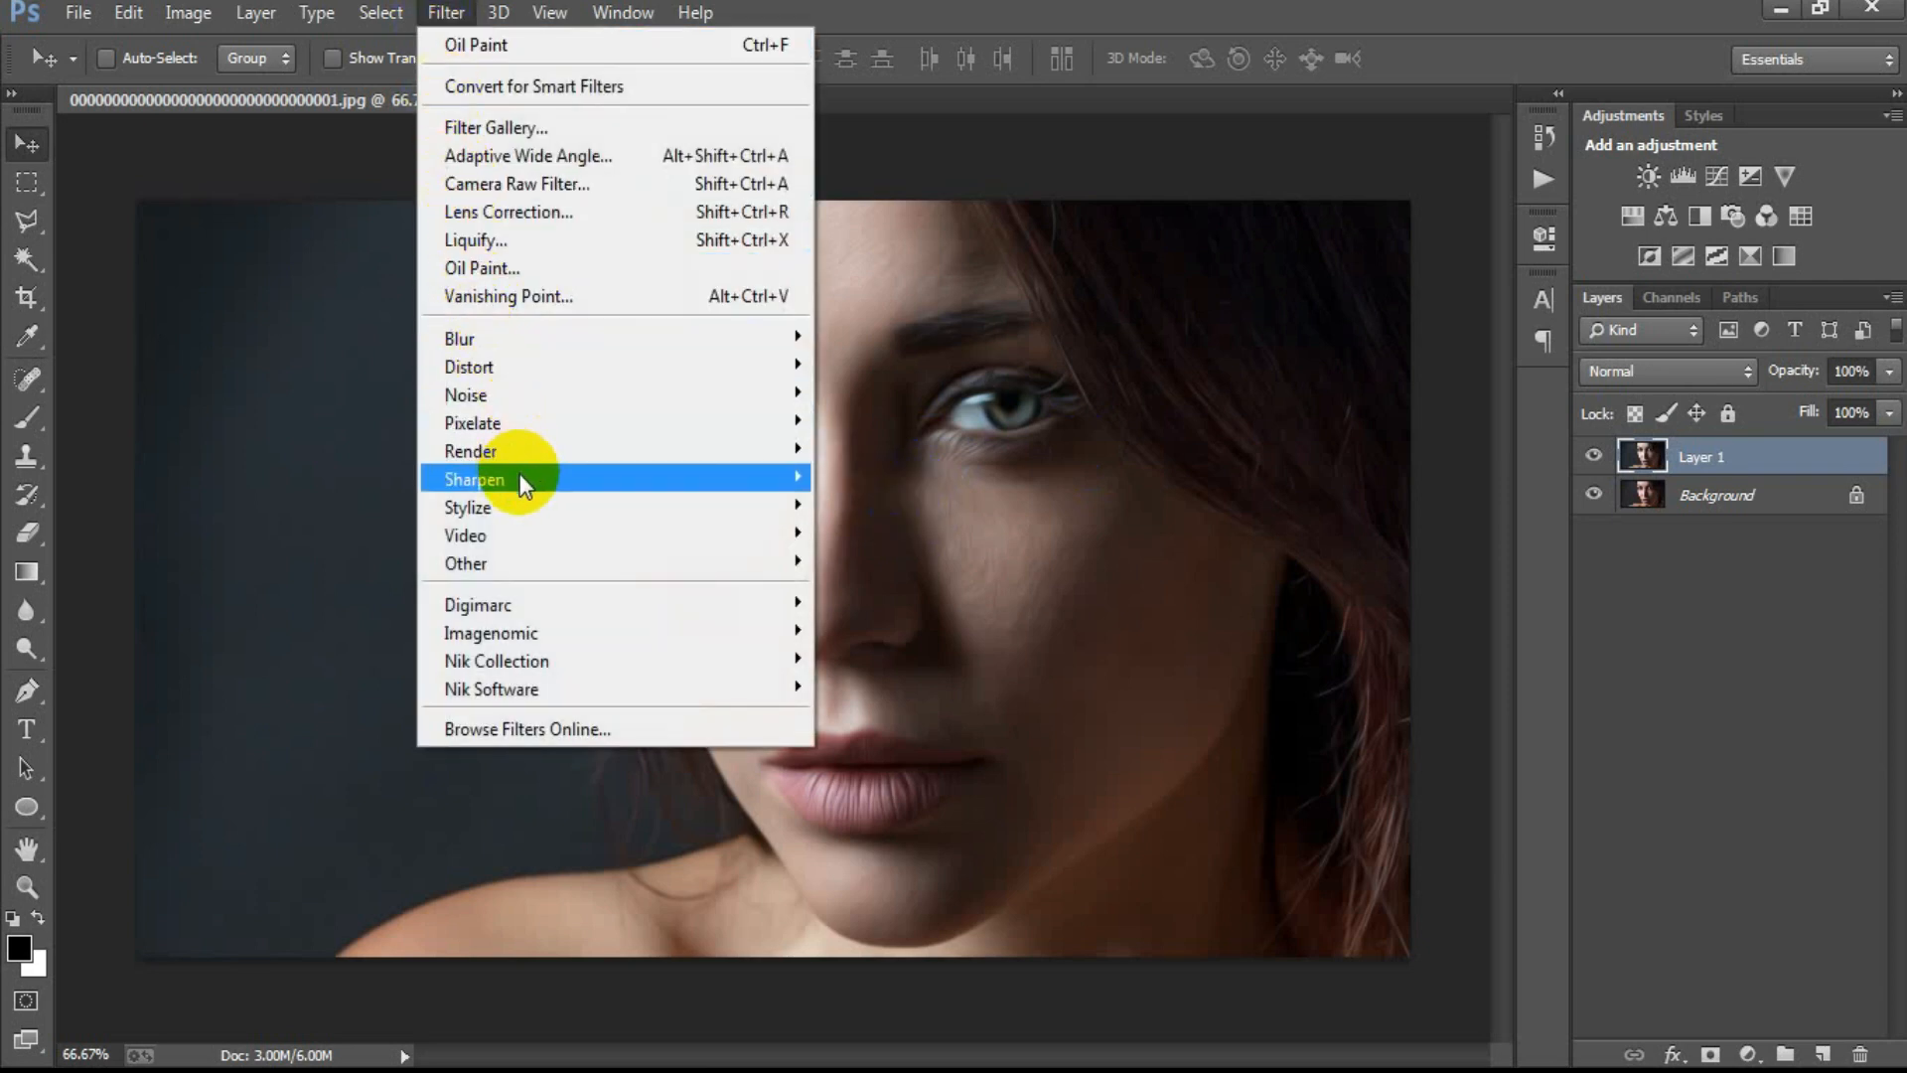
mouse_move(521, 480)
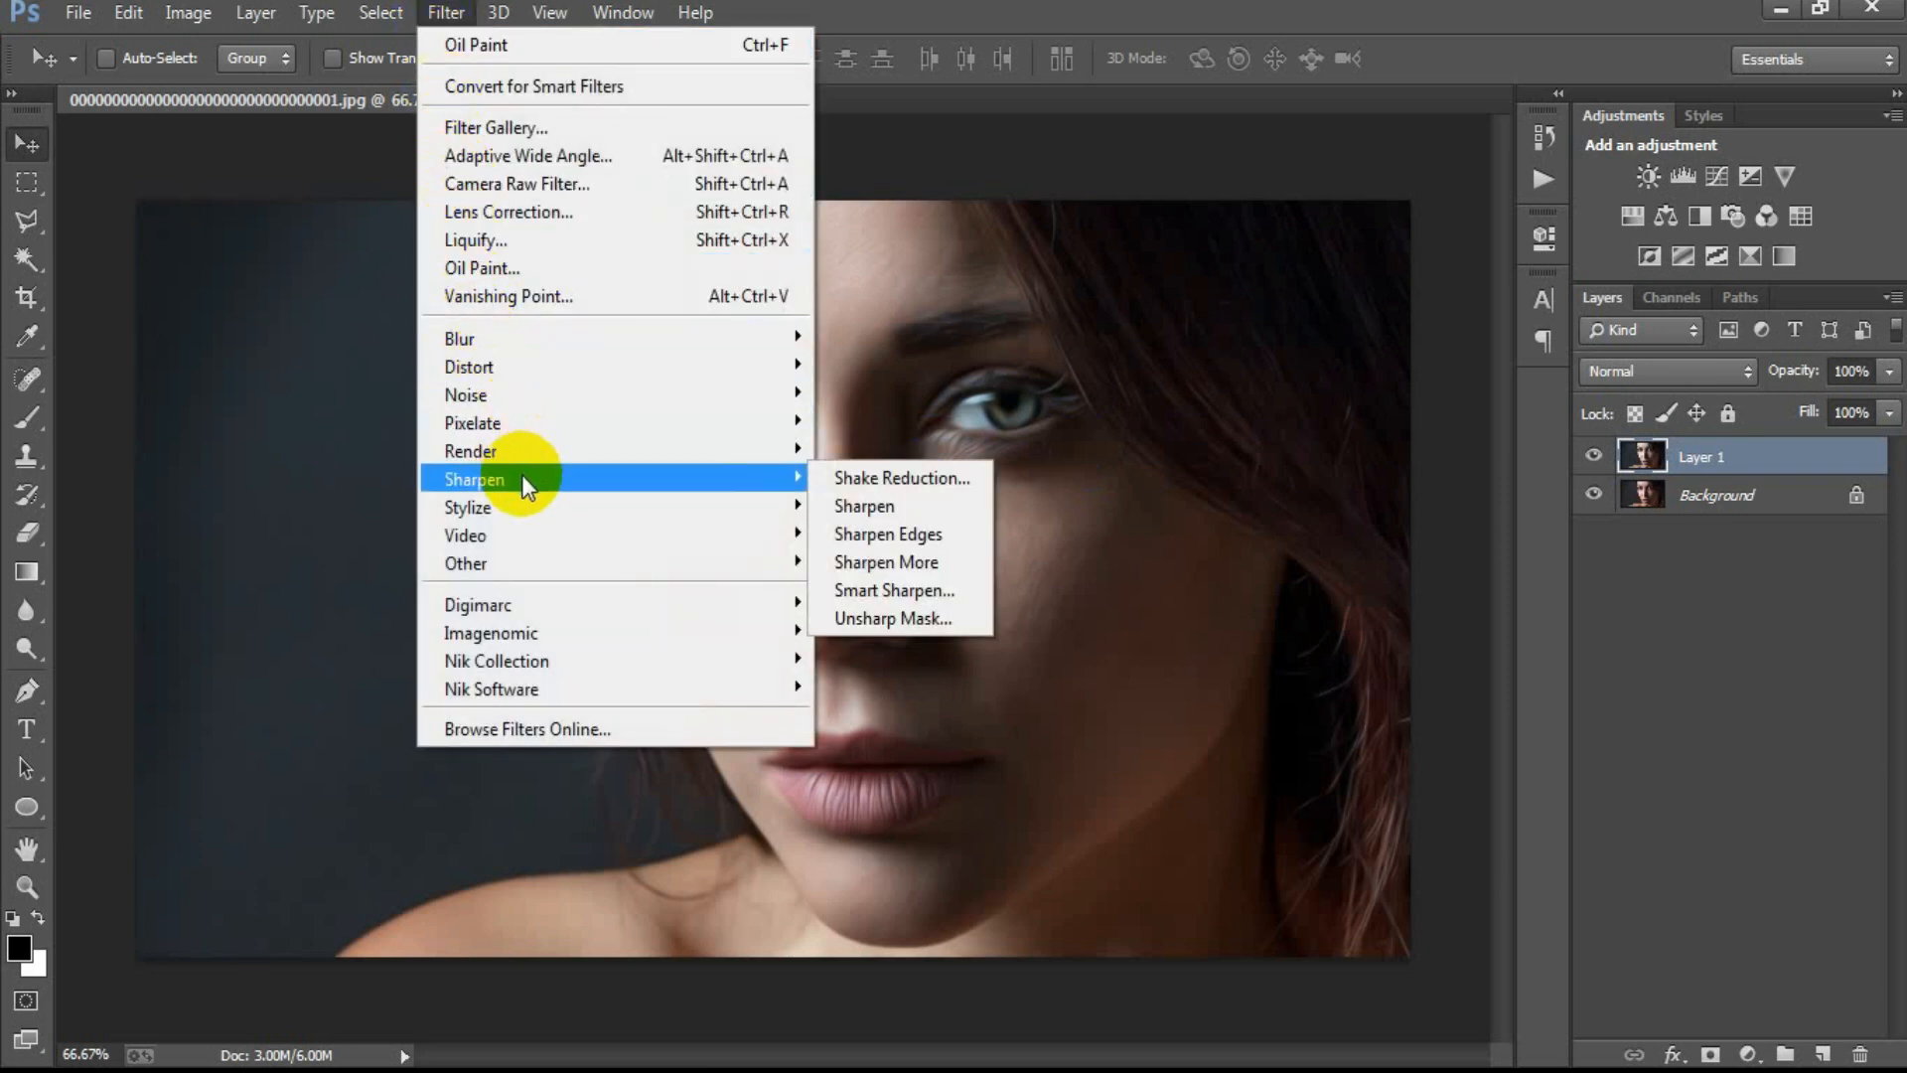
click(963, 594)
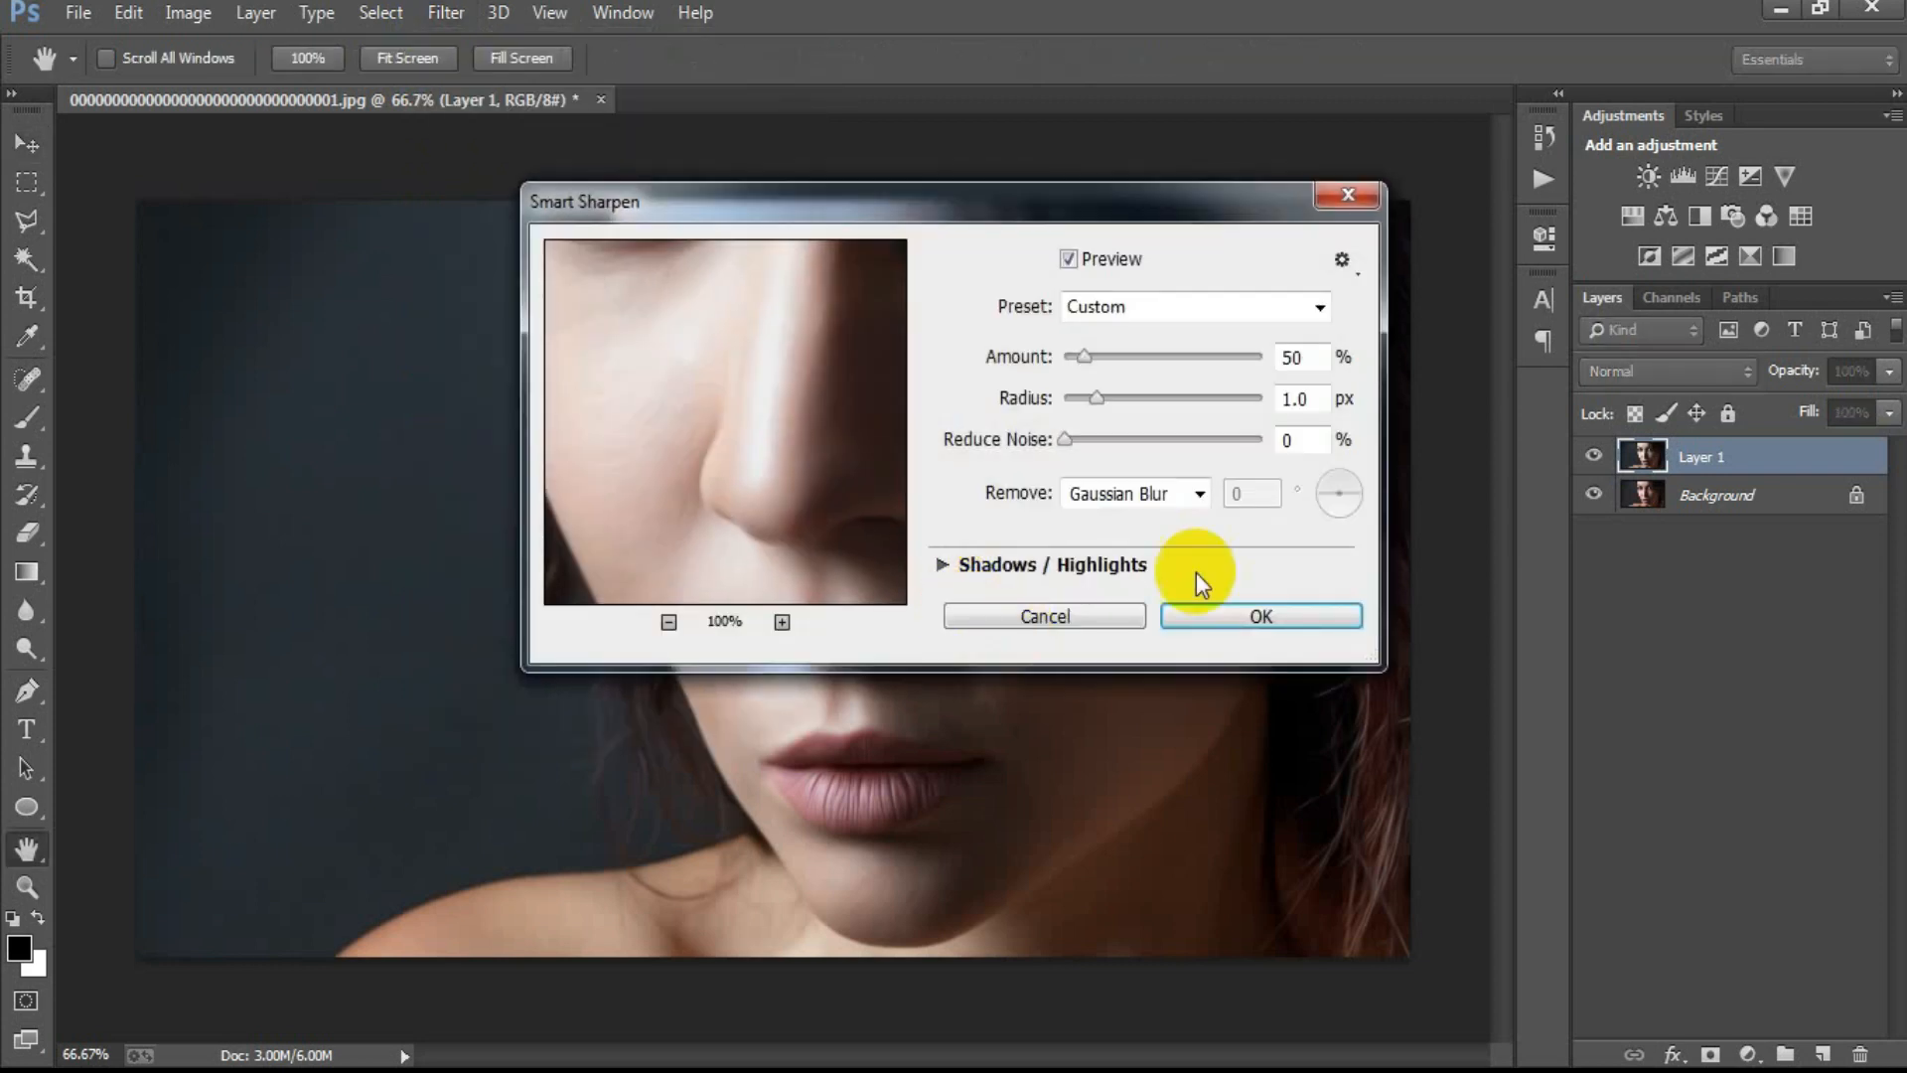
click(1320, 307)
click(1179, 511)
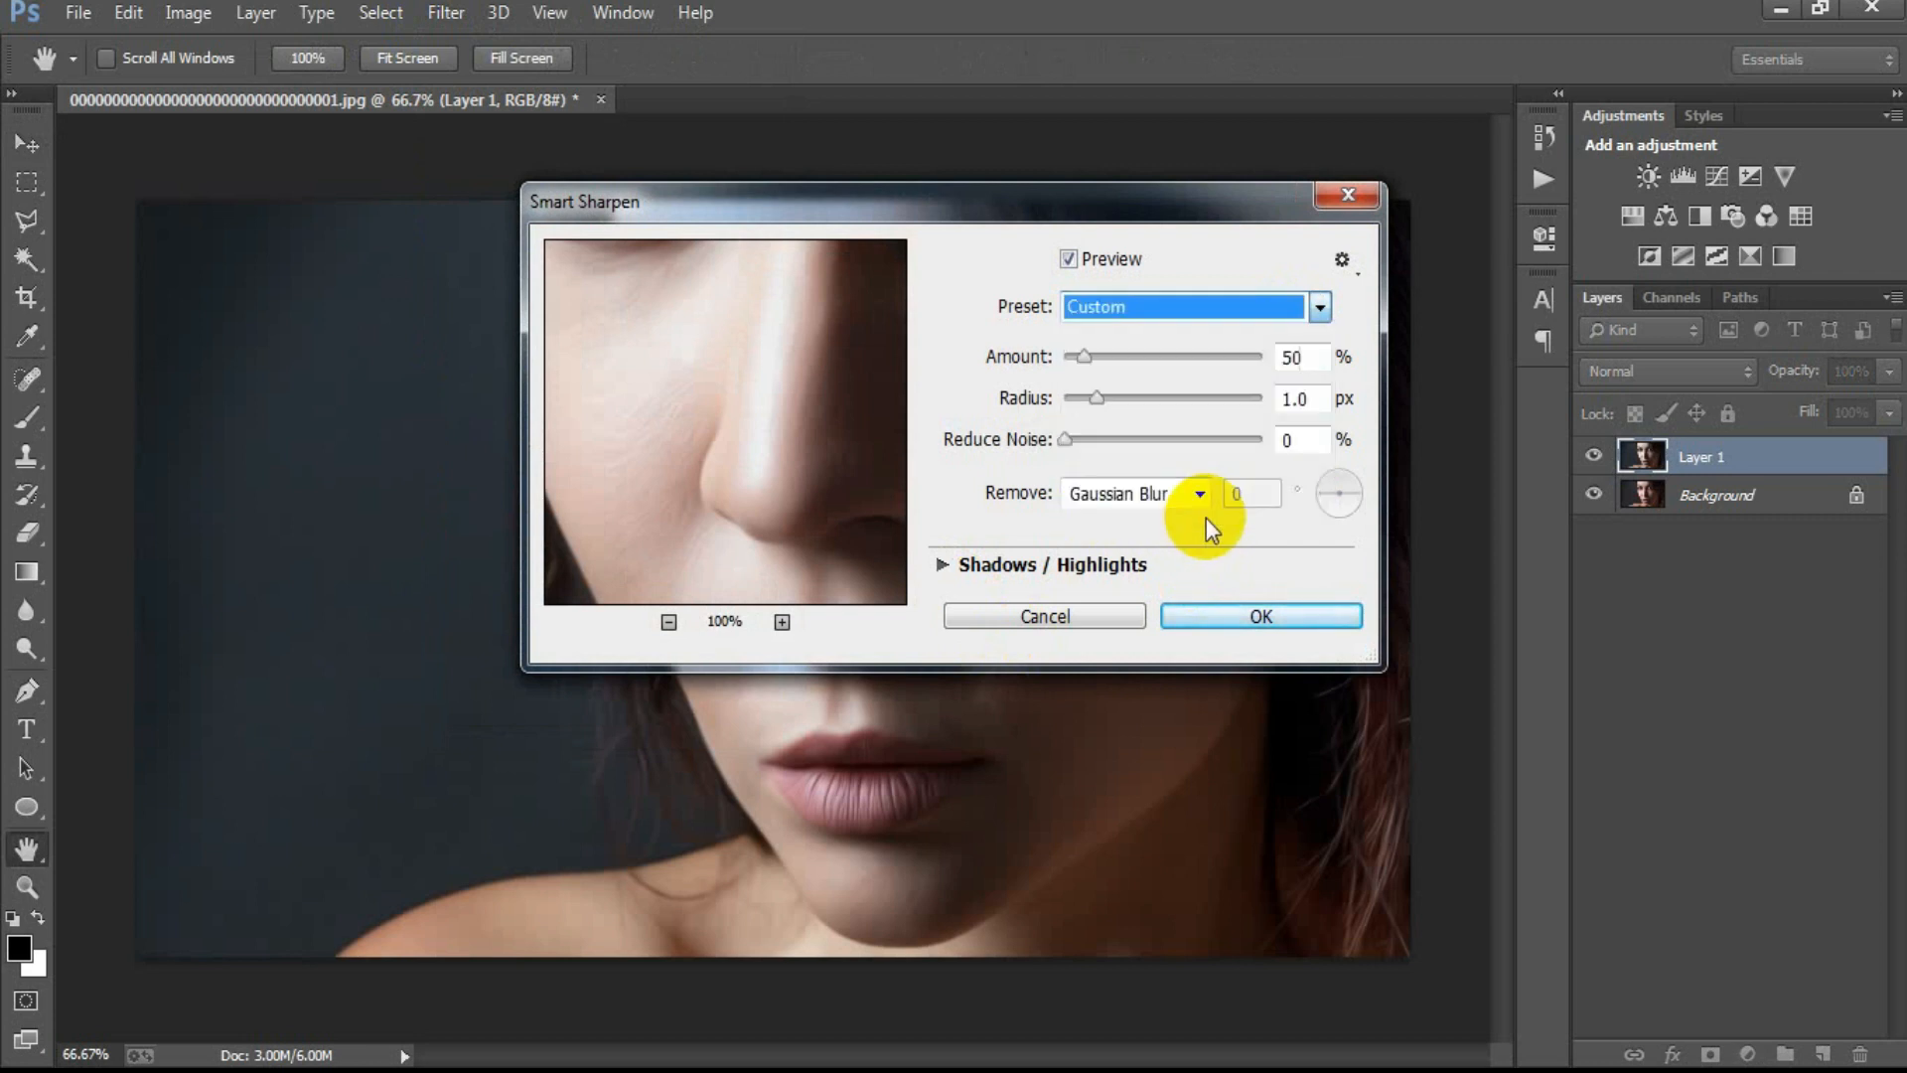
click(1200, 494)
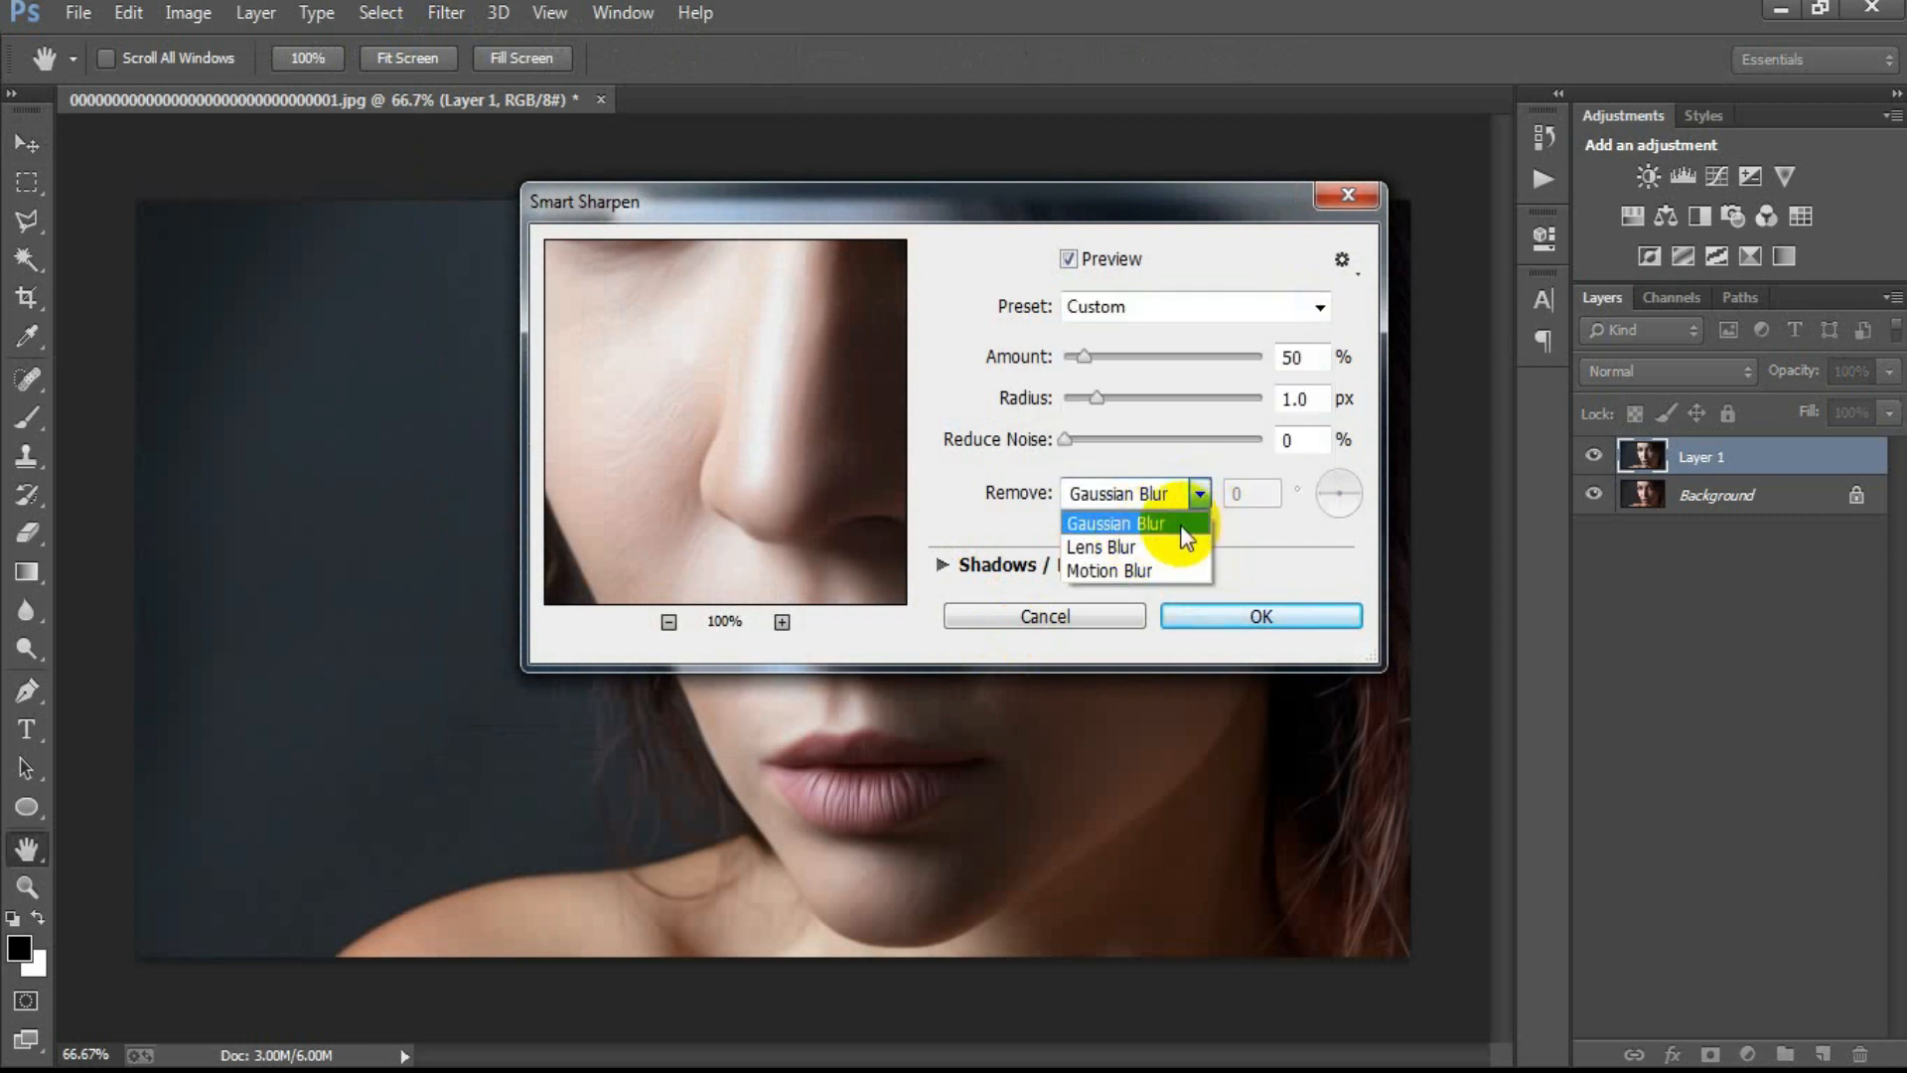
click(1194, 525)
Step: Apply Smart Sharpen with Amount 50%, Radius 1.0 px and Reduce Noise 0%
click(1315, 356)
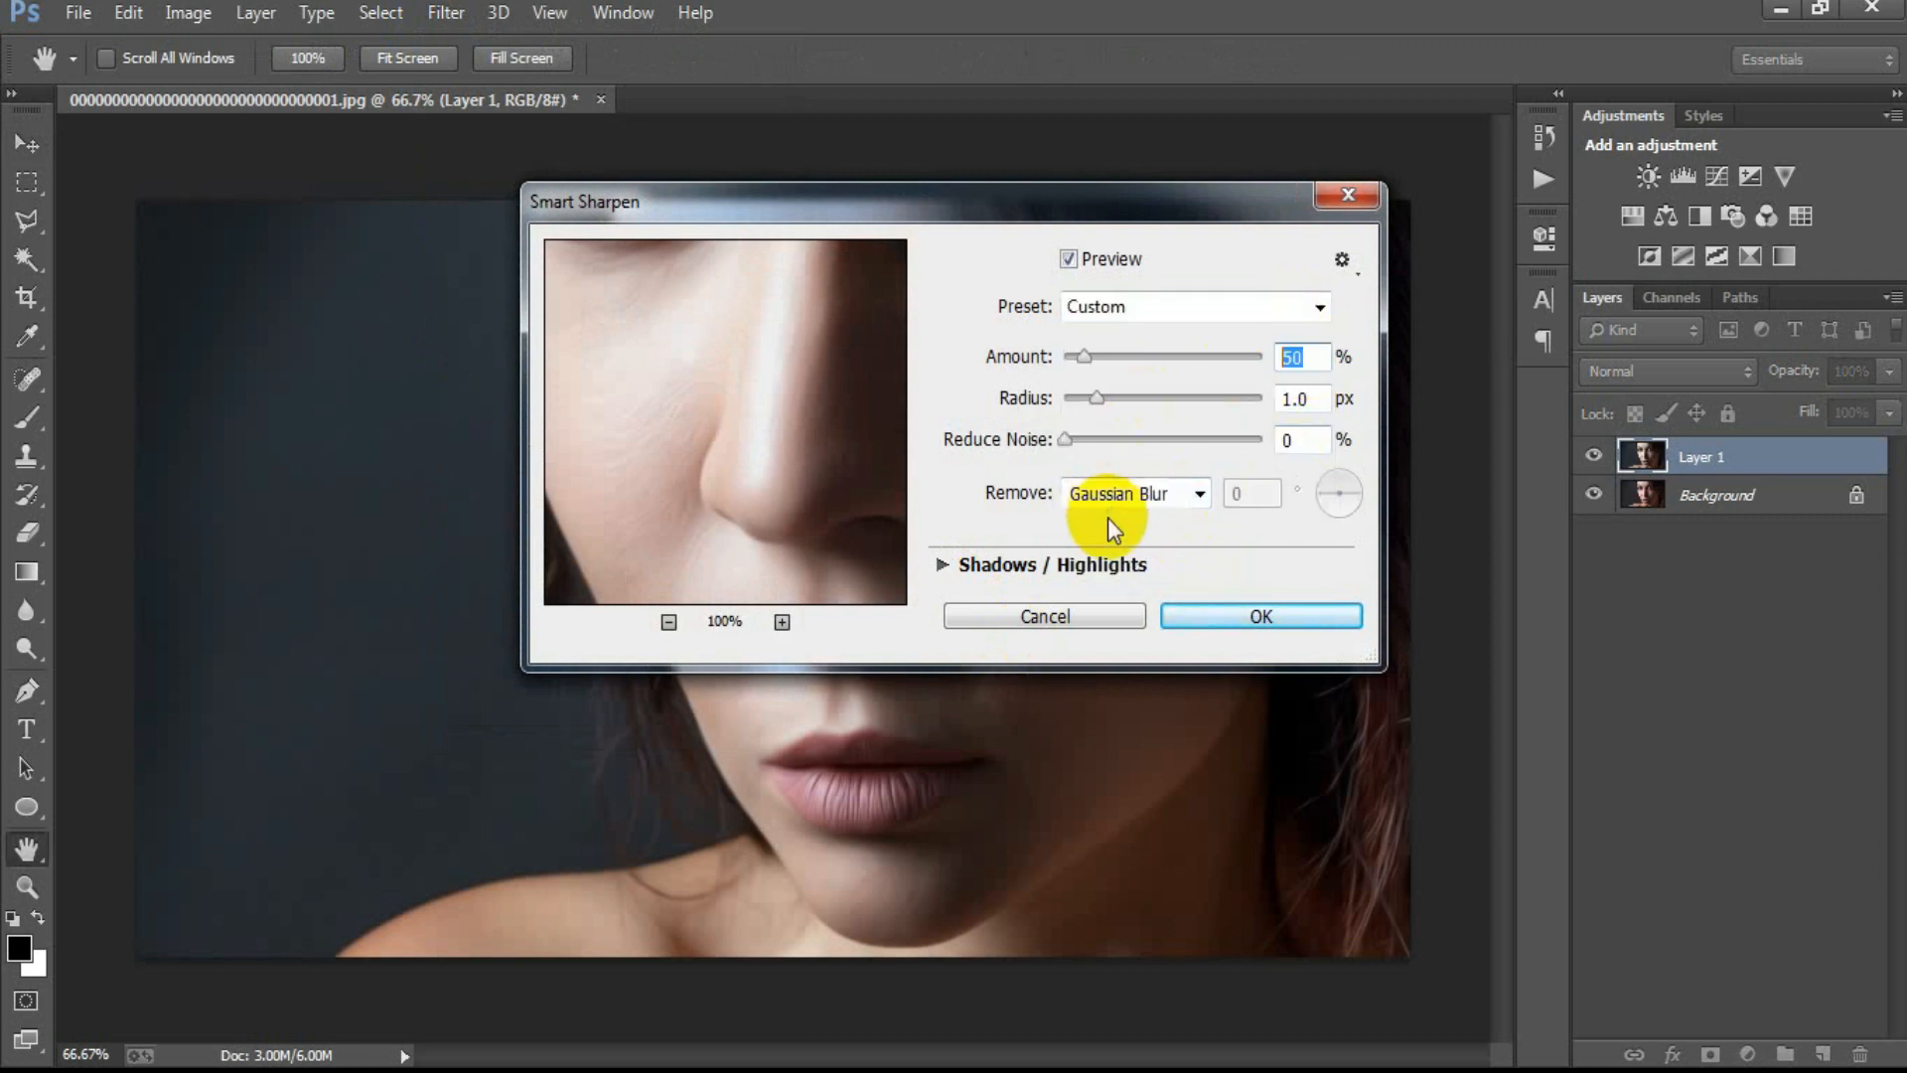
click(1315, 356)
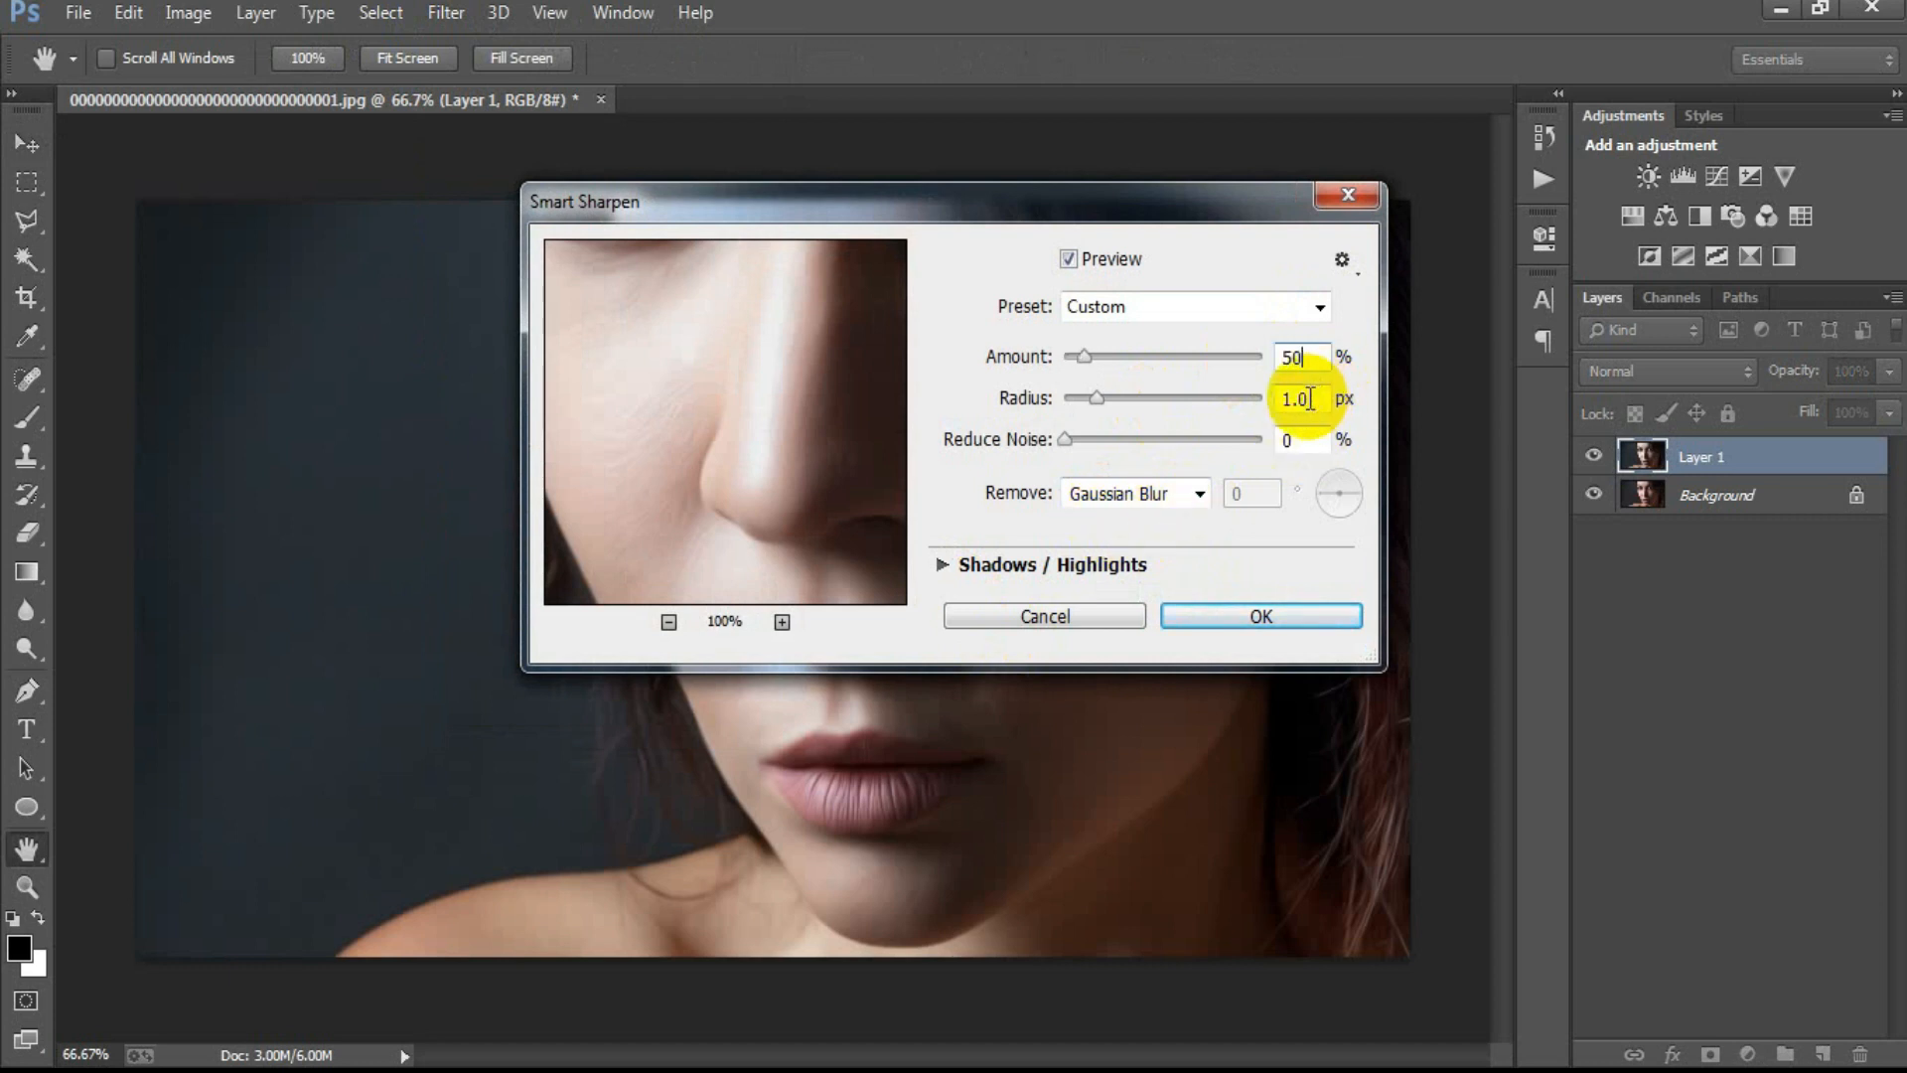
click(1303, 398)
key(BackSpace)
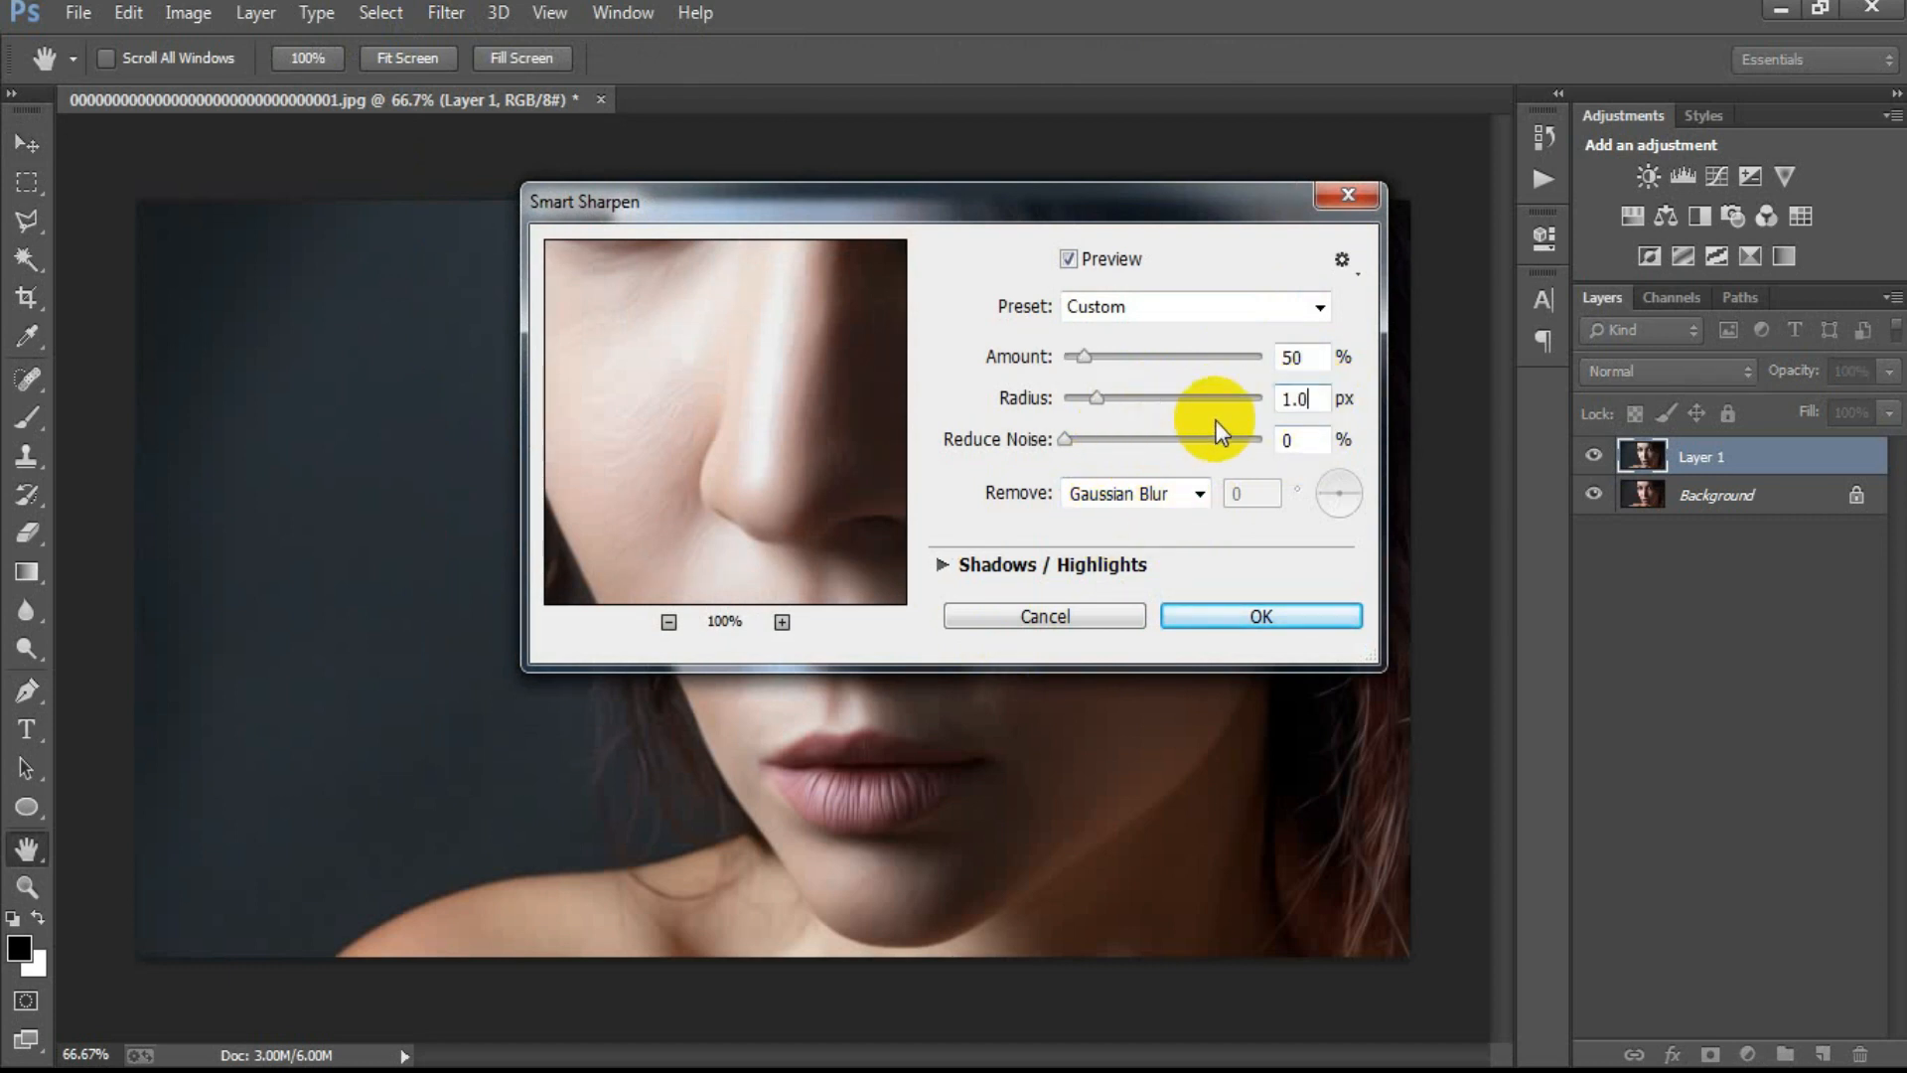
drag(1300, 440, 1184, 447)
text(0)
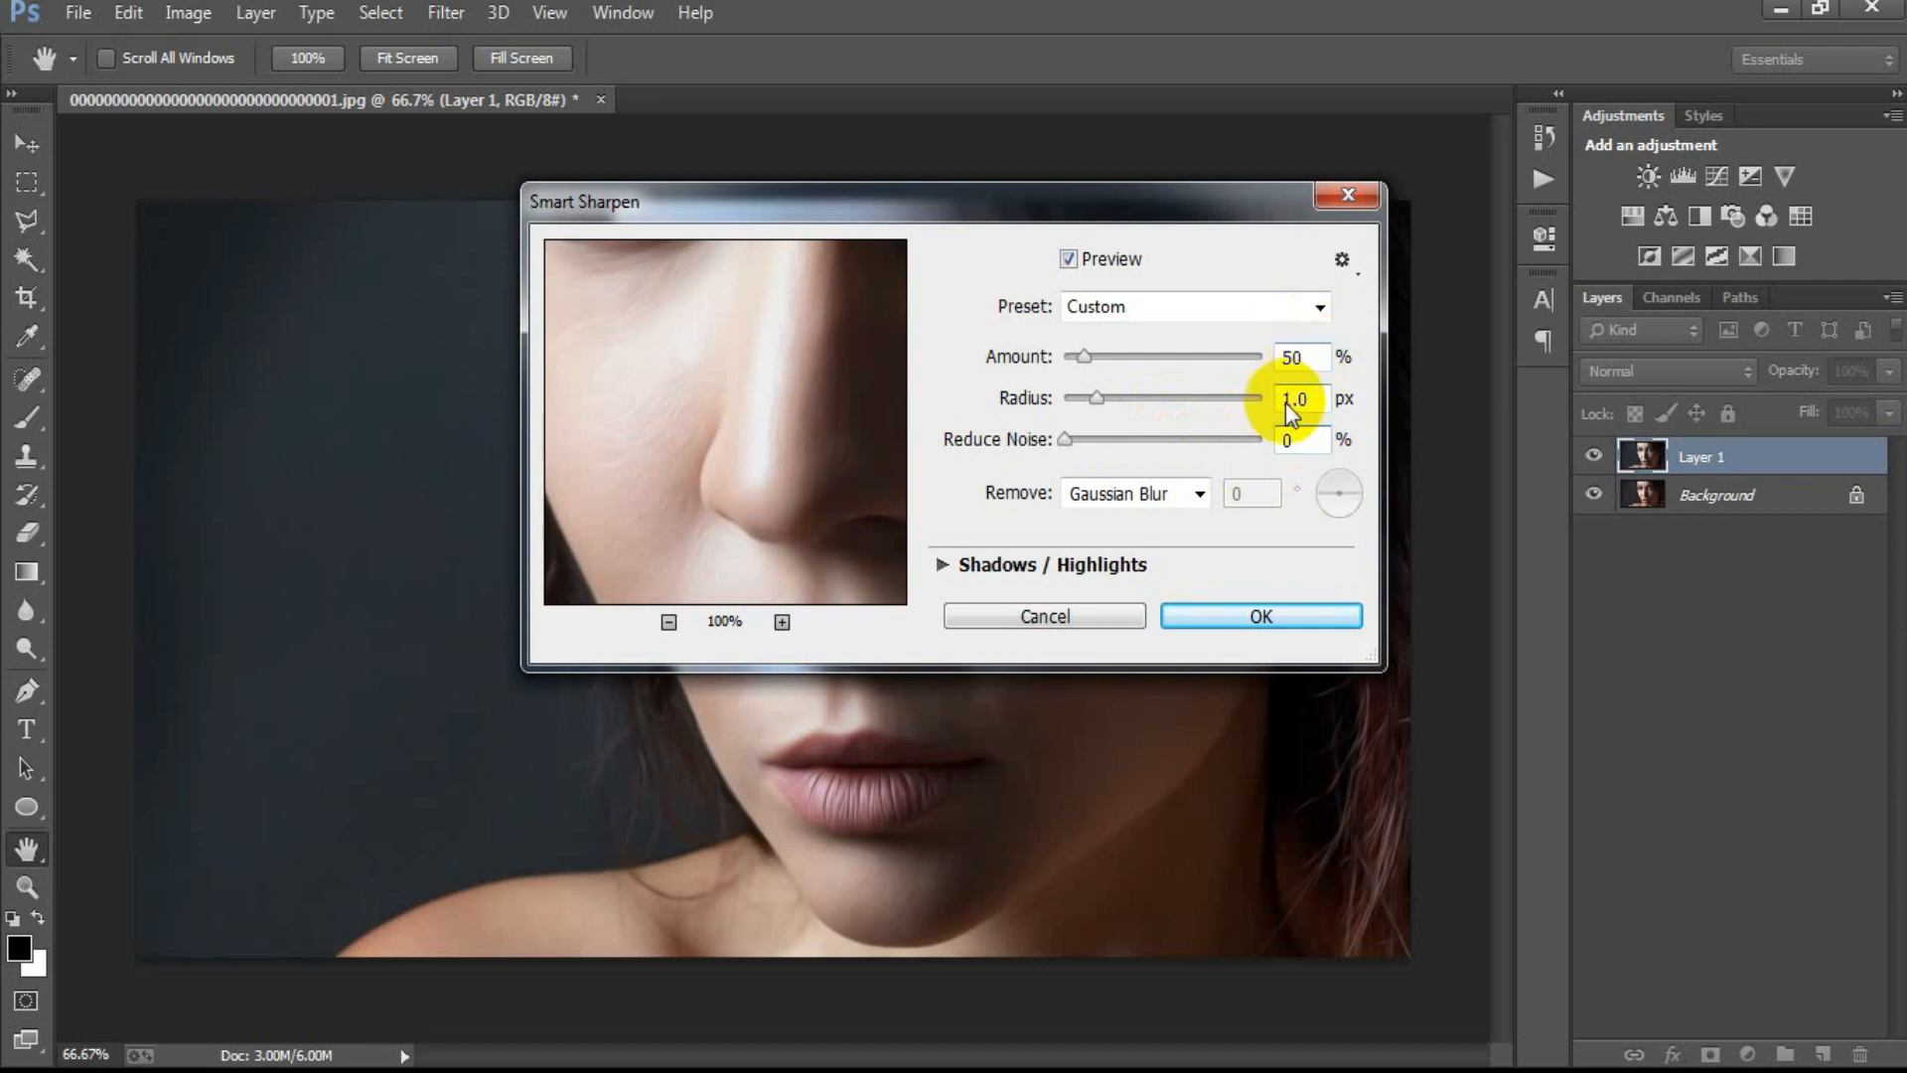
click(1289, 614)
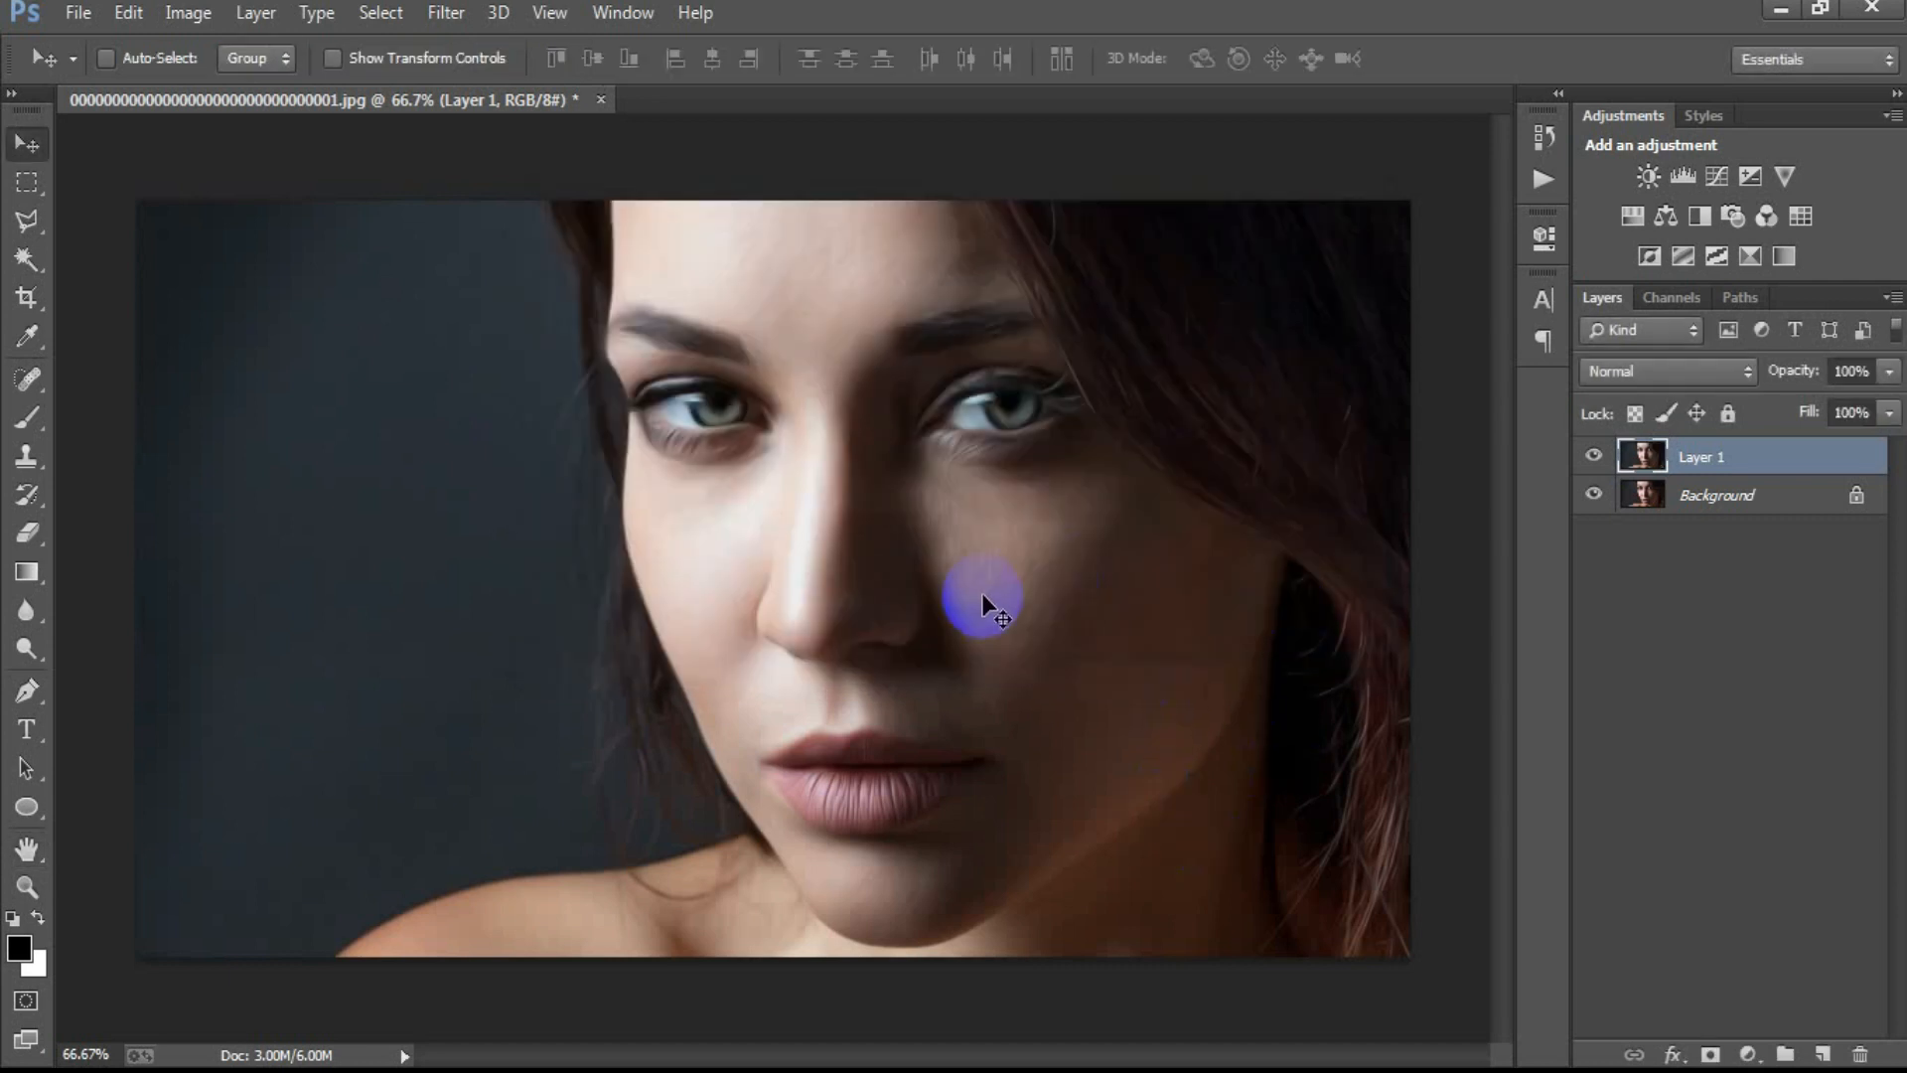
Step: Open the Filter Gallery for Layer 1 with the Diffuse Glow effect from the Distort group, previewing both eyes
click(456, 18)
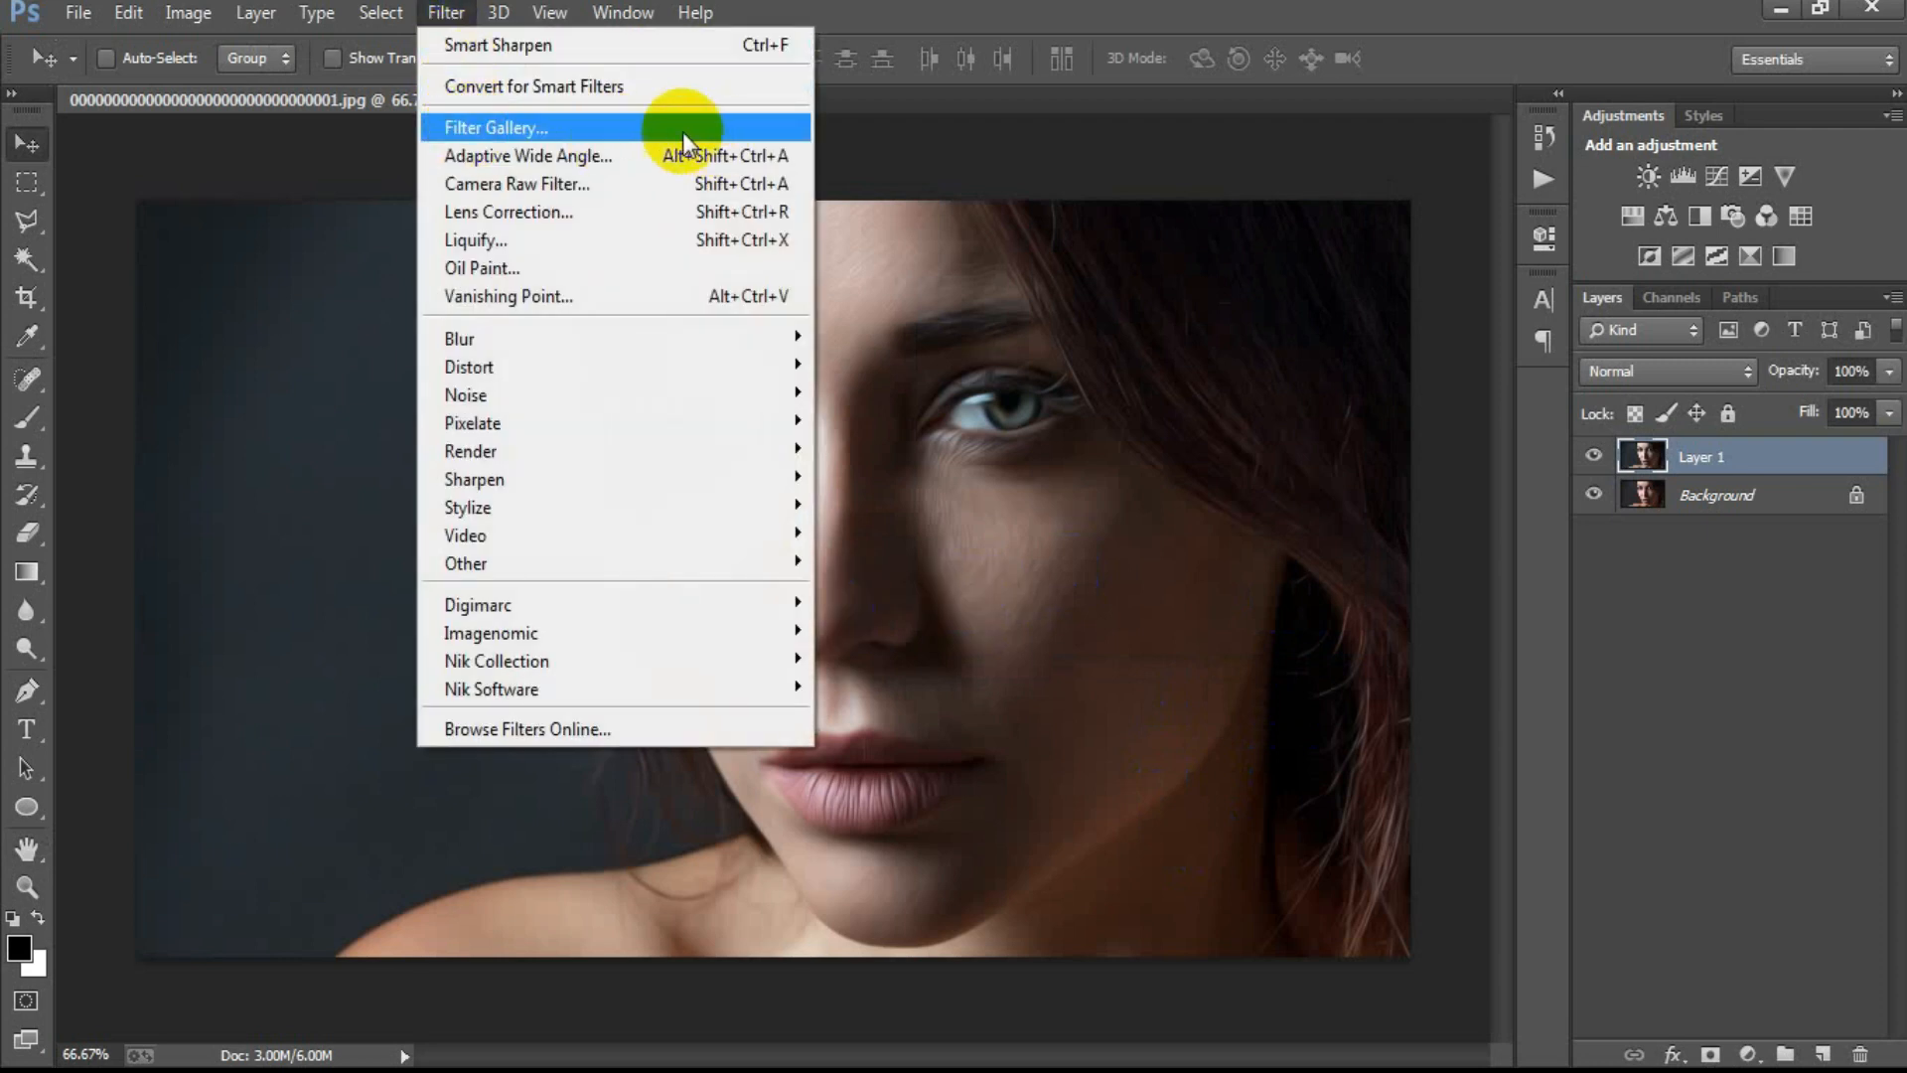
click(677, 133)
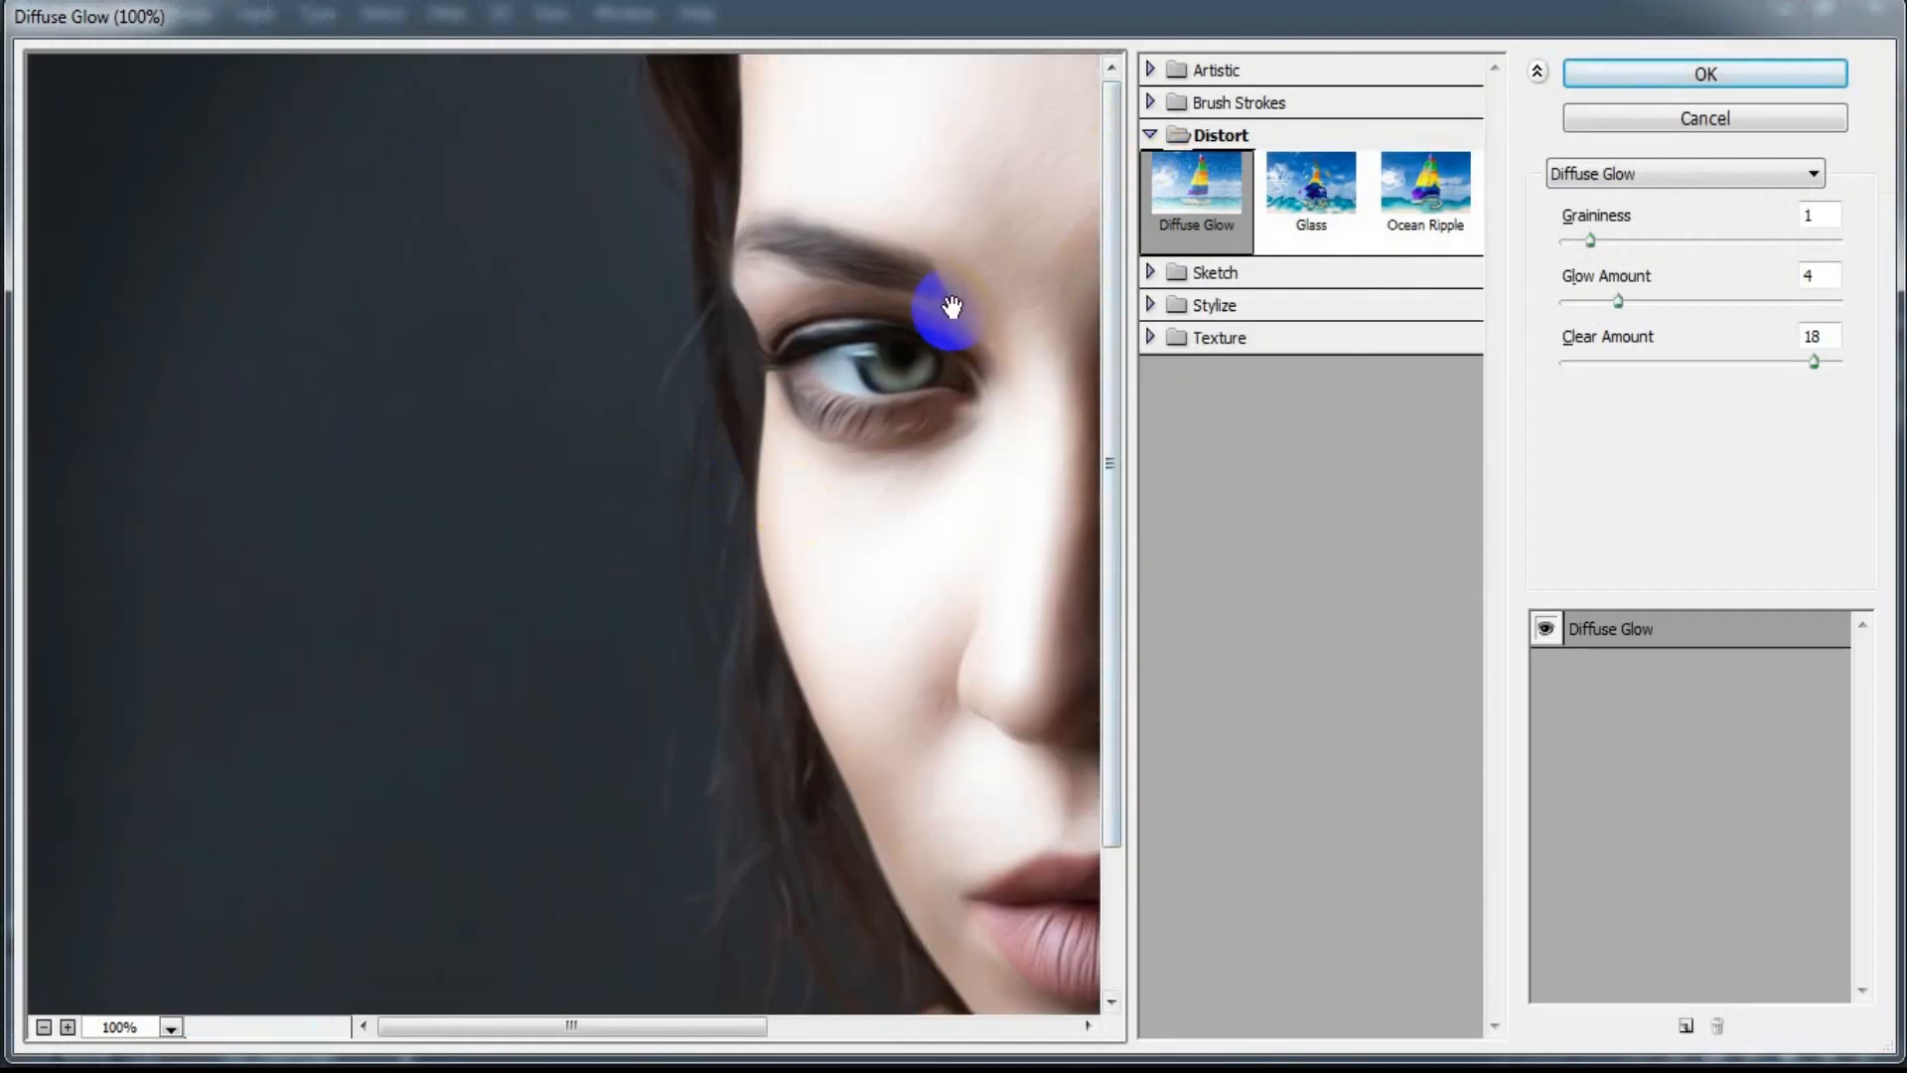
drag(952, 305, 527, 377)
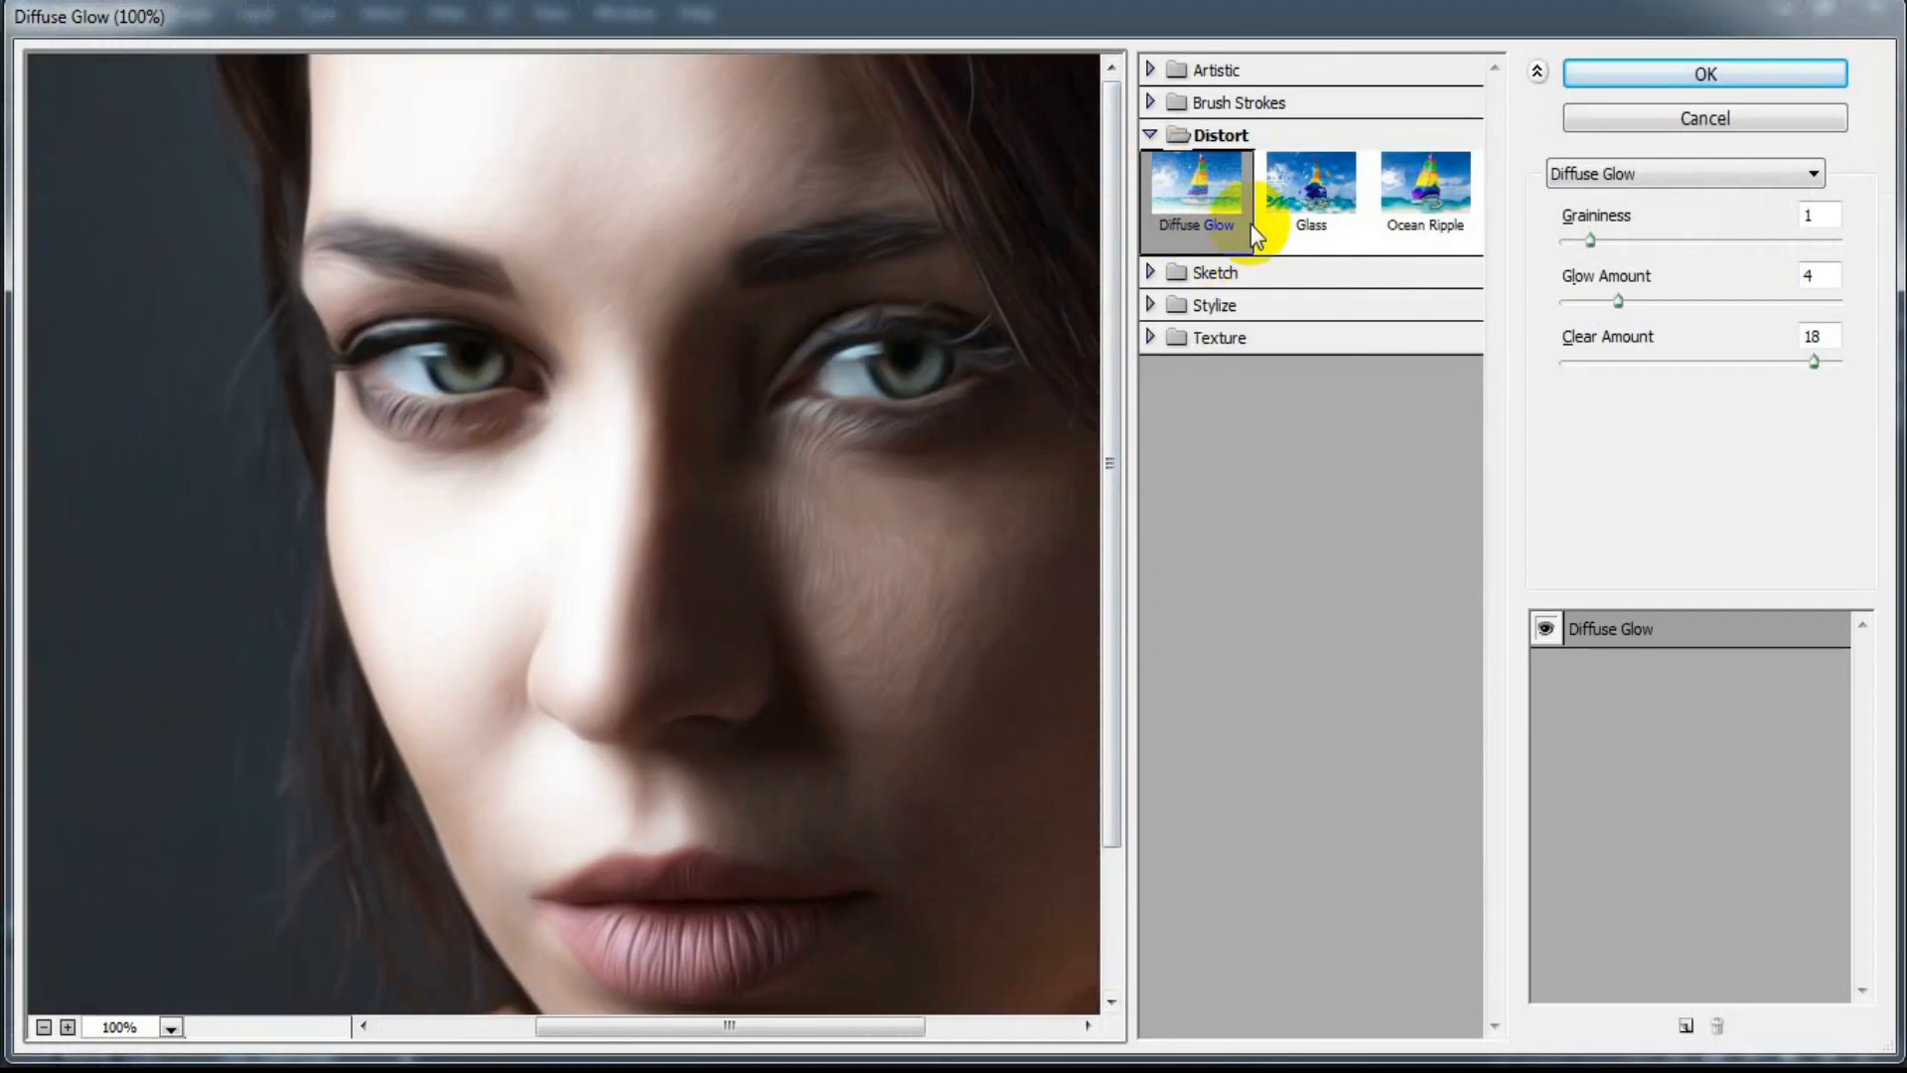
click(1148, 132)
click(1154, 135)
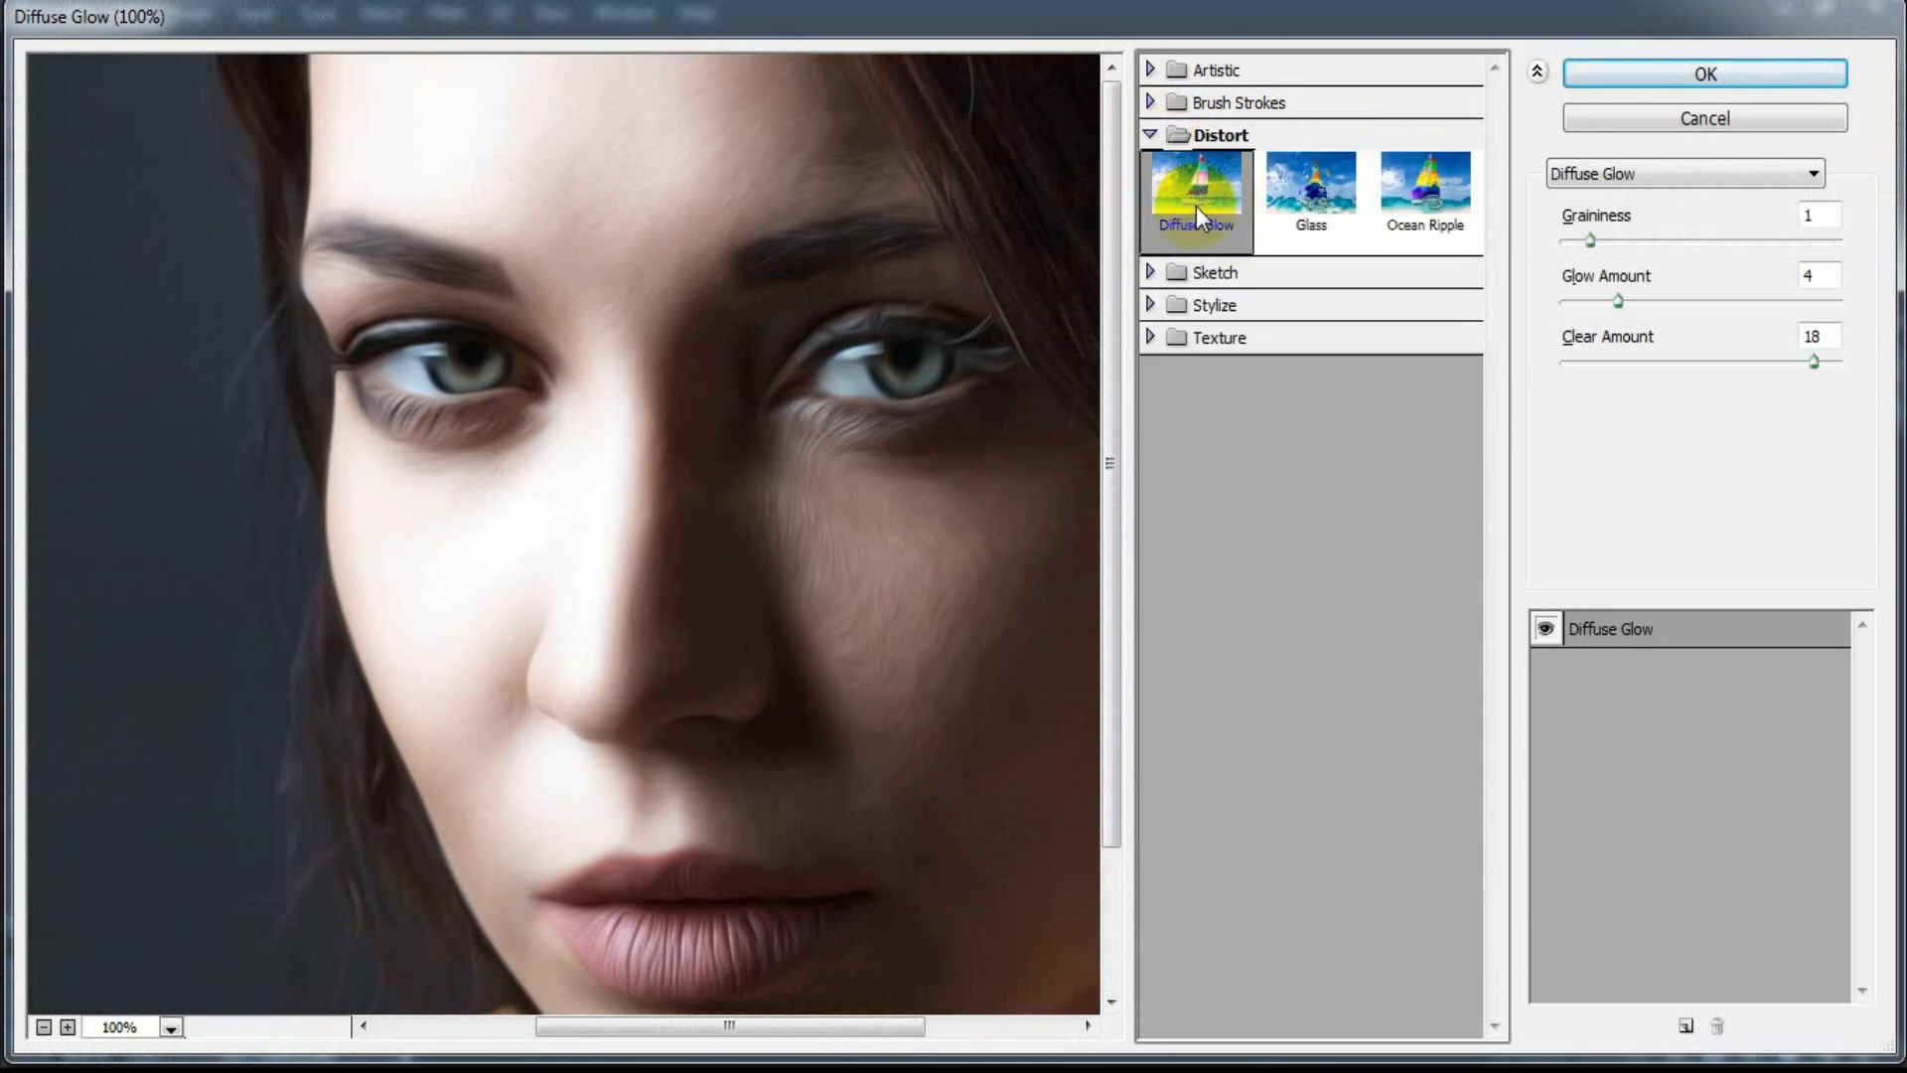
Step: Apply Diffuse Glow with Graininess 1, Glow Amount 4 and Clear Amount 18
click(1821, 213)
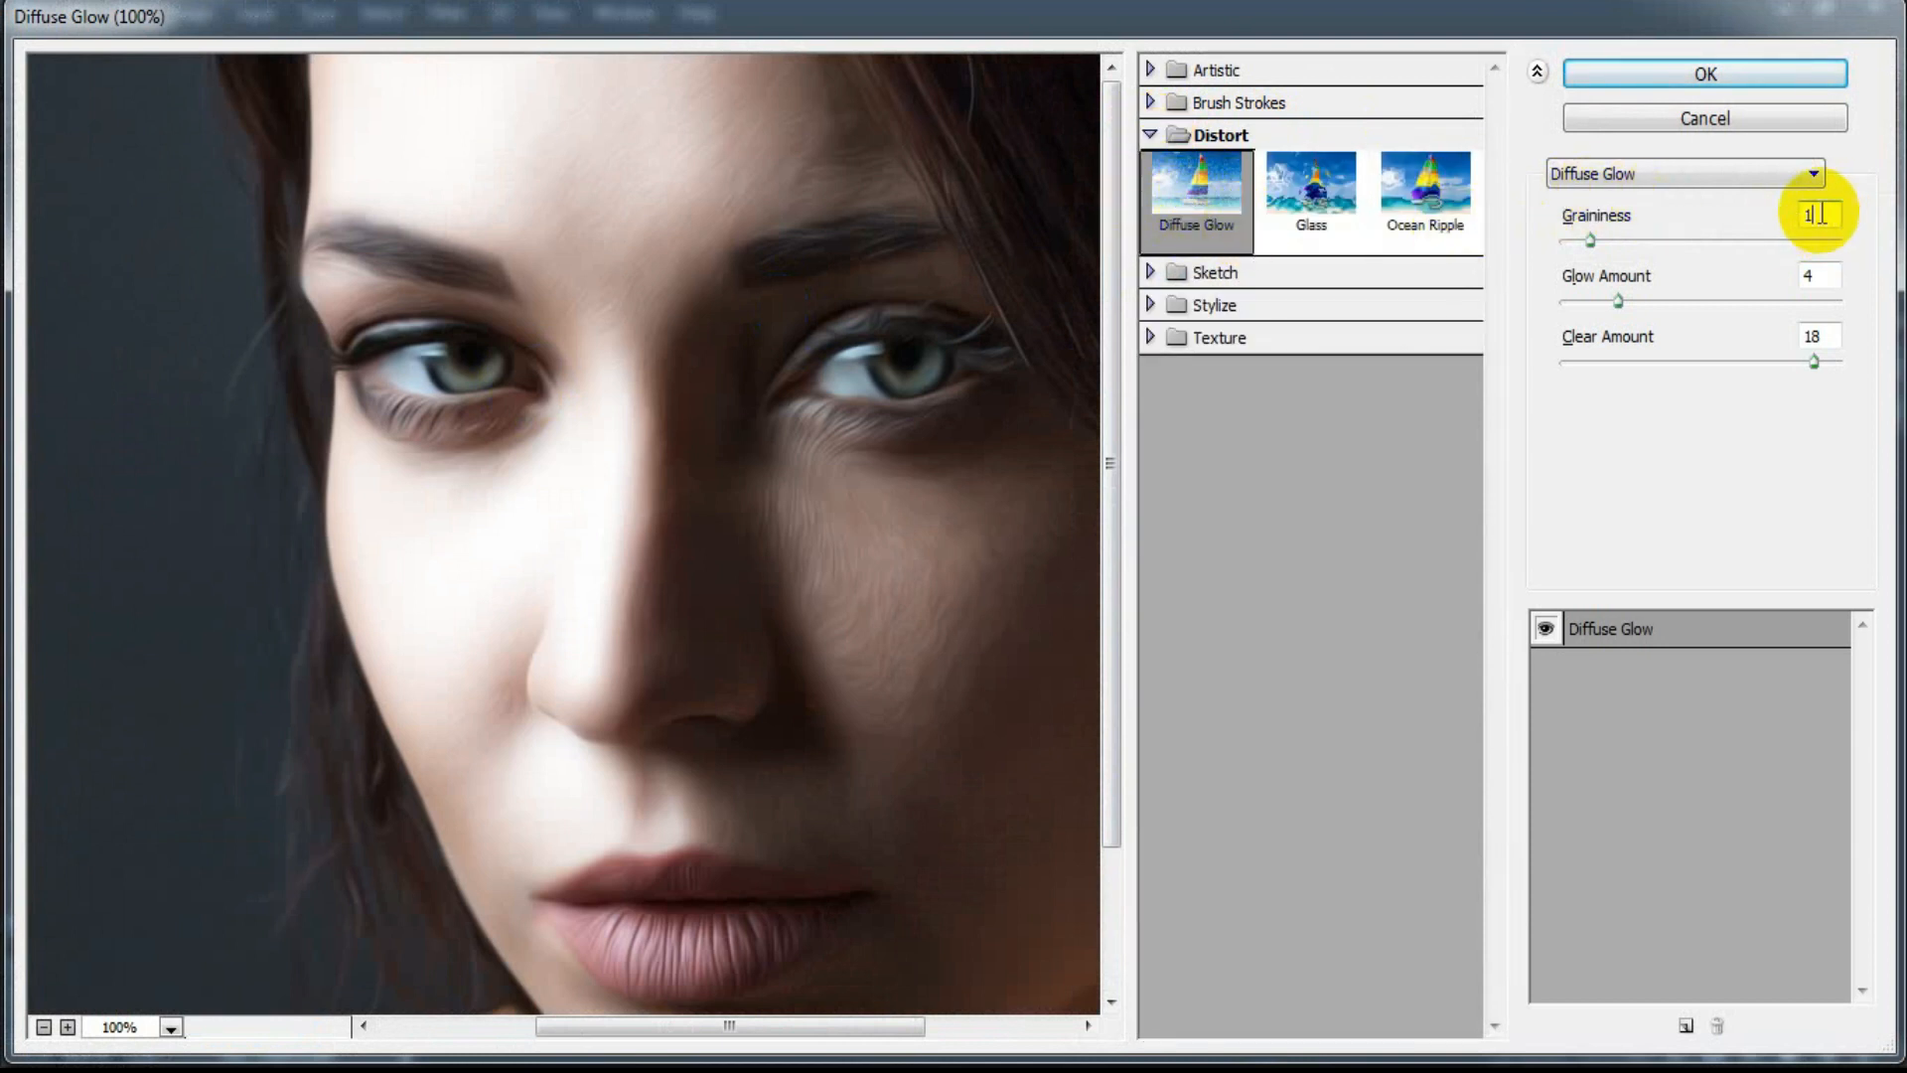
double_click(1822, 213)
click(1833, 275)
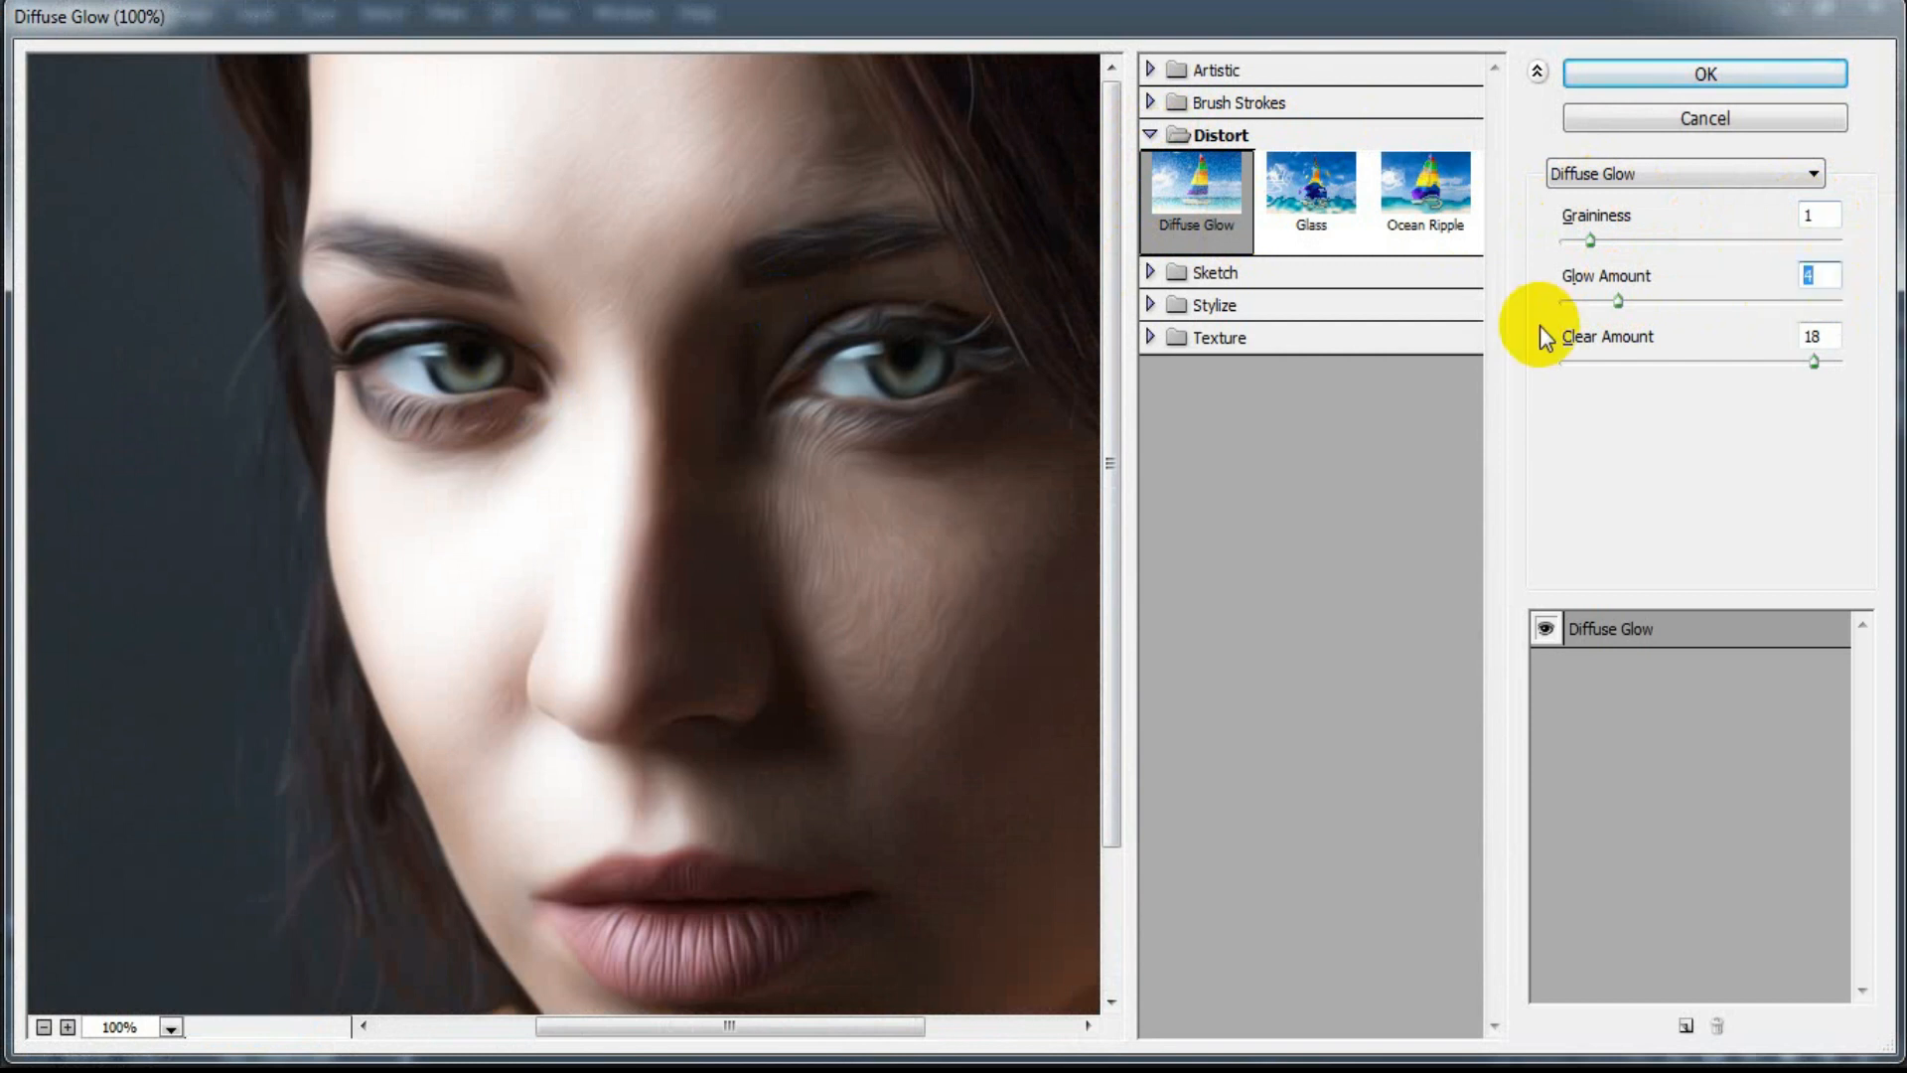
click(1820, 336)
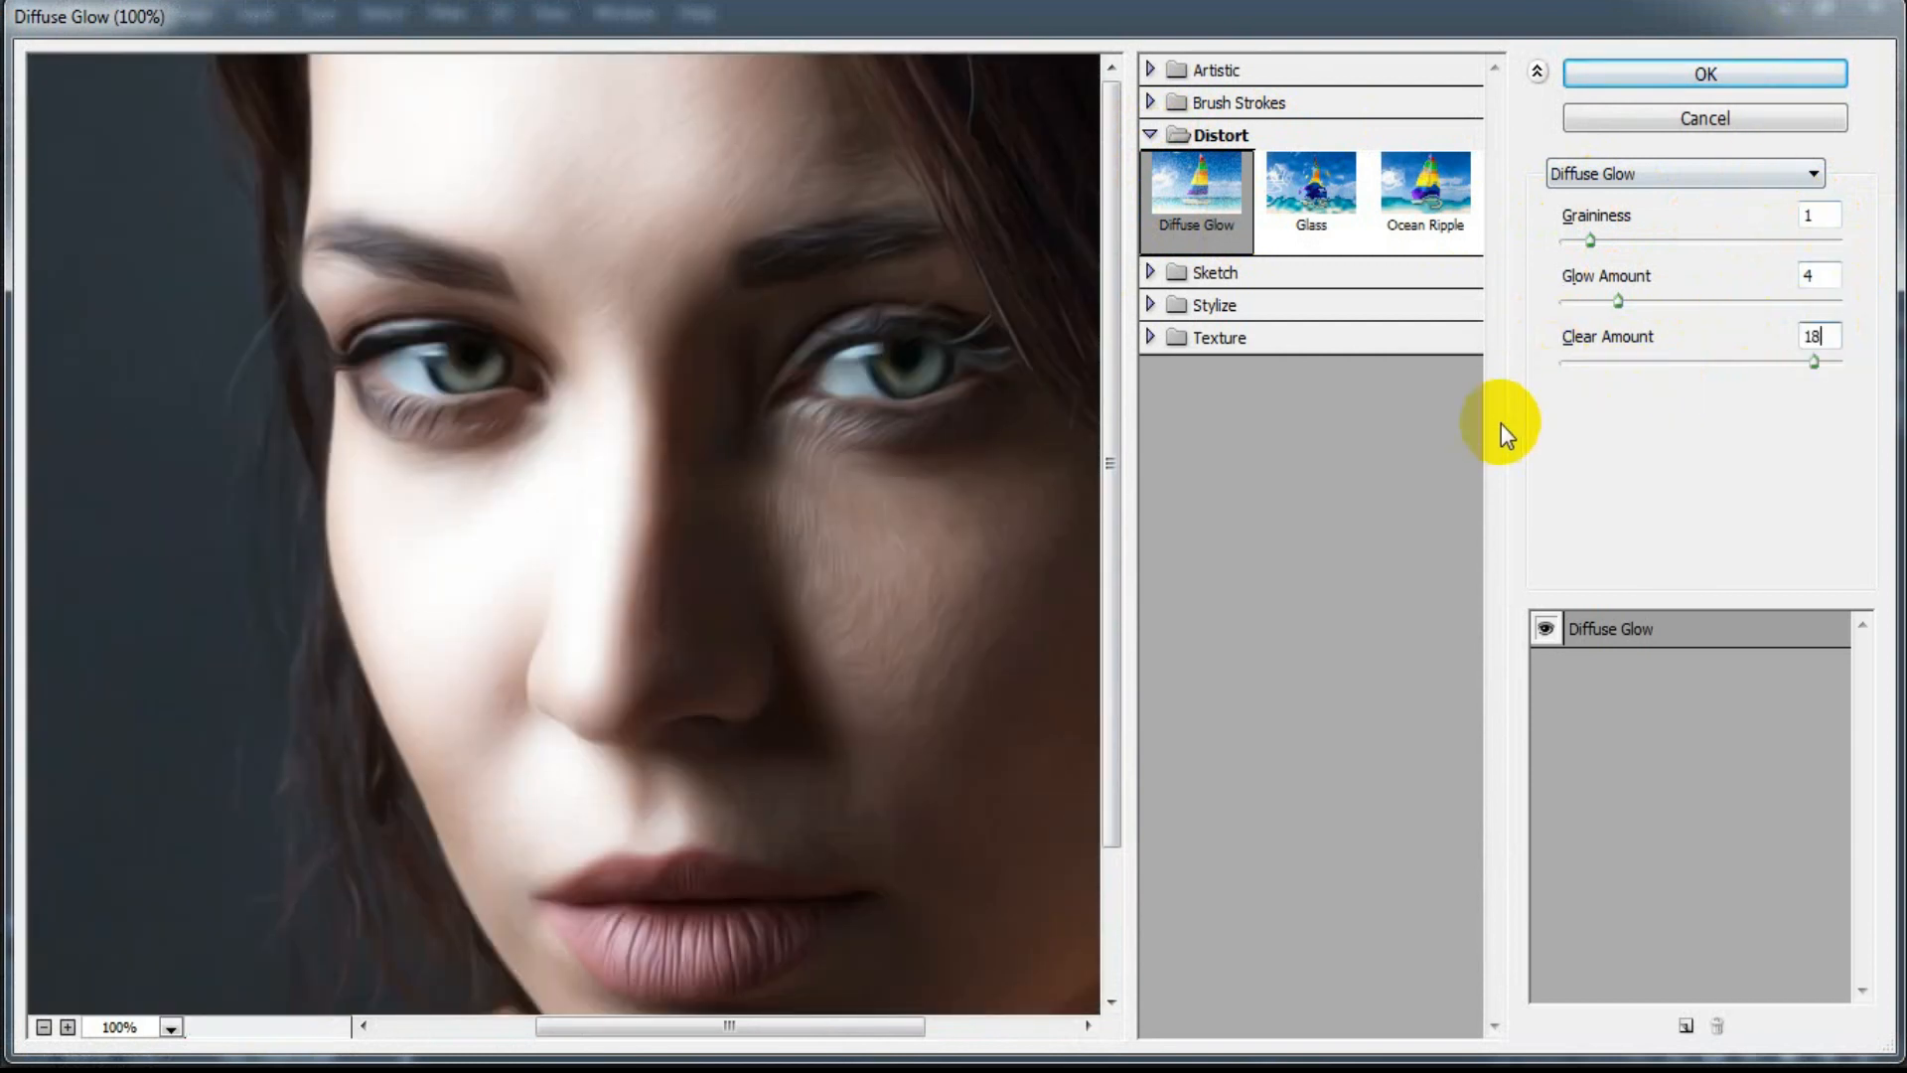
click(1680, 75)
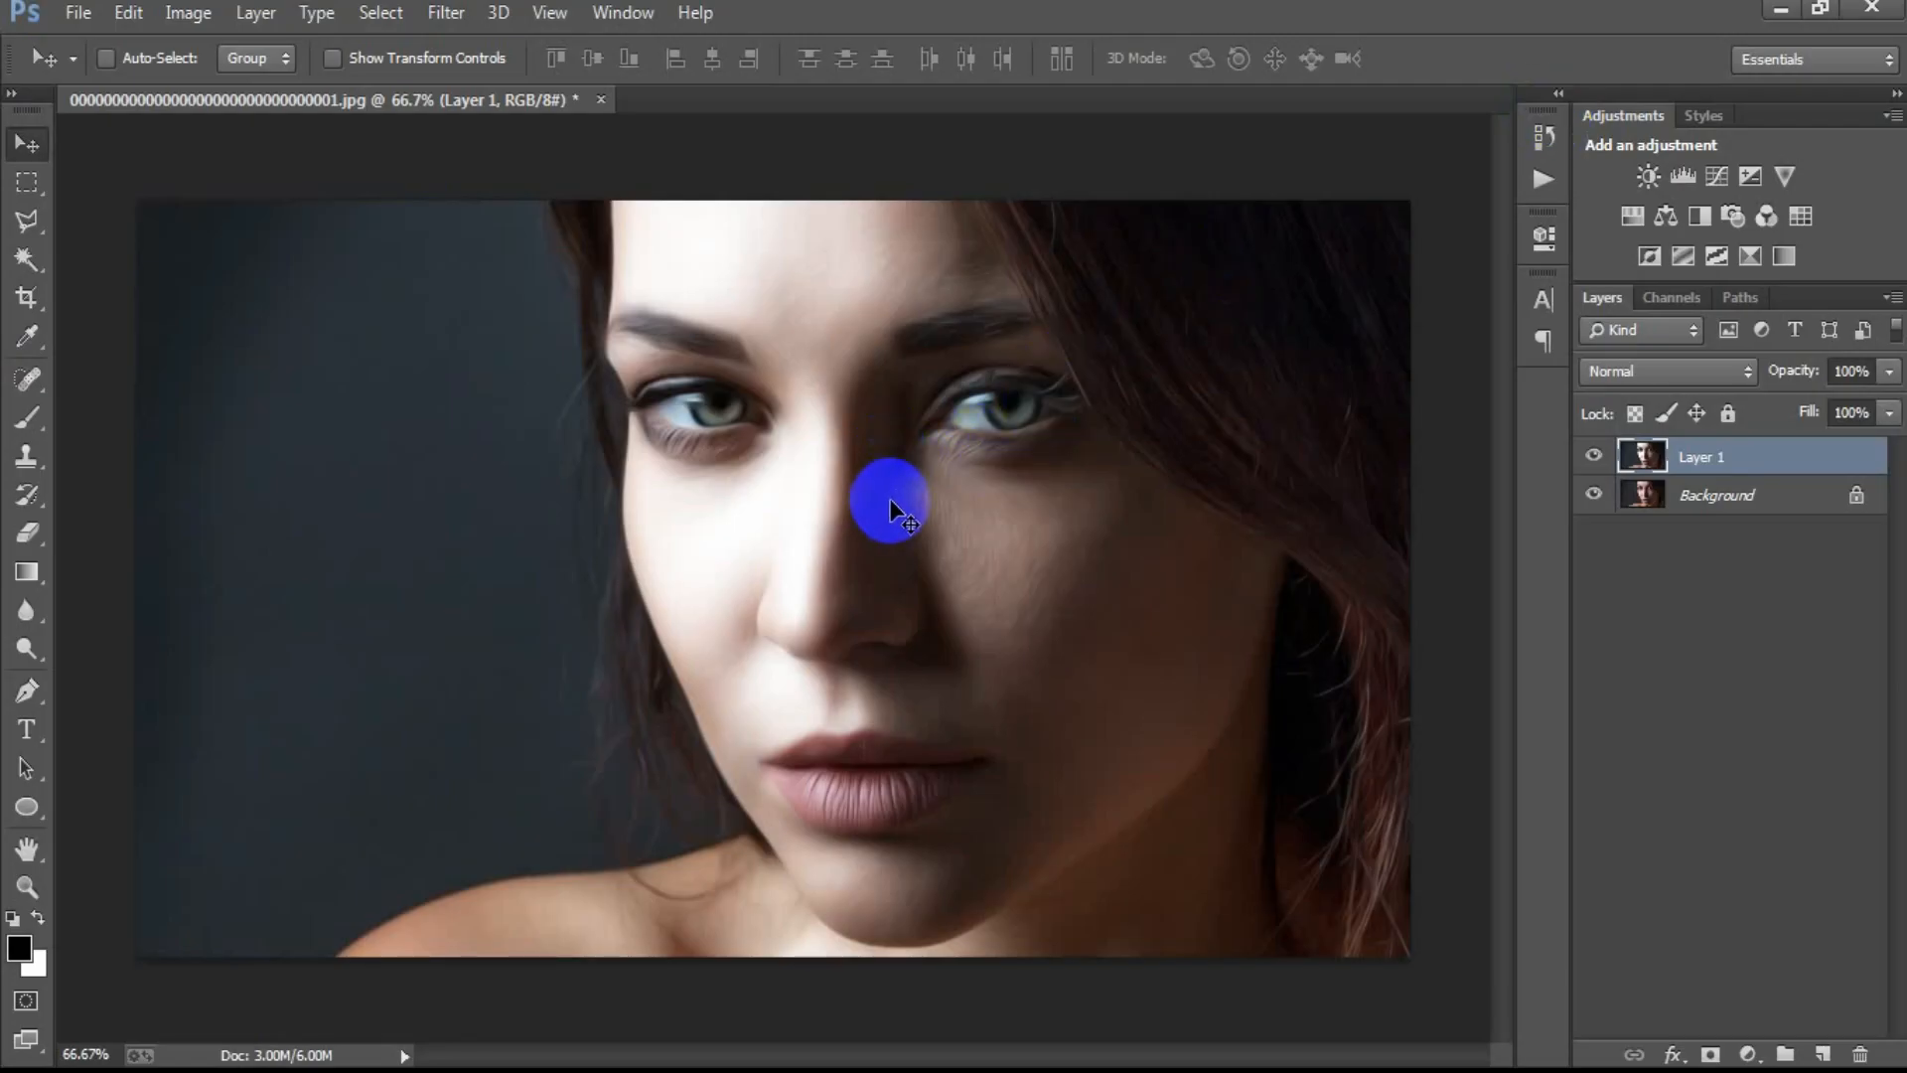
Step: Duplicate Layer 1 and apply Smart Sharpen to the copy with Amount 50%, Radius 1.0 px and Gaussian Blur removal
key(ctrl+j)
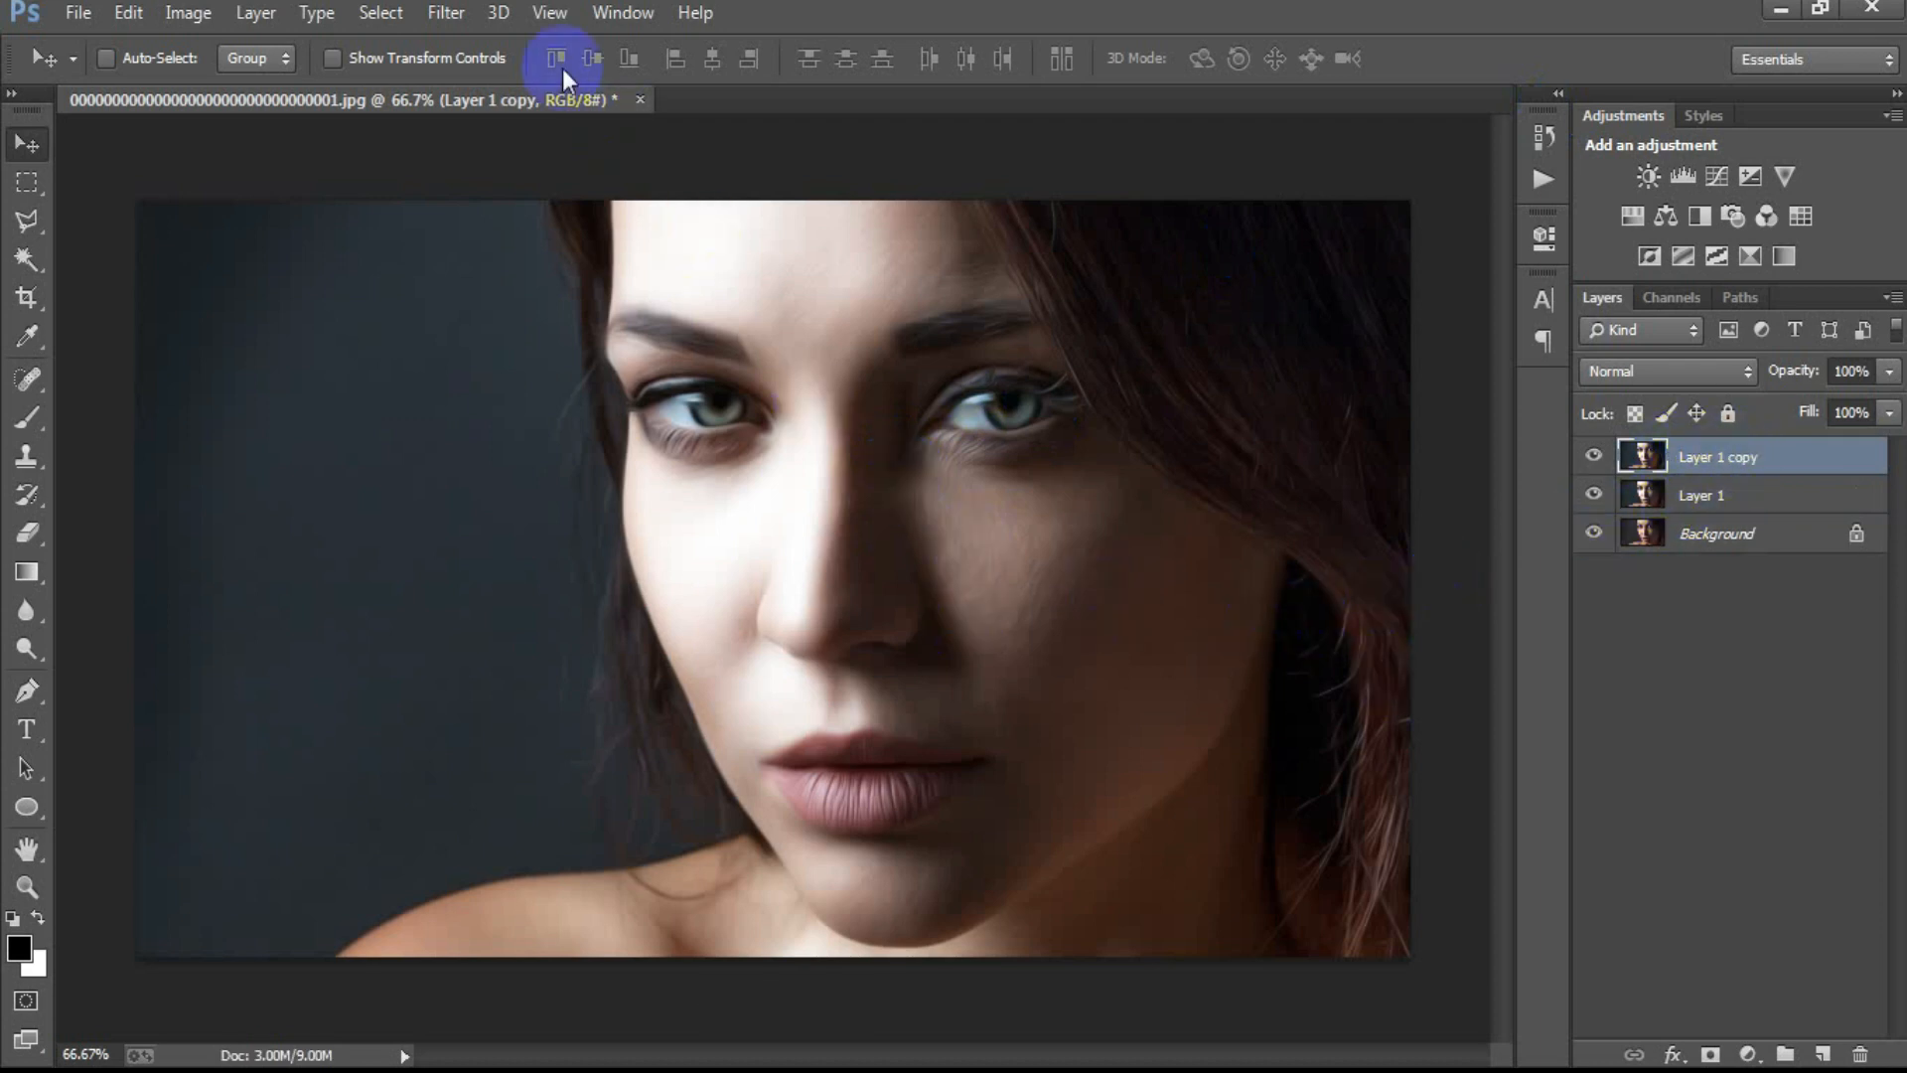
click(444, 14)
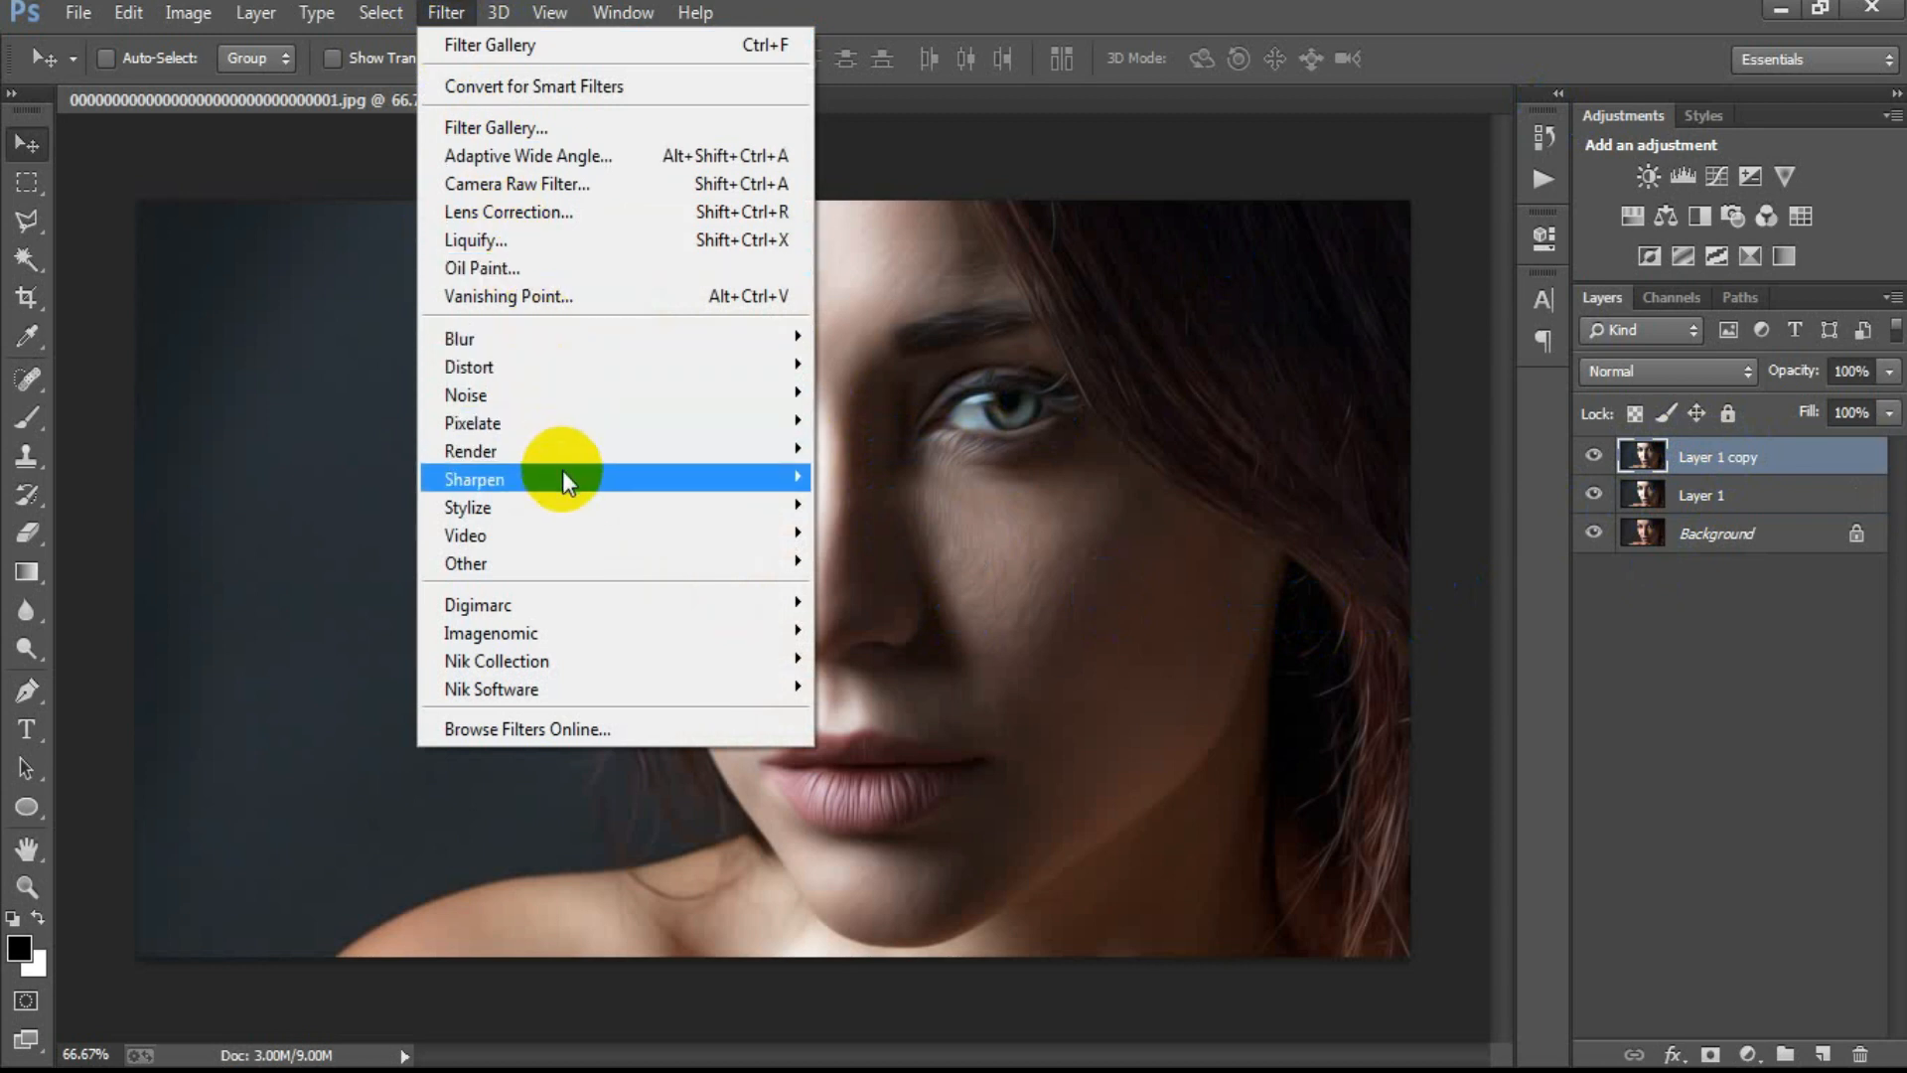
mouse_move(562, 477)
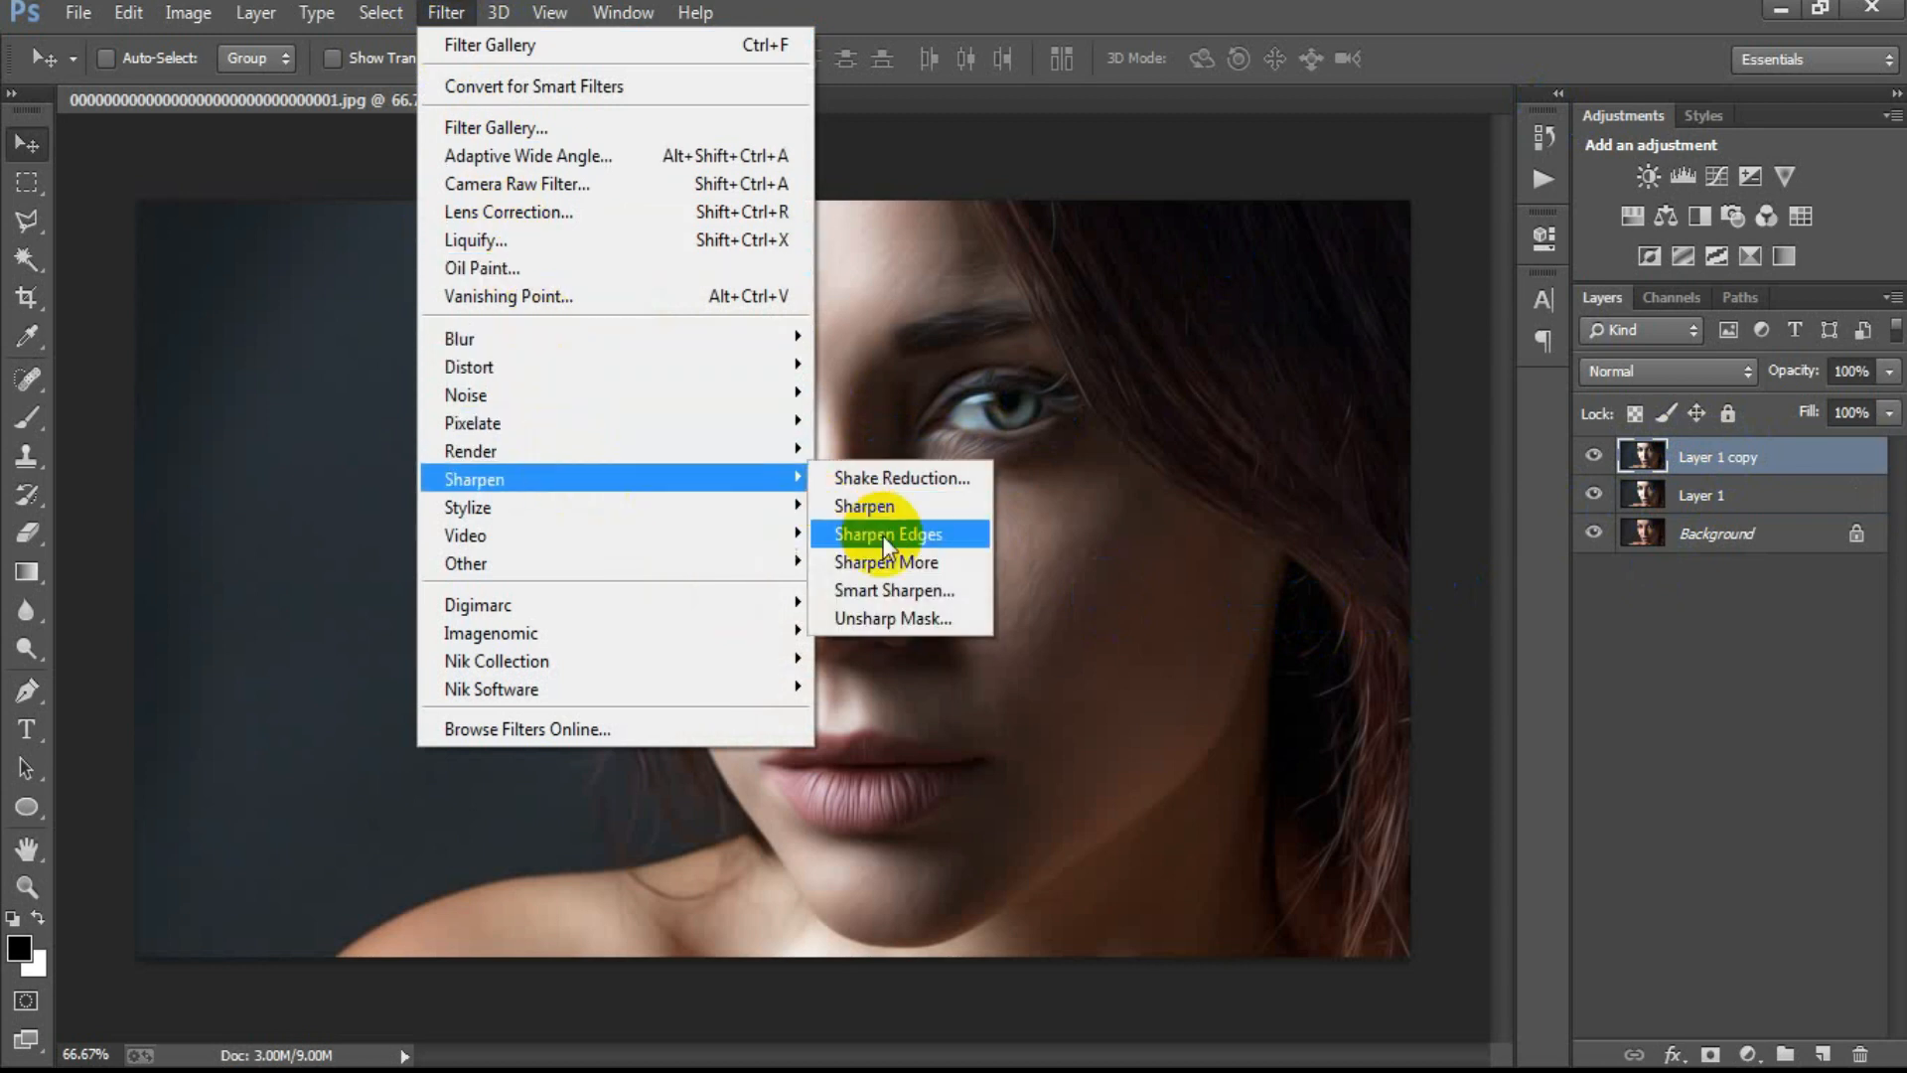
click(935, 588)
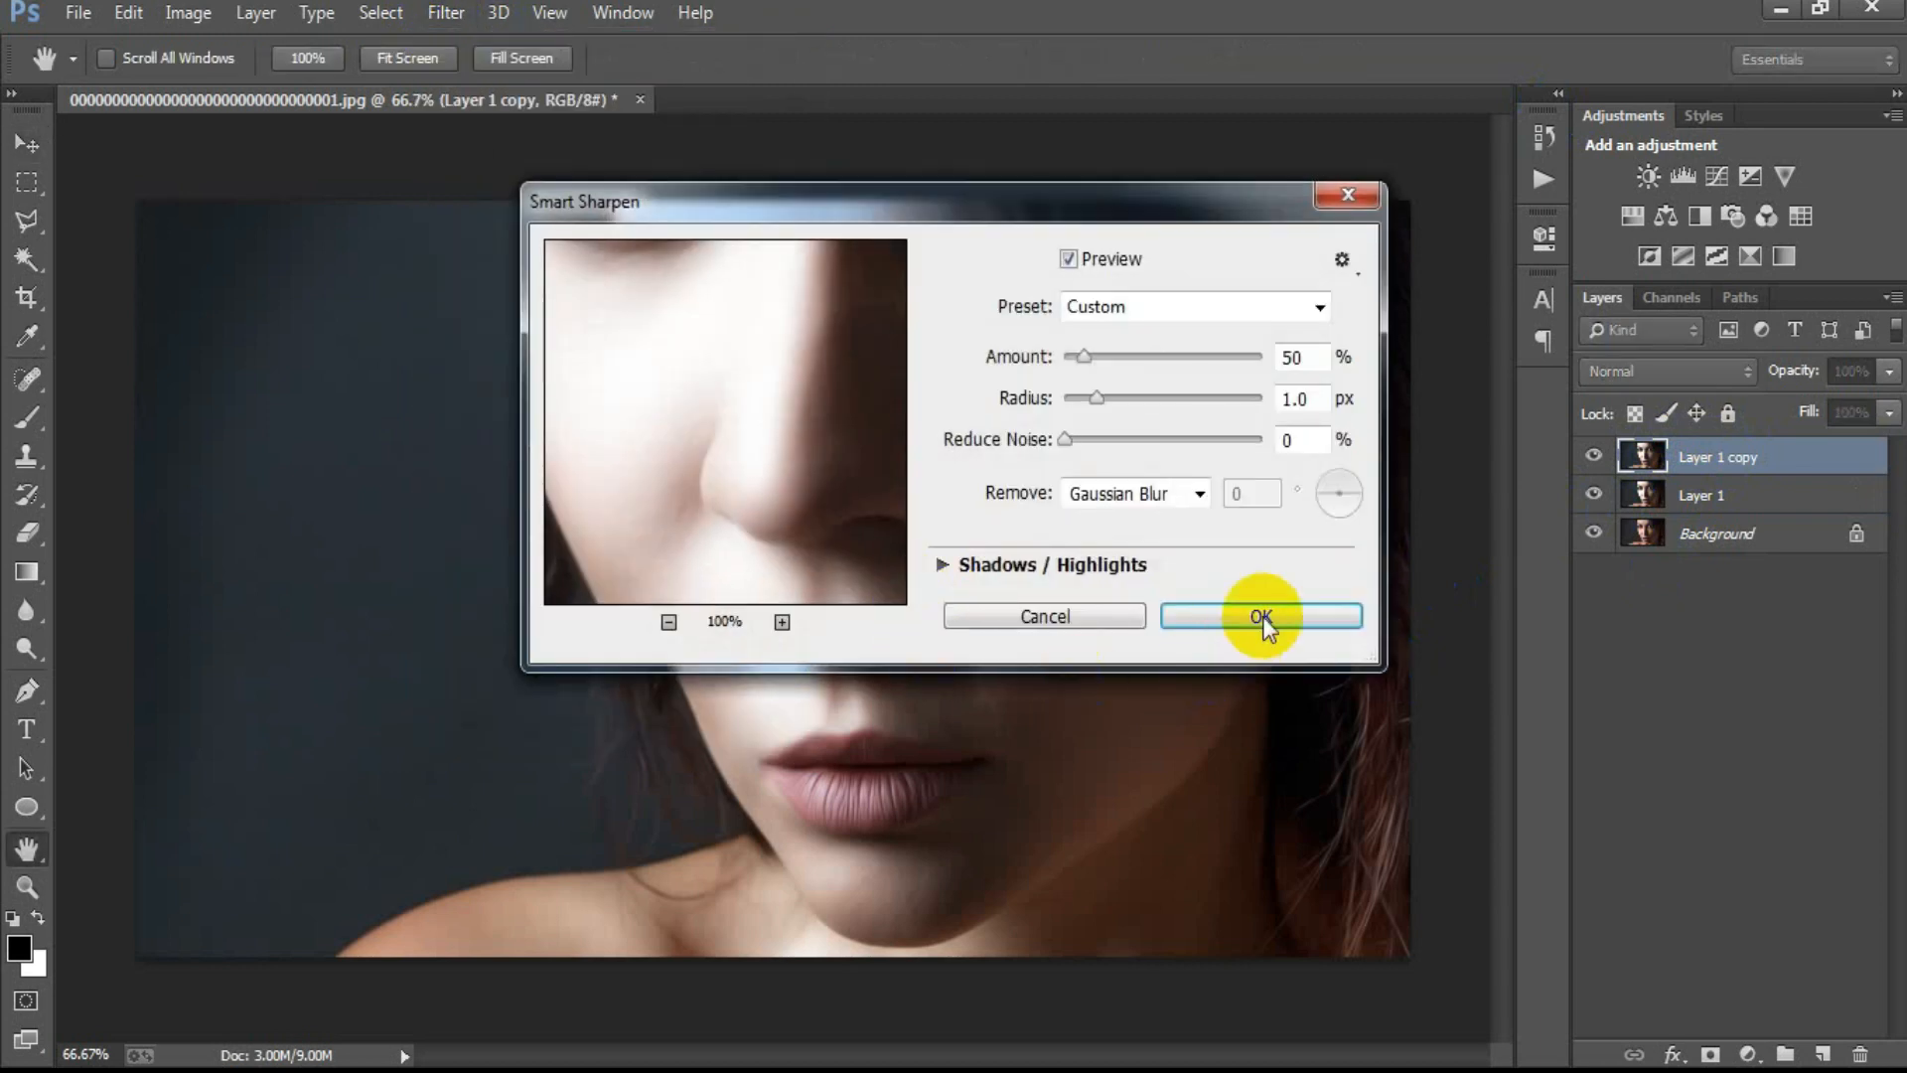
click(1261, 617)
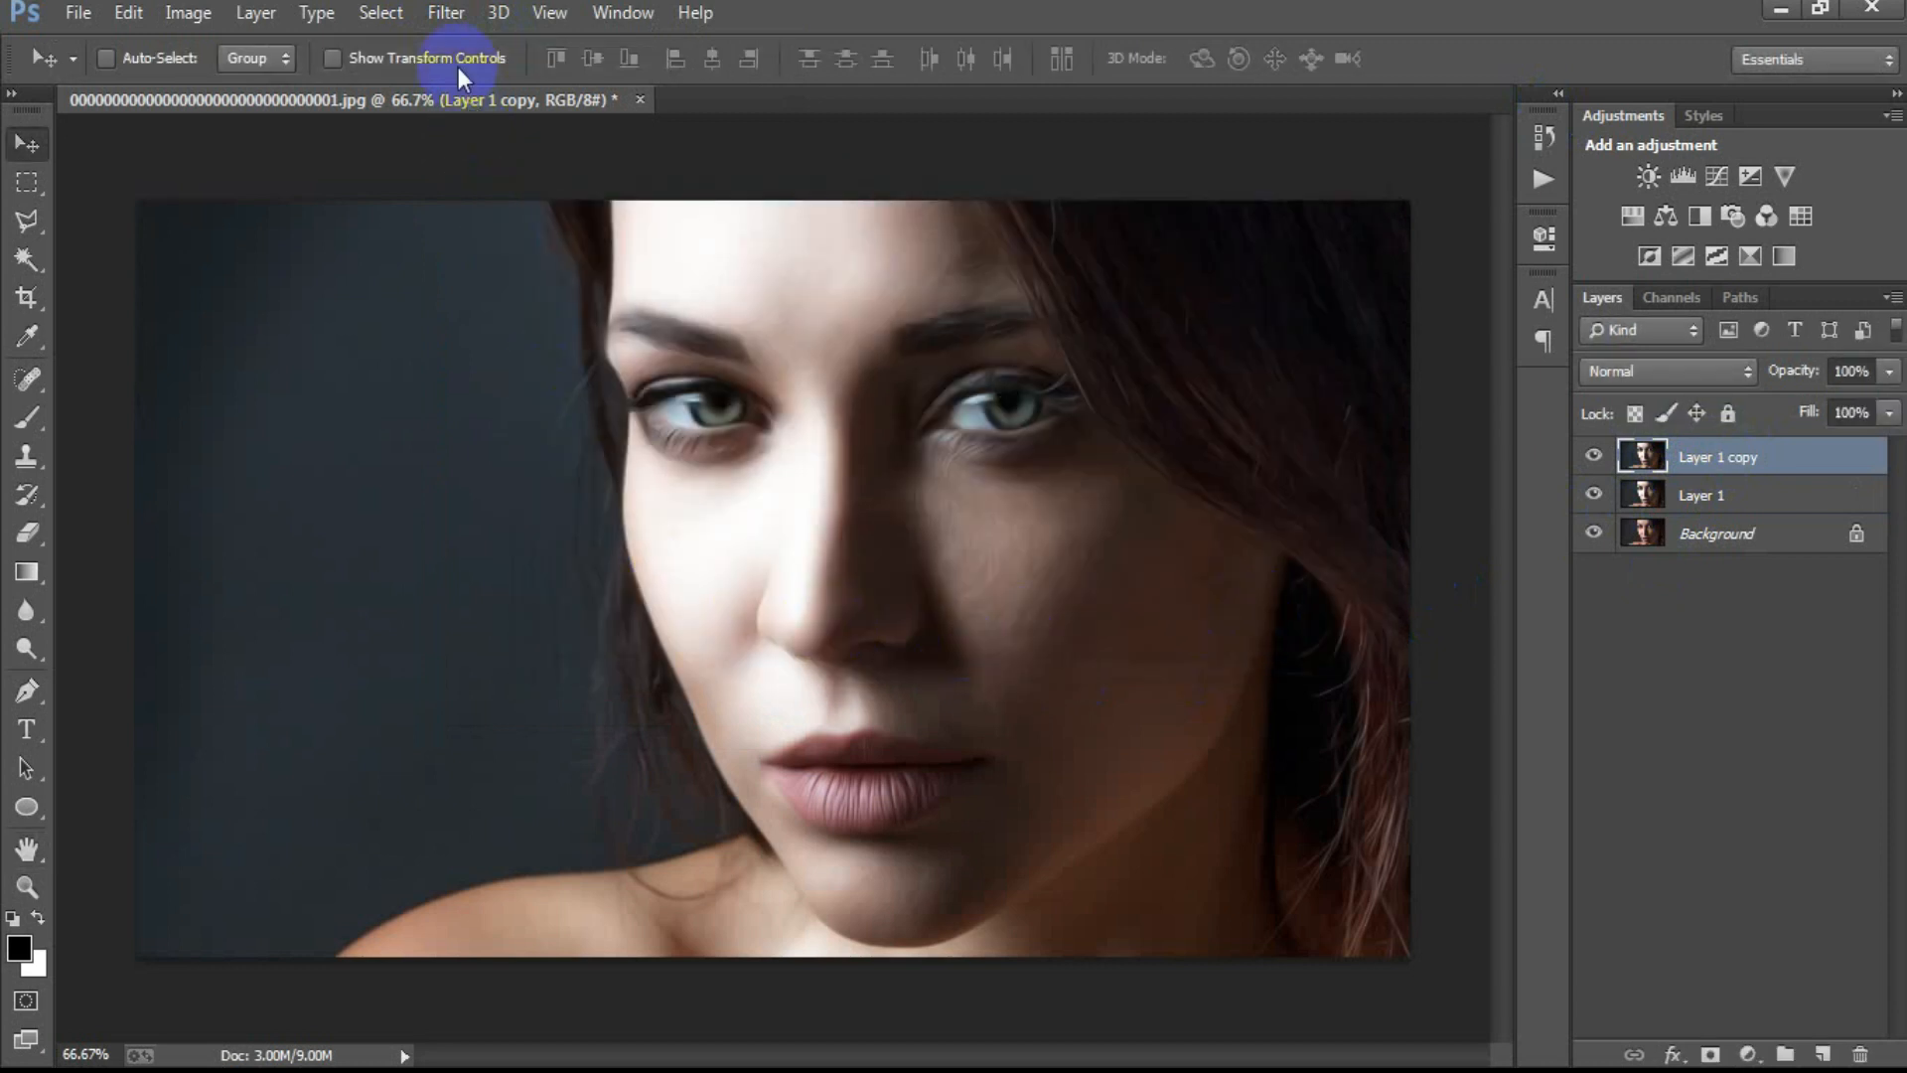
Step: Apply Unsharp Mask to Layer 1 copy with Amount 40%, Radius 4.5 pixels and Threshold 0 levels
click(446, 13)
mouse_move(510, 479)
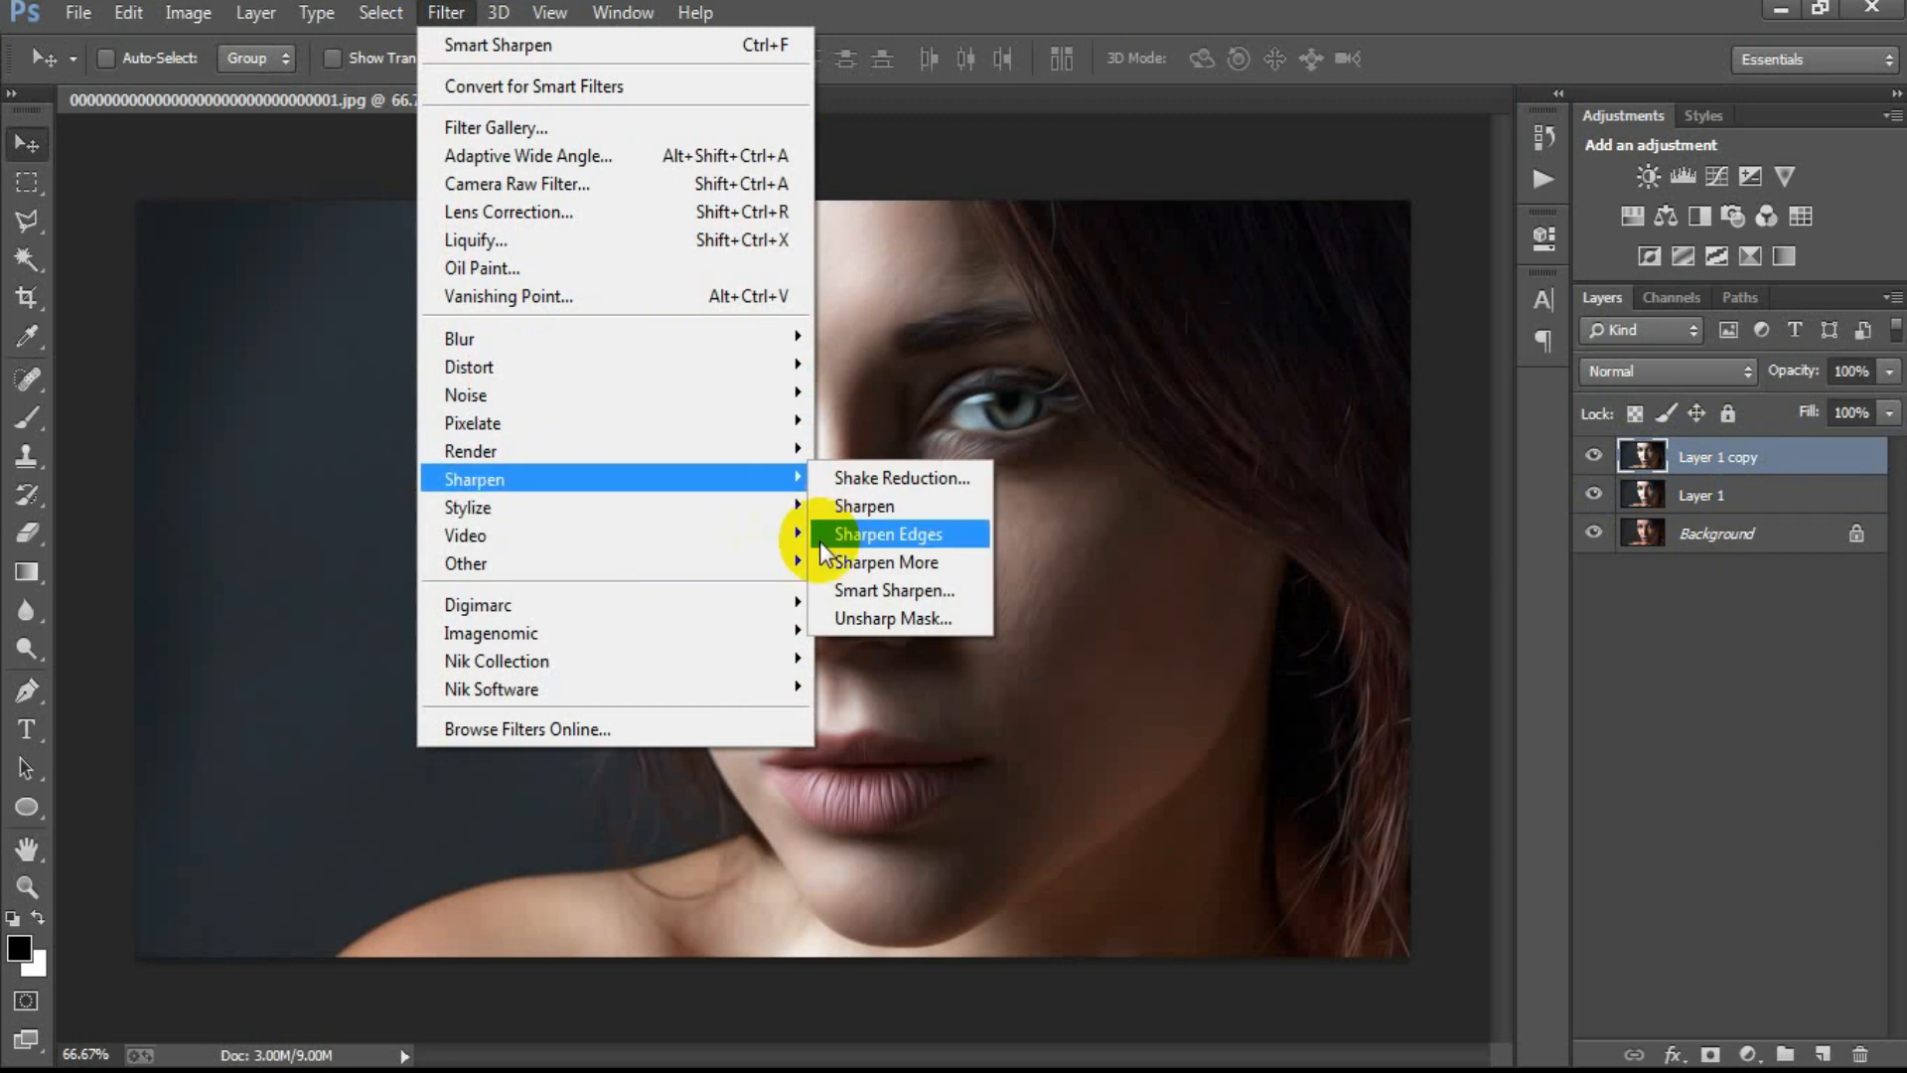
click(955, 619)
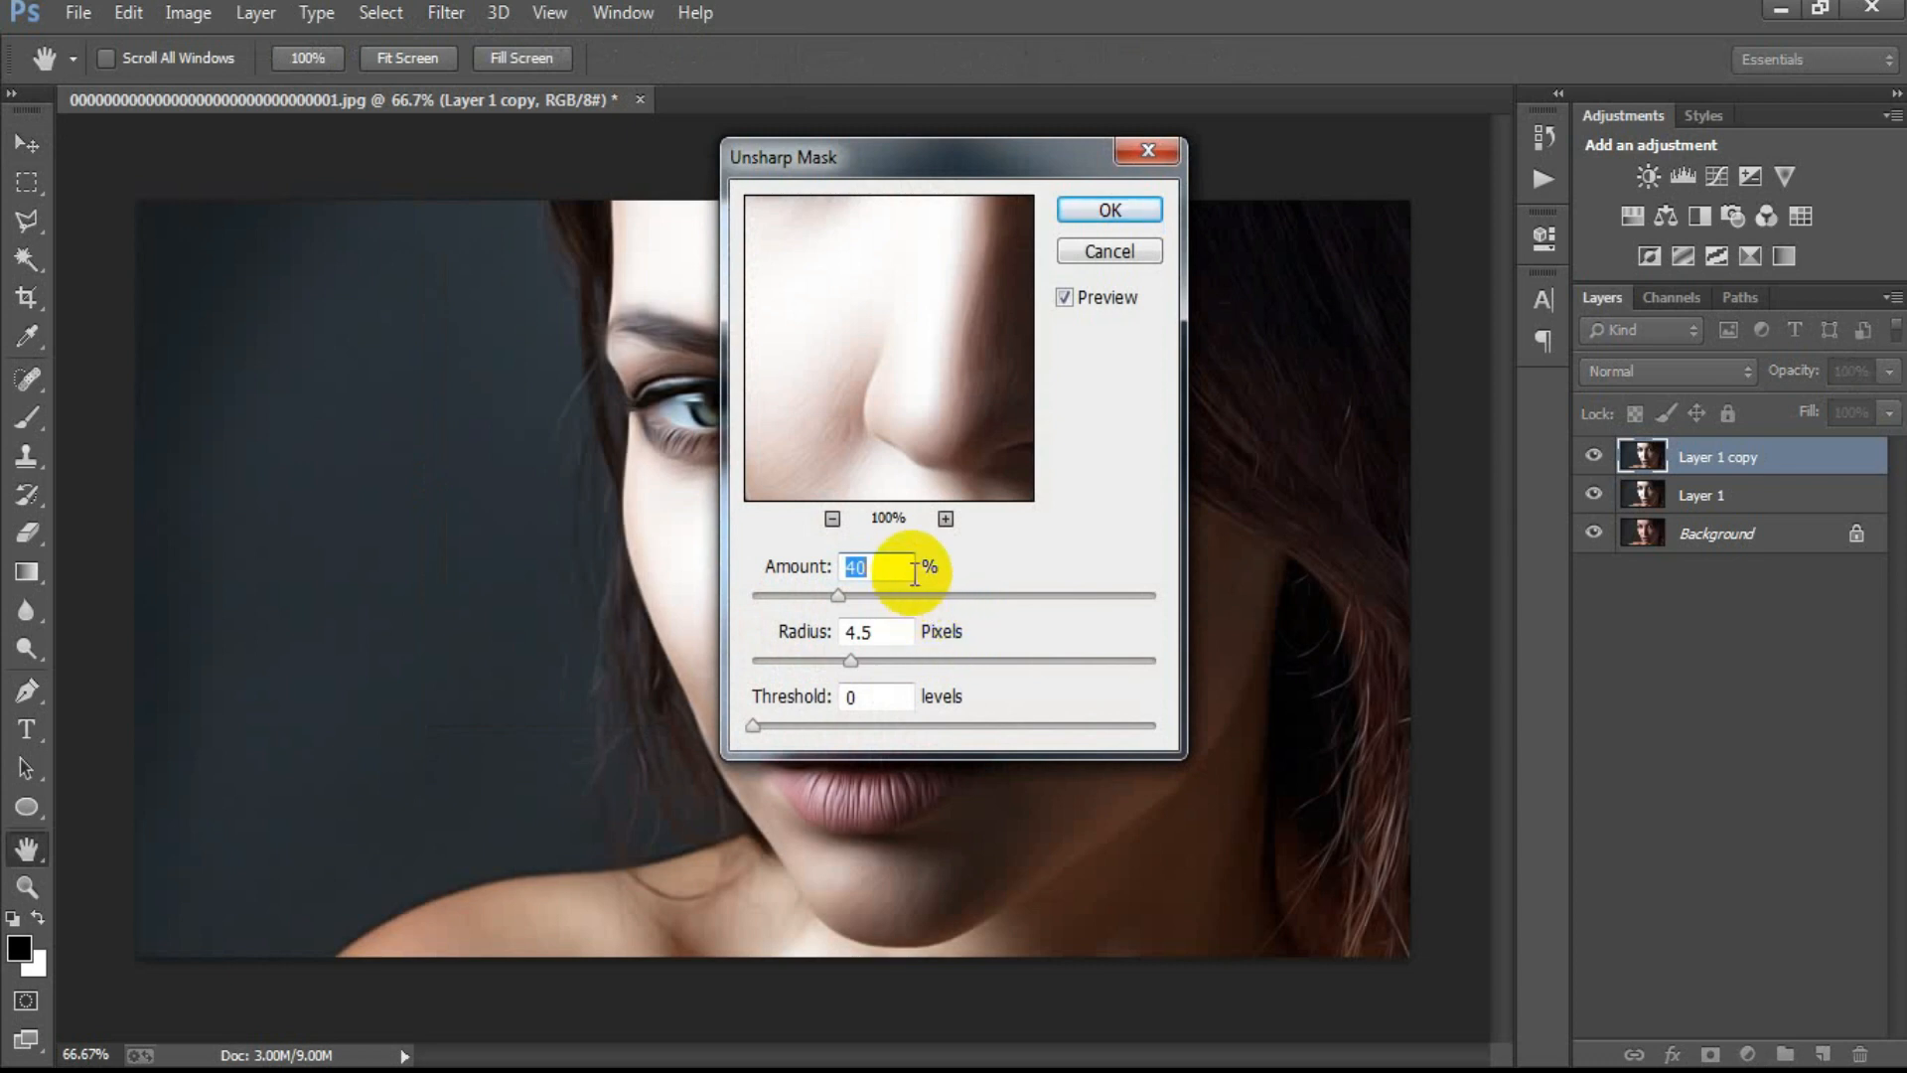
click(790, 568)
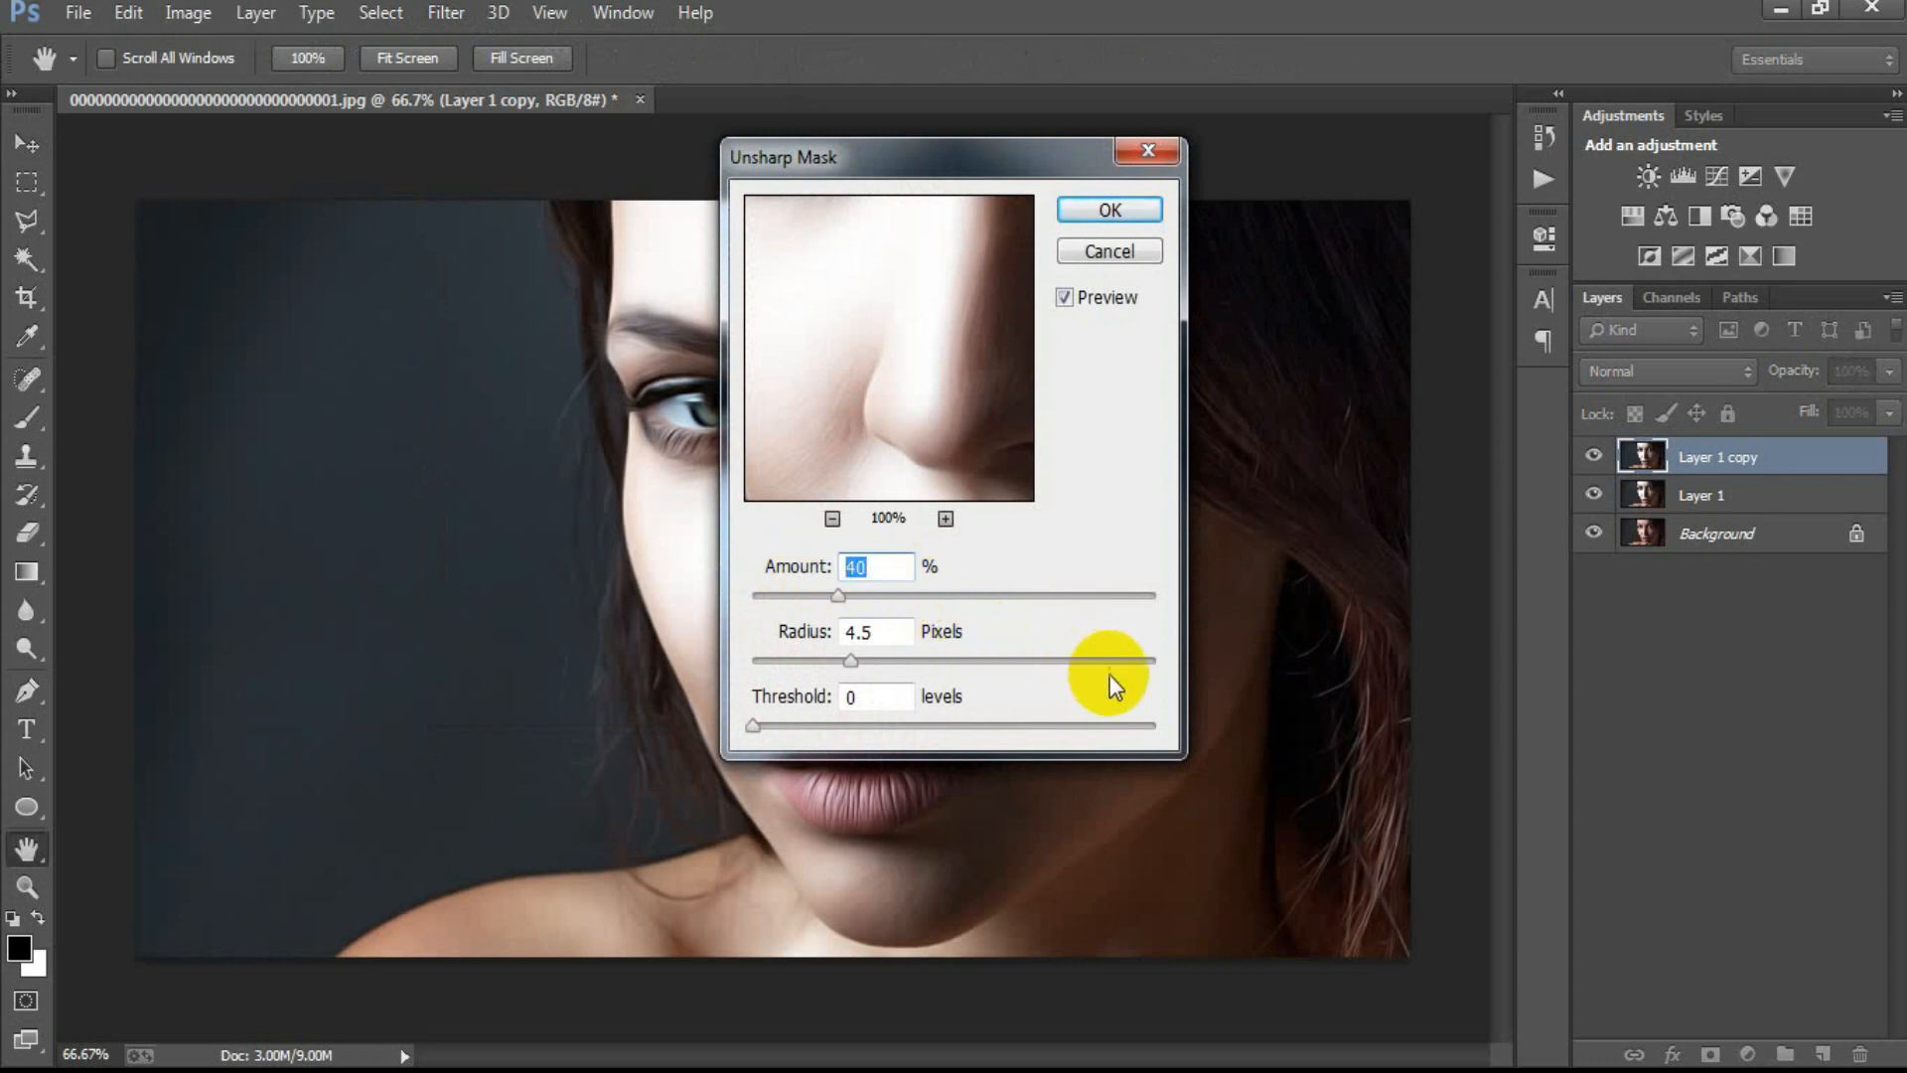
text(40)
double_click(858, 632)
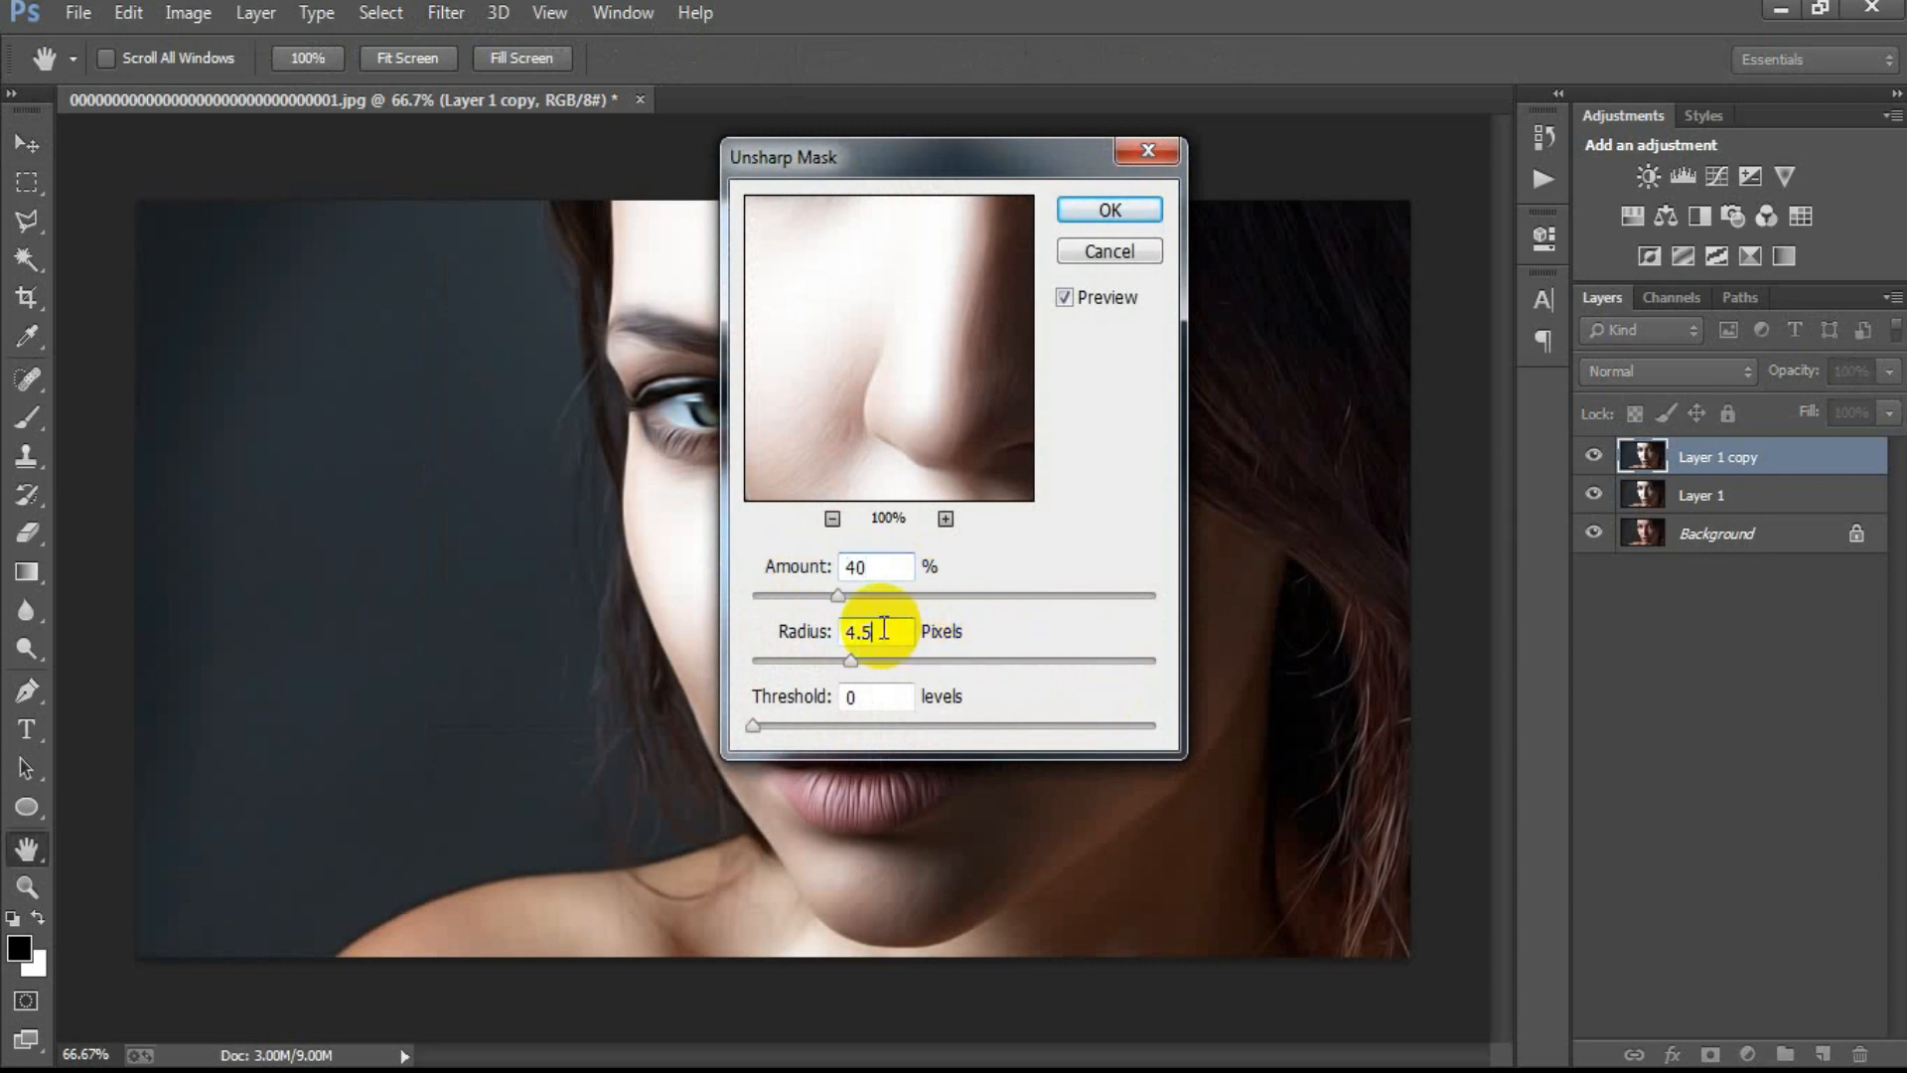
text(4.6)
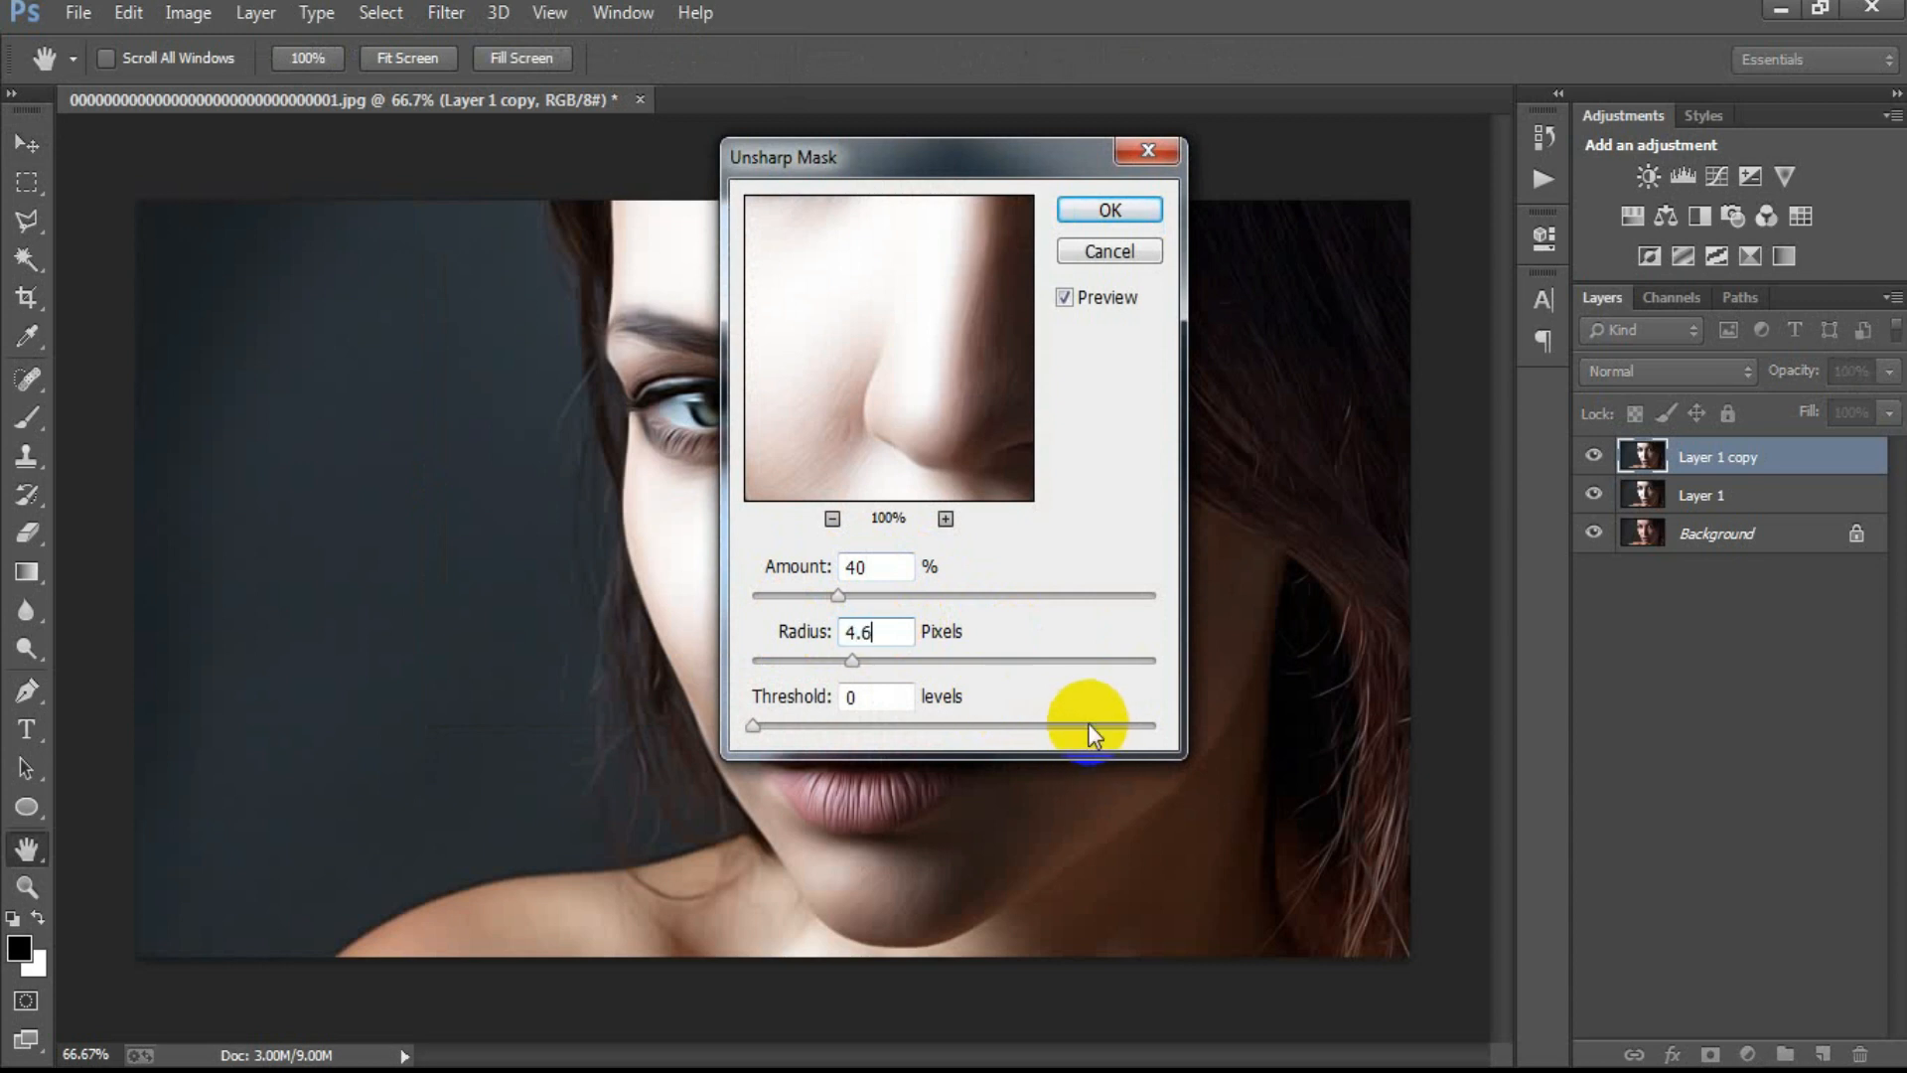
double_click(856, 631)
text(4.5)
double_click(851, 697)
text(0)
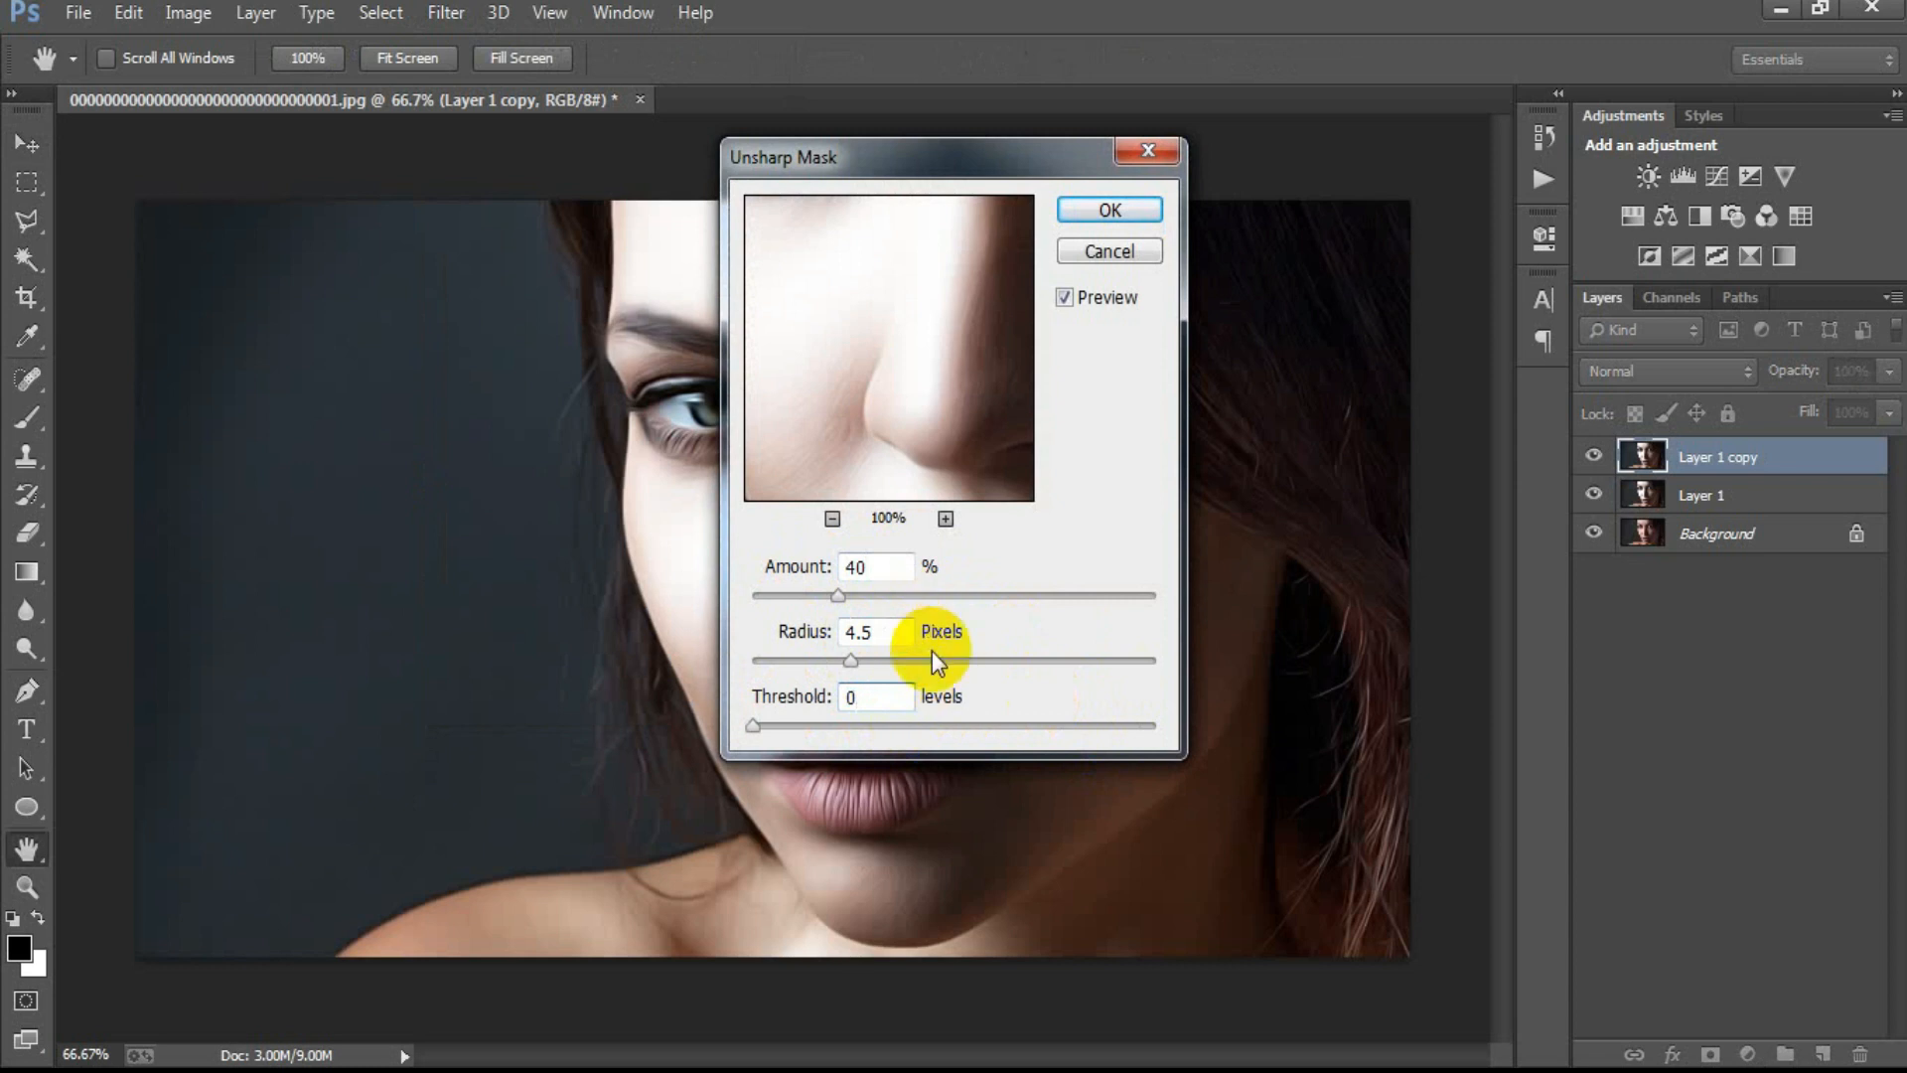
click(1110, 209)
key(v)
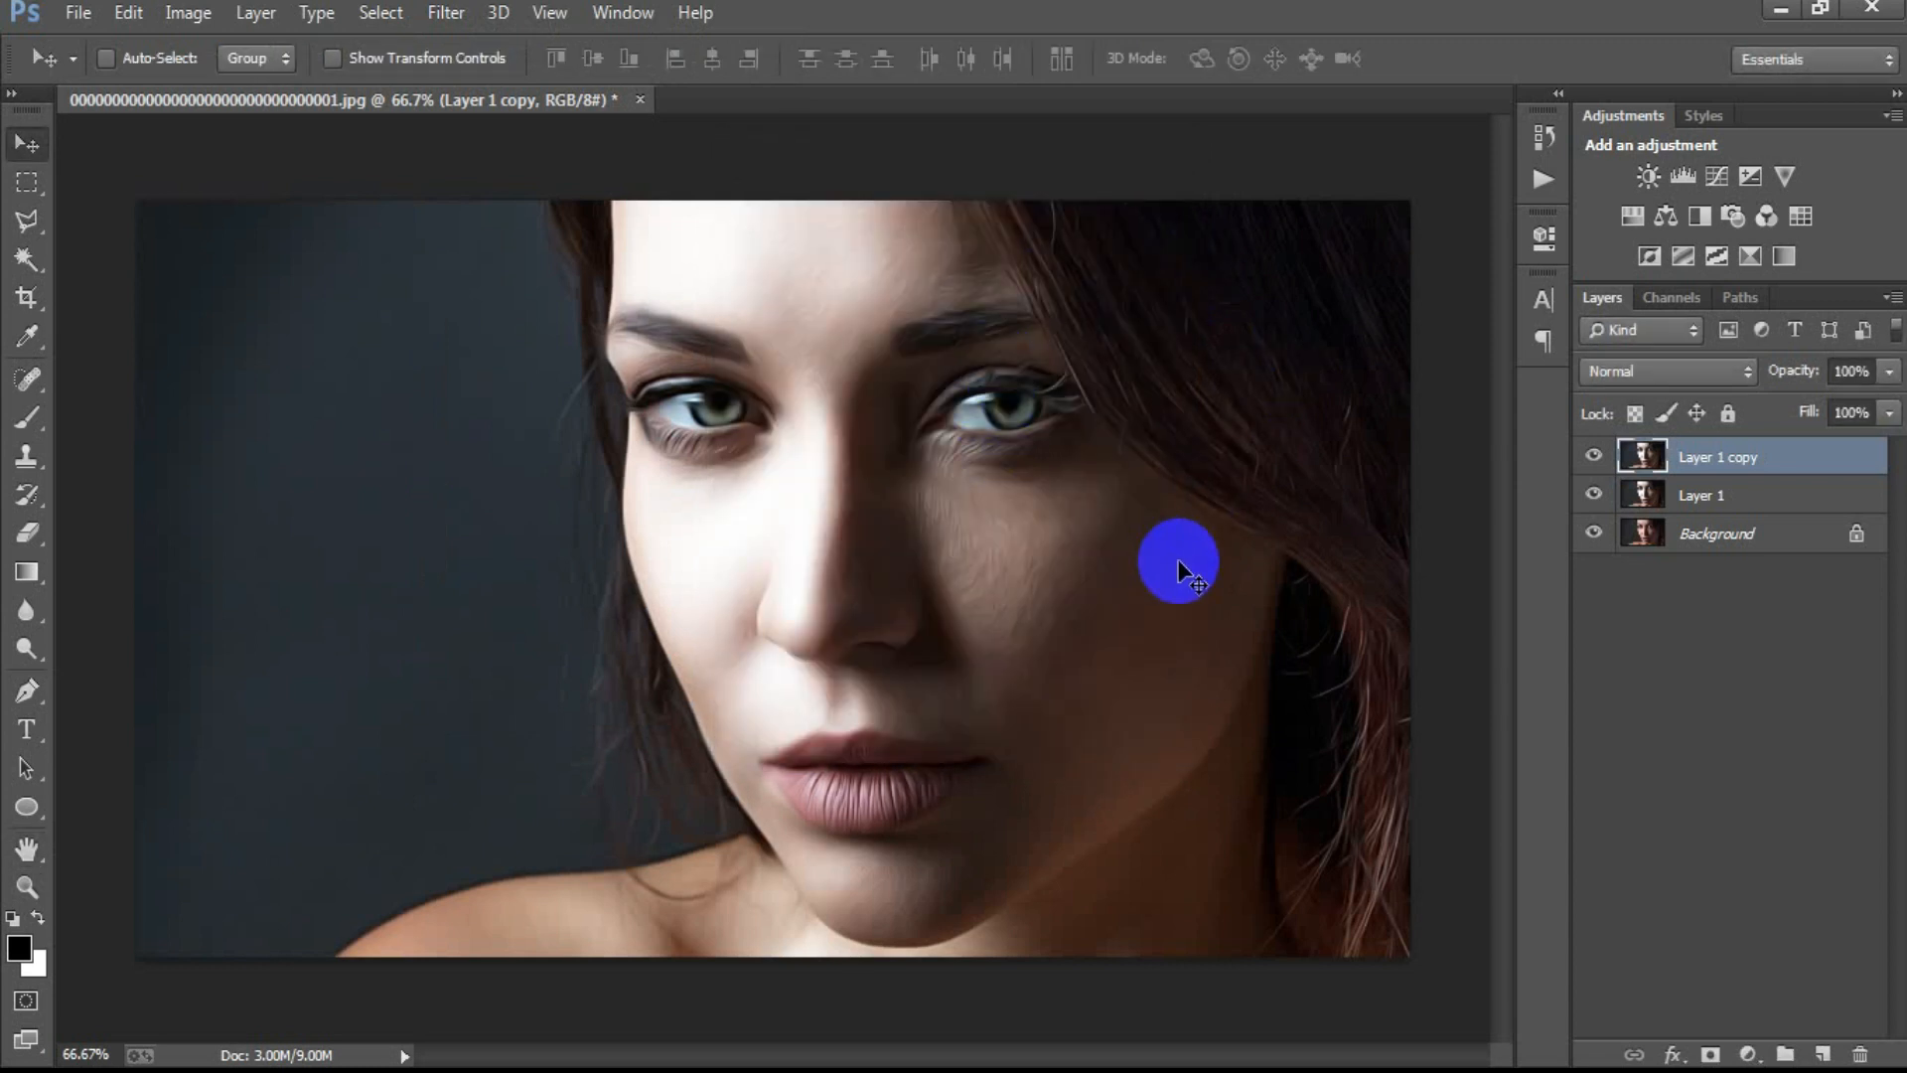
Step: Duplicate Layer 1 copy and apply the High Pass filter to the duplicate with a Radius of 1.5 pixels
key(ctrl+j)
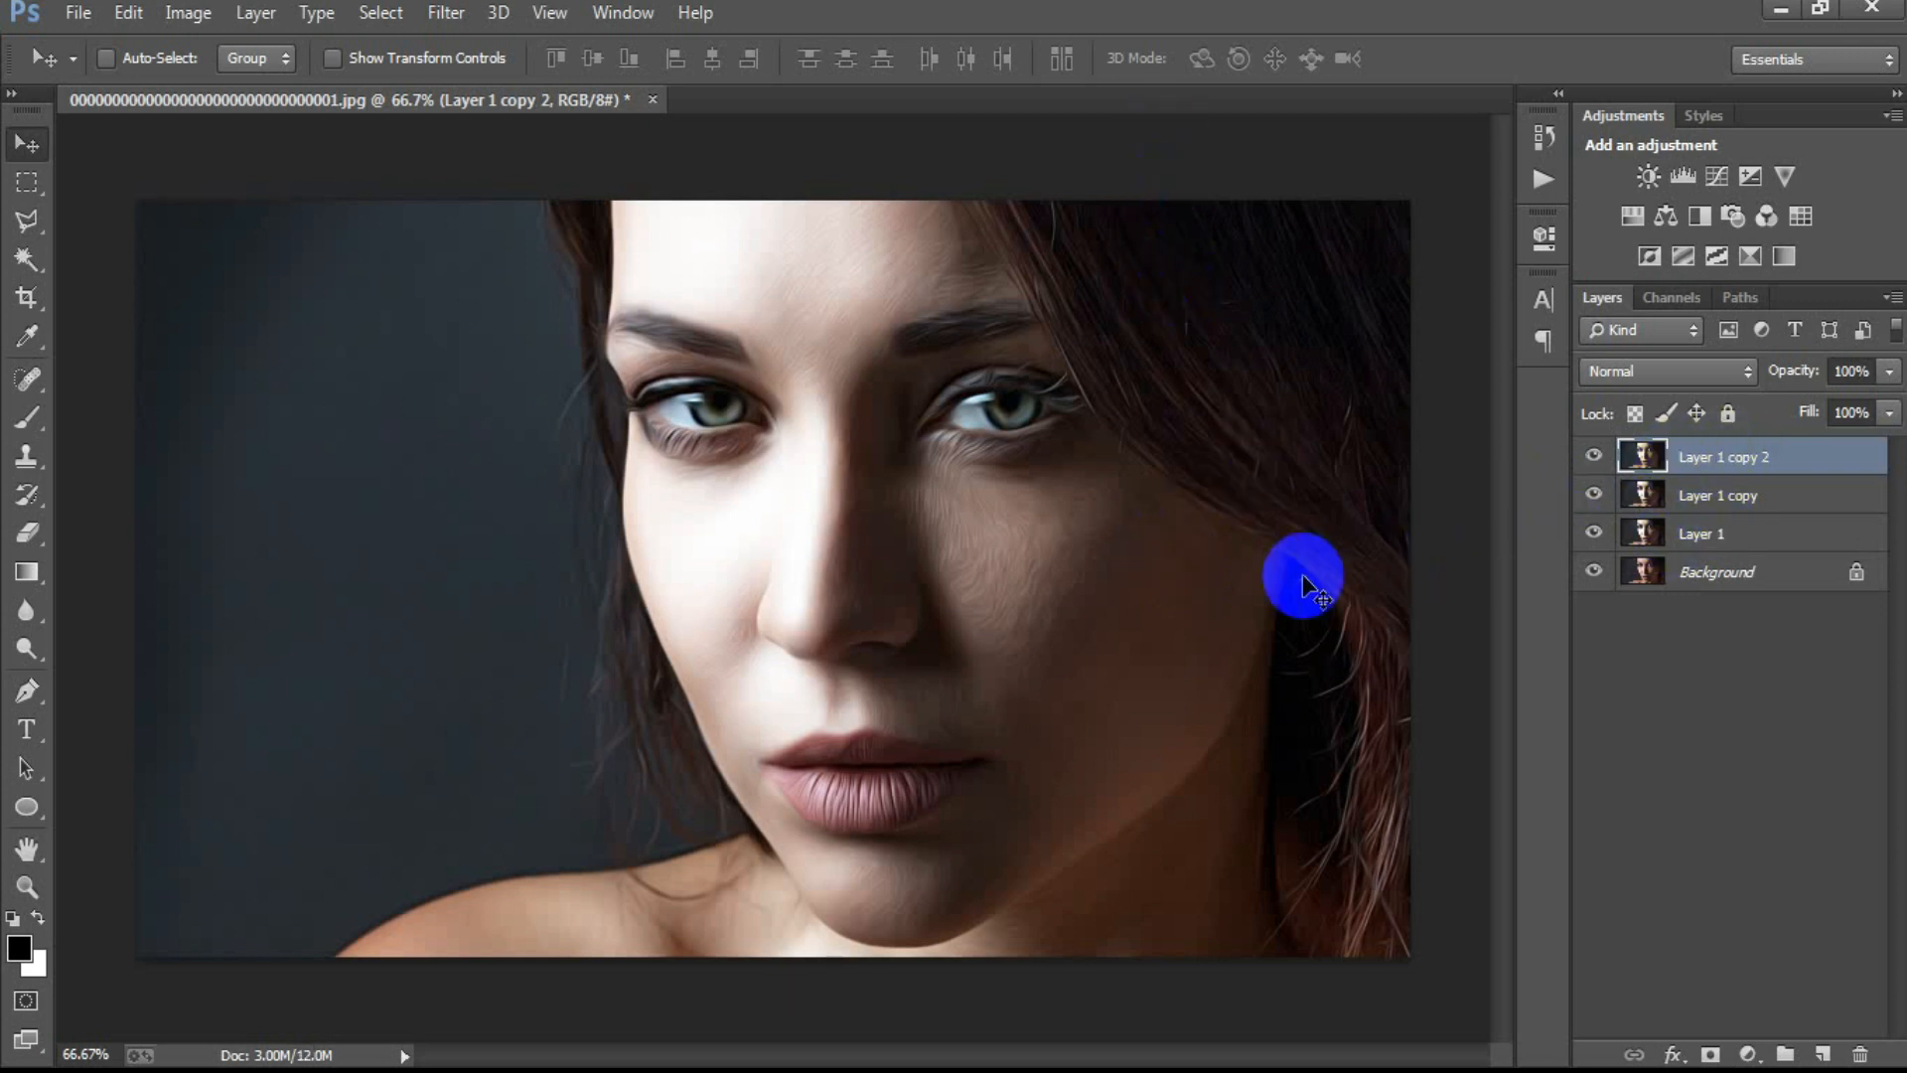
click(467, 14)
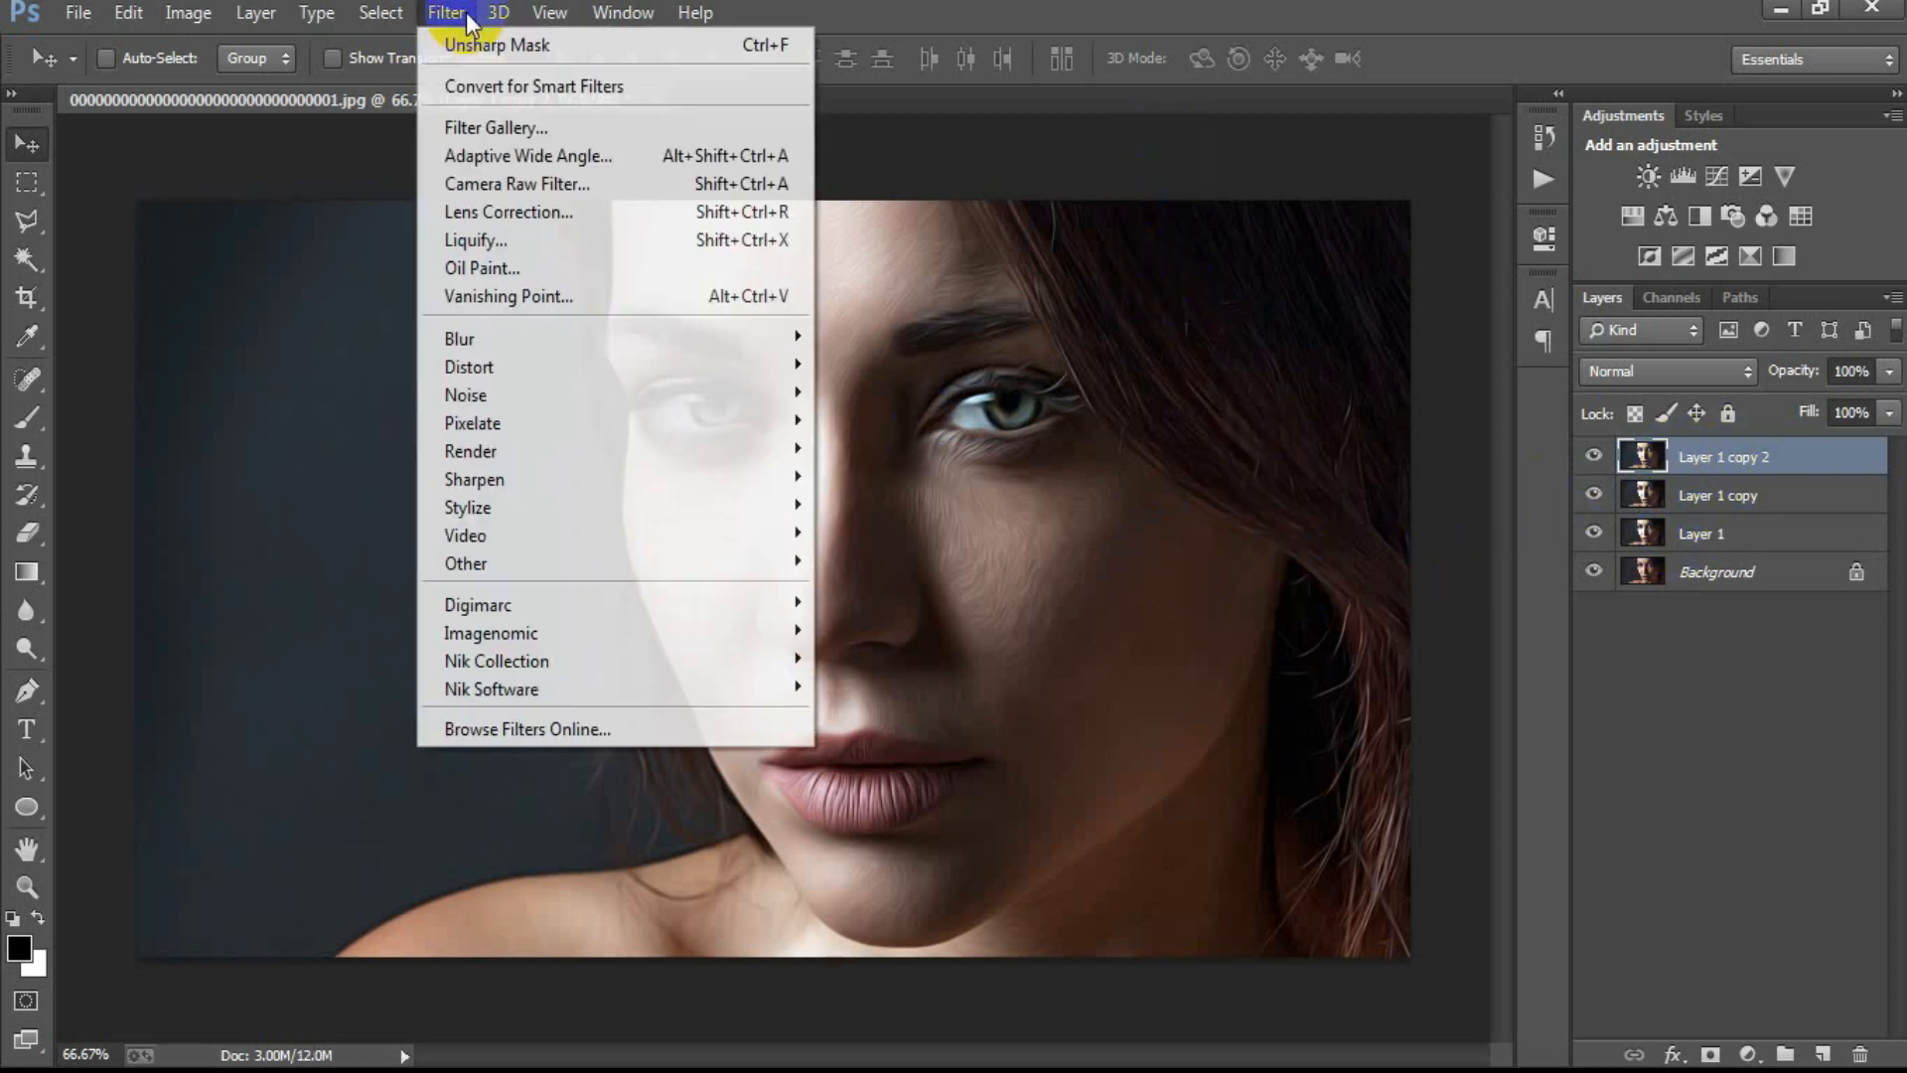
mouse_move(562, 565)
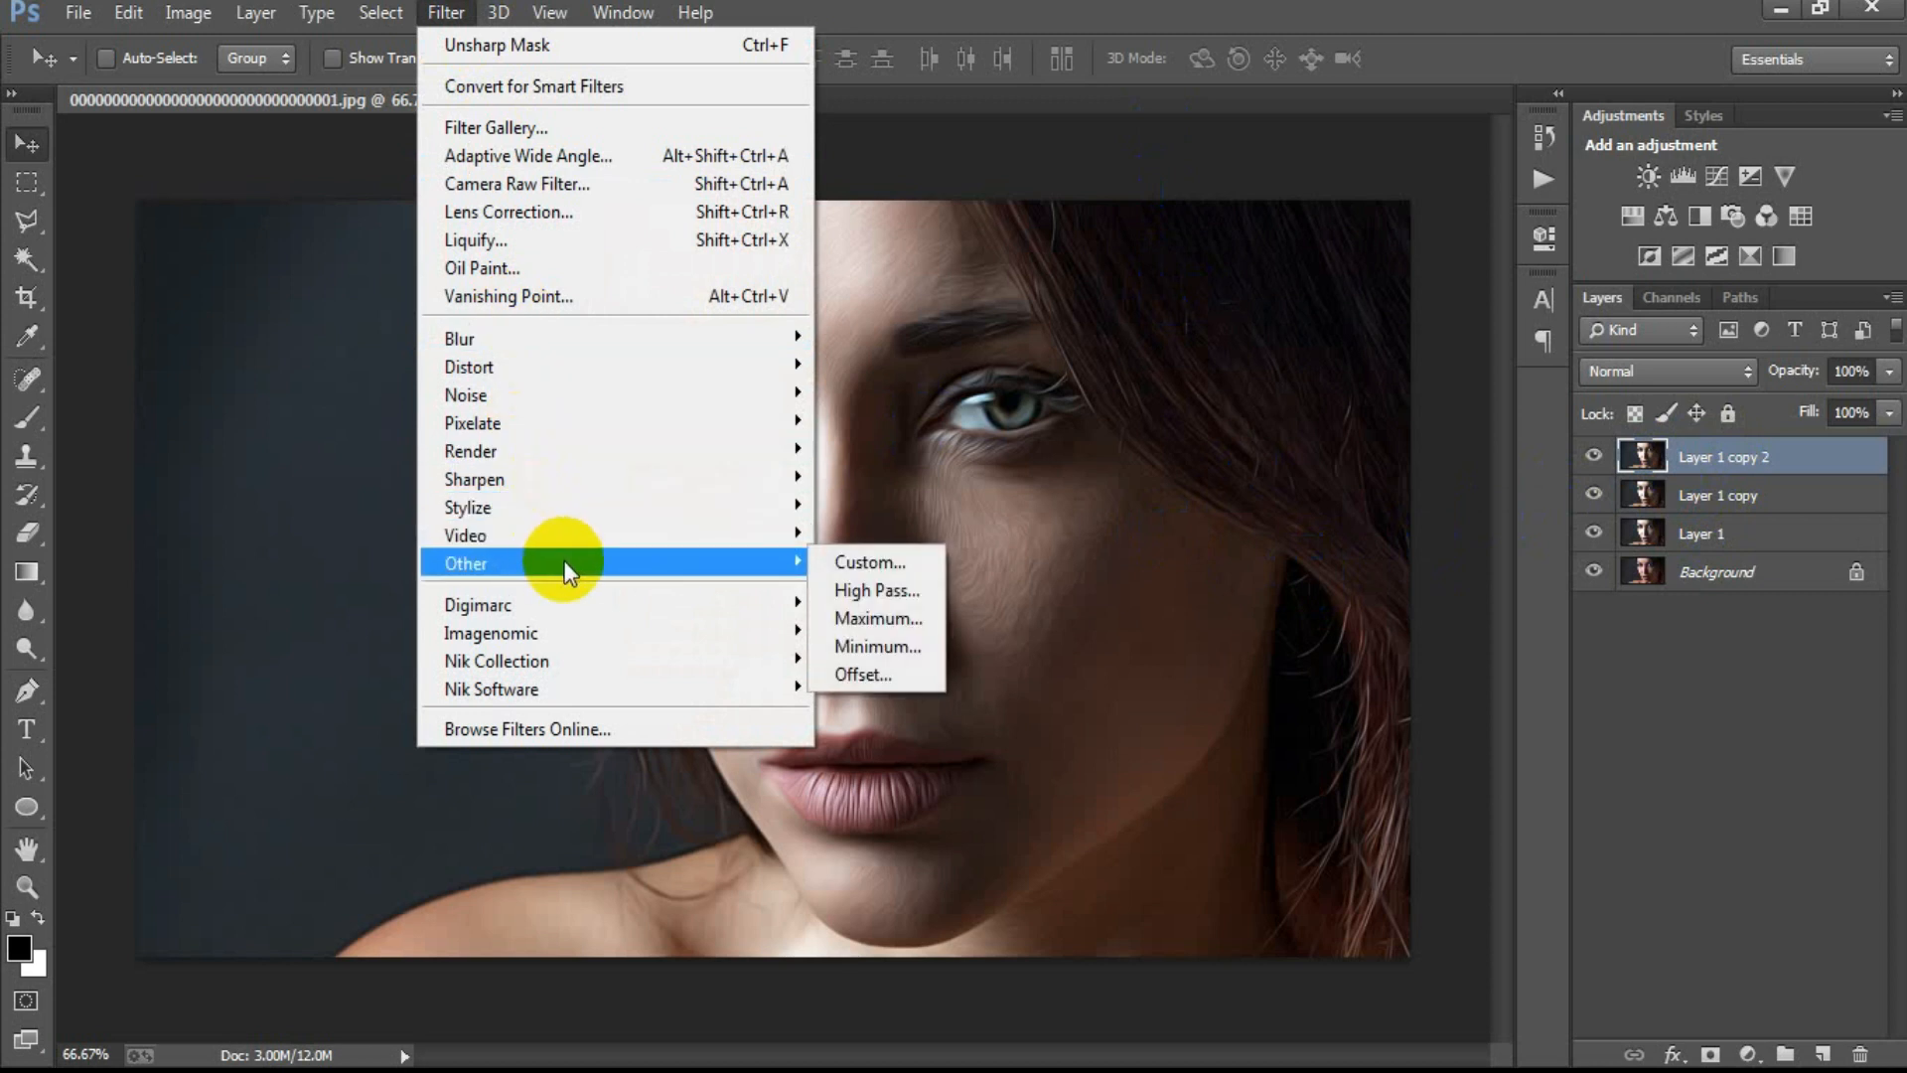
click(884, 591)
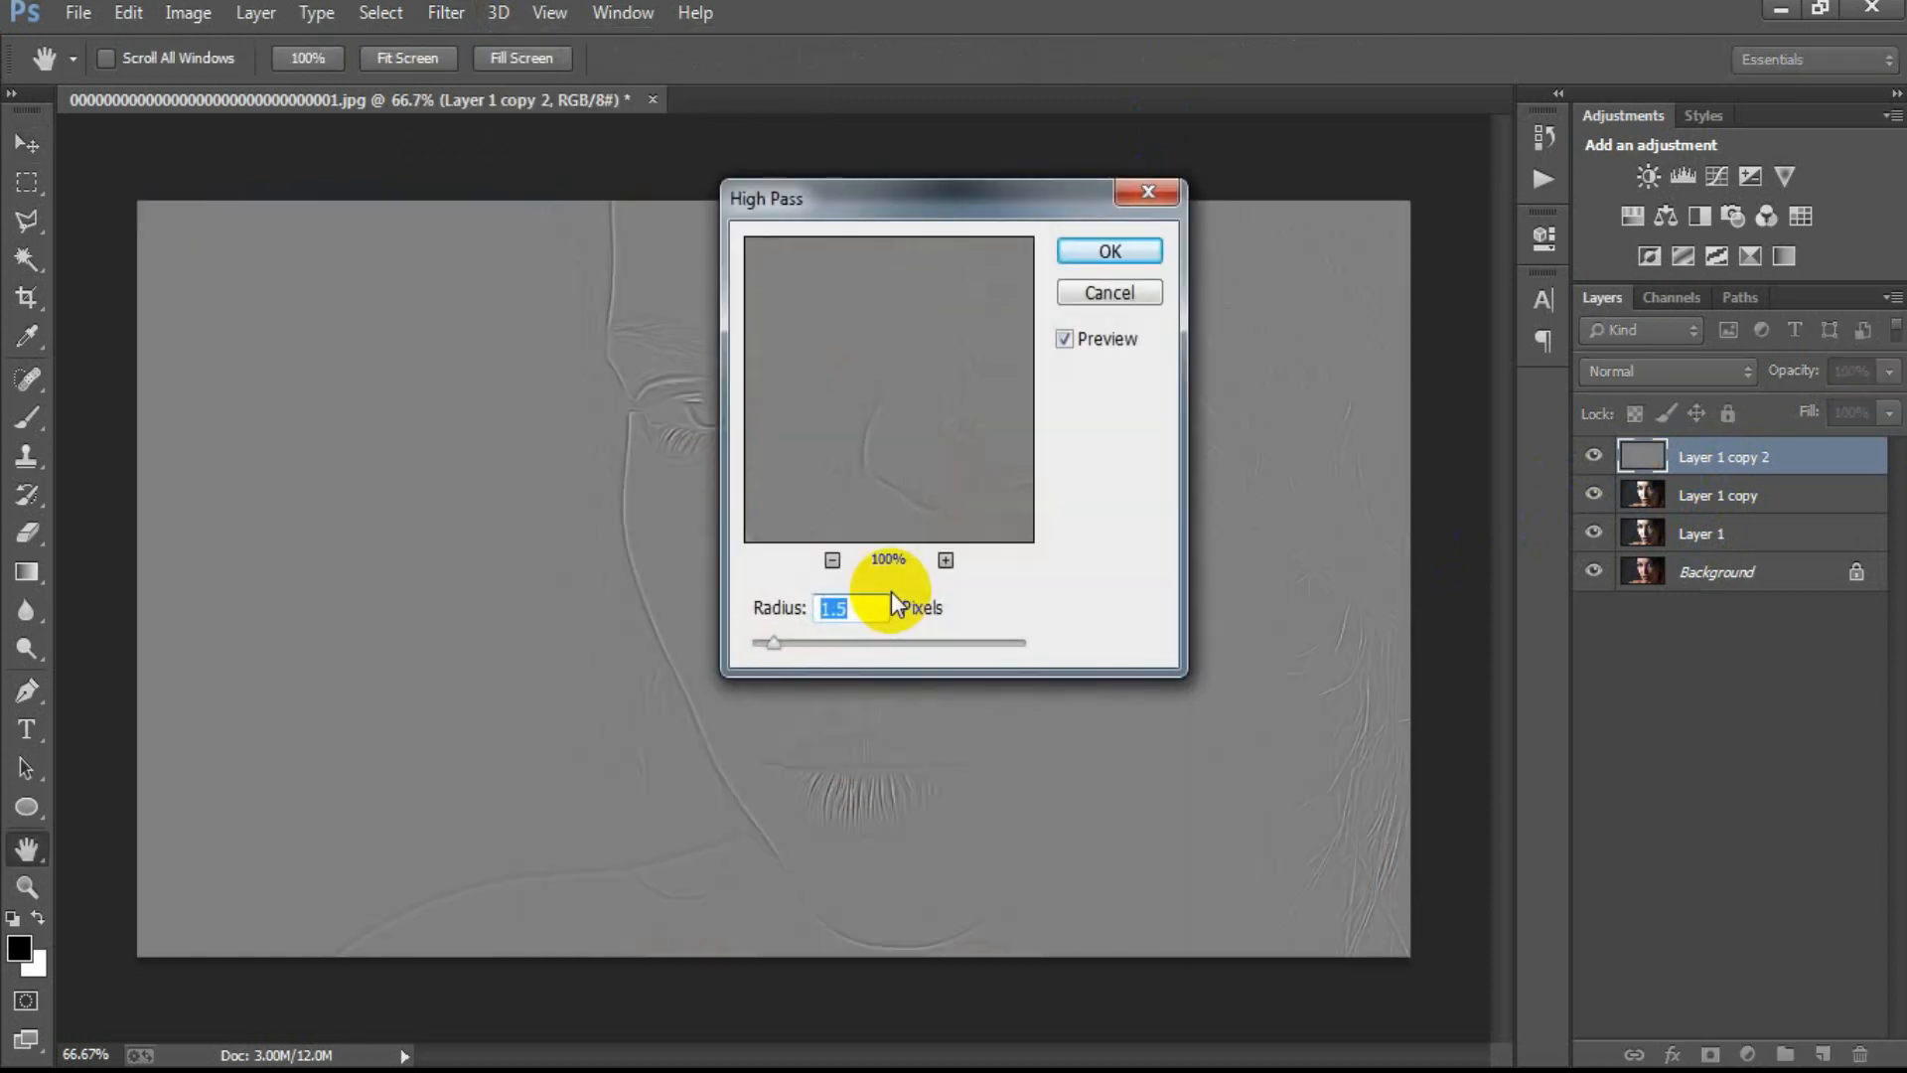
text(1.5)
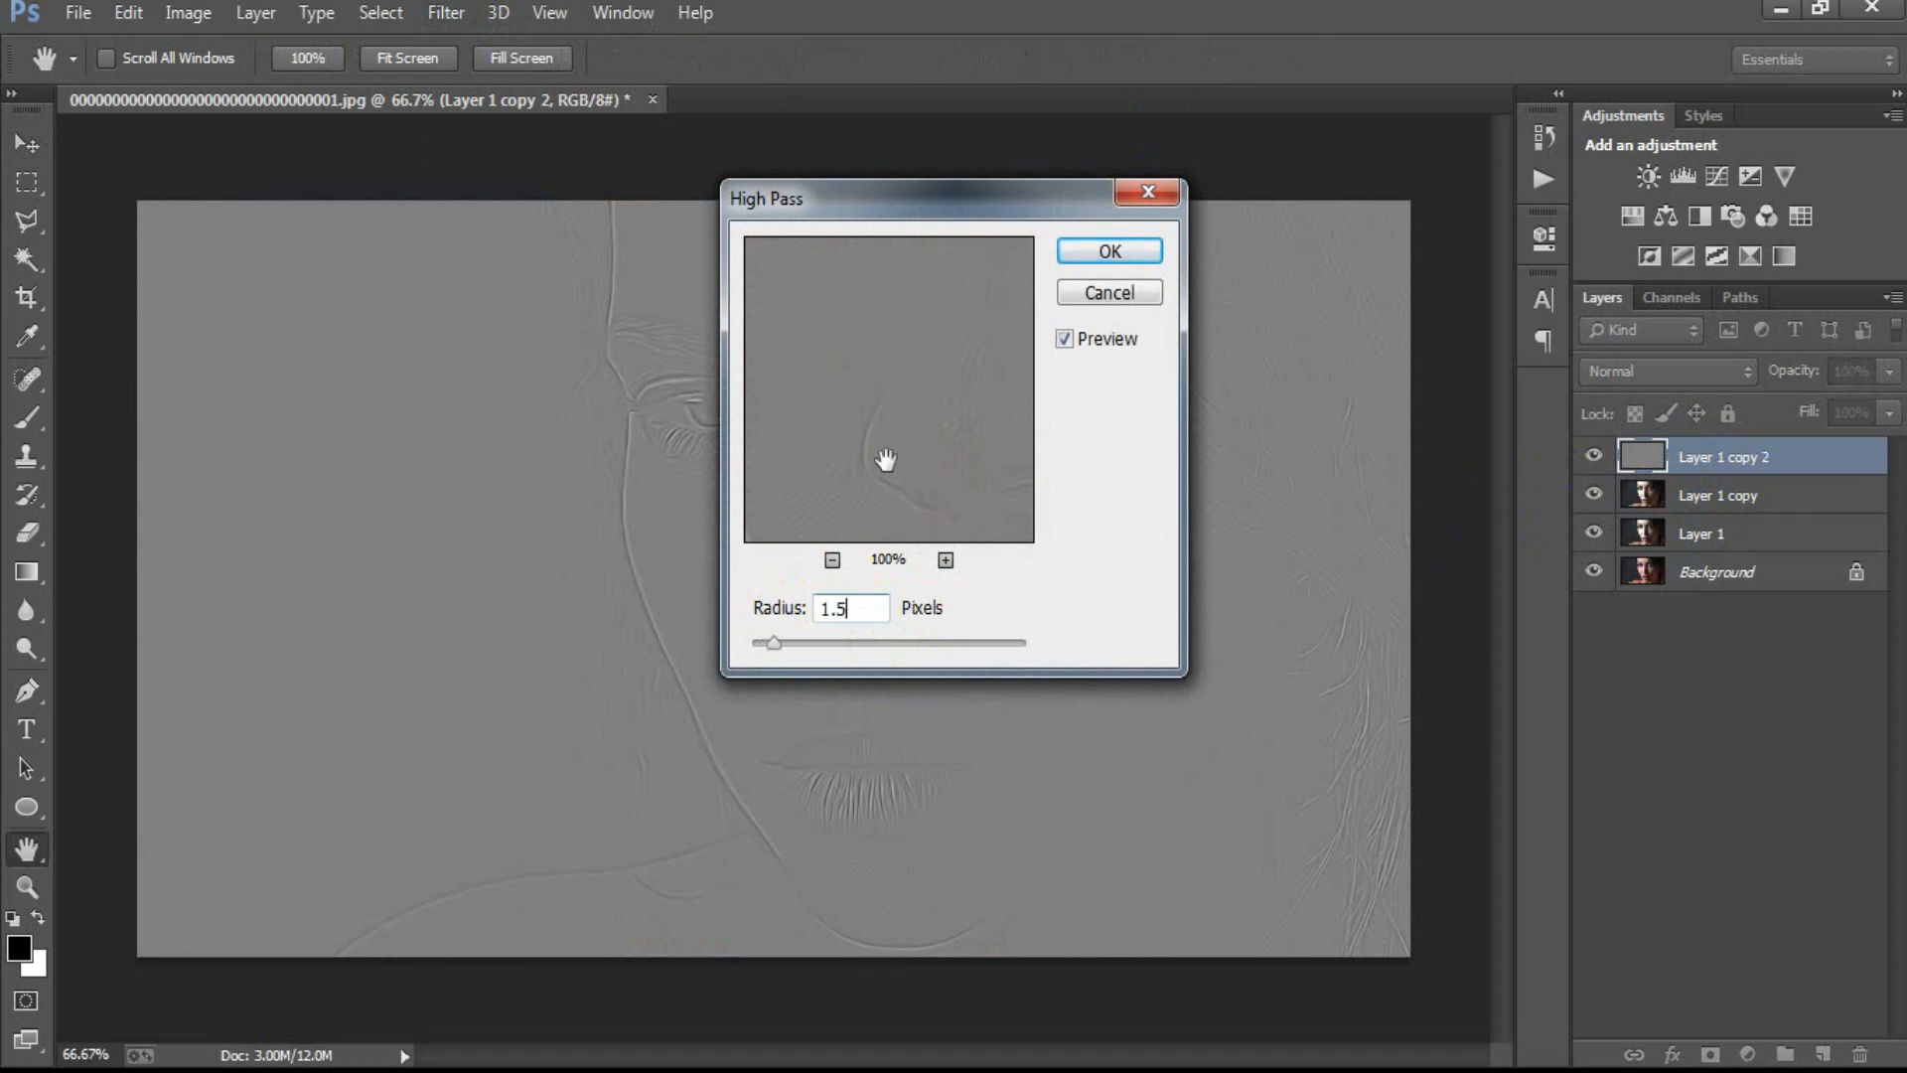
click(1143, 252)
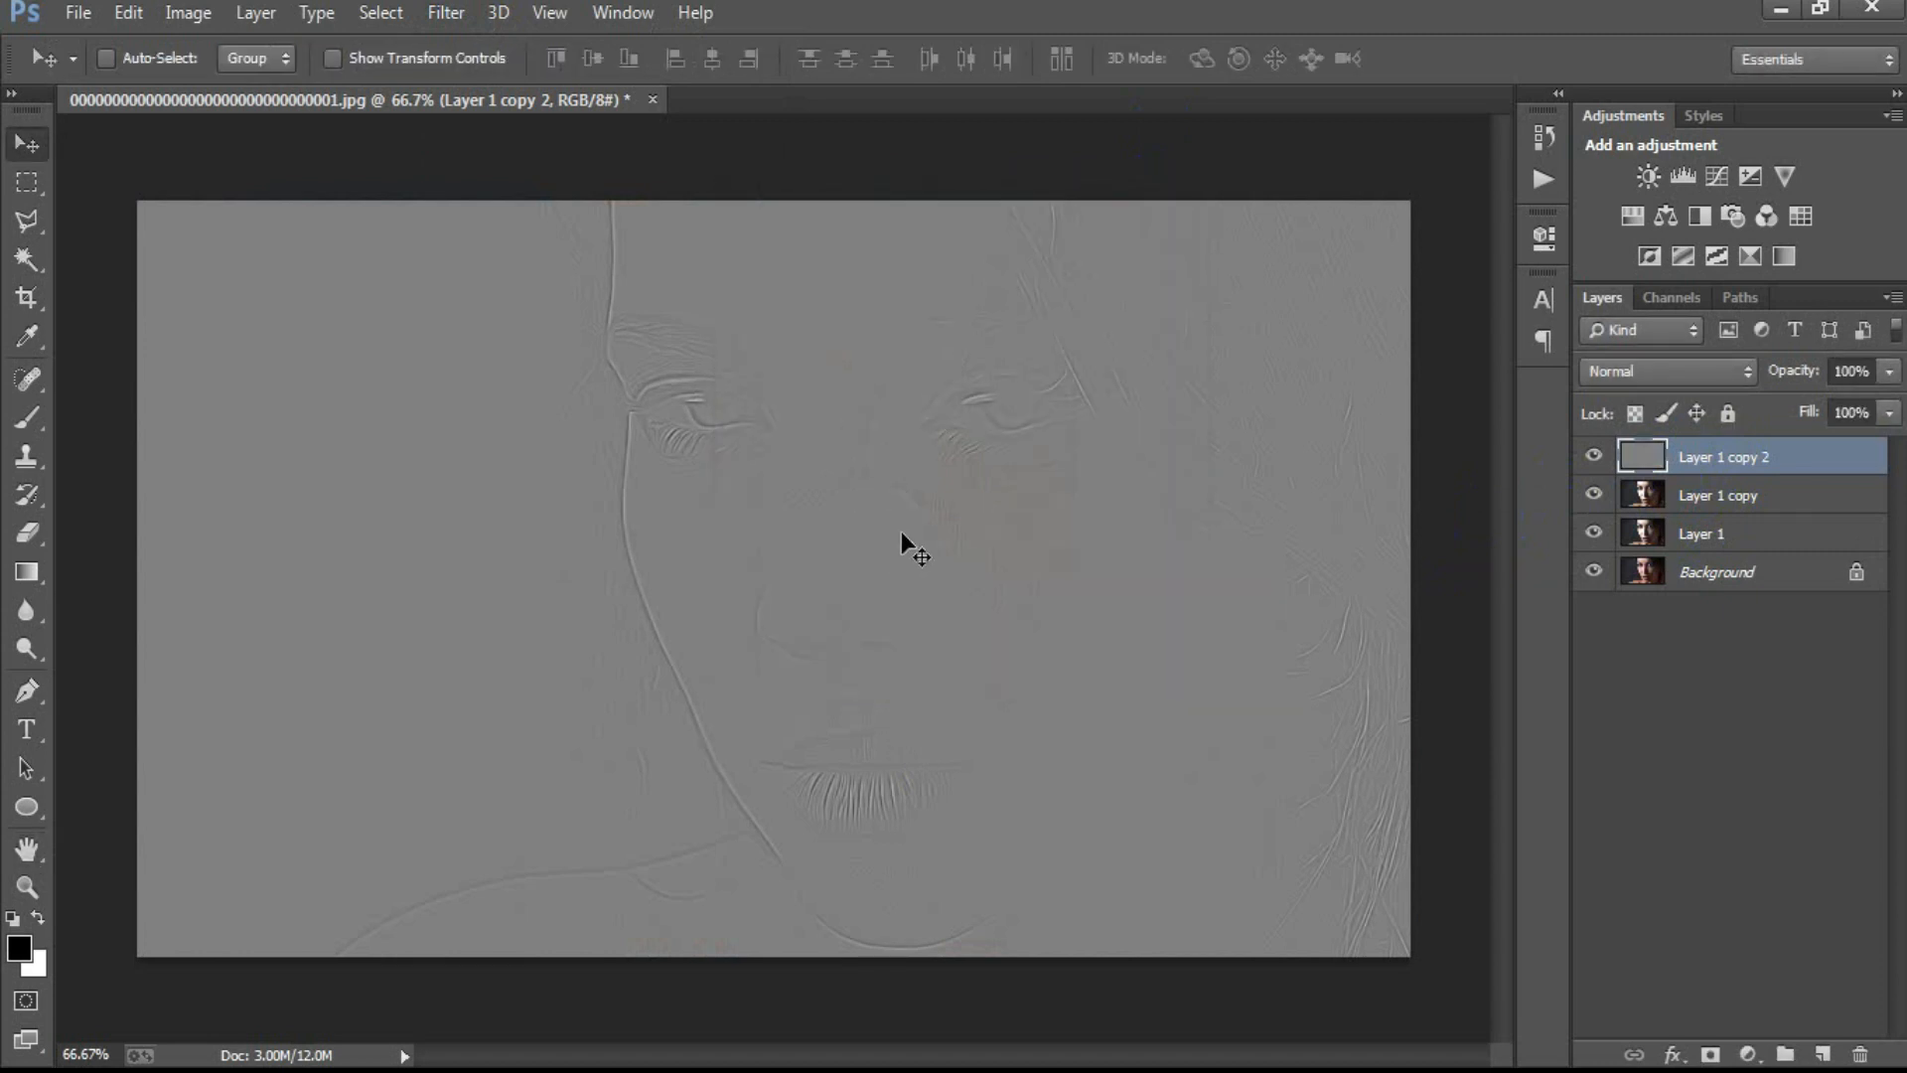
Step: Set the High Pass layer's blend mode to Overlay and its opacity to 24%
click(1624, 371)
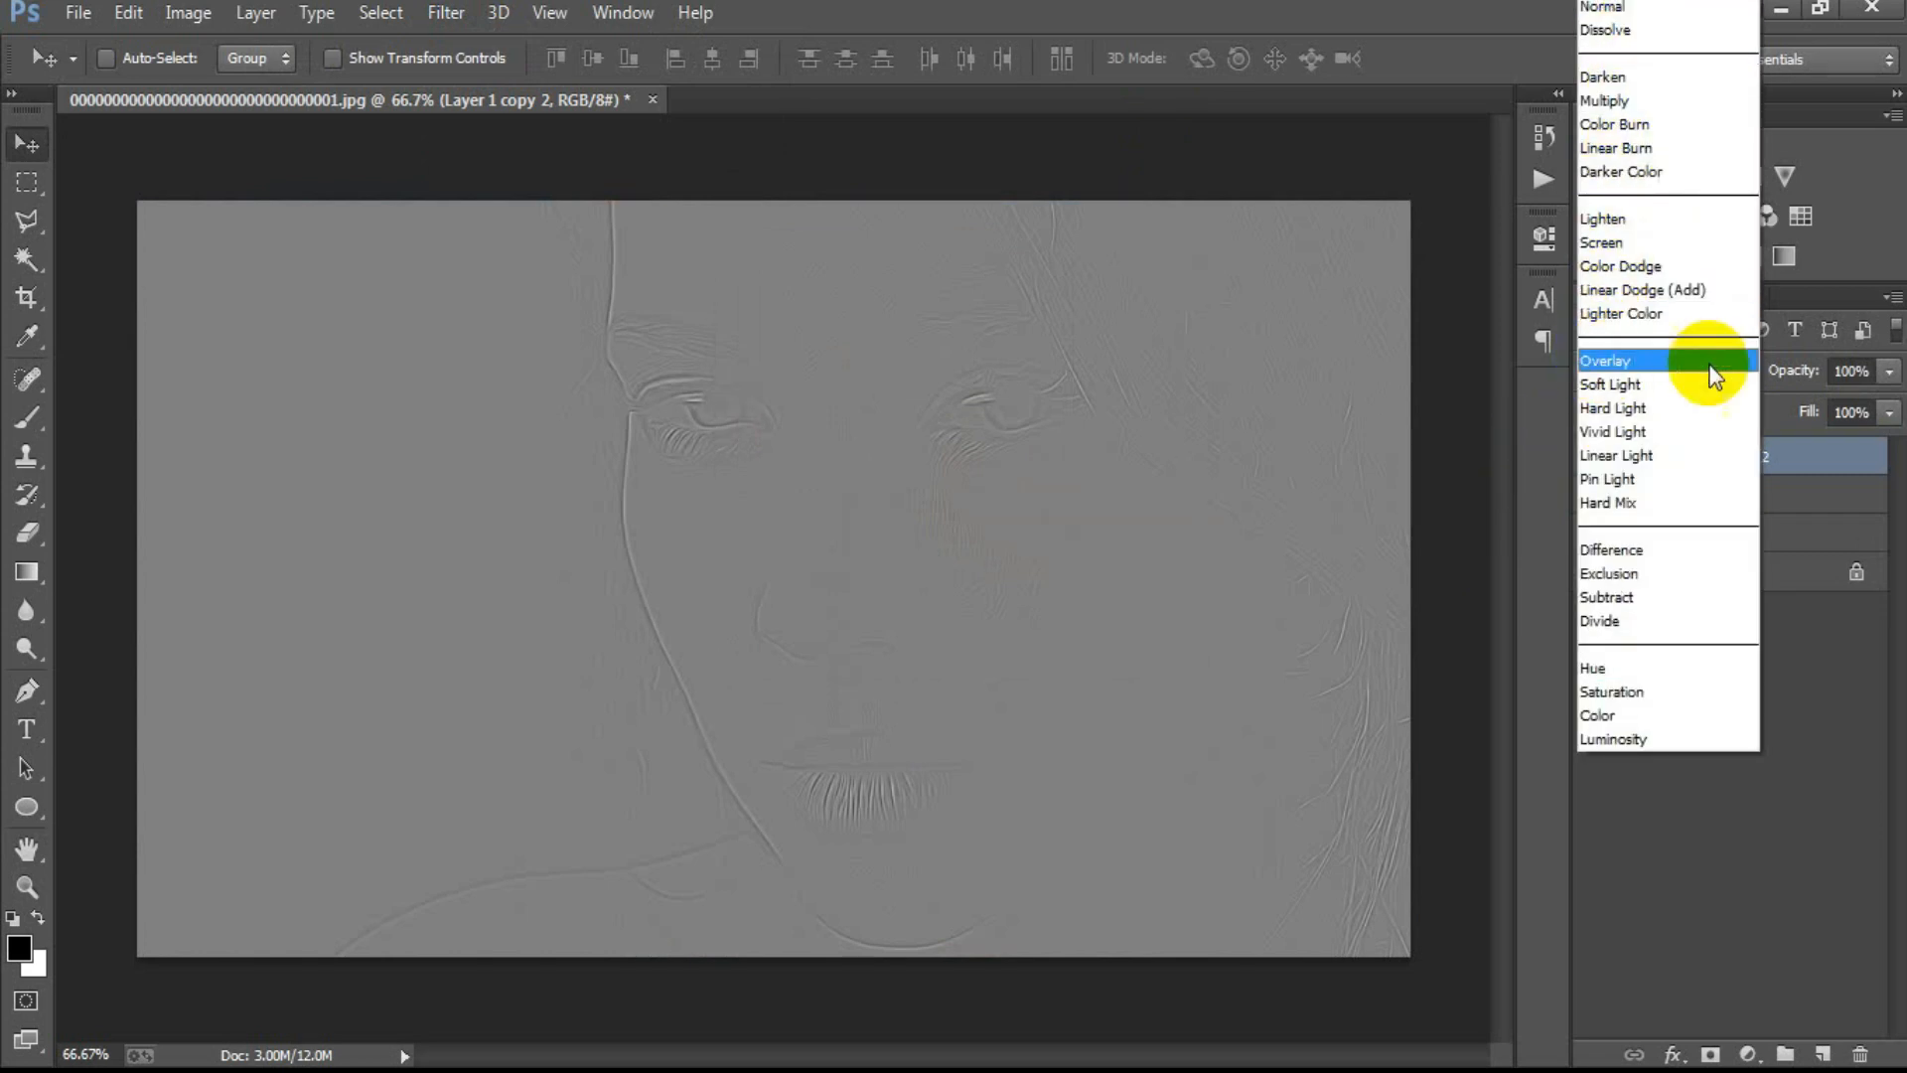
click(1660, 364)
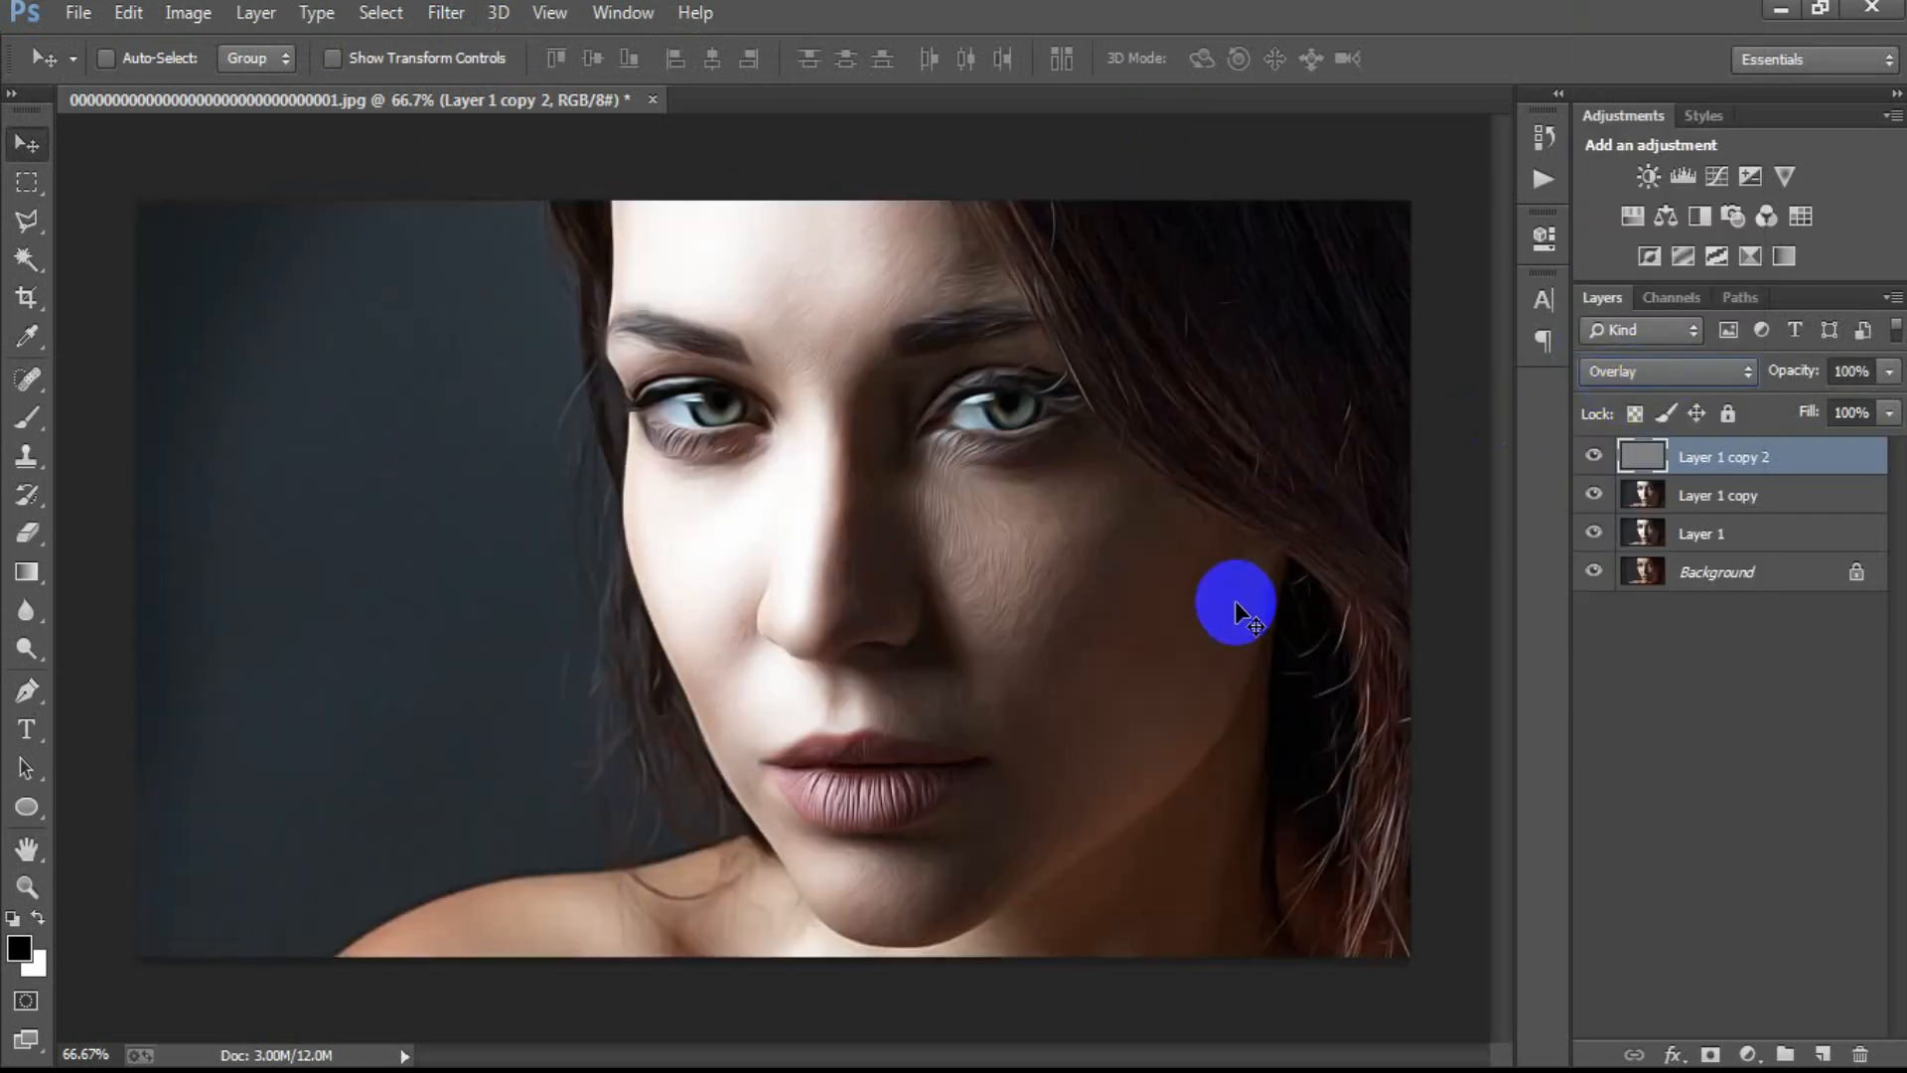
drag(1864, 373, 1647, 407)
text(24)
click(1404, 534)
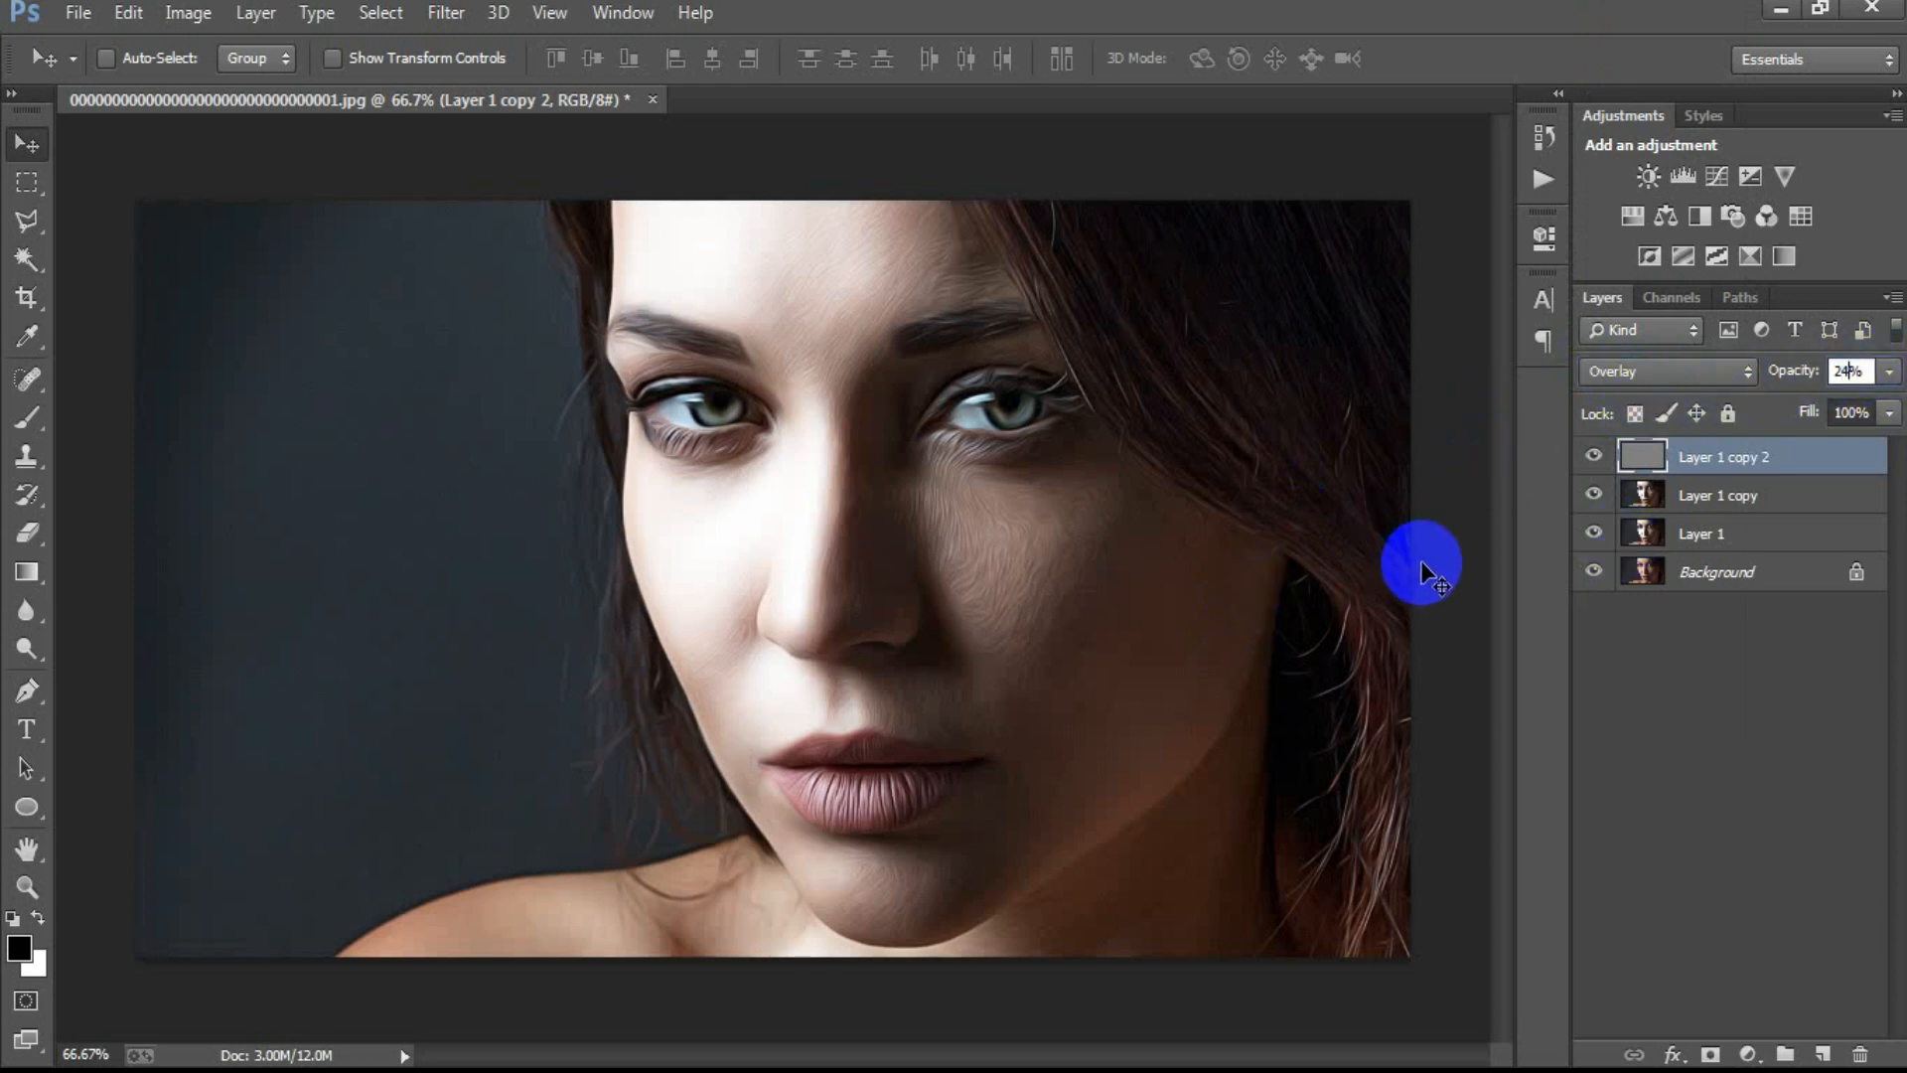
Step: Duplicate Layer 1 copy beneath the High Pass layer and desaturate the duplicate
click(1750, 497)
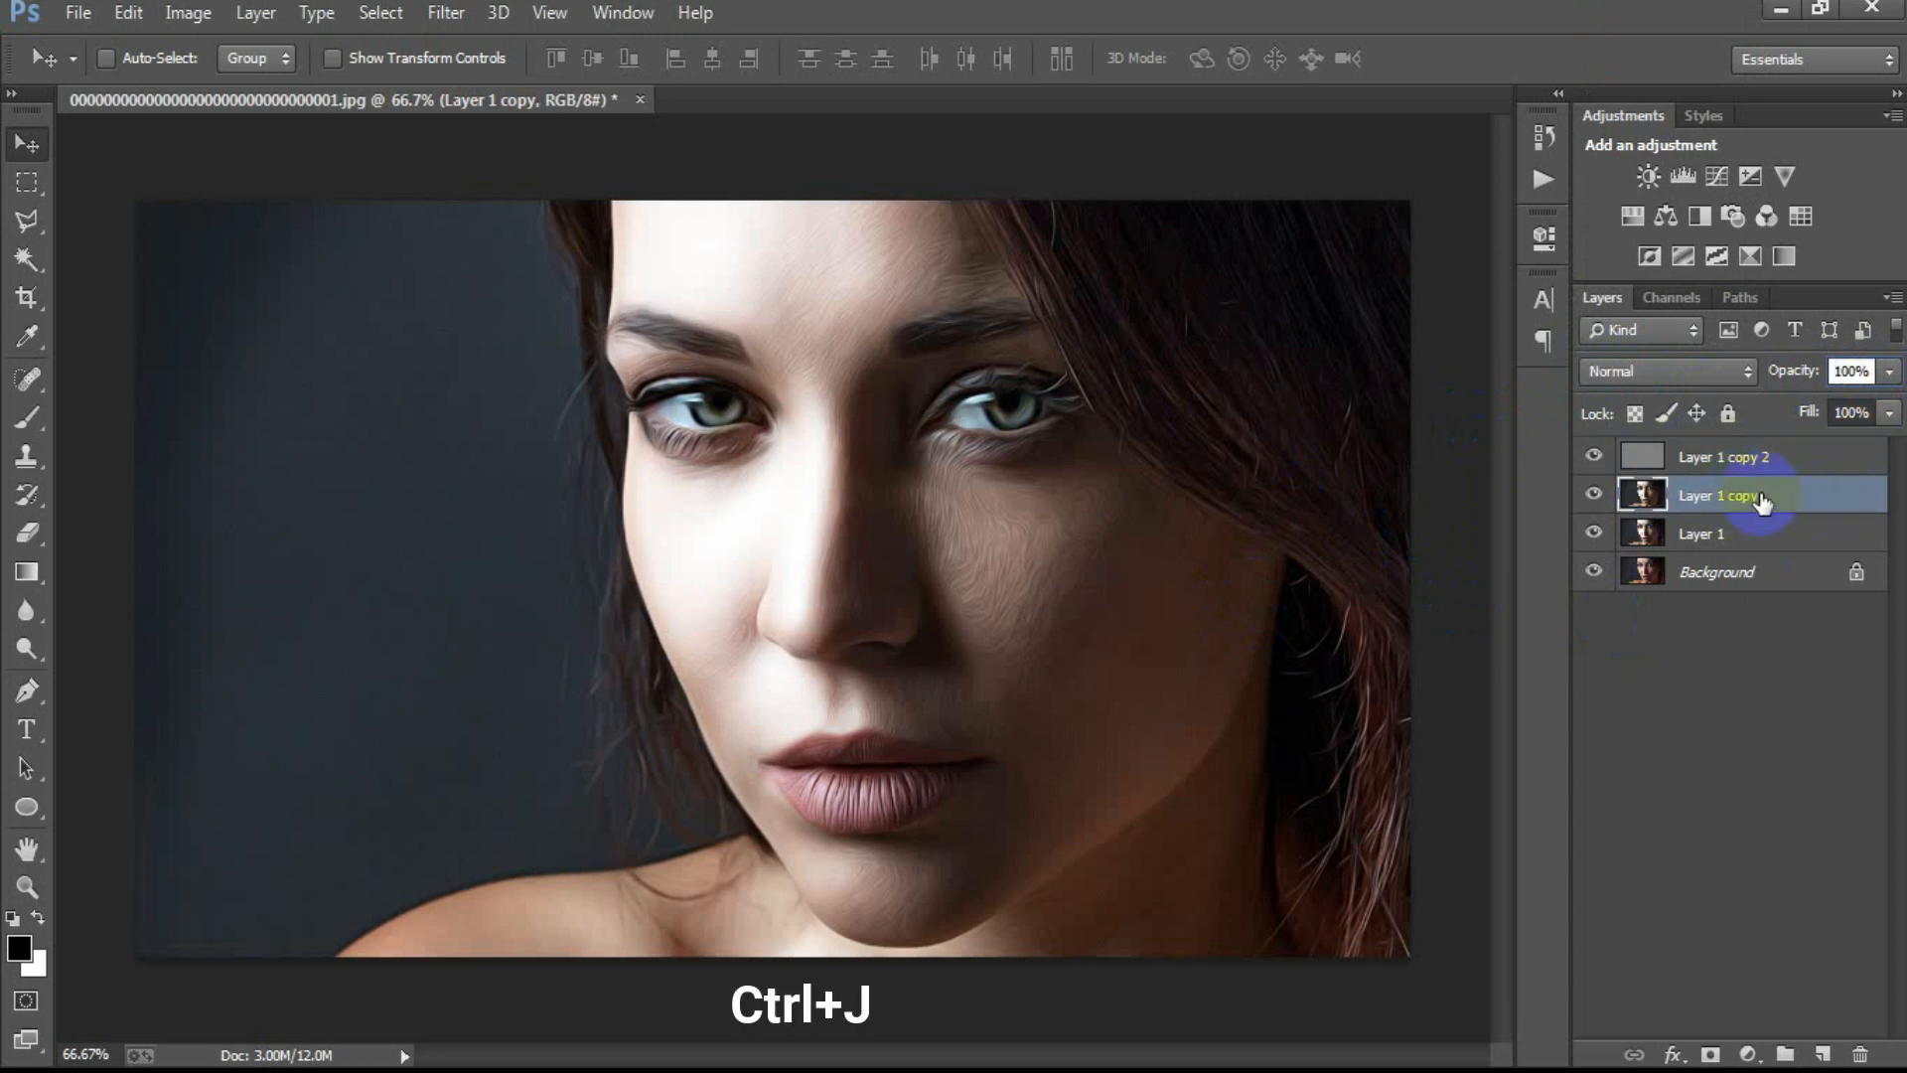
key(ctrl+j)
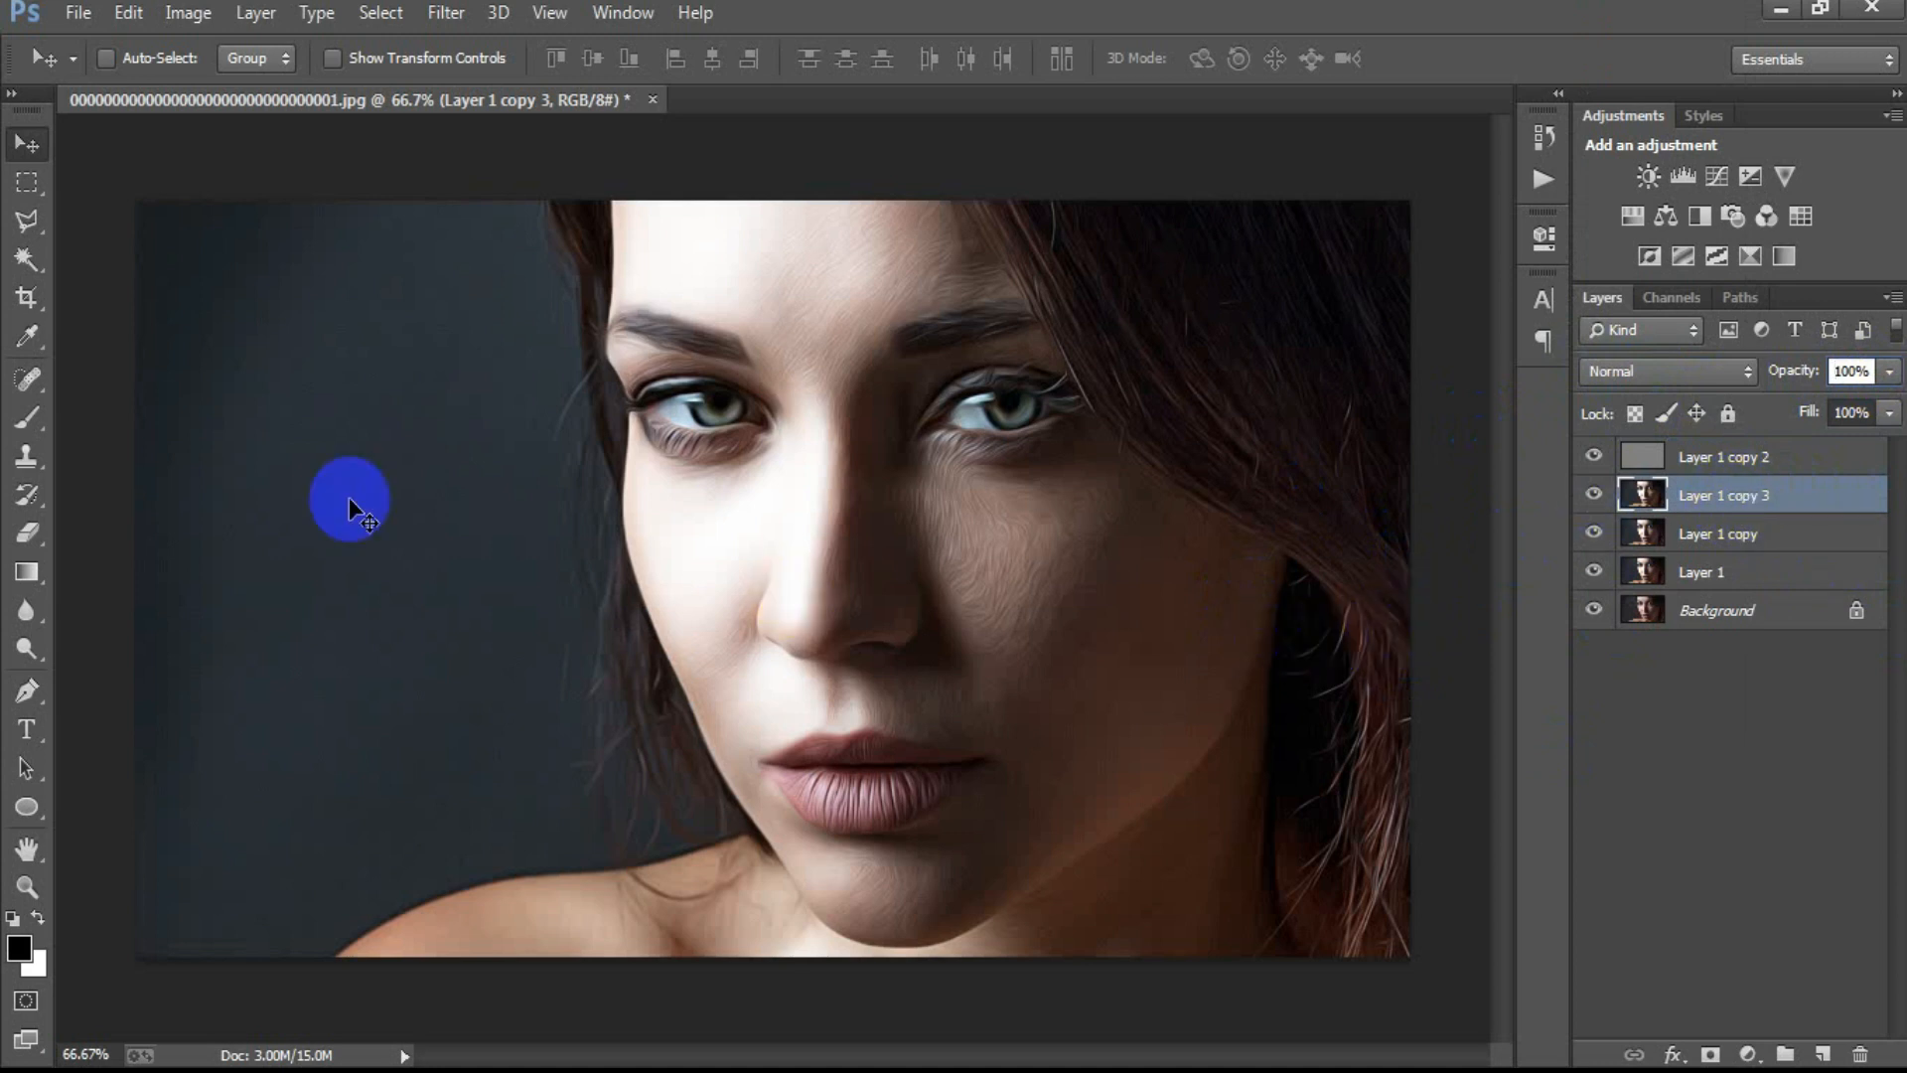
click(188, 12)
mouse_move(213, 88)
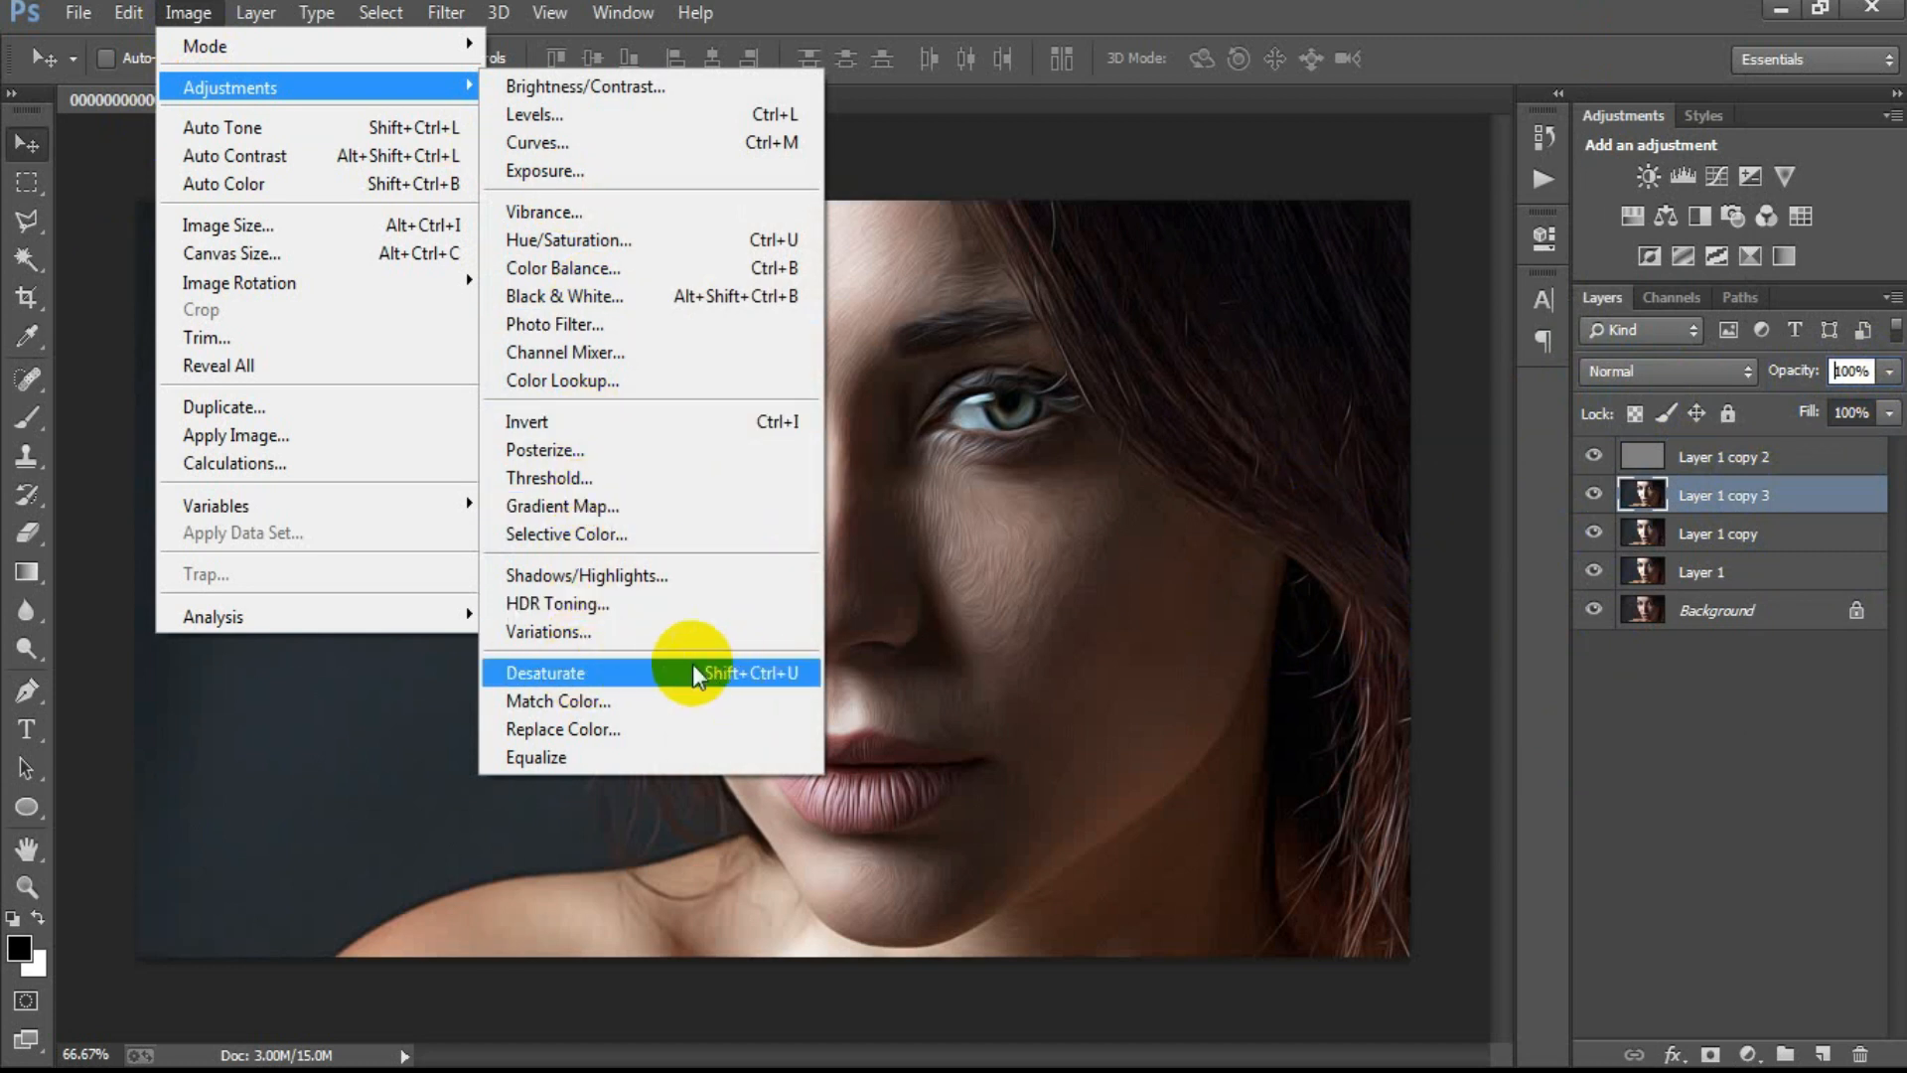
click(747, 664)
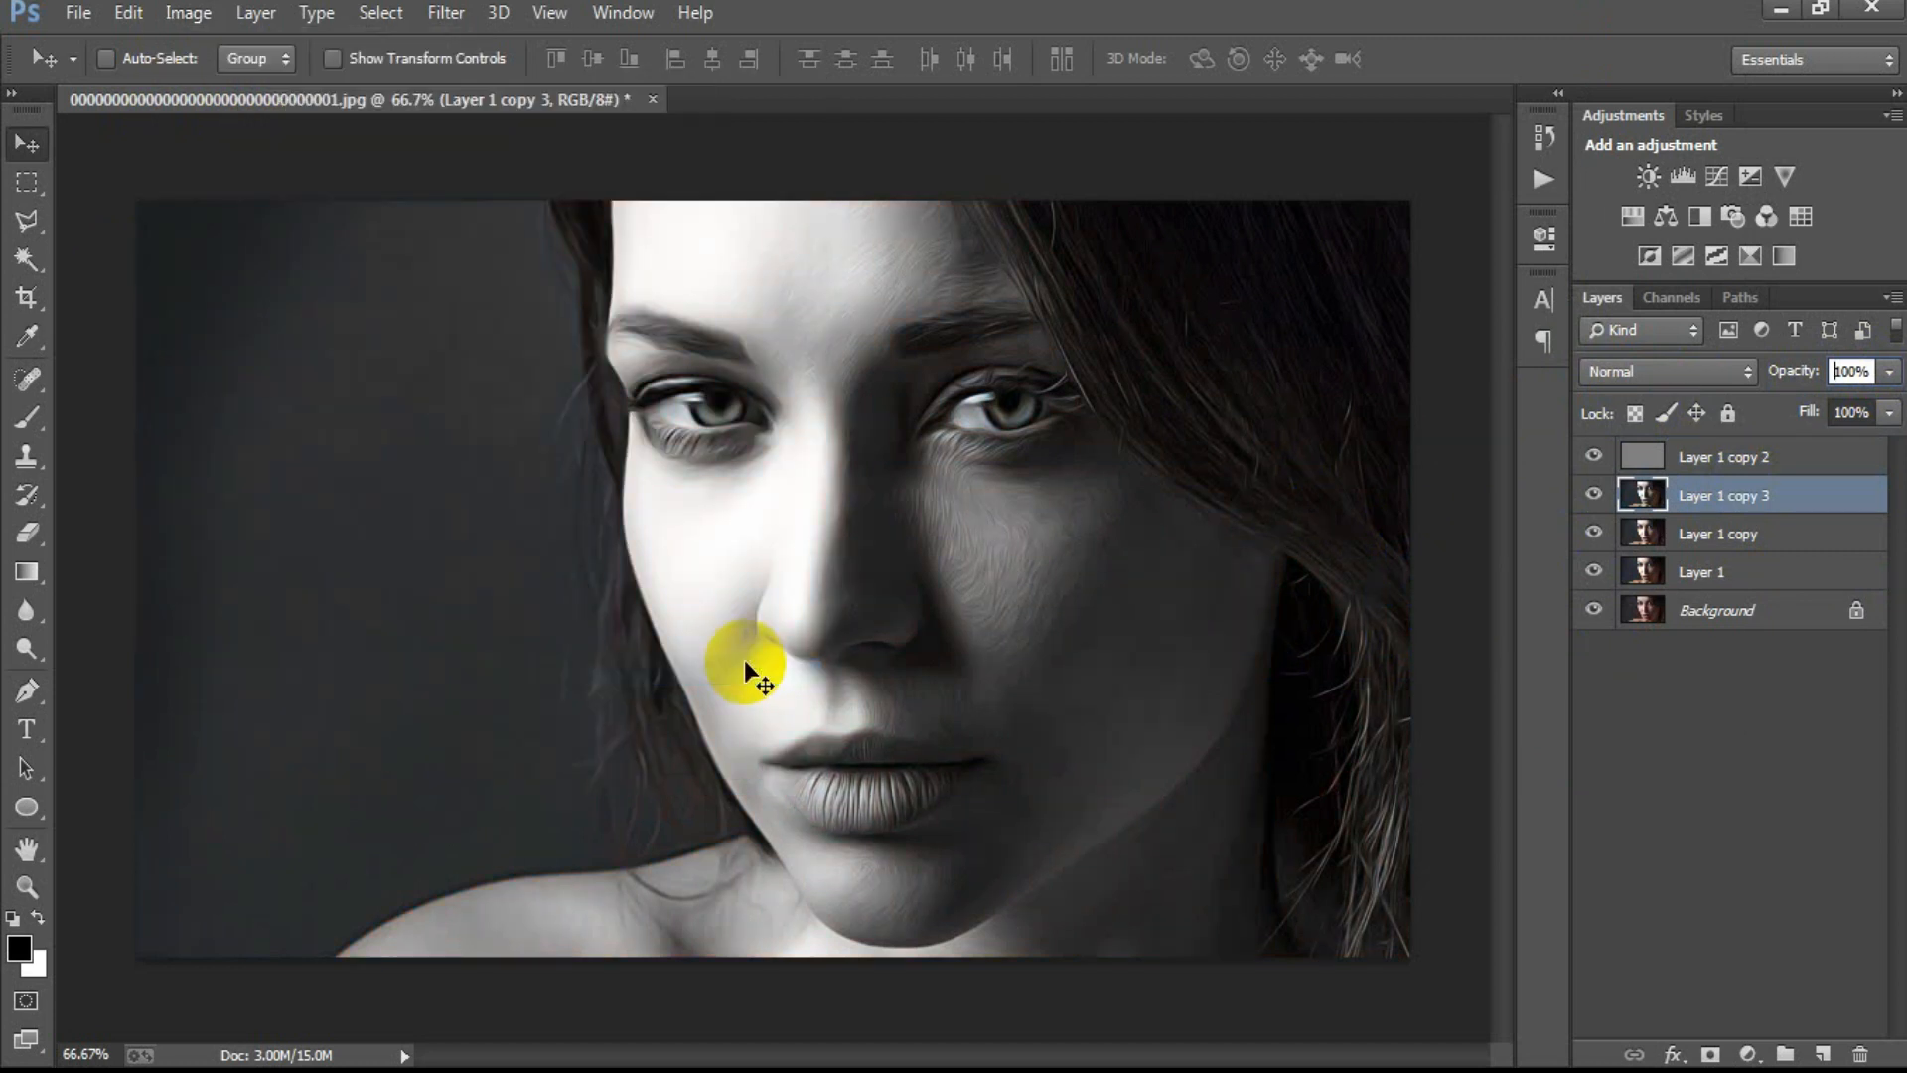
Step: Invert the desaturated layer and apply Gaussian Blur to it with a Radius of 5 pixels
click(188, 13)
mouse_move(222, 87)
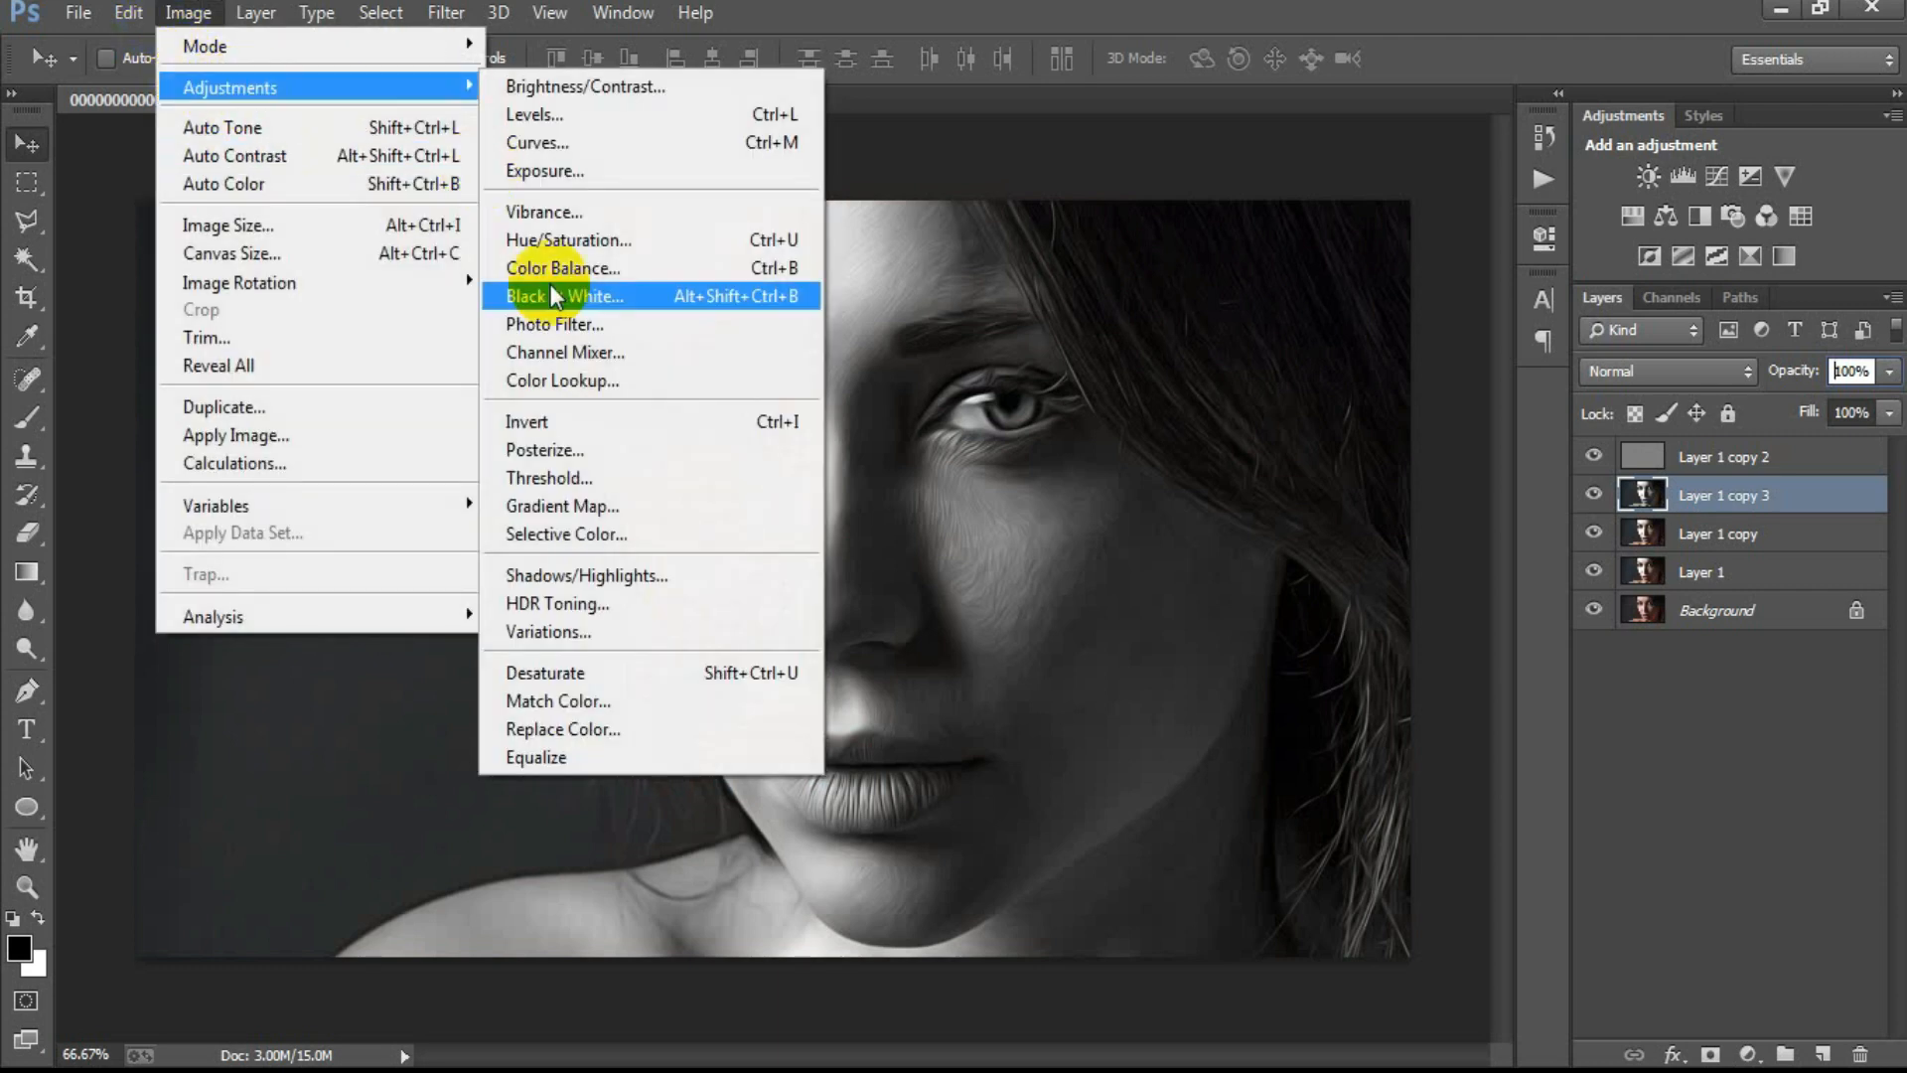
click(730, 427)
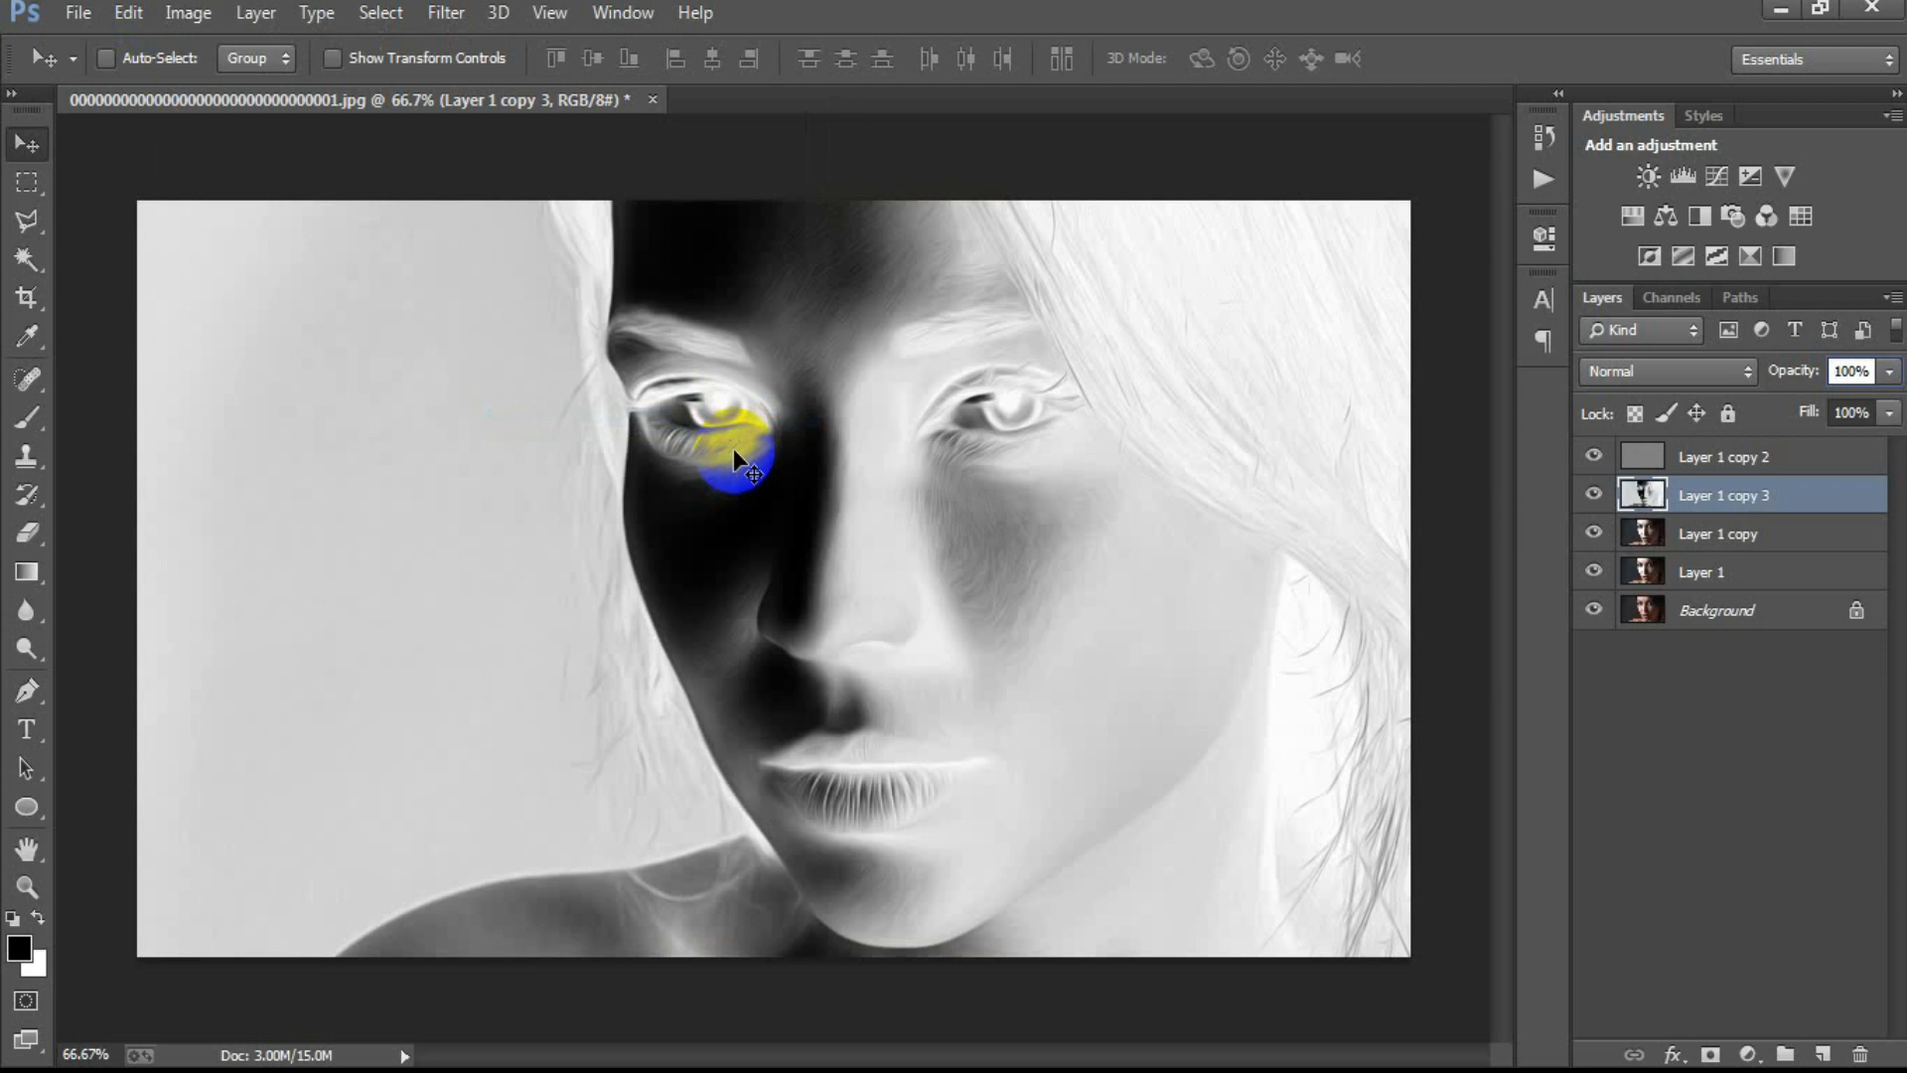
click(445, 13)
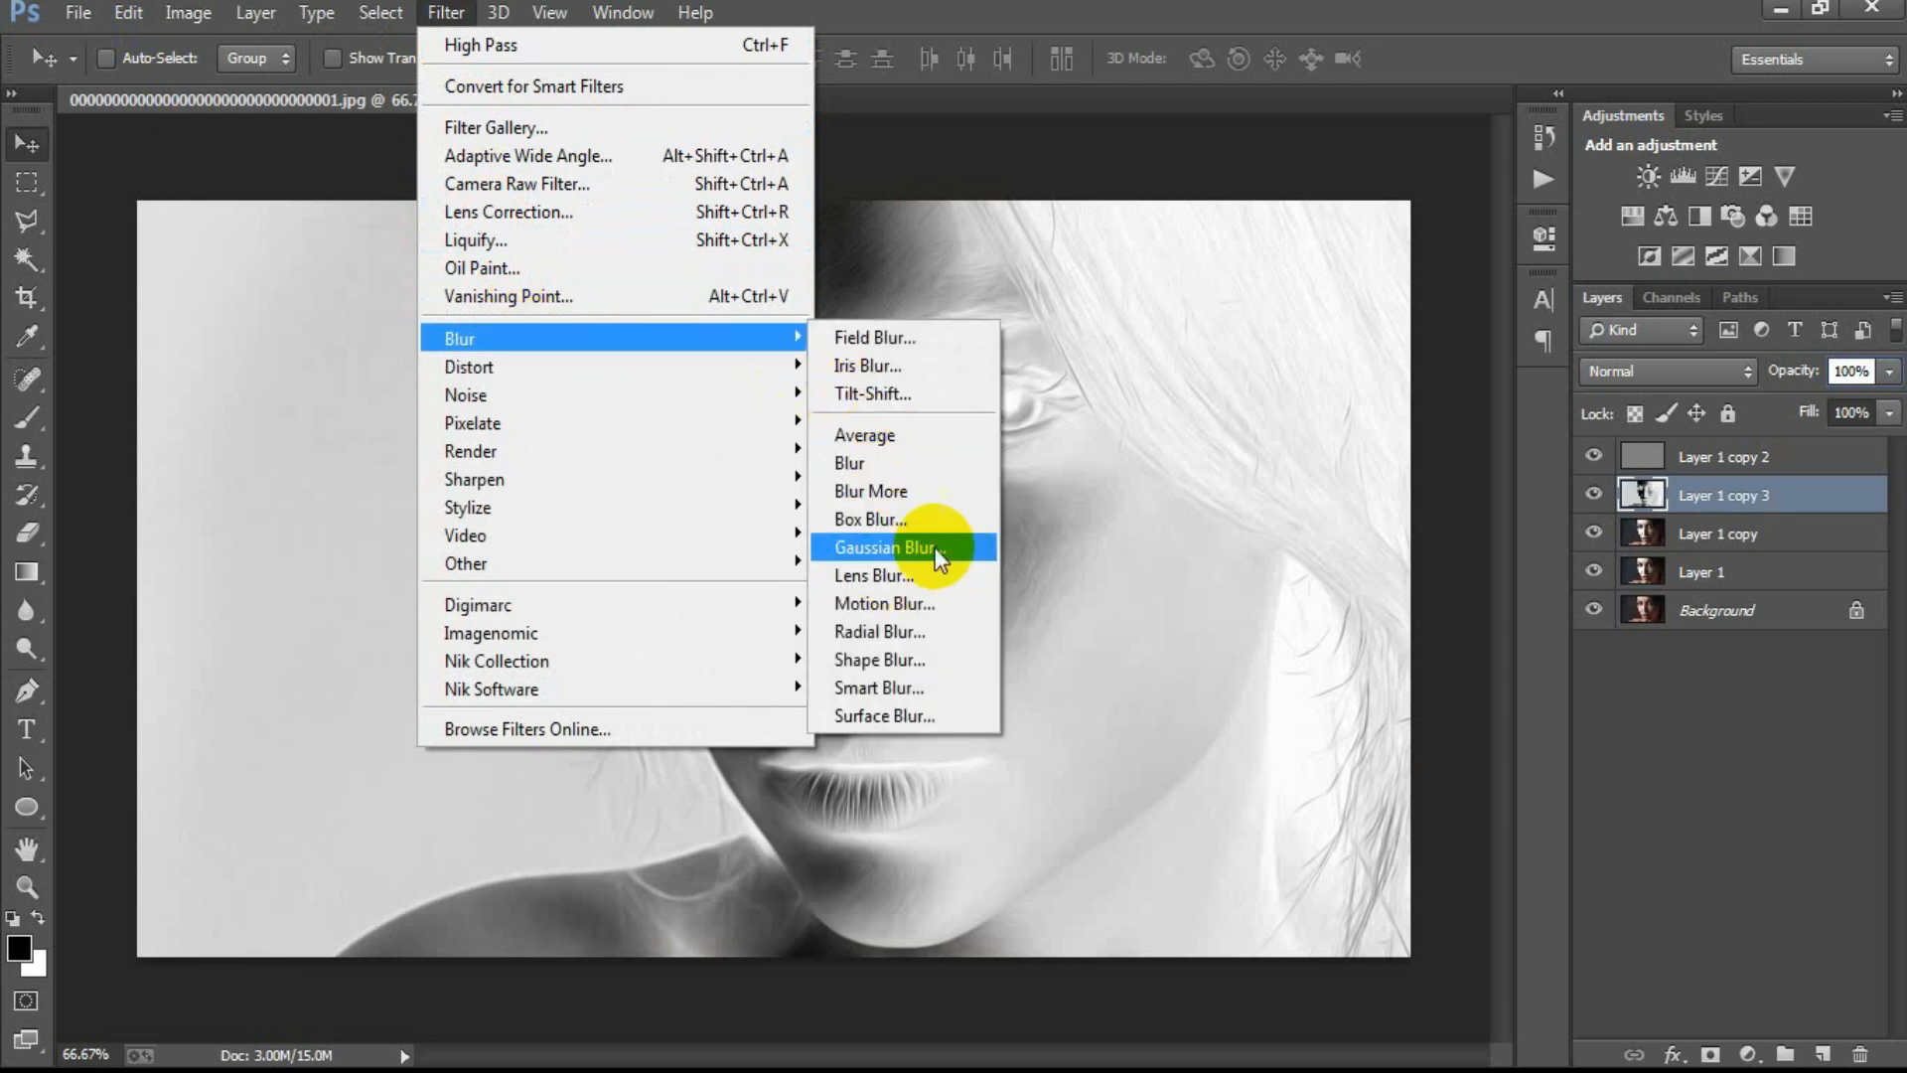
click(967, 537)
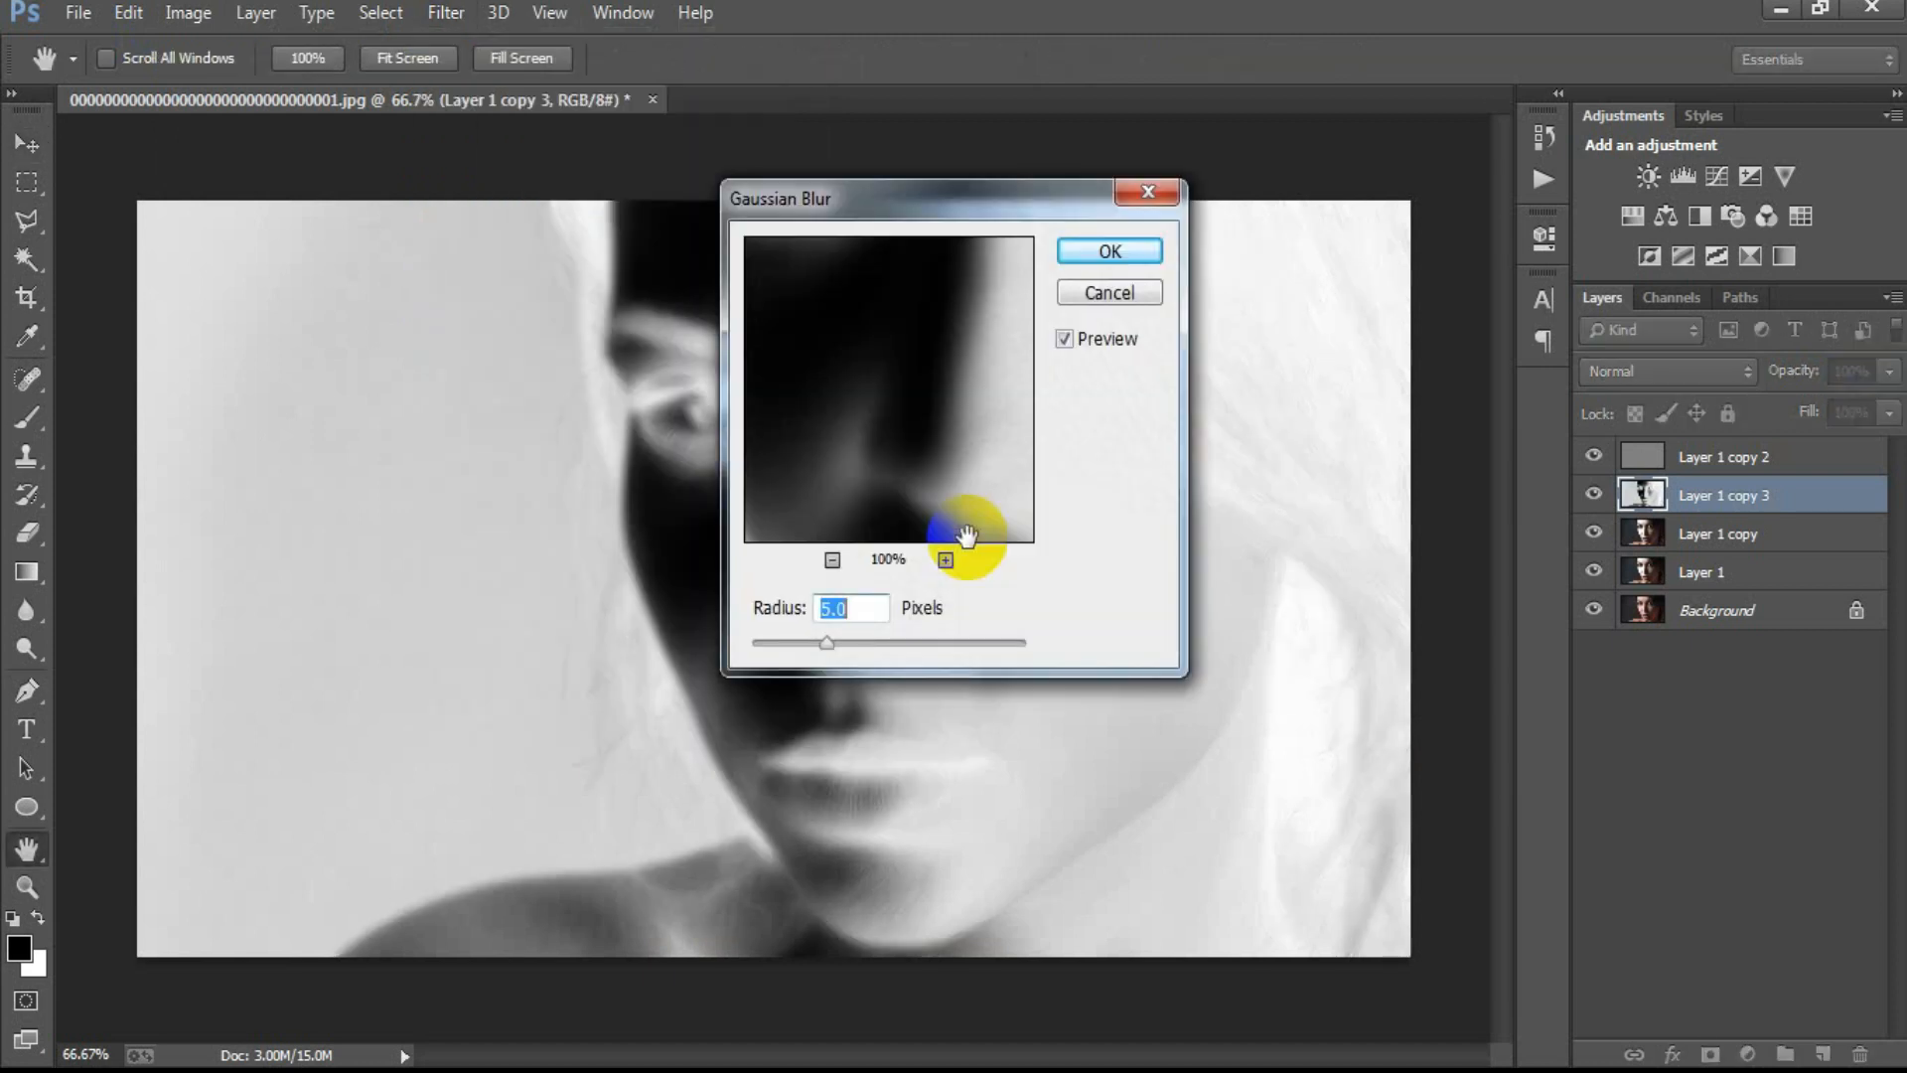
text(5)
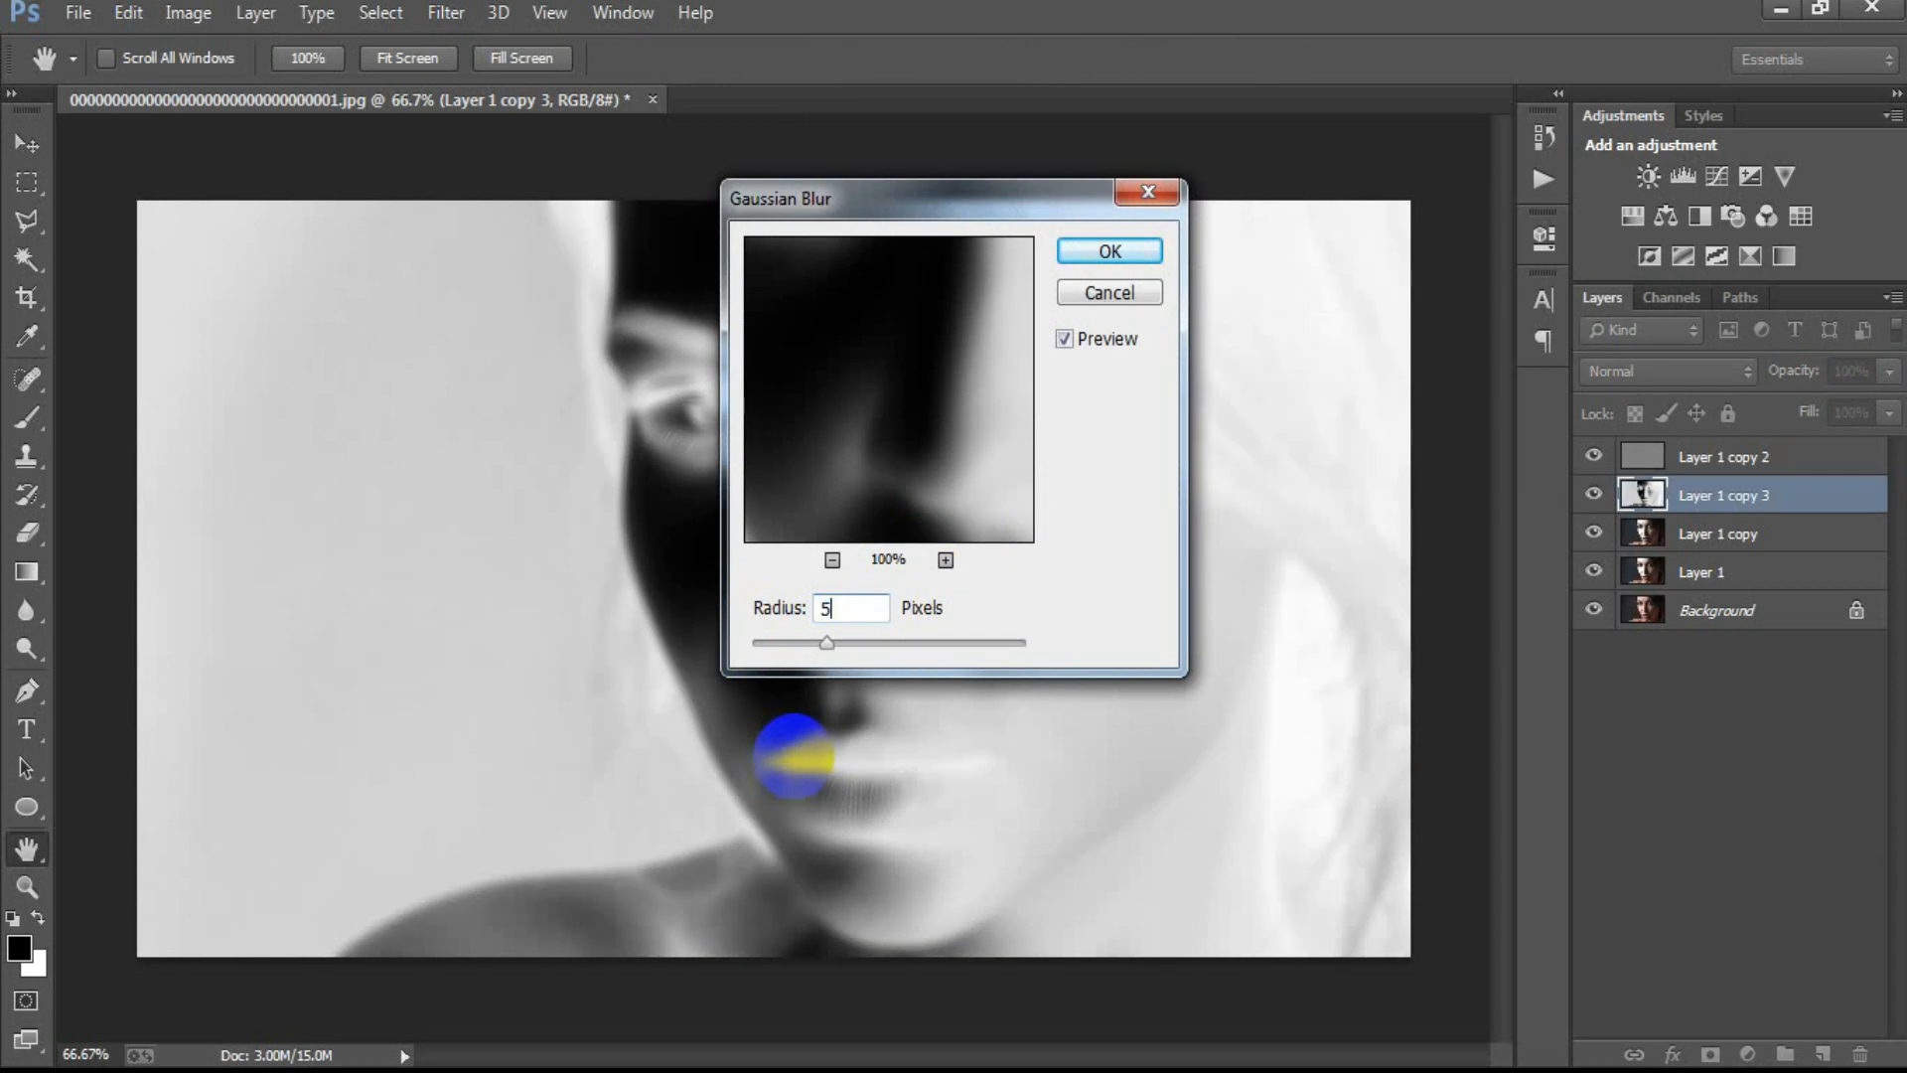
click(1106, 250)
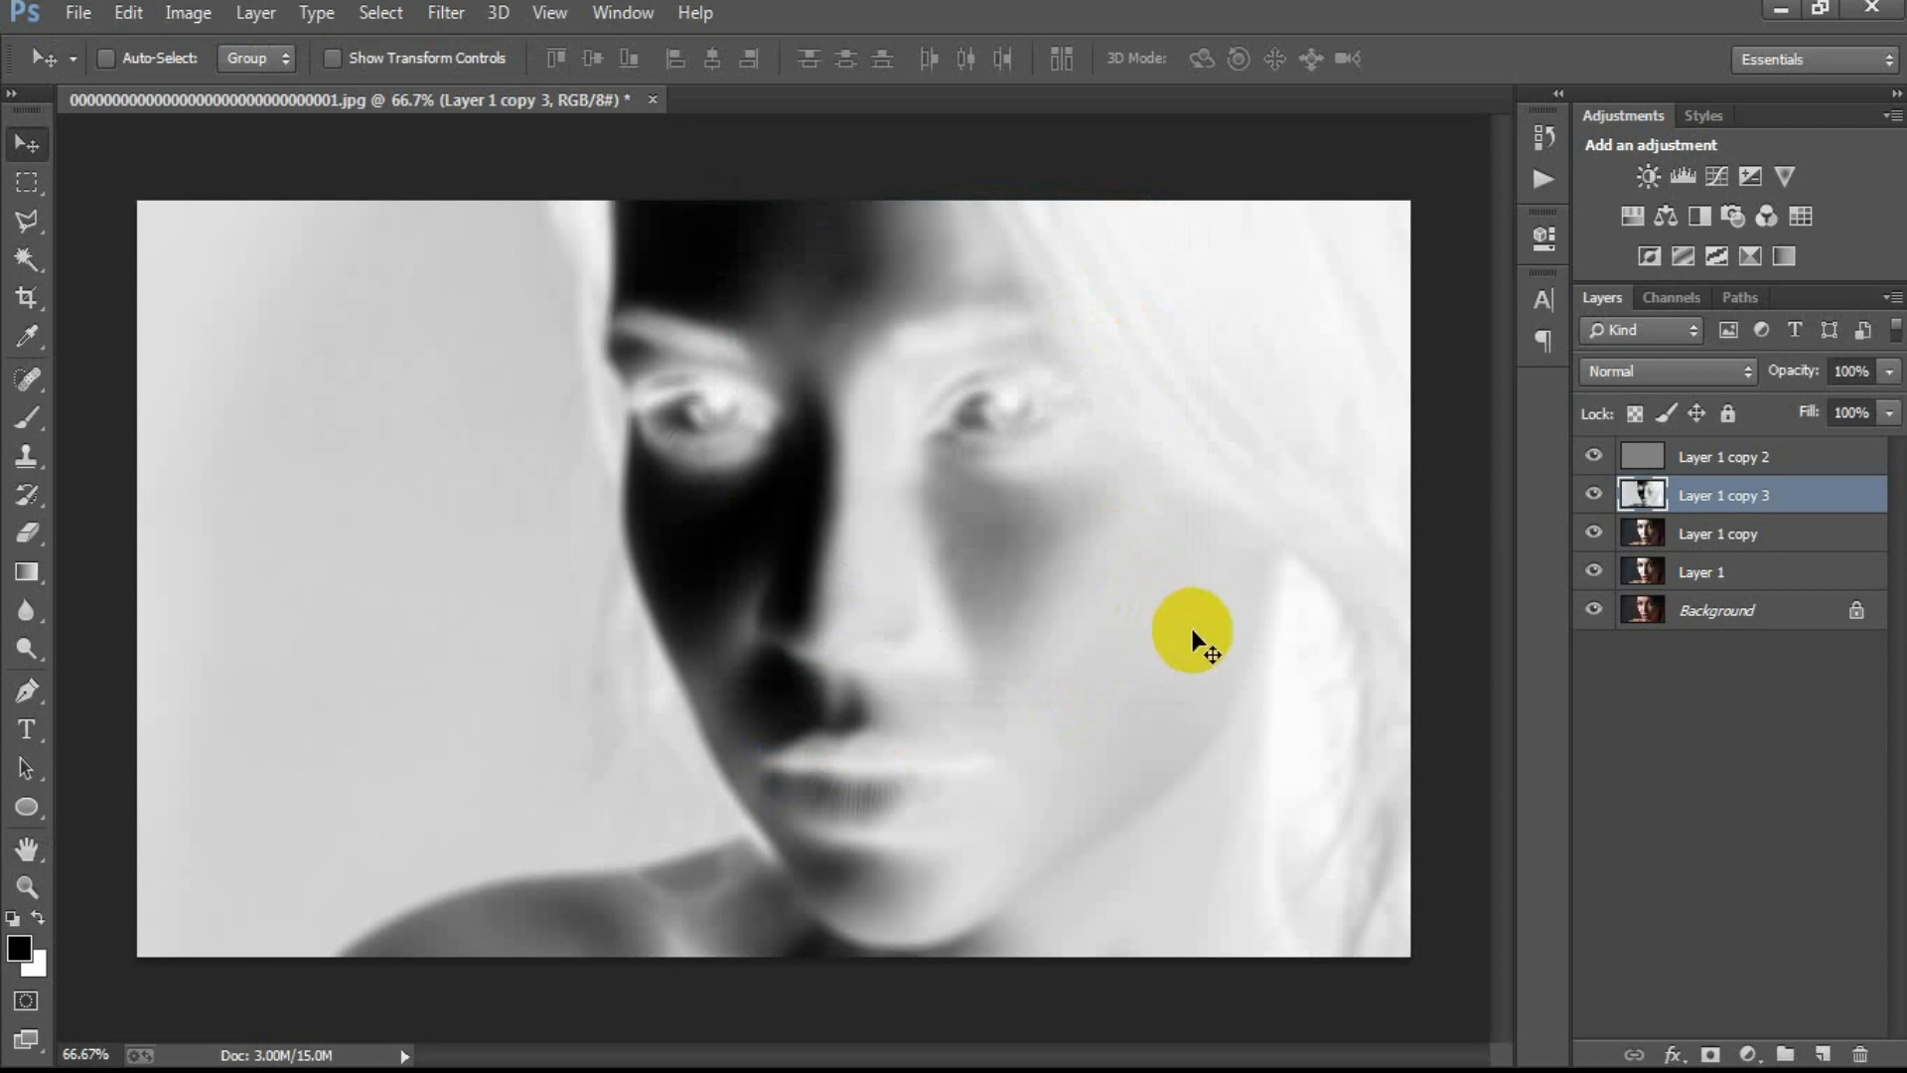
Step: Set the blurred, inverted layer's blend mode to Overlay and its opacity to 60%
click(1690, 375)
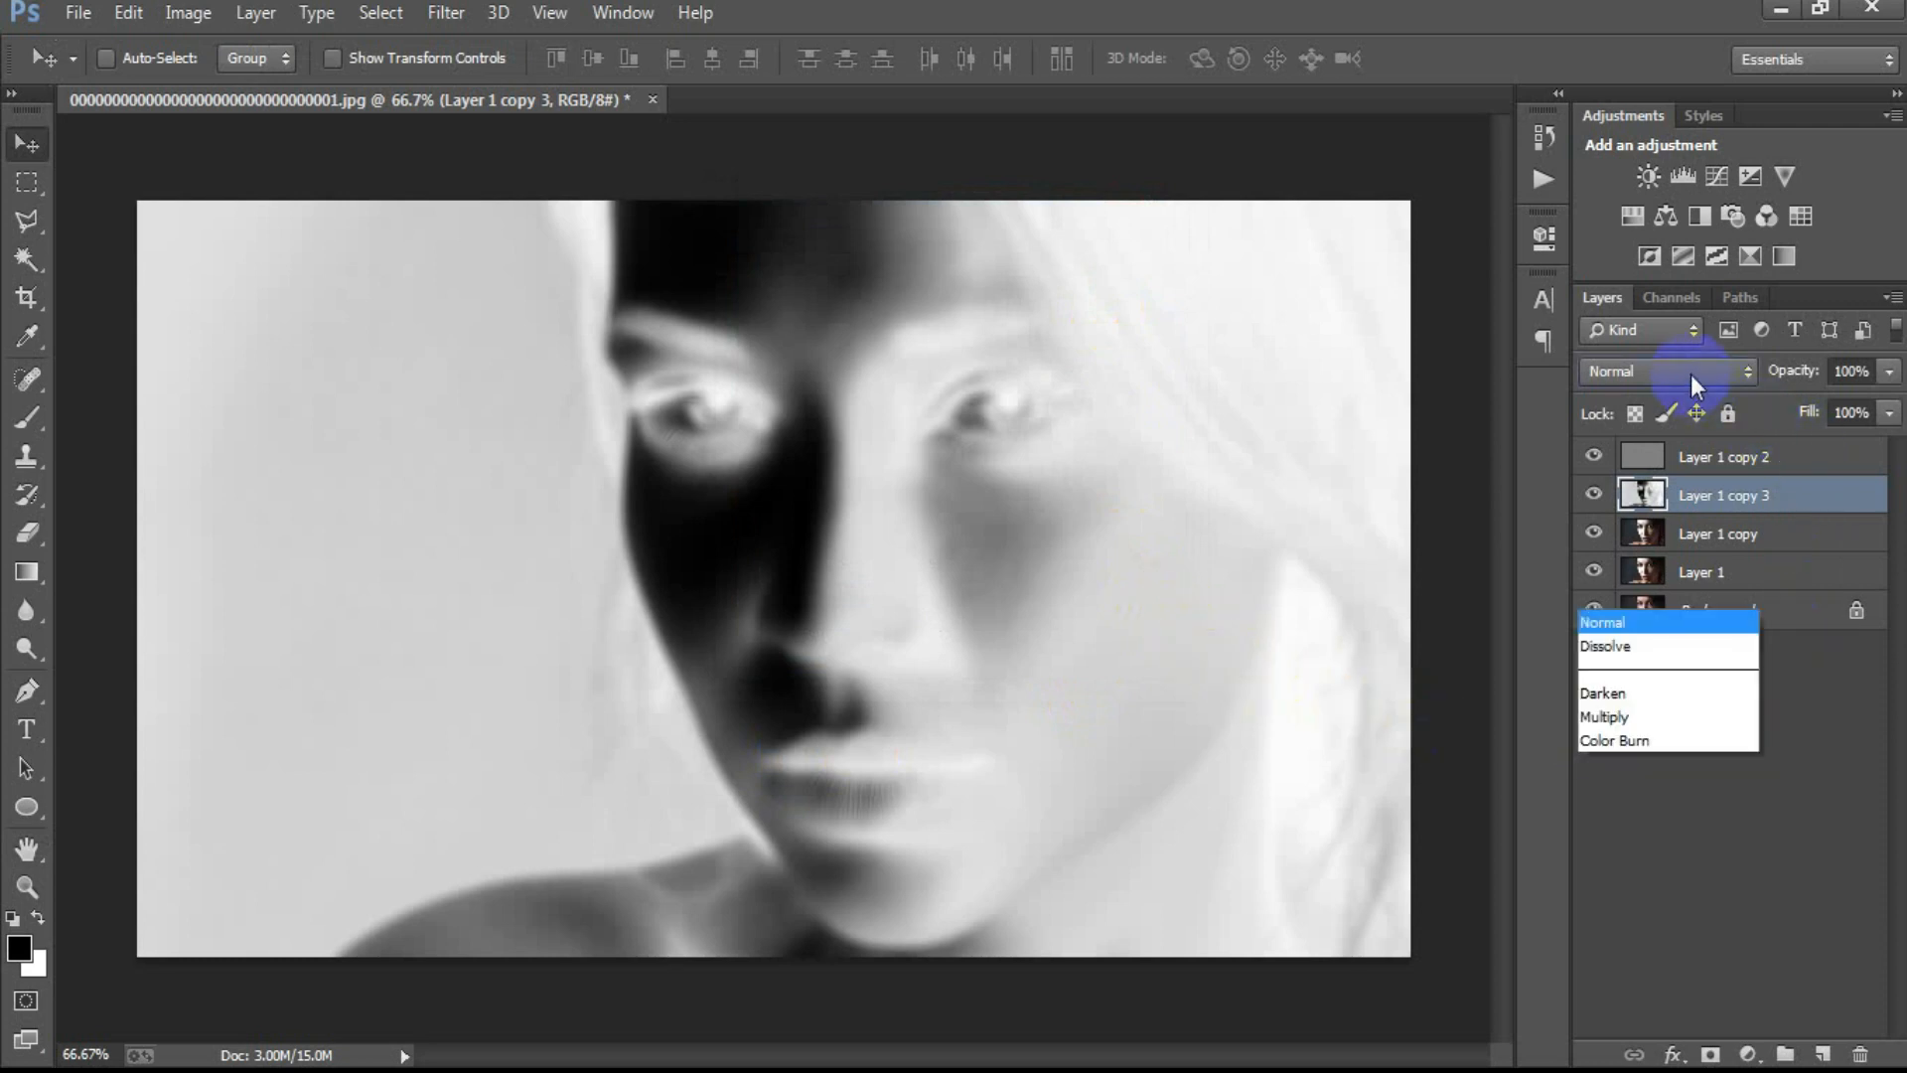
click(1674, 367)
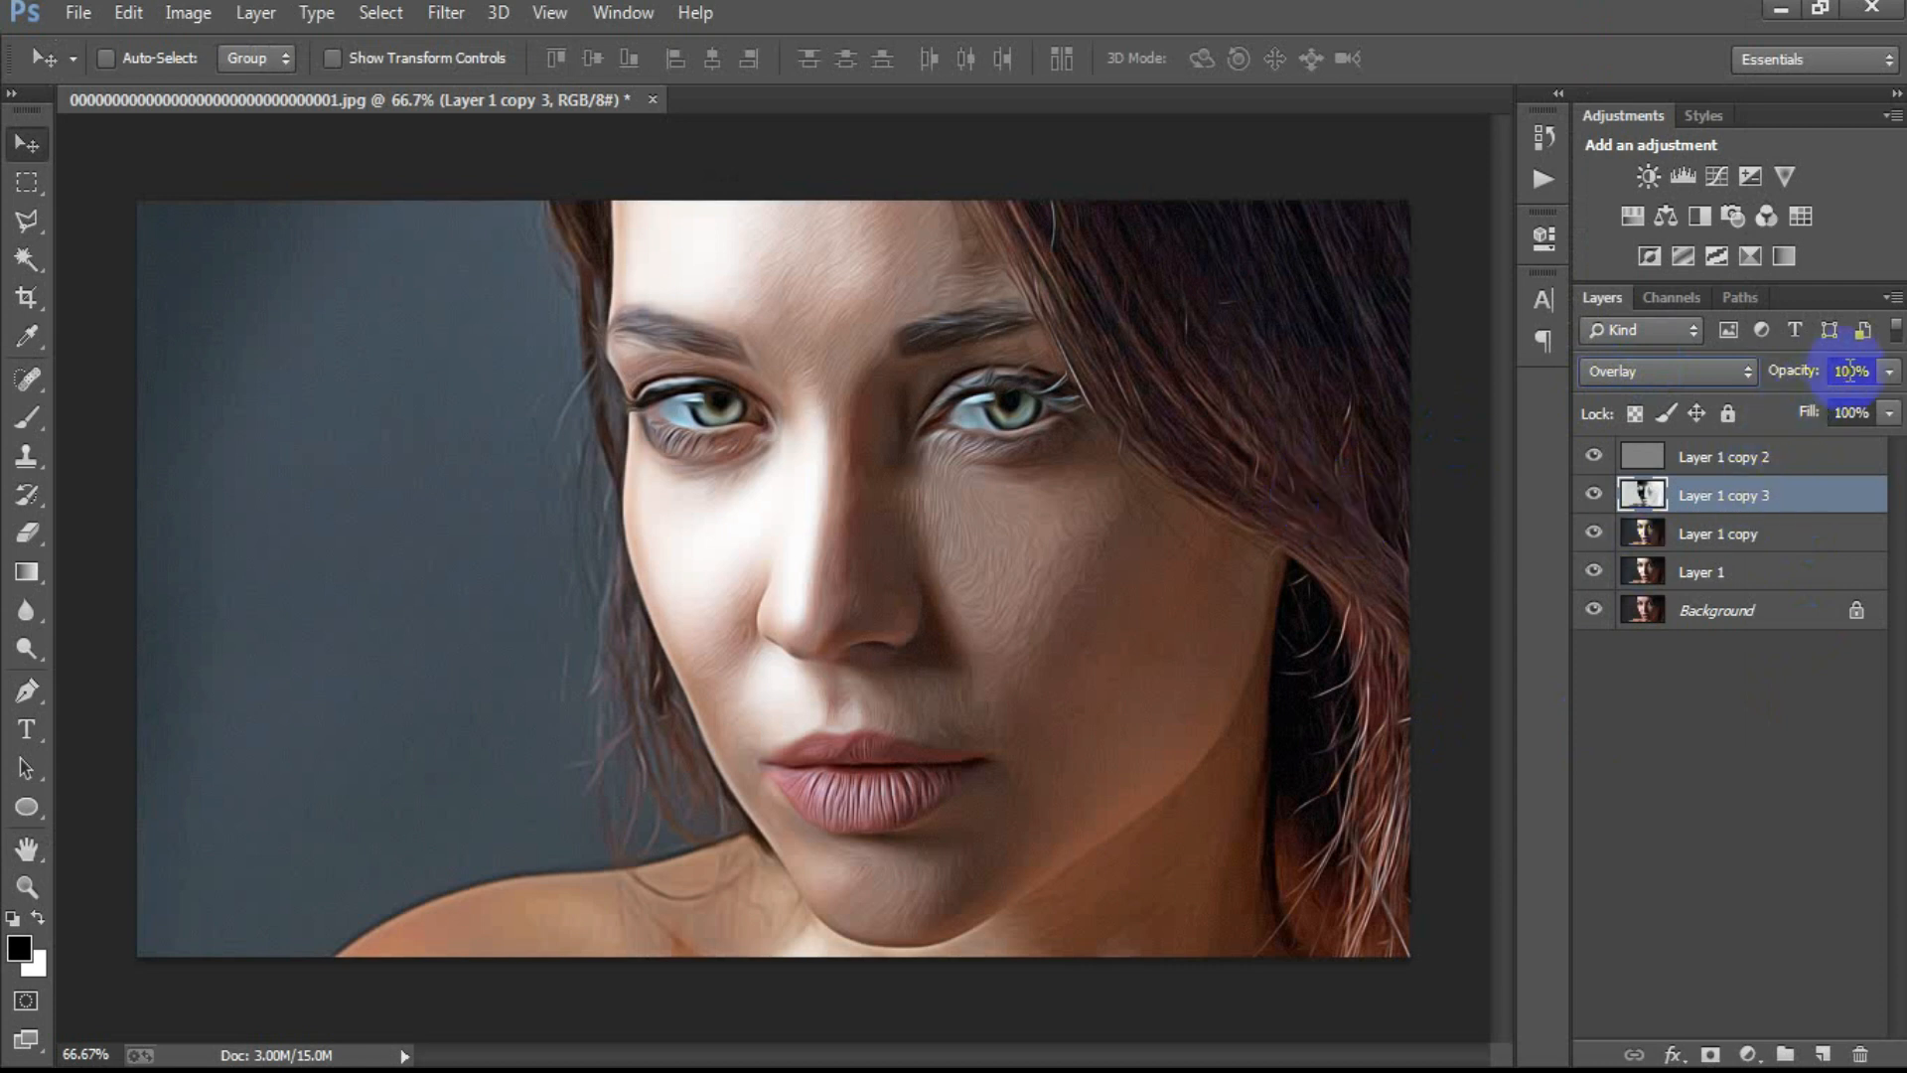
text(60)
key(Return)
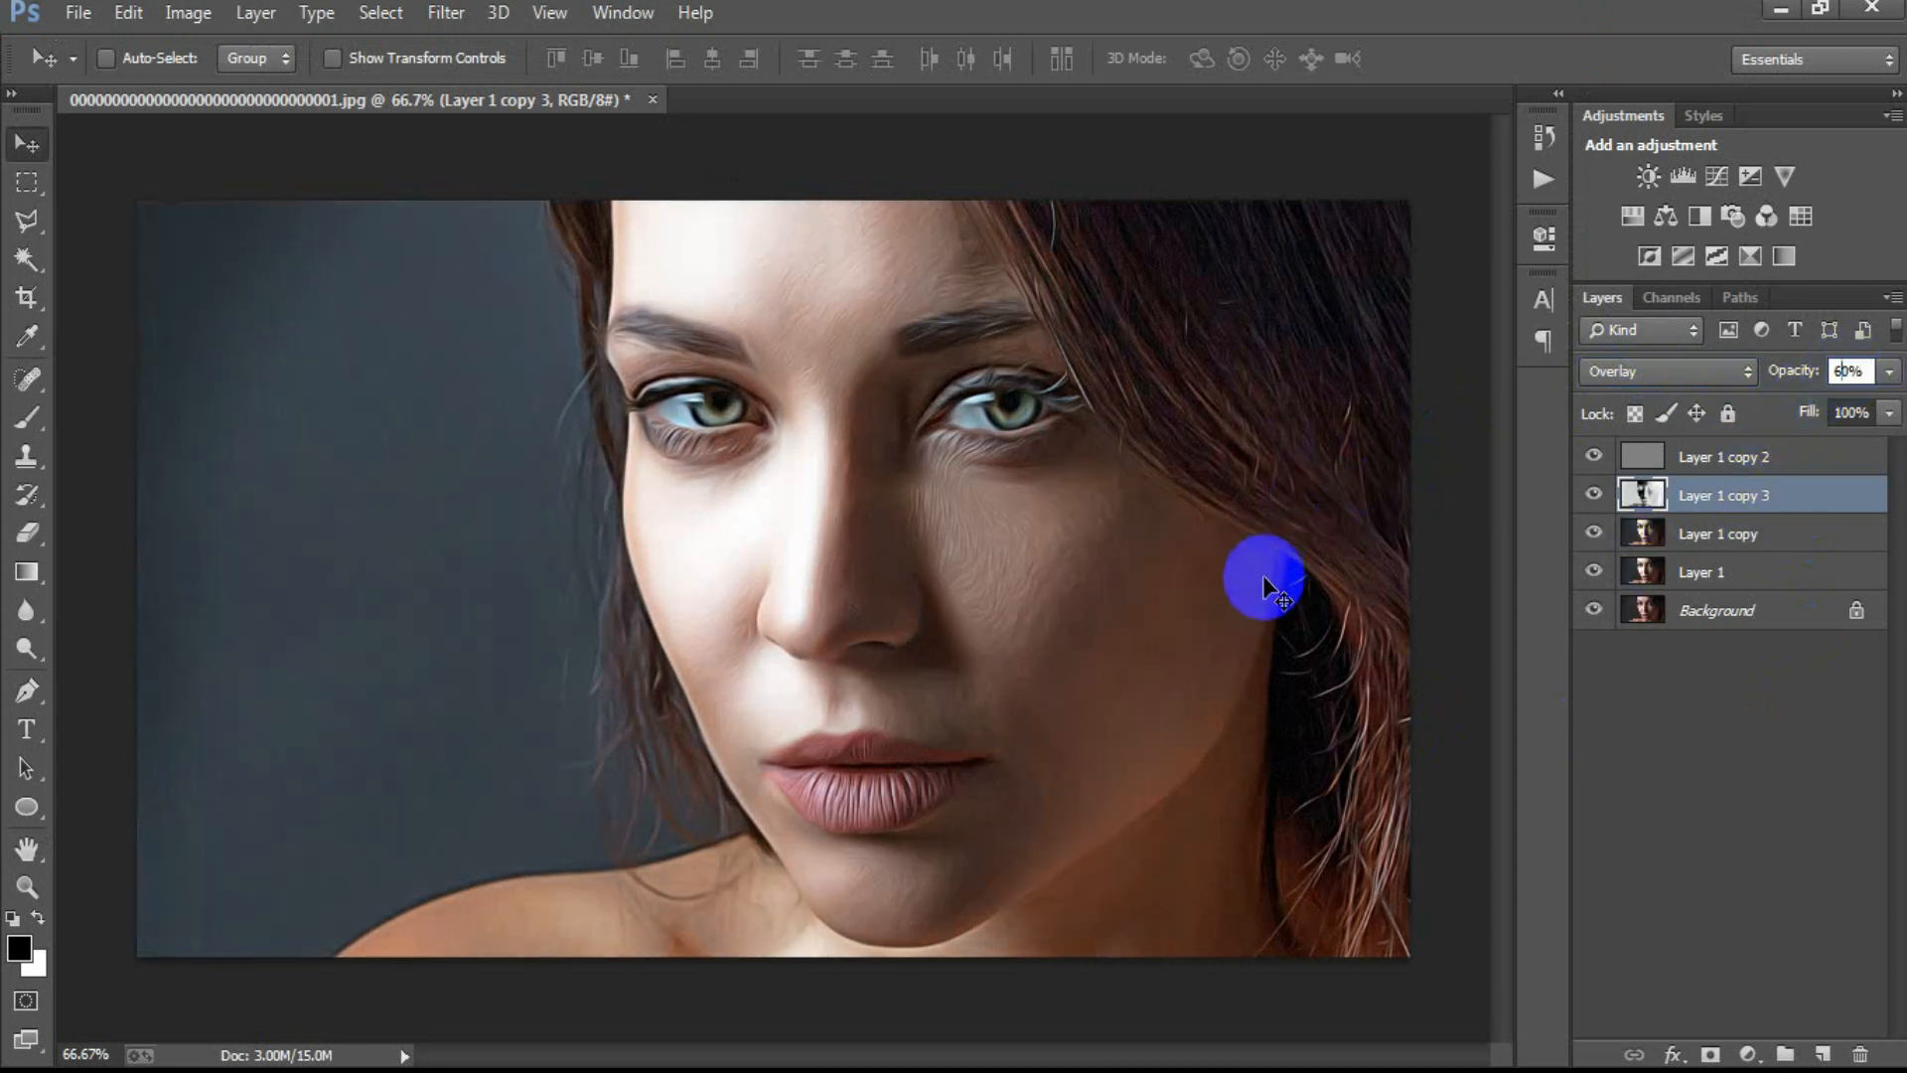
Step: Group all four layers from Layer 1 copy 2 down to Layer 1, leaving out the Background
click(1778, 459)
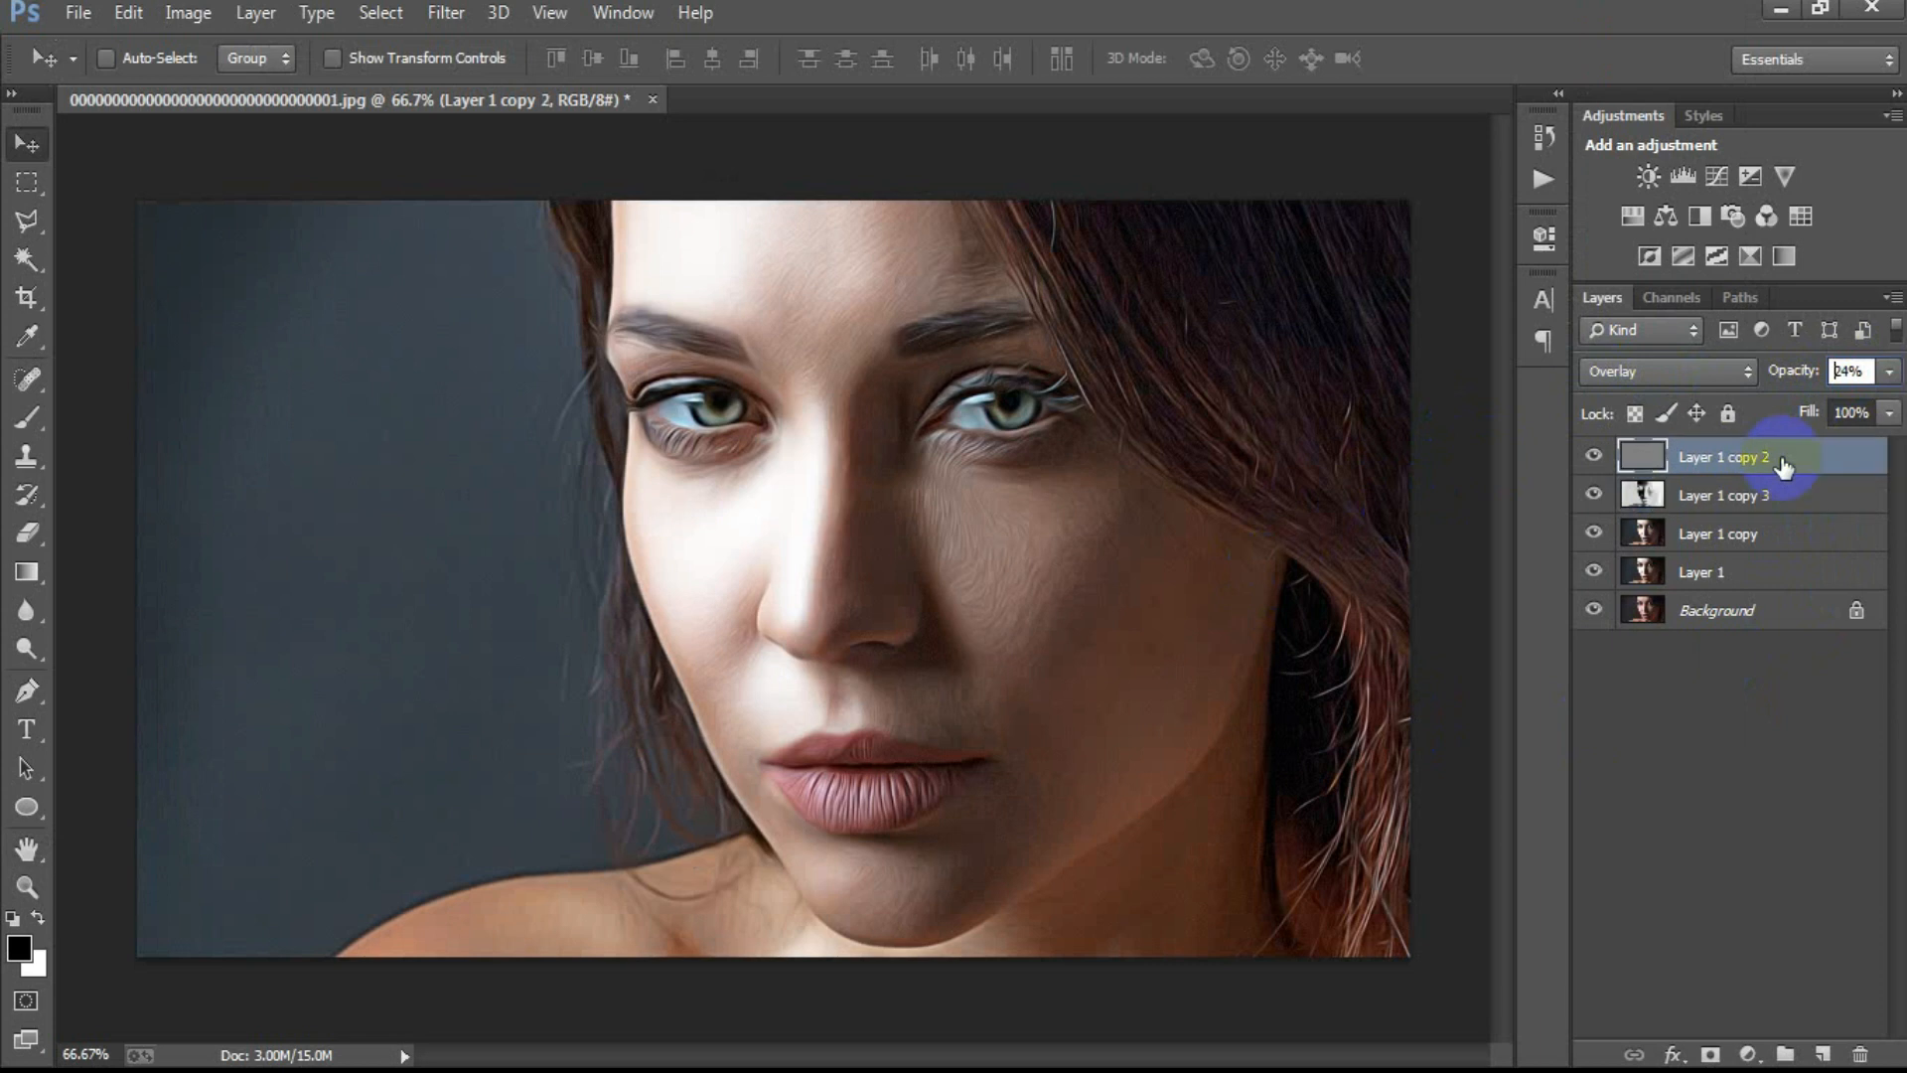
shift+click(1774, 572)
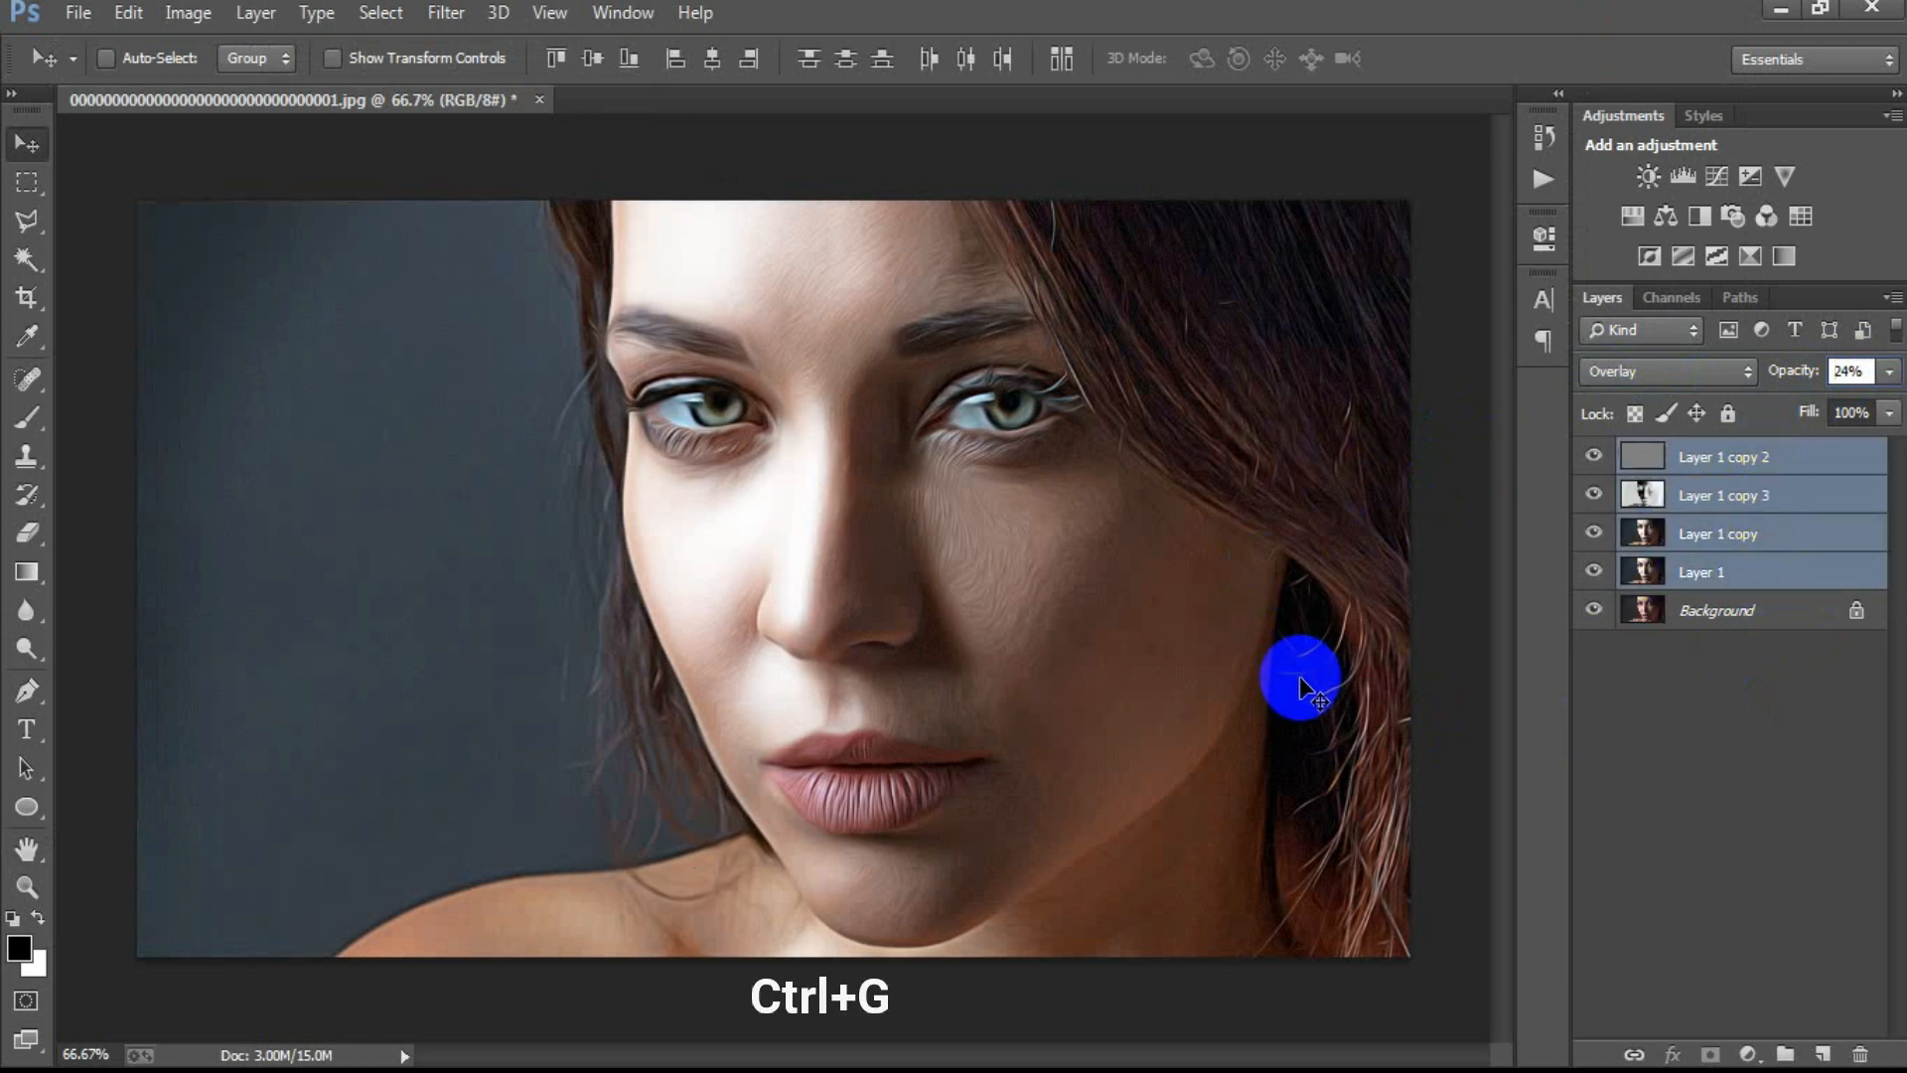
key(ctrl+g)
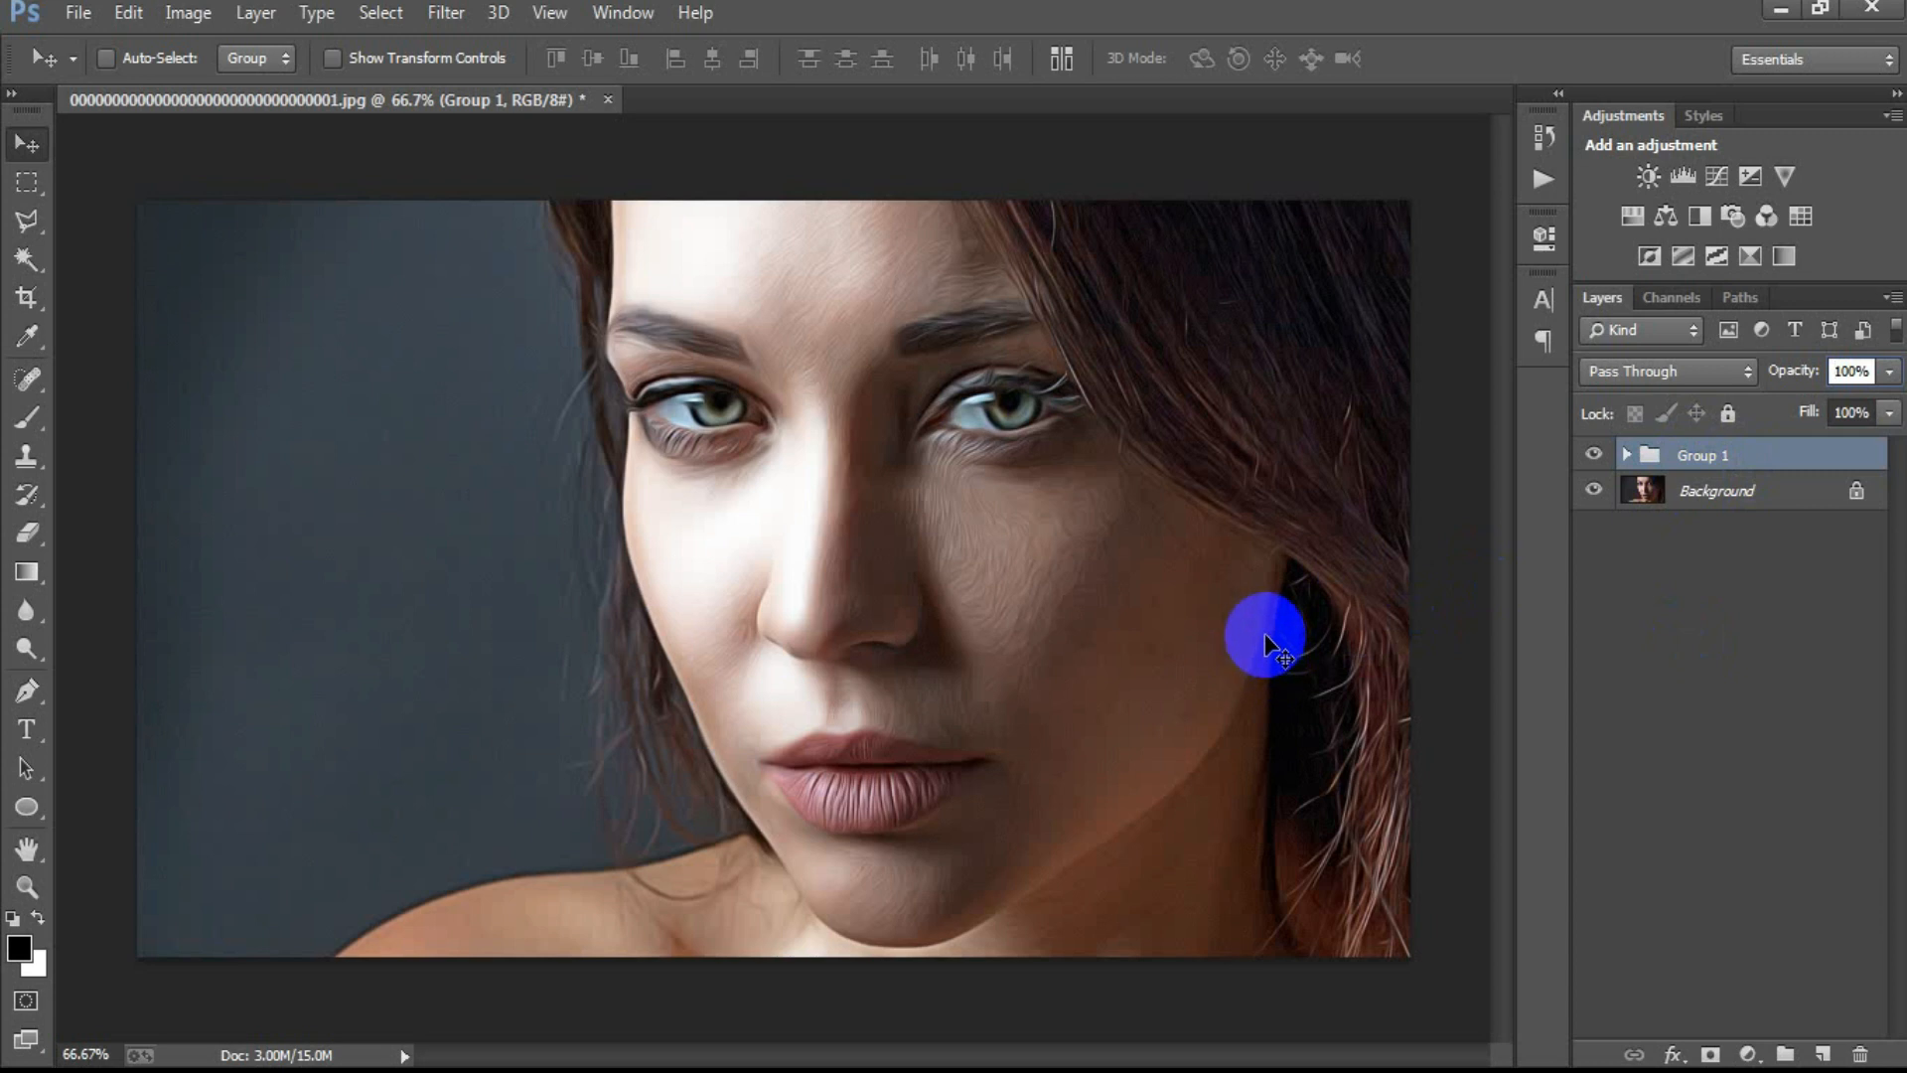
Step: Add a Levels adjustment layer above Group 1 with input levels of 6, 1.10 and 247
click(1750, 1053)
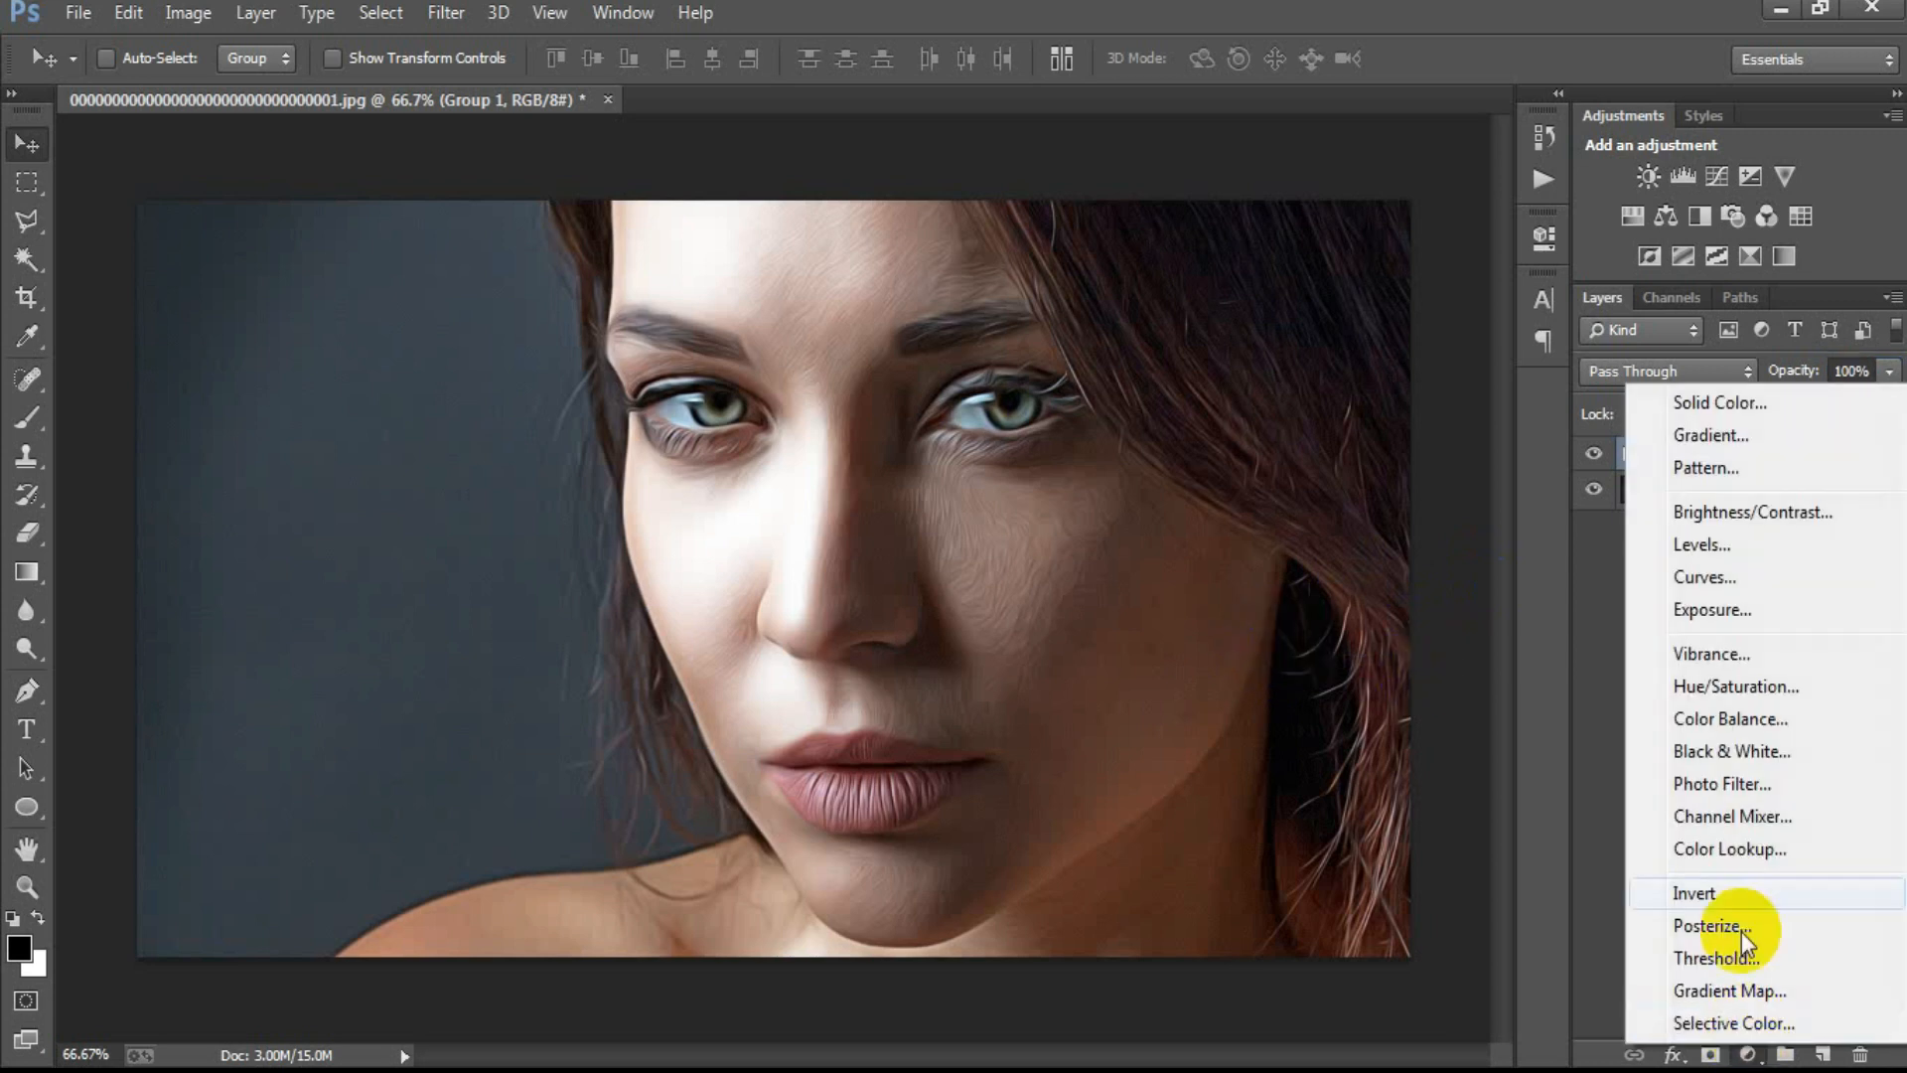
click(1779, 550)
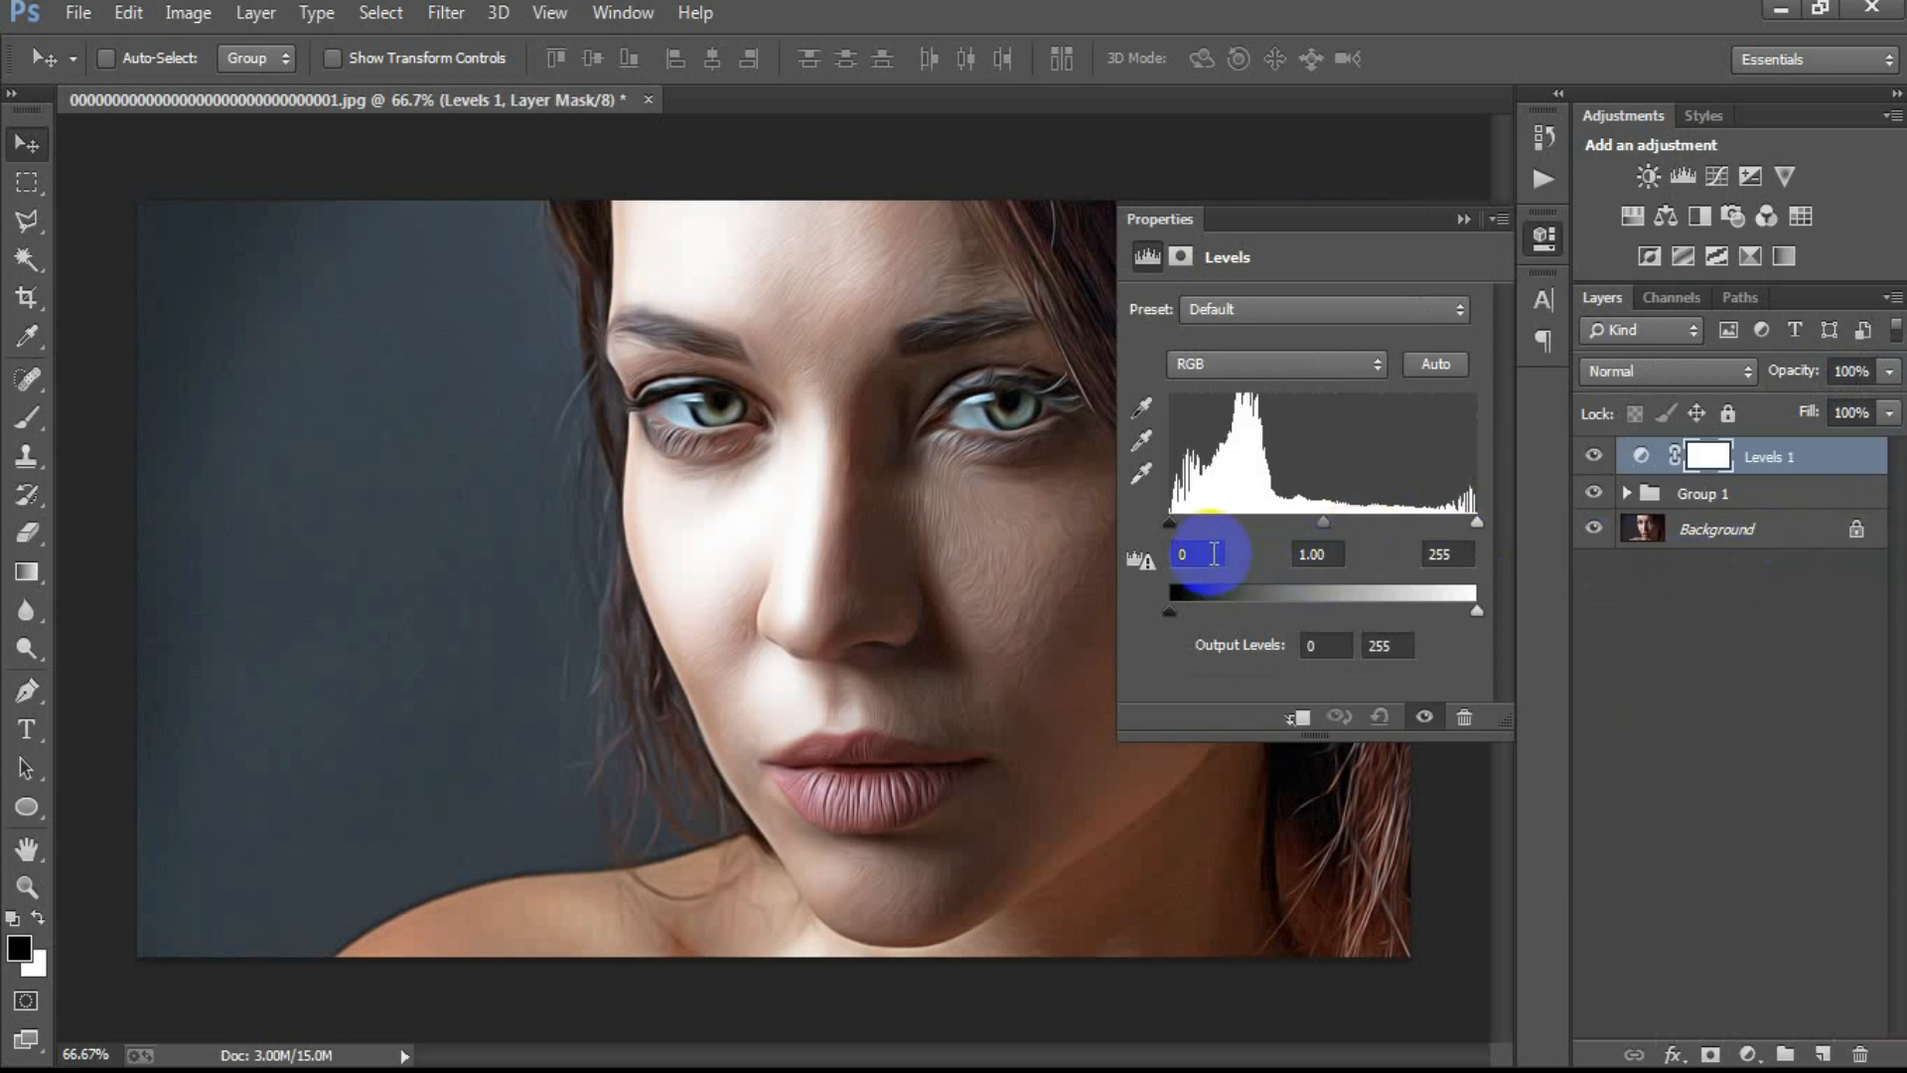
text(6)
click(1309, 553)
drag(1330, 554, 1311, 554)
text(10)
click(1441, 555)
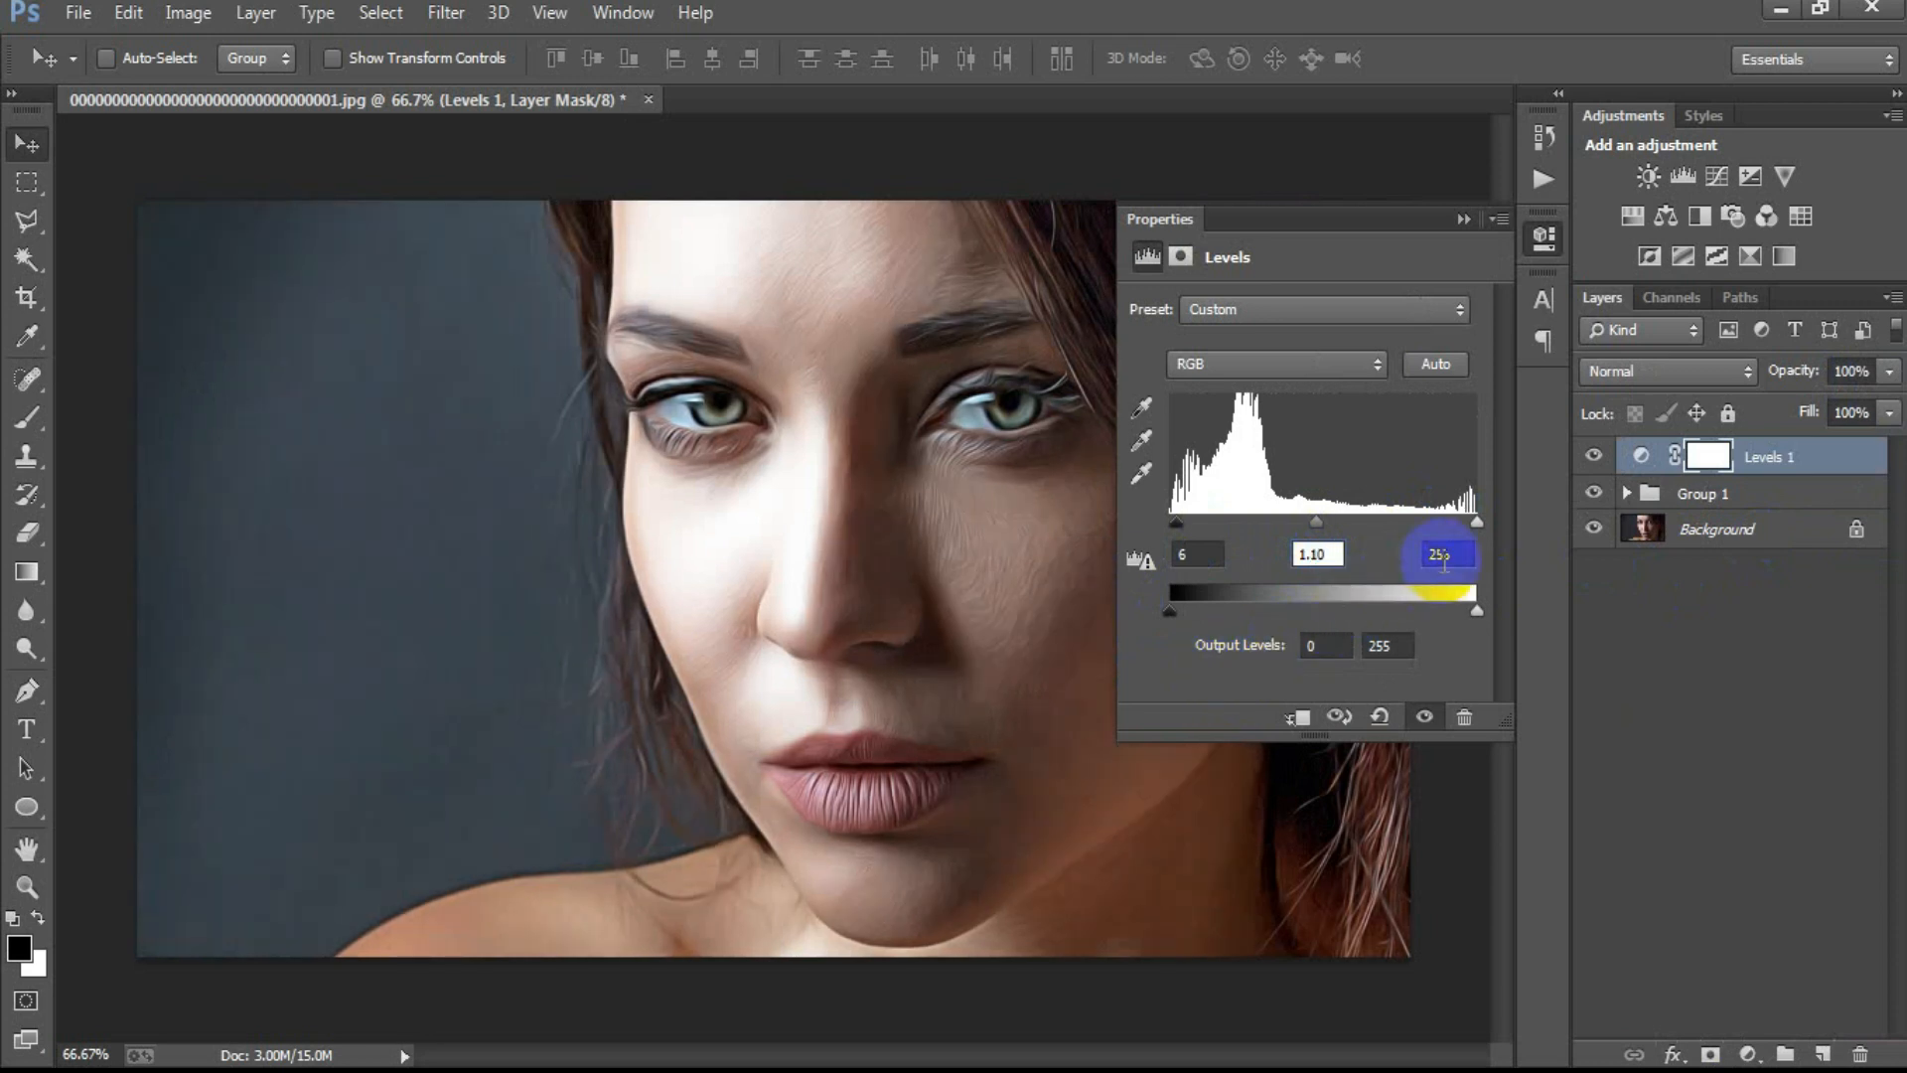
drag(1457, 556, 1437, 559)
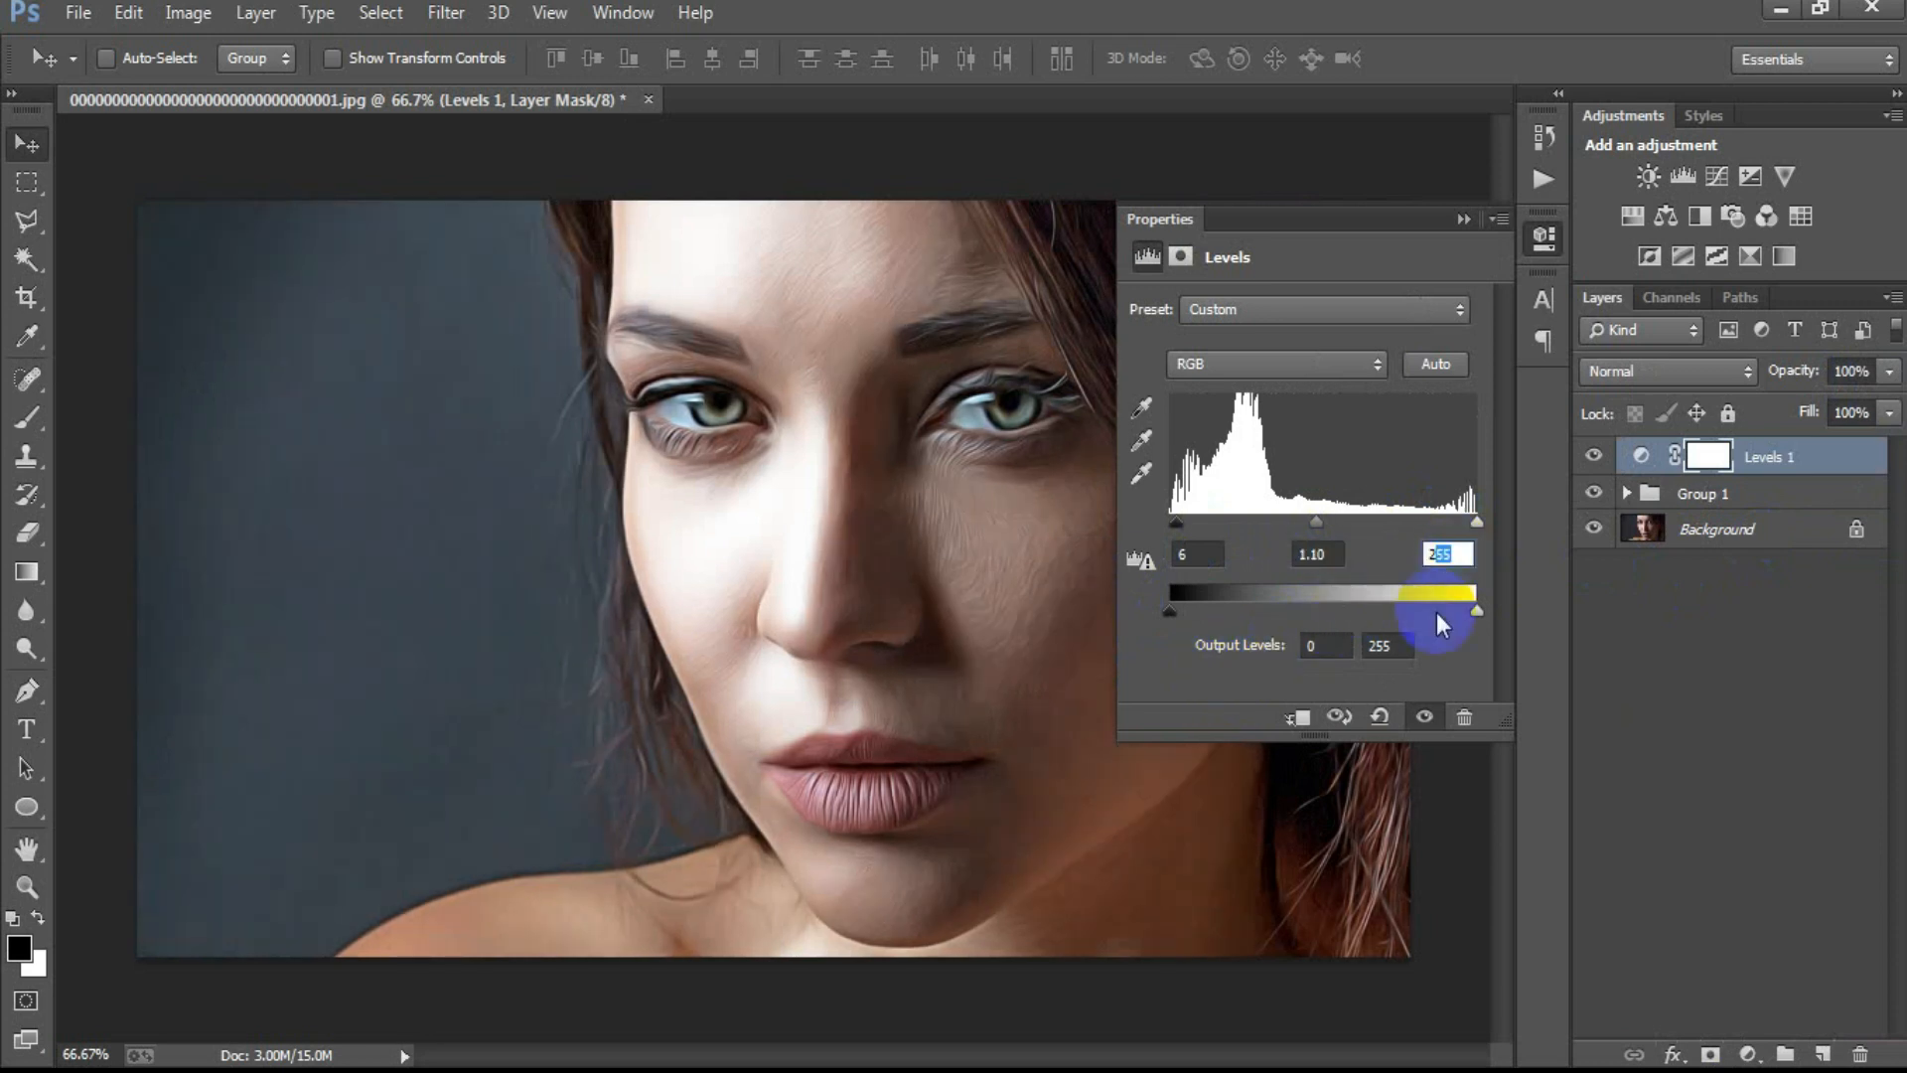
text(47)
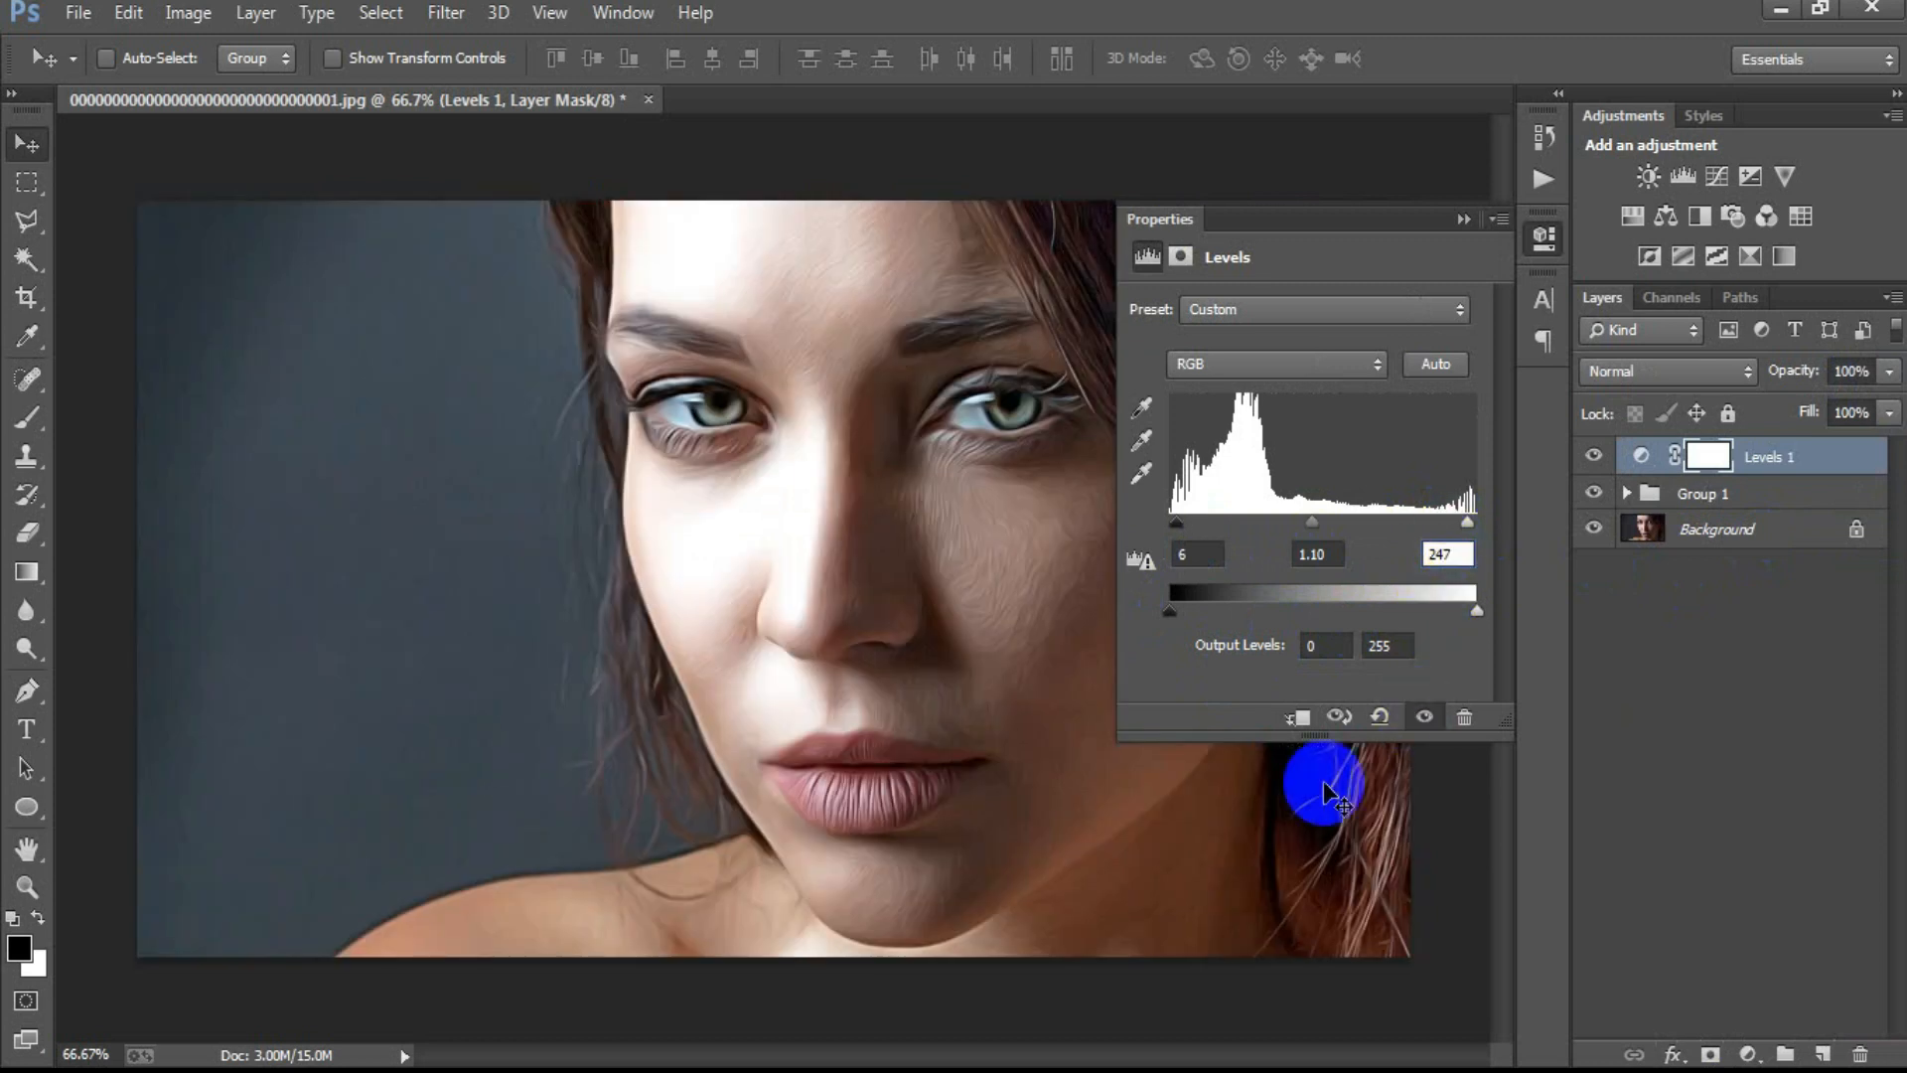
click(1462, 220)
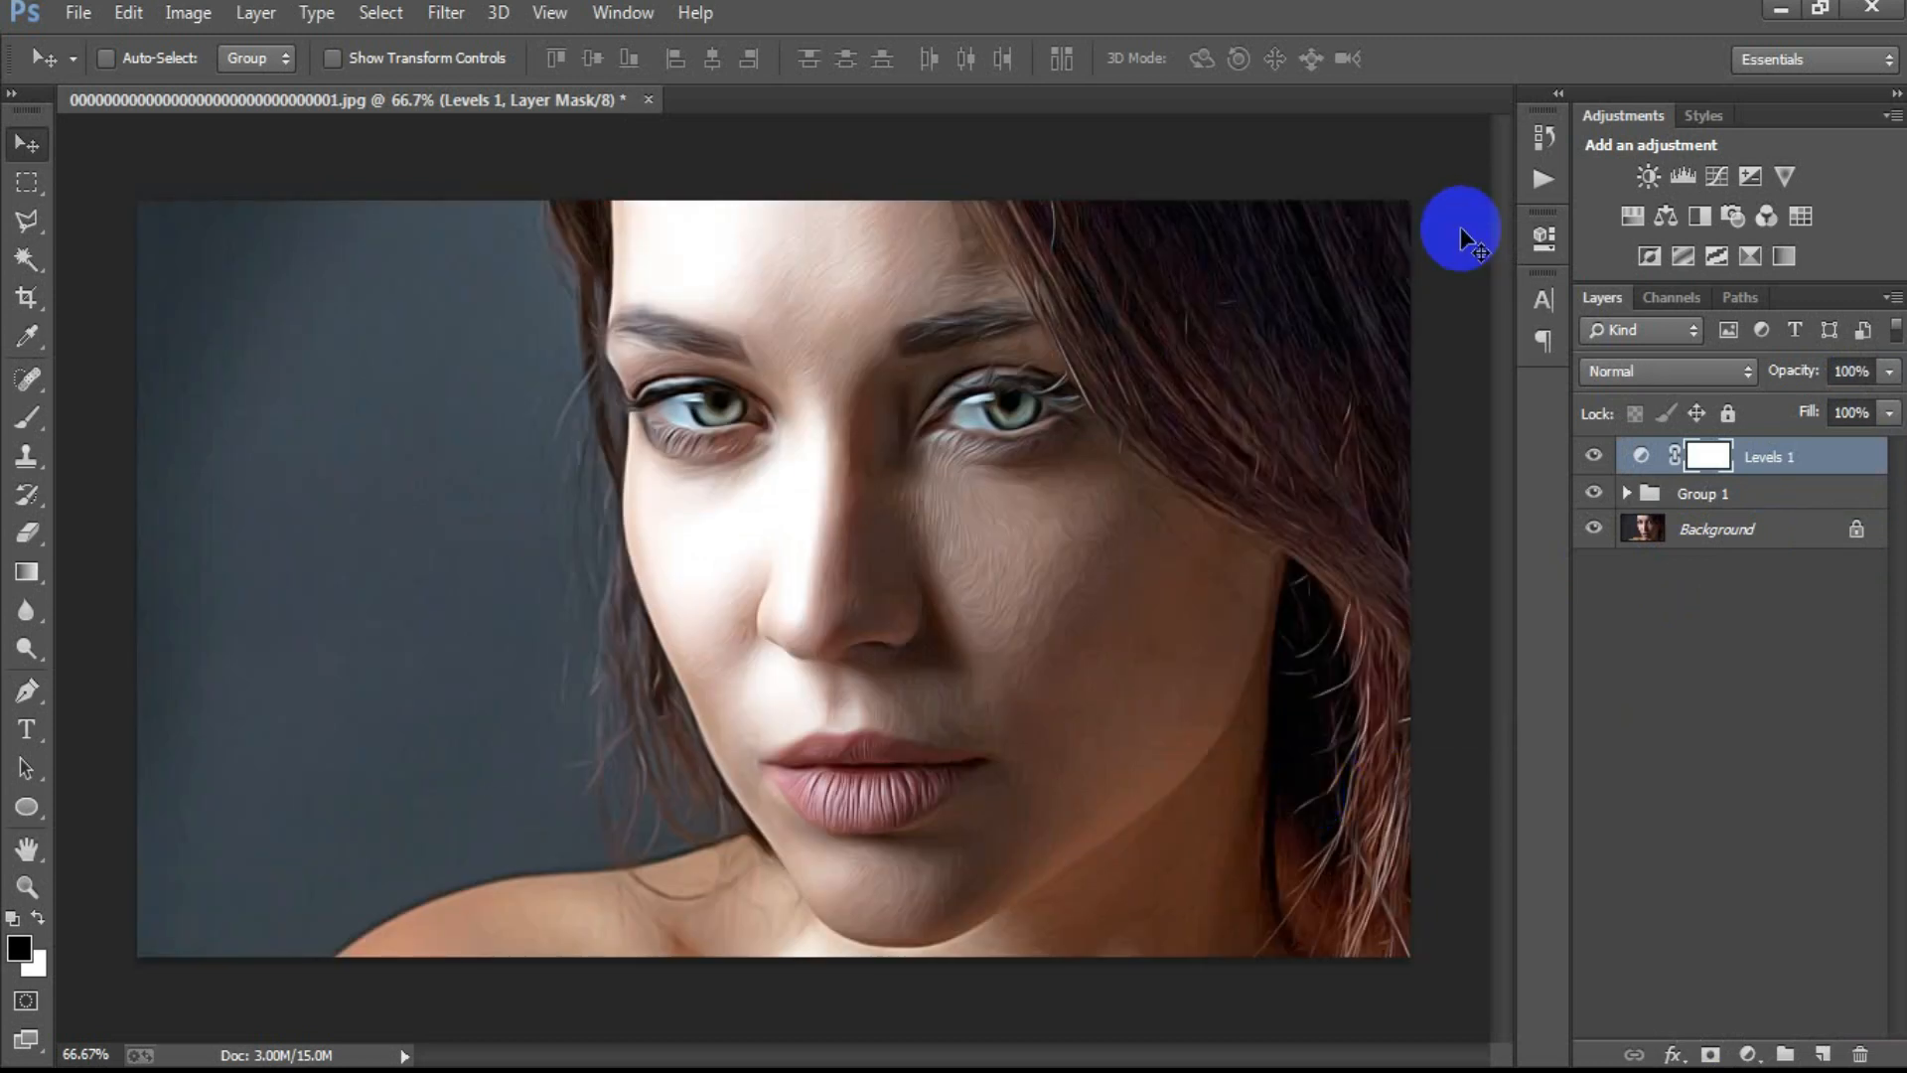
Step: Add a Color Balance adjustment layer and set its Midtones to Cyan/Red -4, Magenta/Green -6 and Yellow/Blue 2
click(1748, 1053)
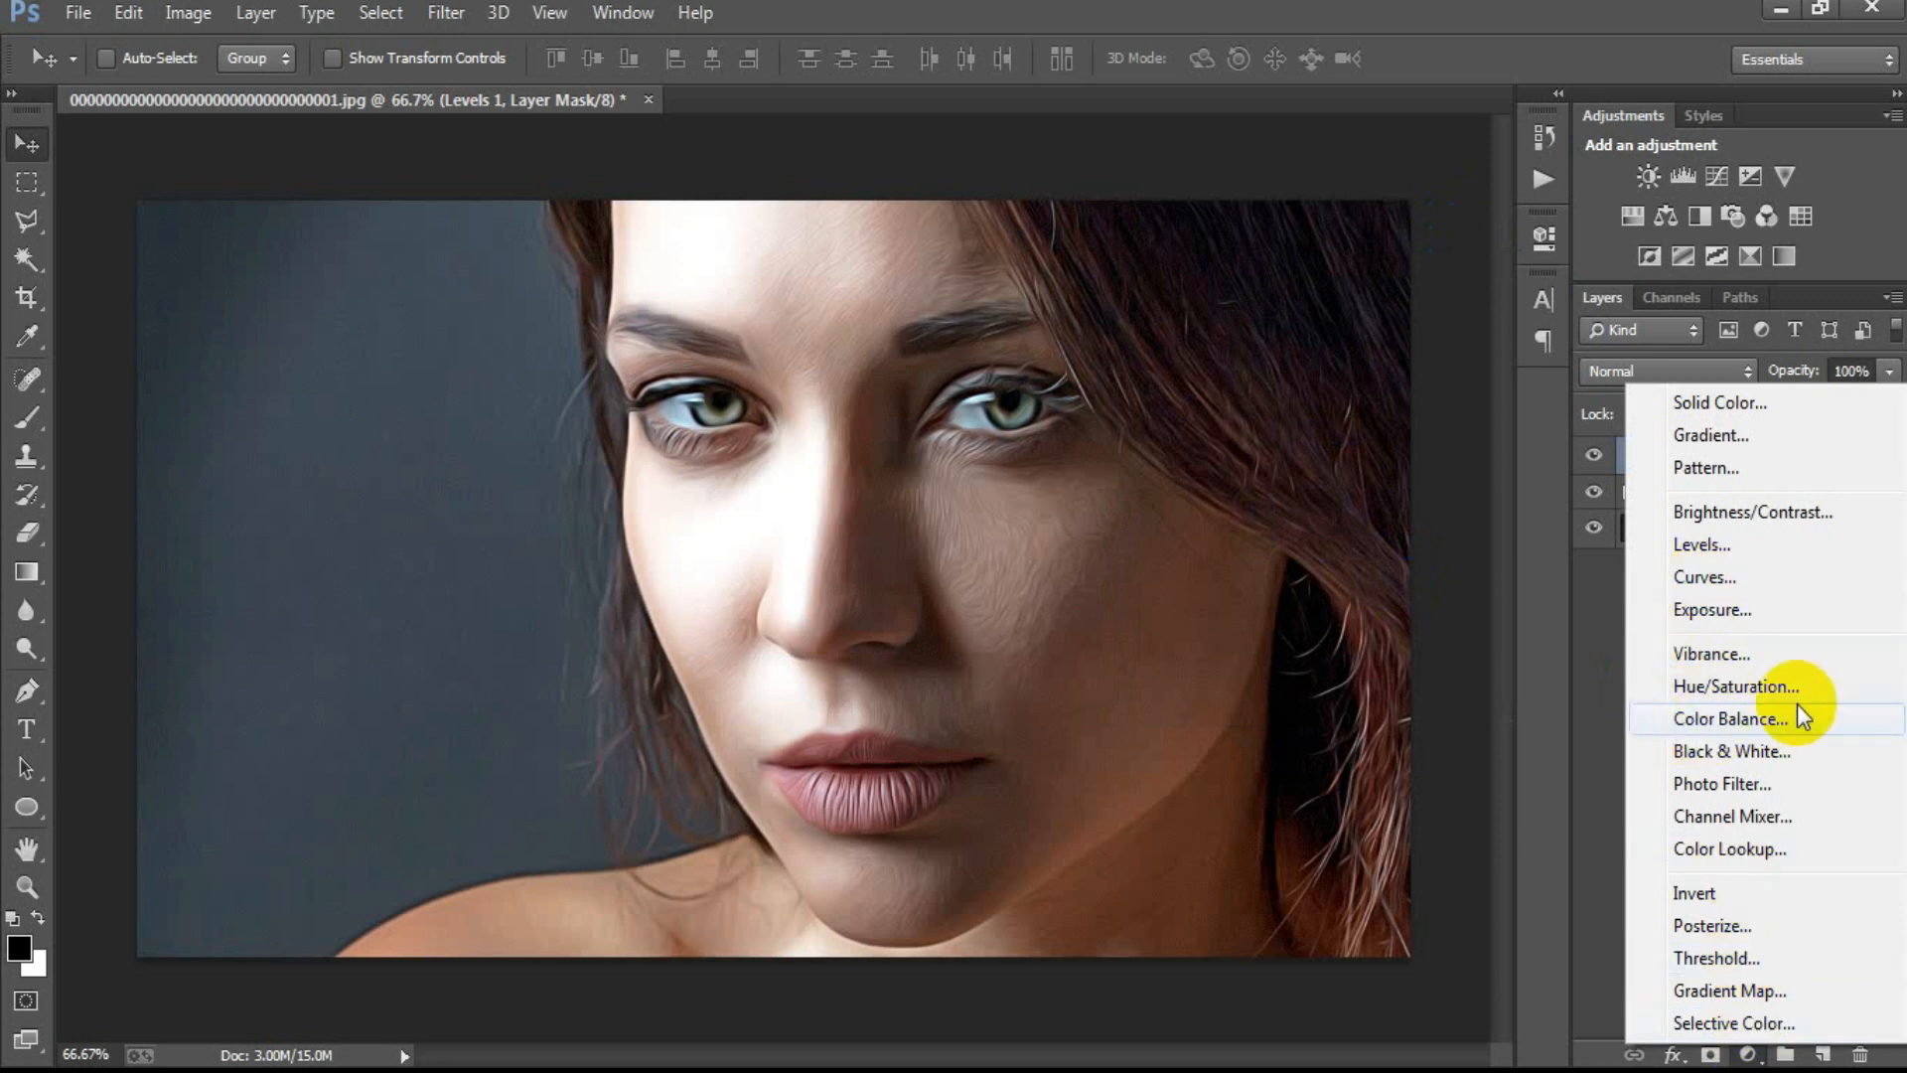
click(1833, 713)
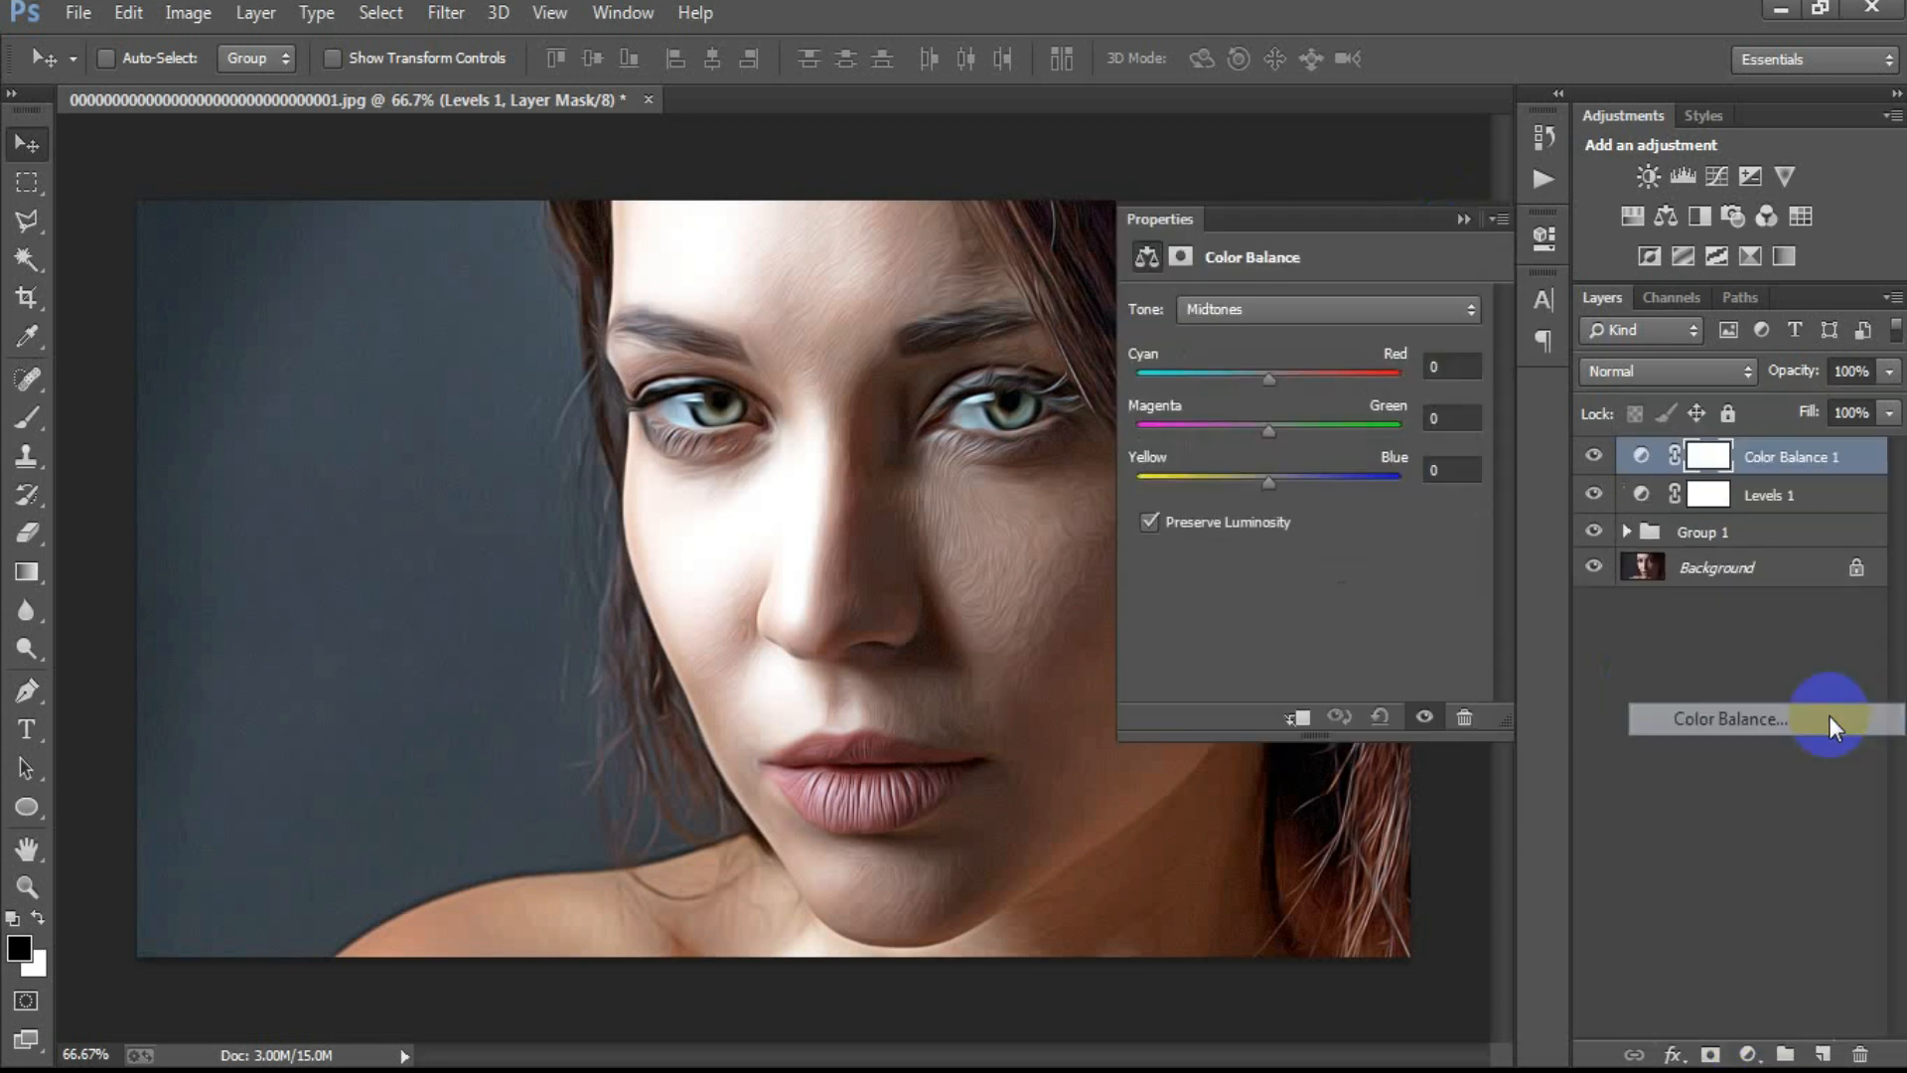
click(1403, 309)
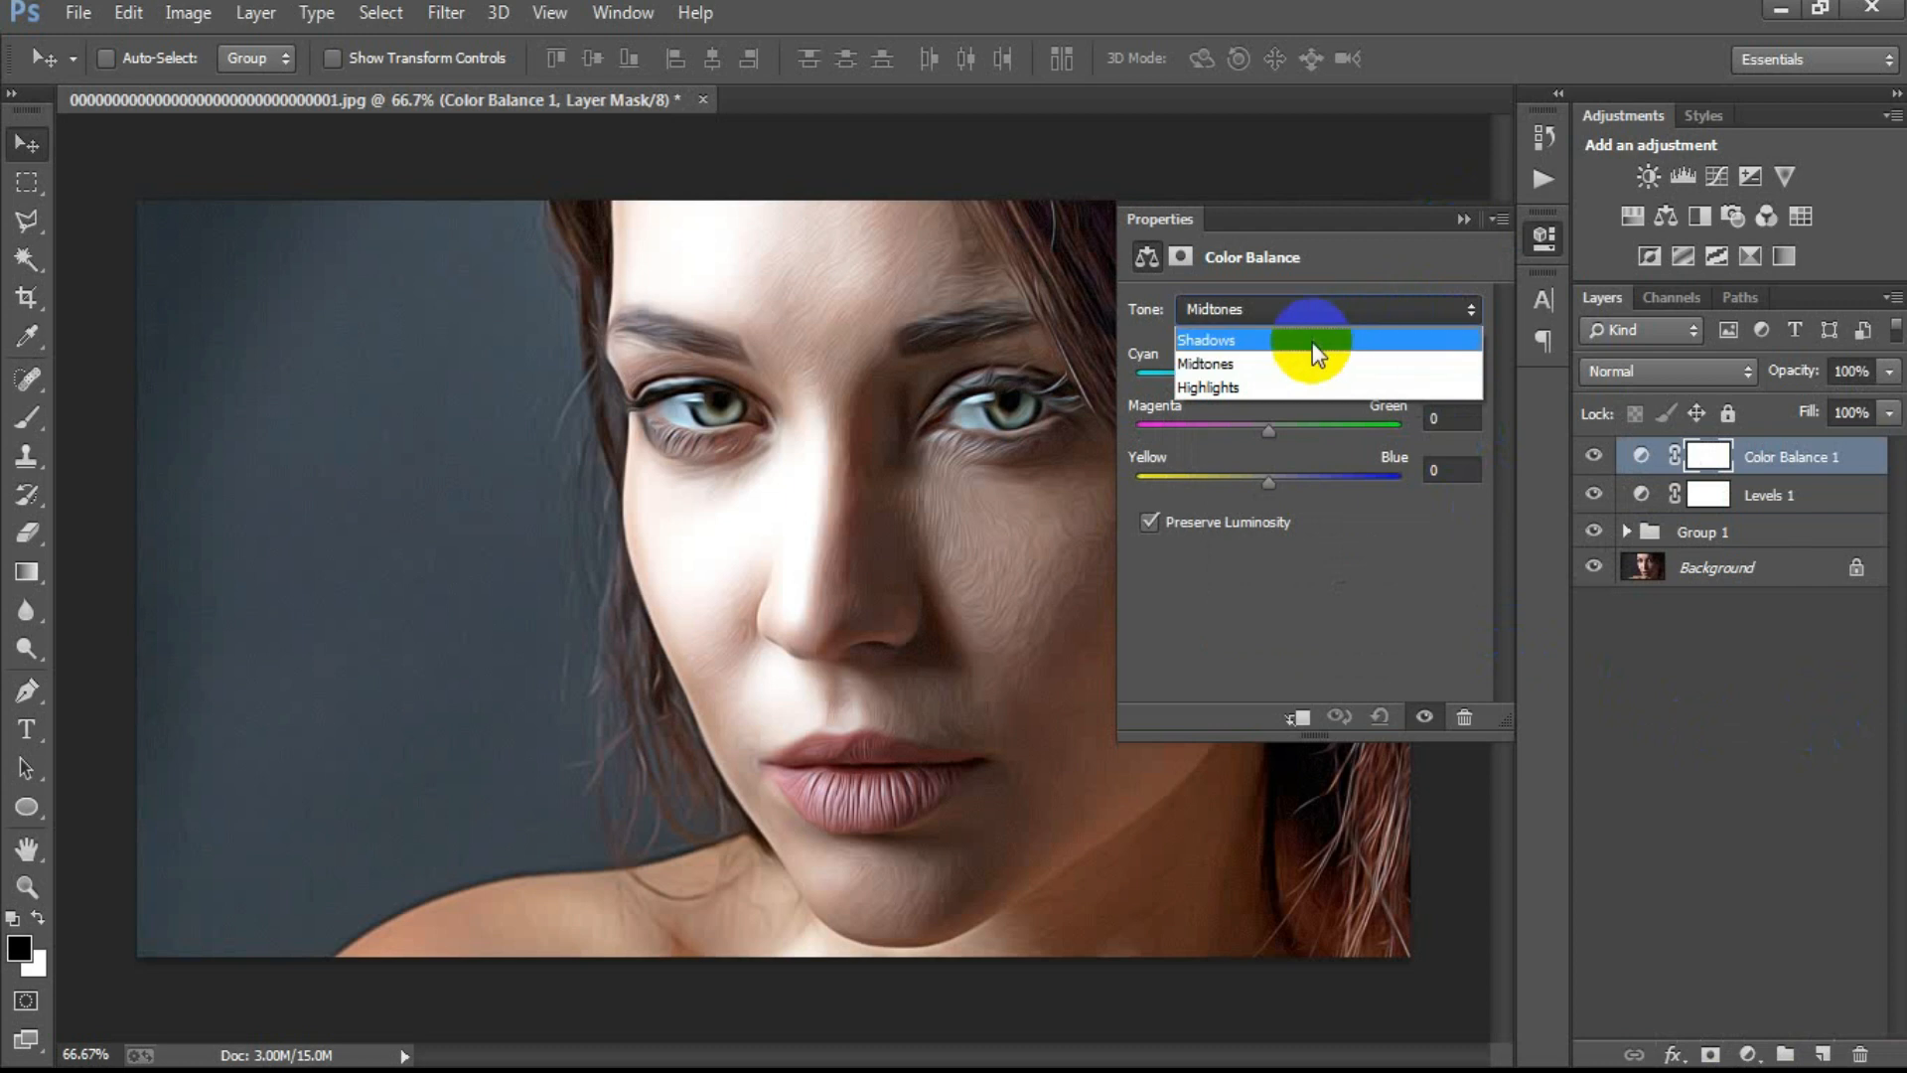
click(1376, 364)
click(1447, 367)
text(-4)
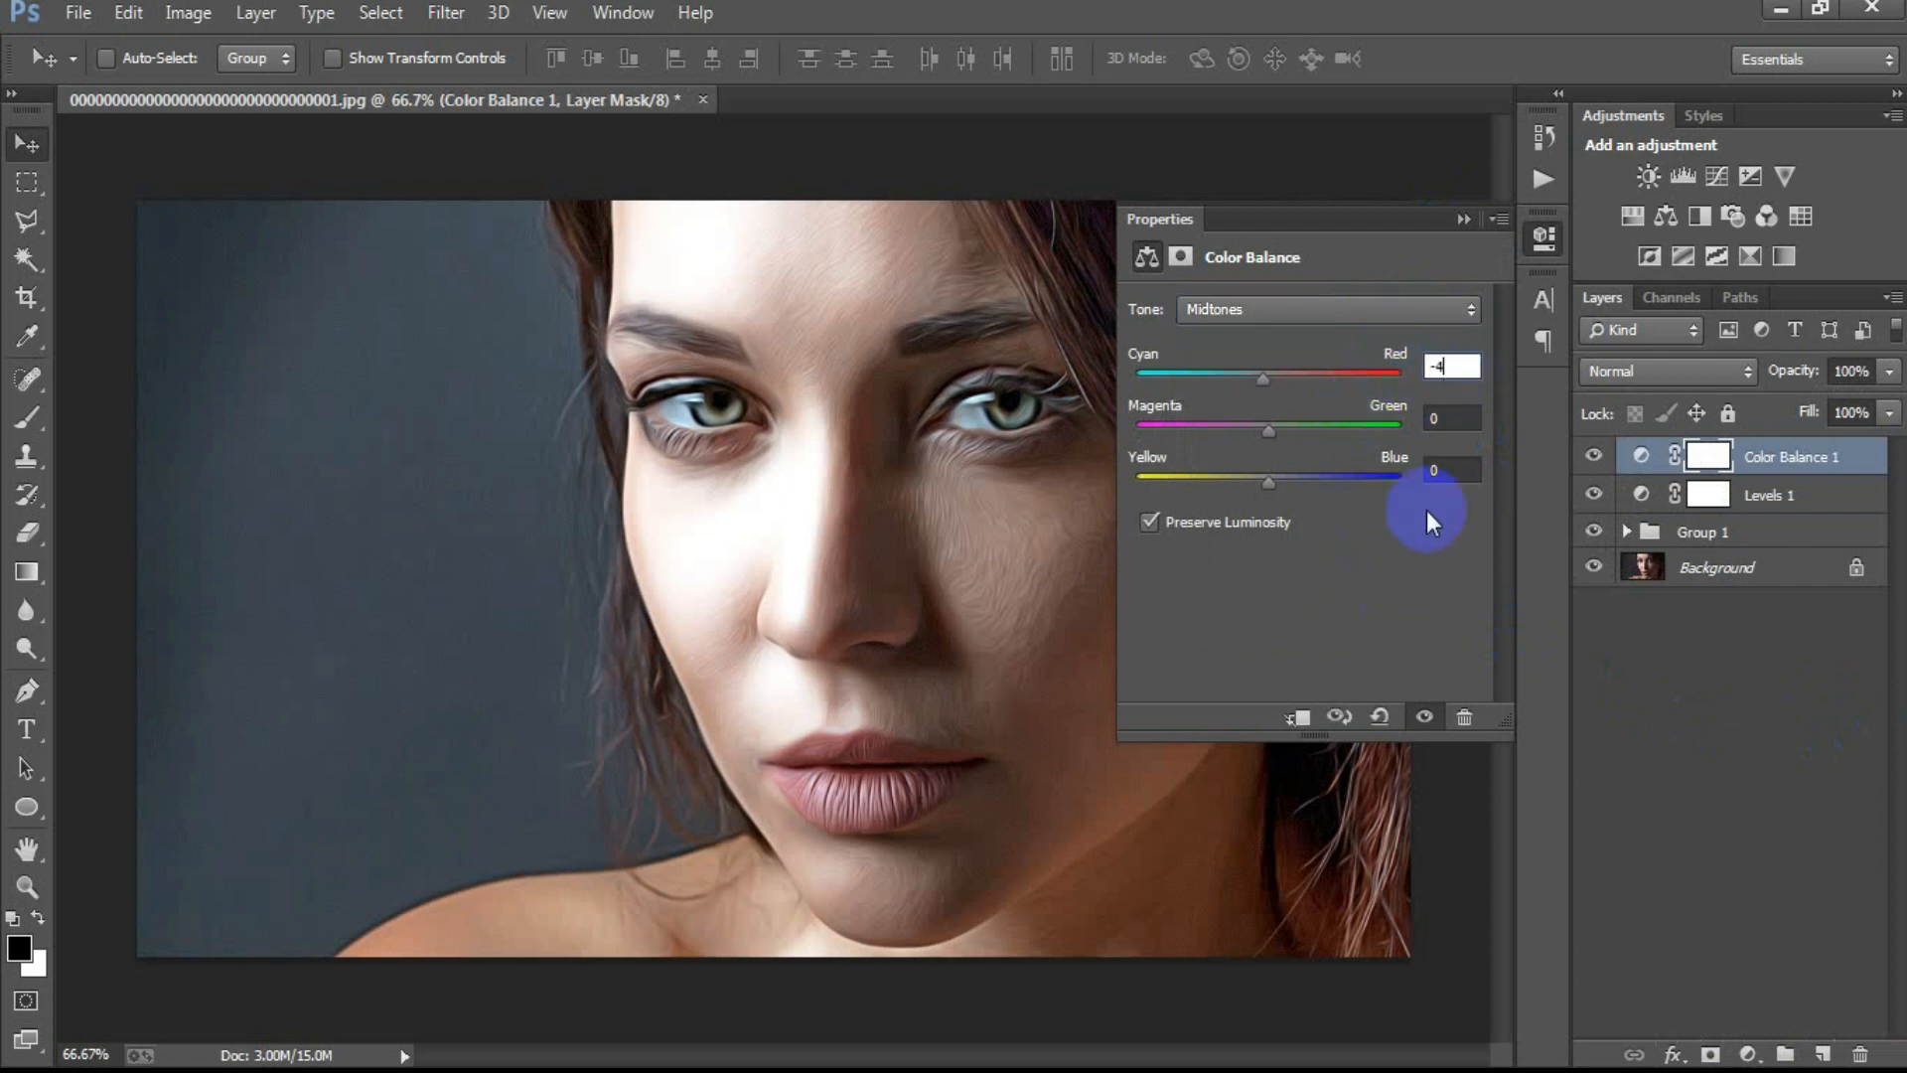
key(Tab)
text(-)
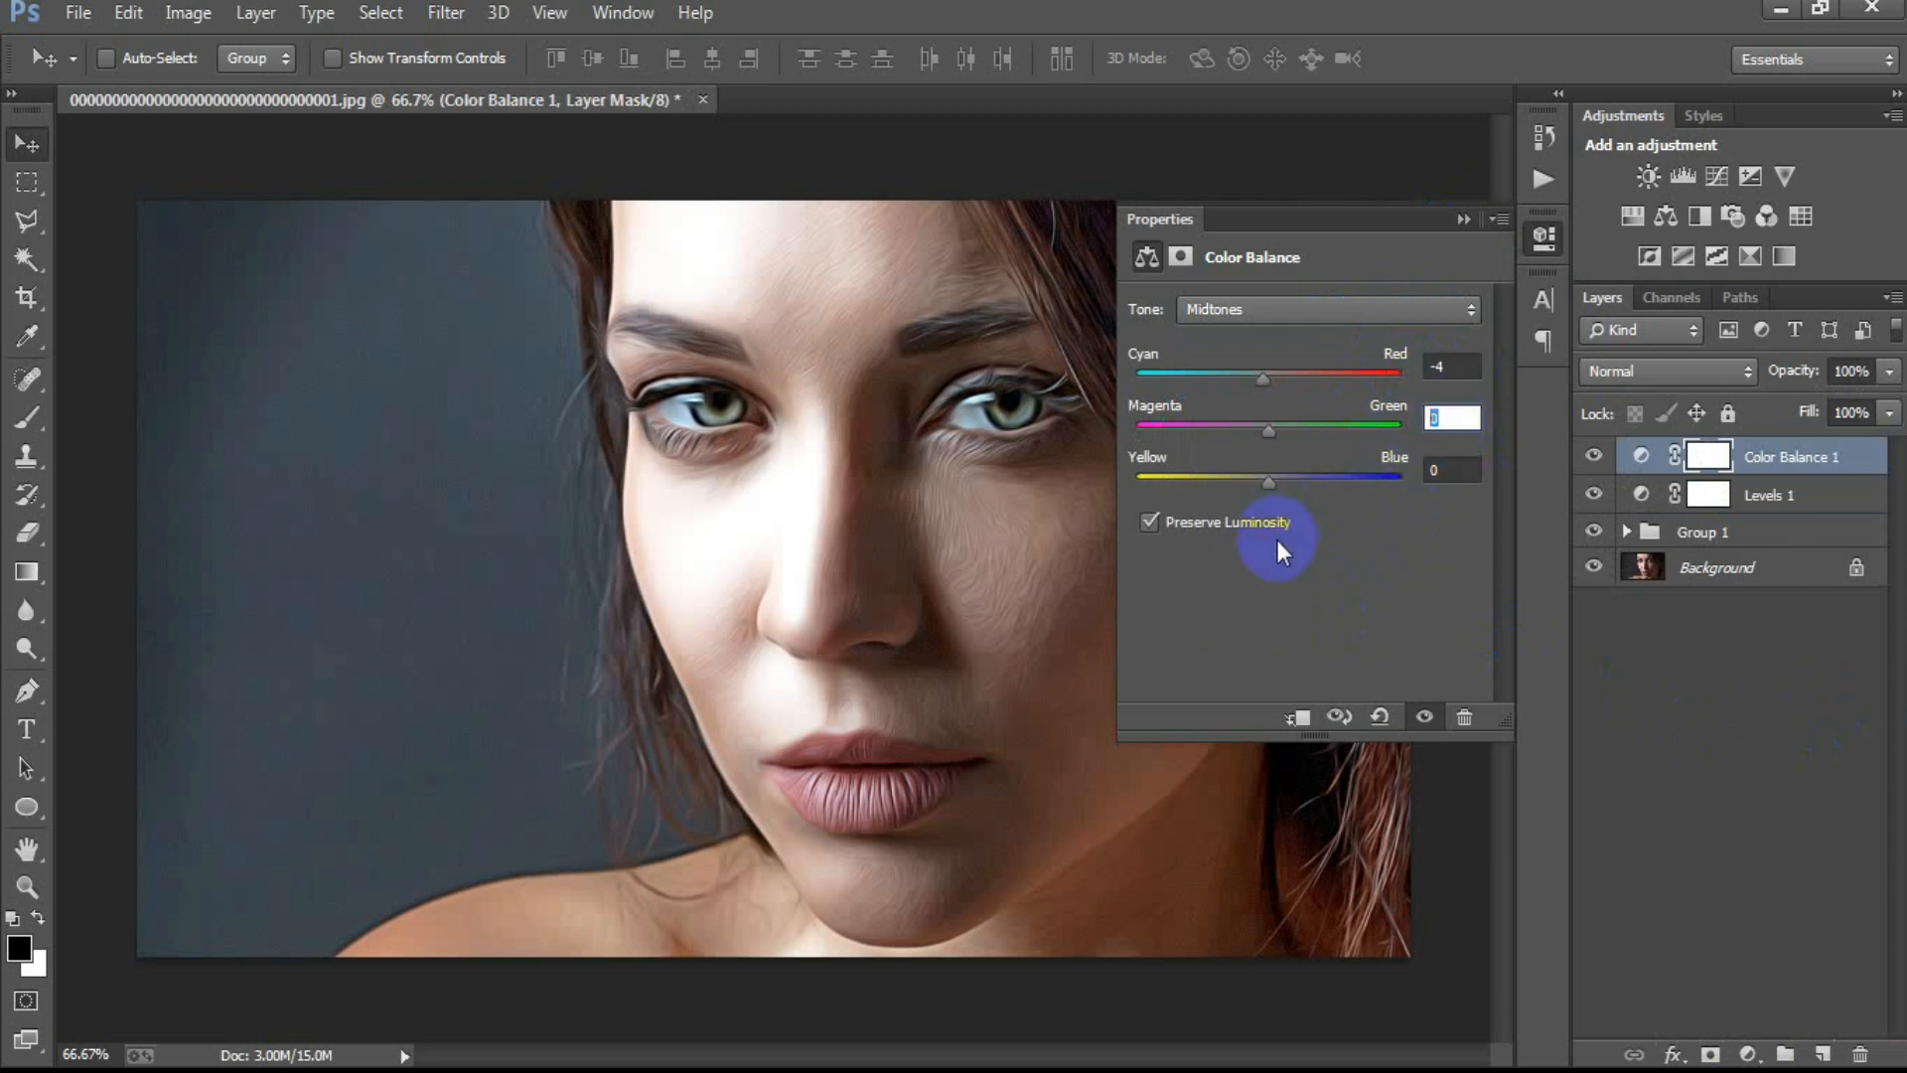
text(6)
click(1431, 479)
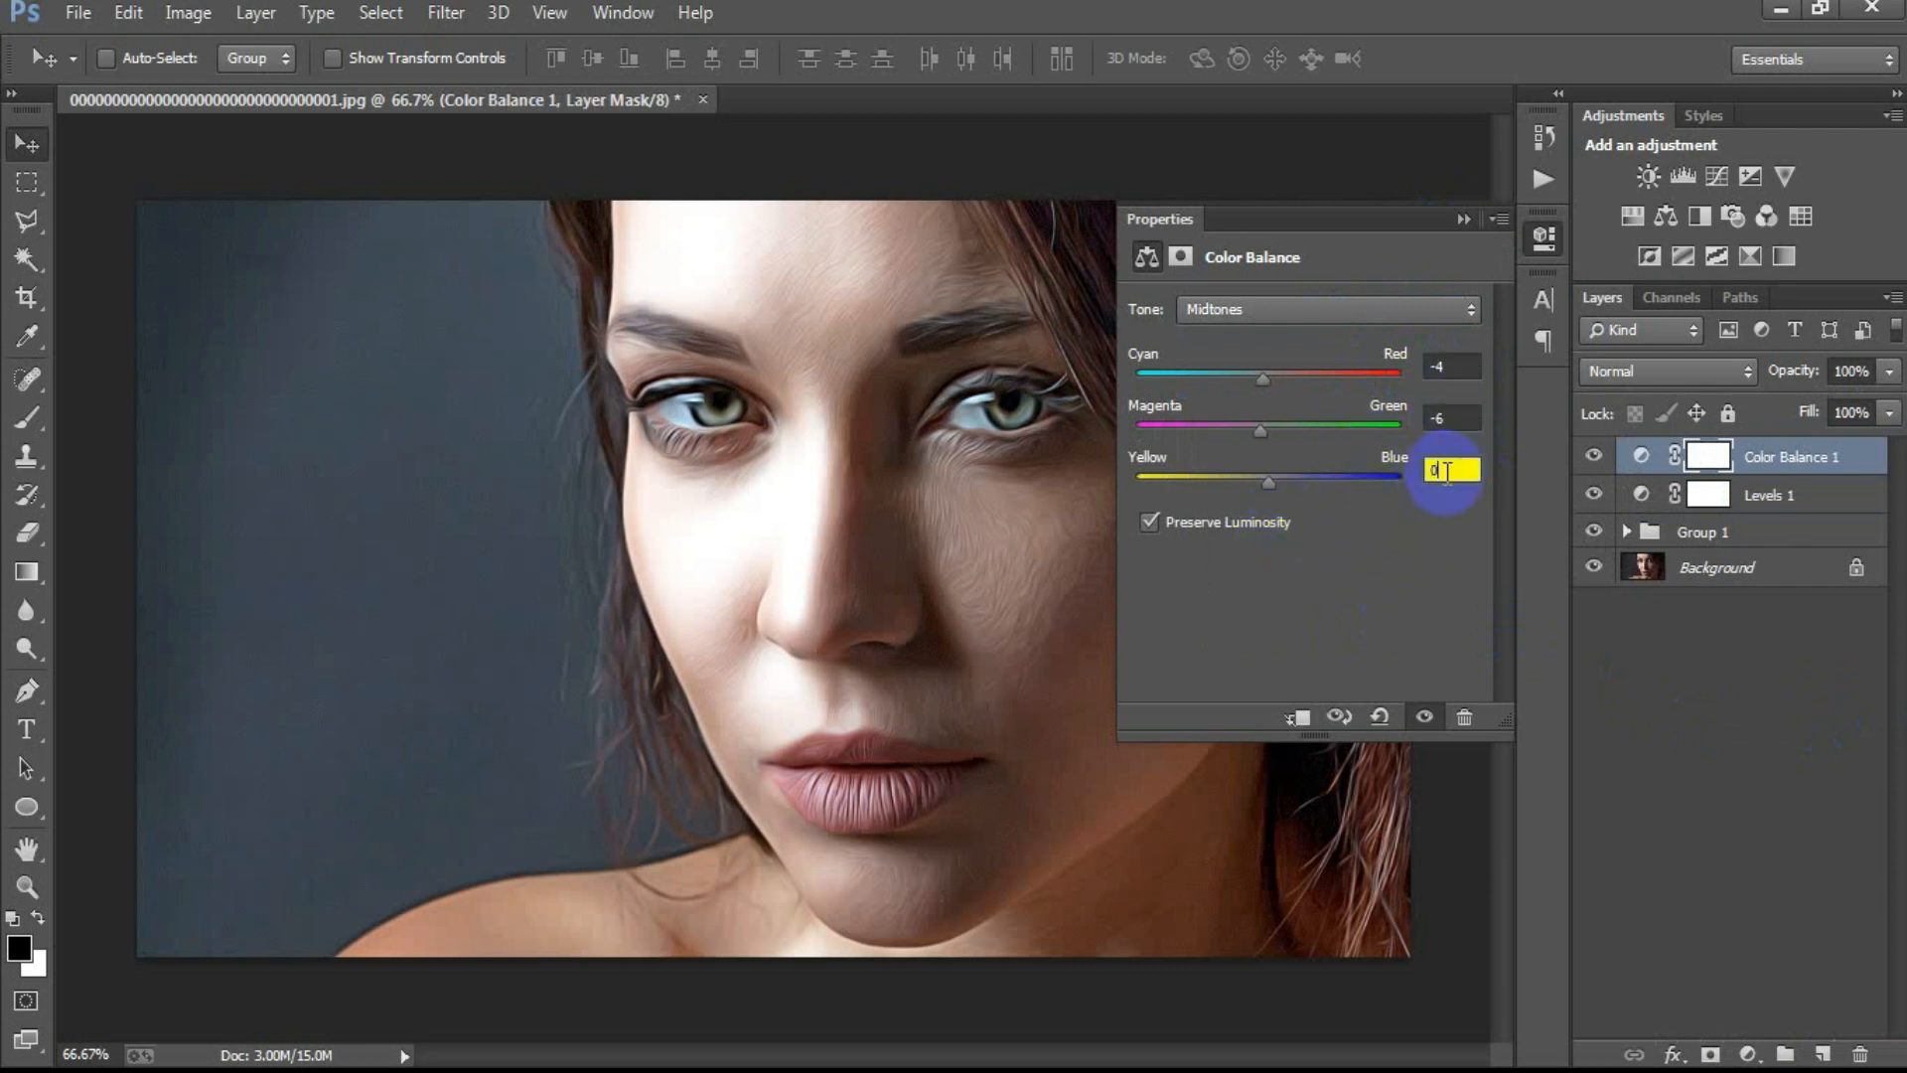
text(2)
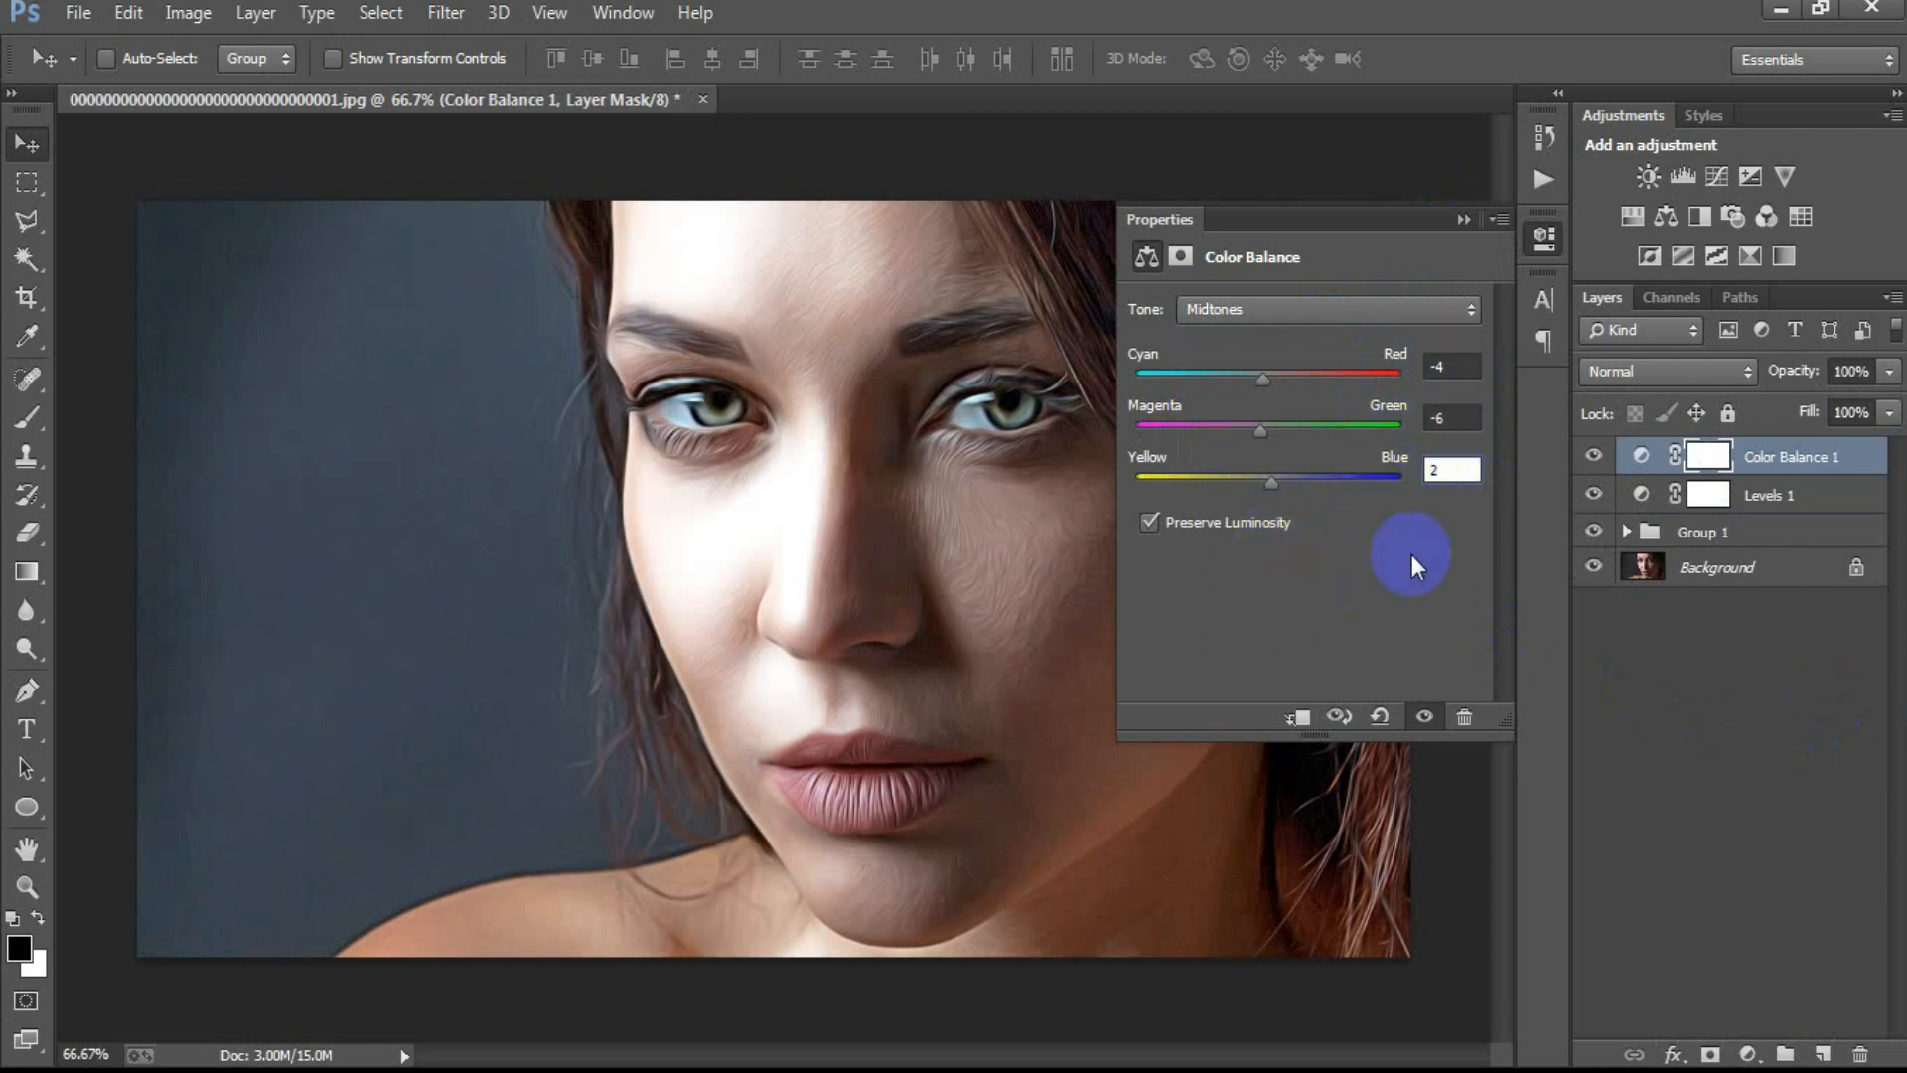
Step: Set the Color Balance Shadows to Cyan/Red -3, Magenta/Green -2 and Yellow/Blue -2
click(1362, 311)
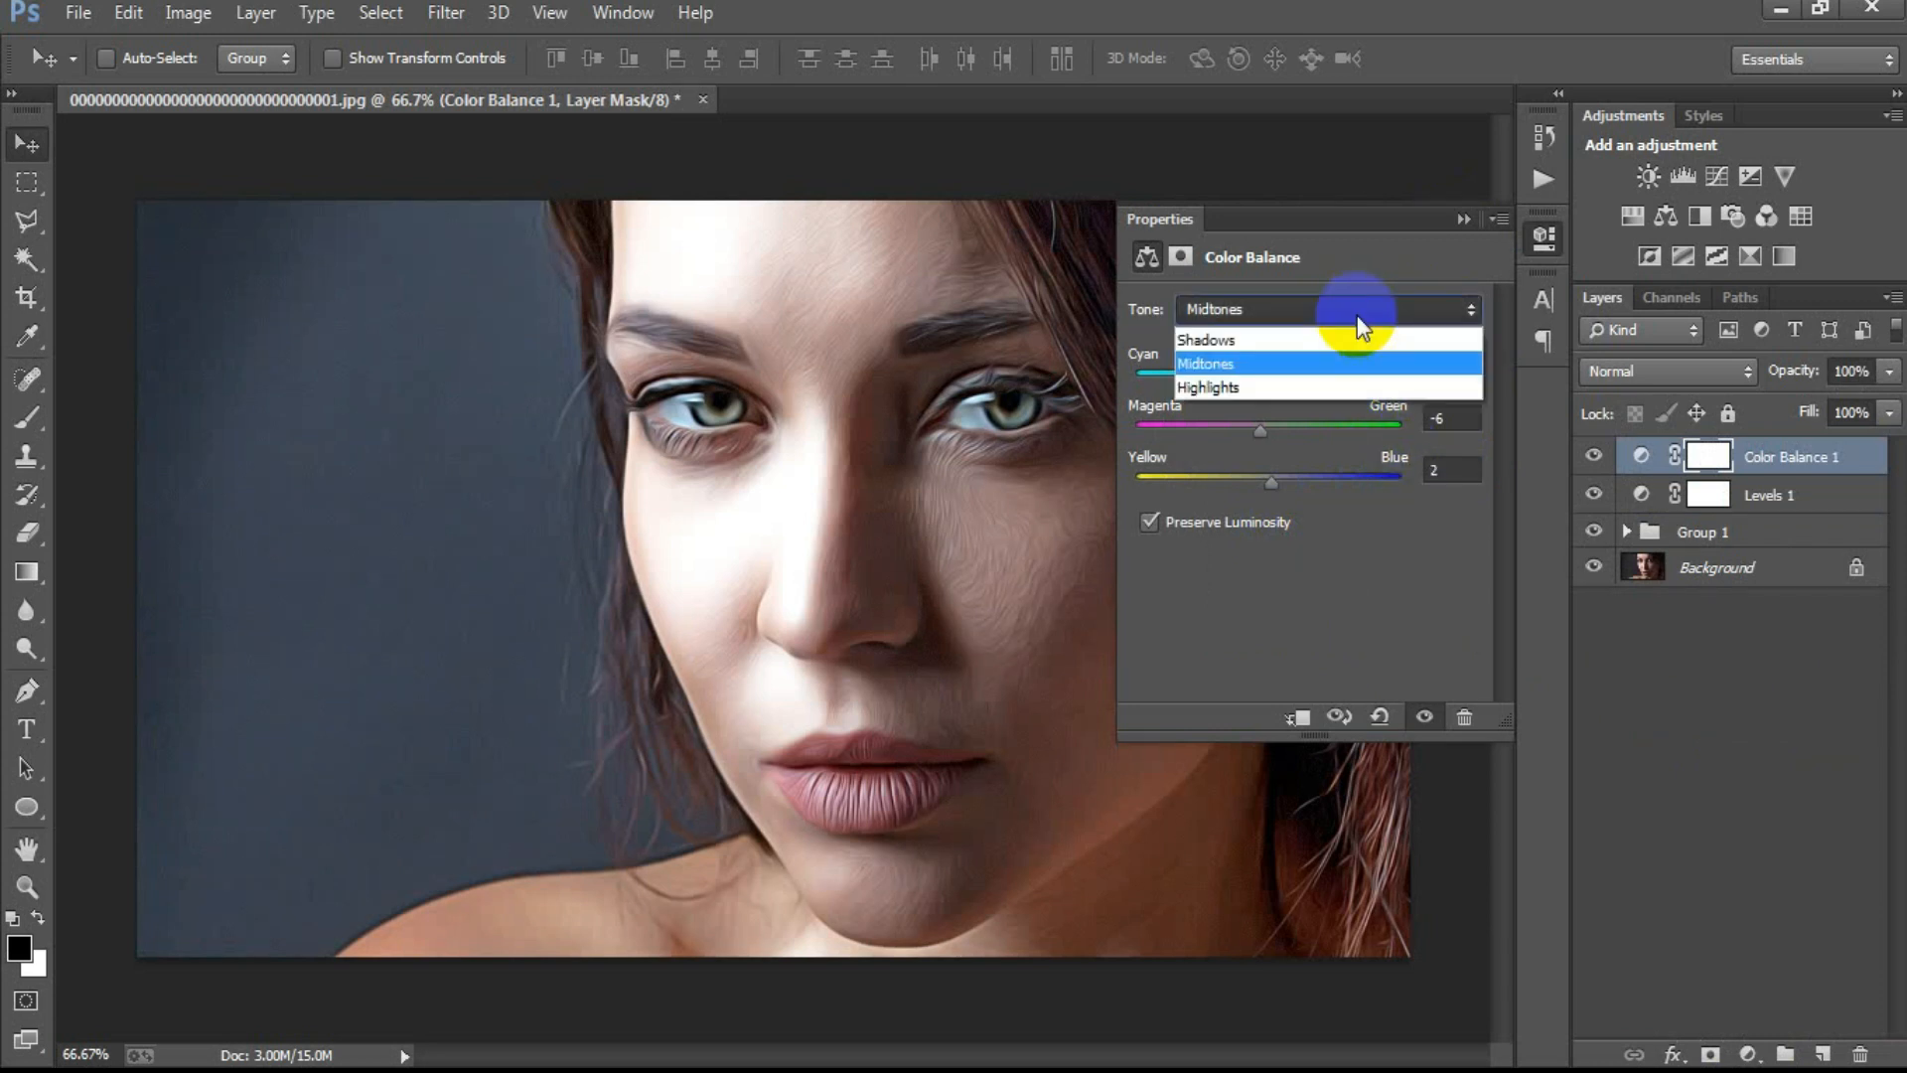
click(1357, 340)
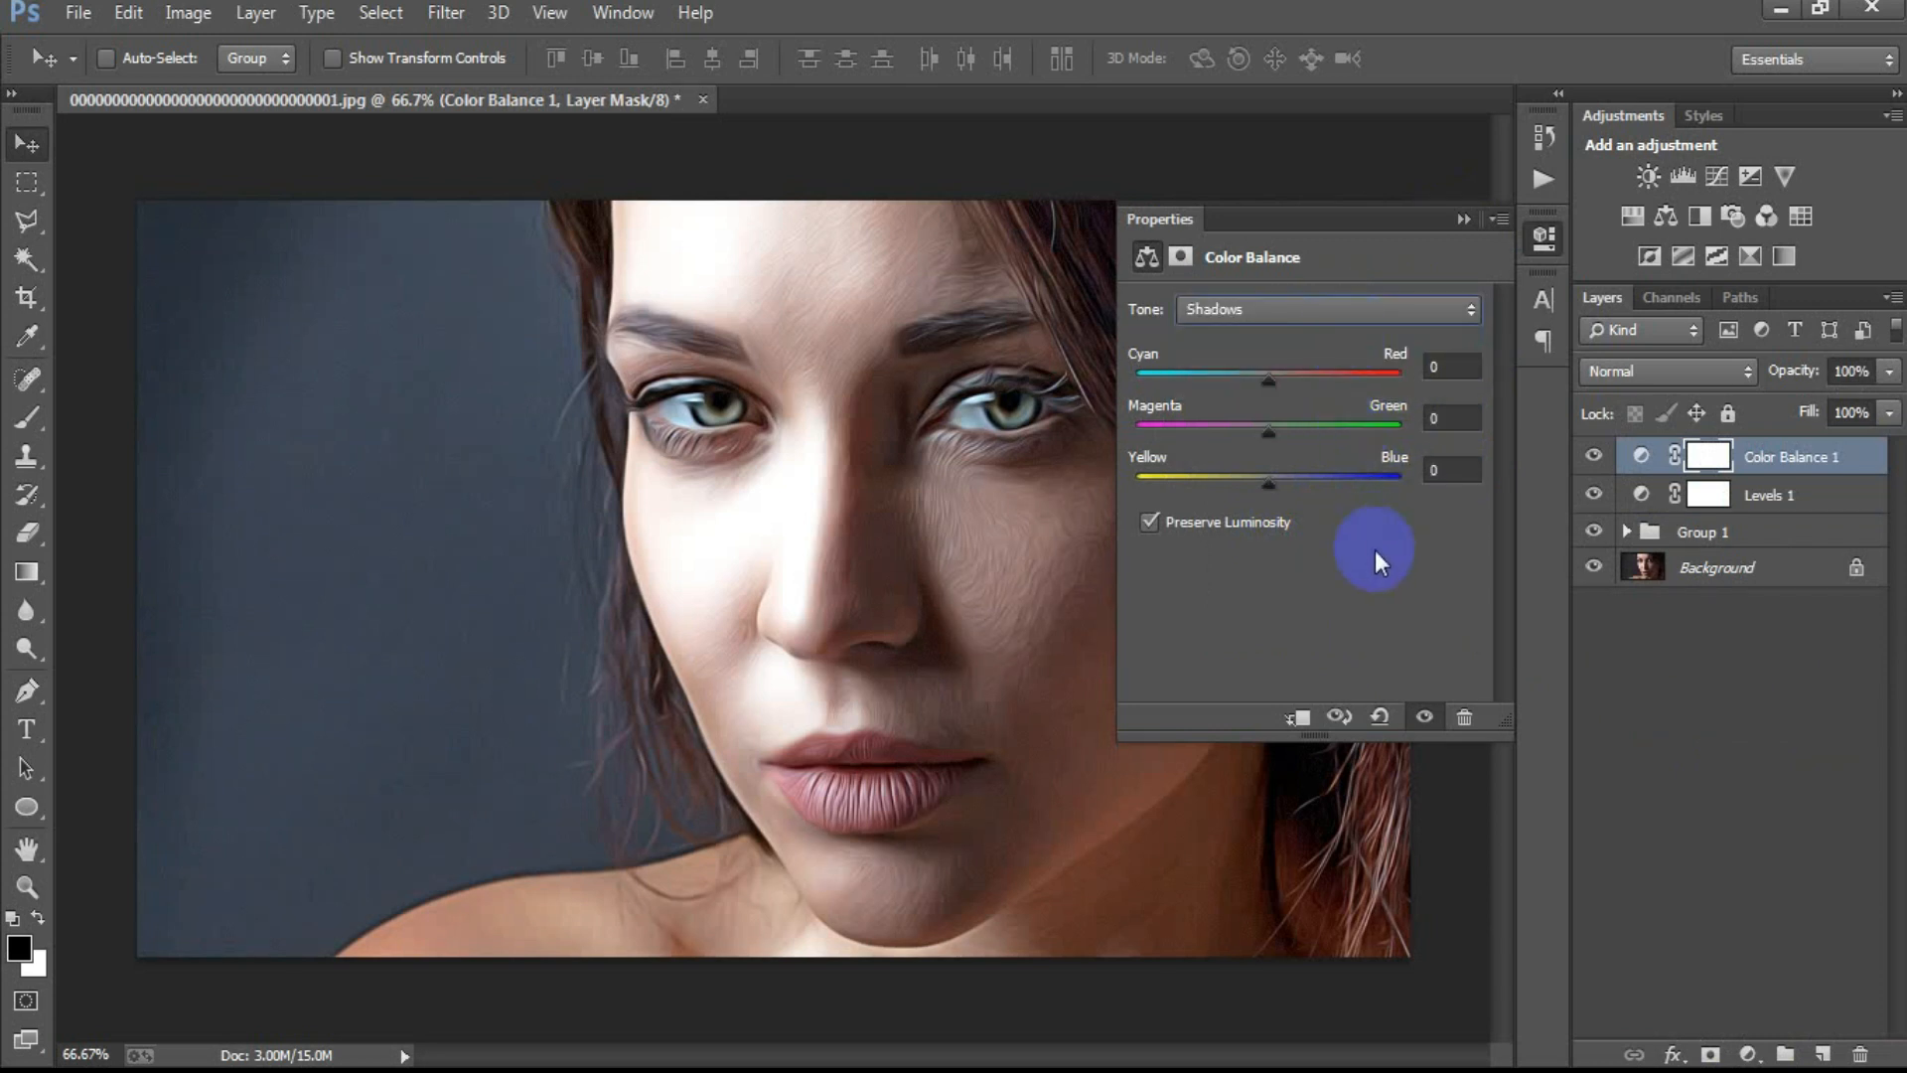
click(1450, 366)
text(-3)
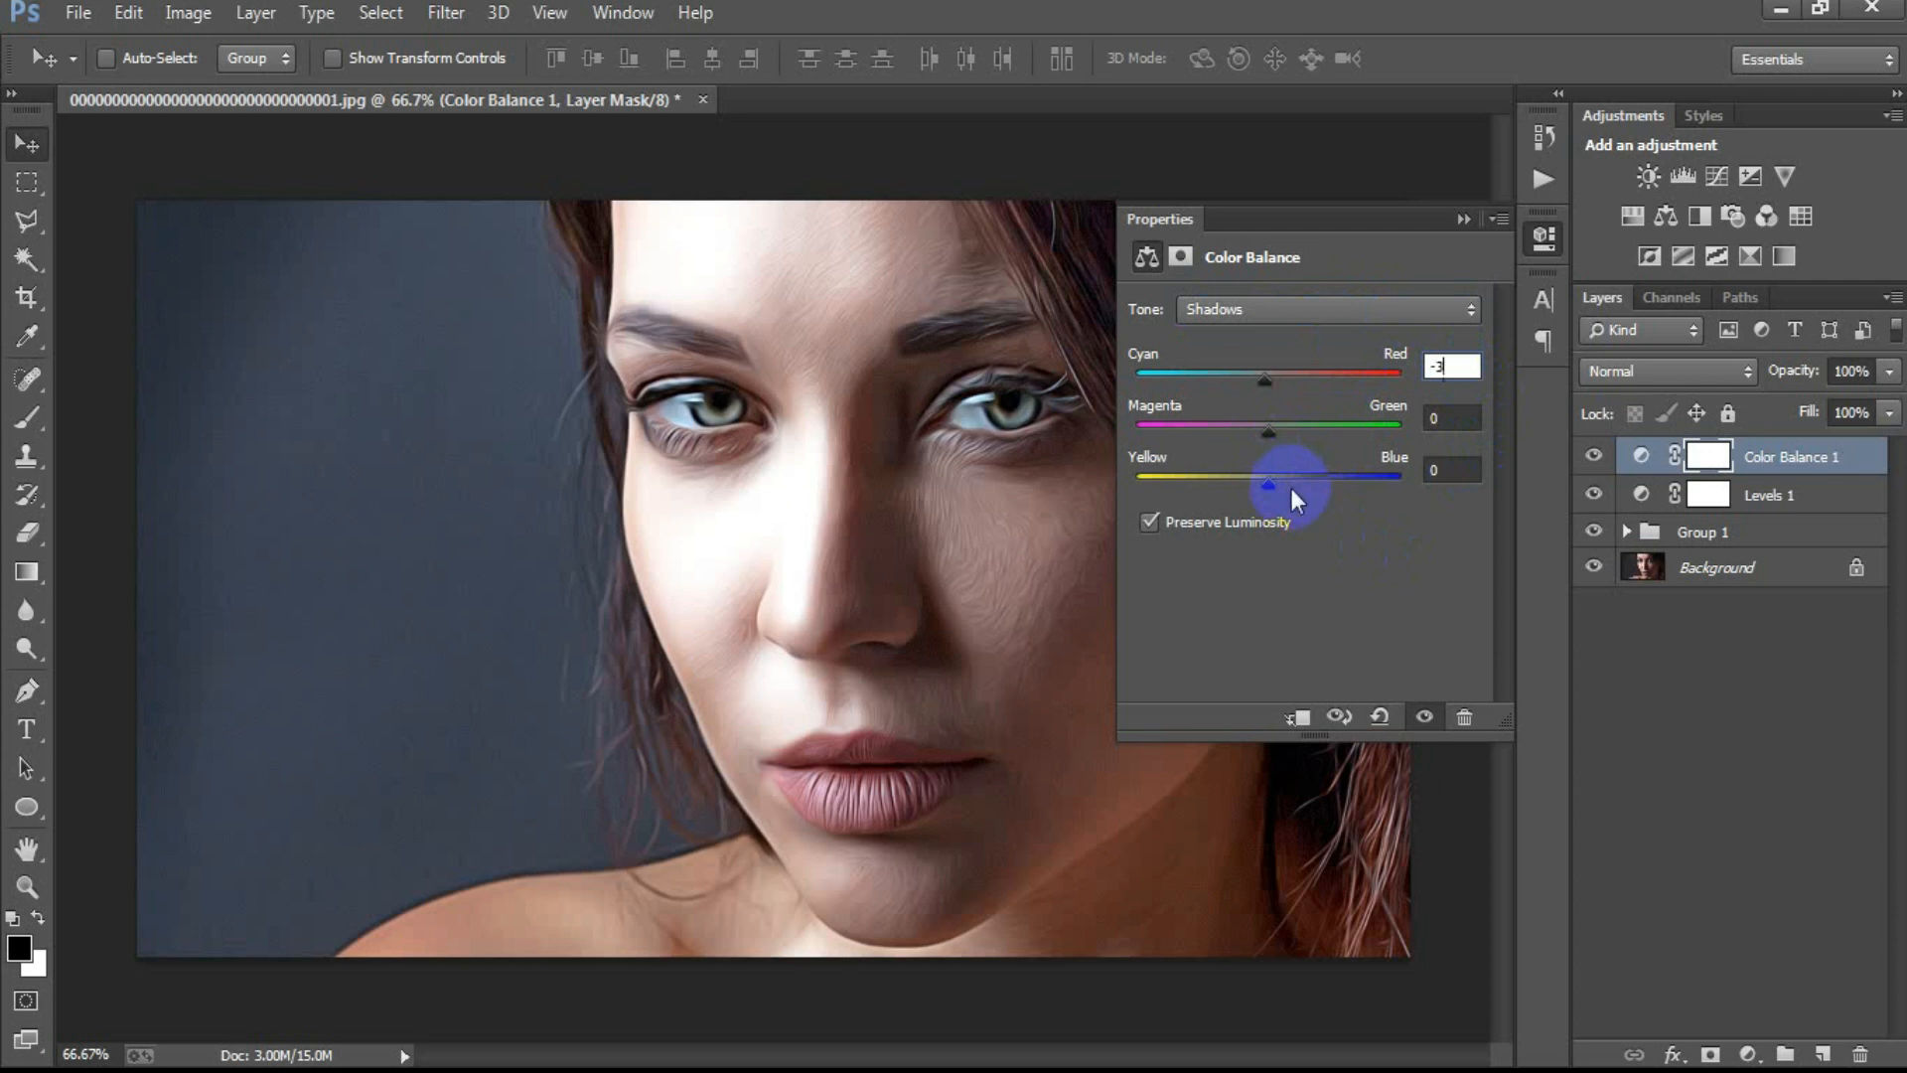
click(1436, 418)
text(-2)
key(Tab)
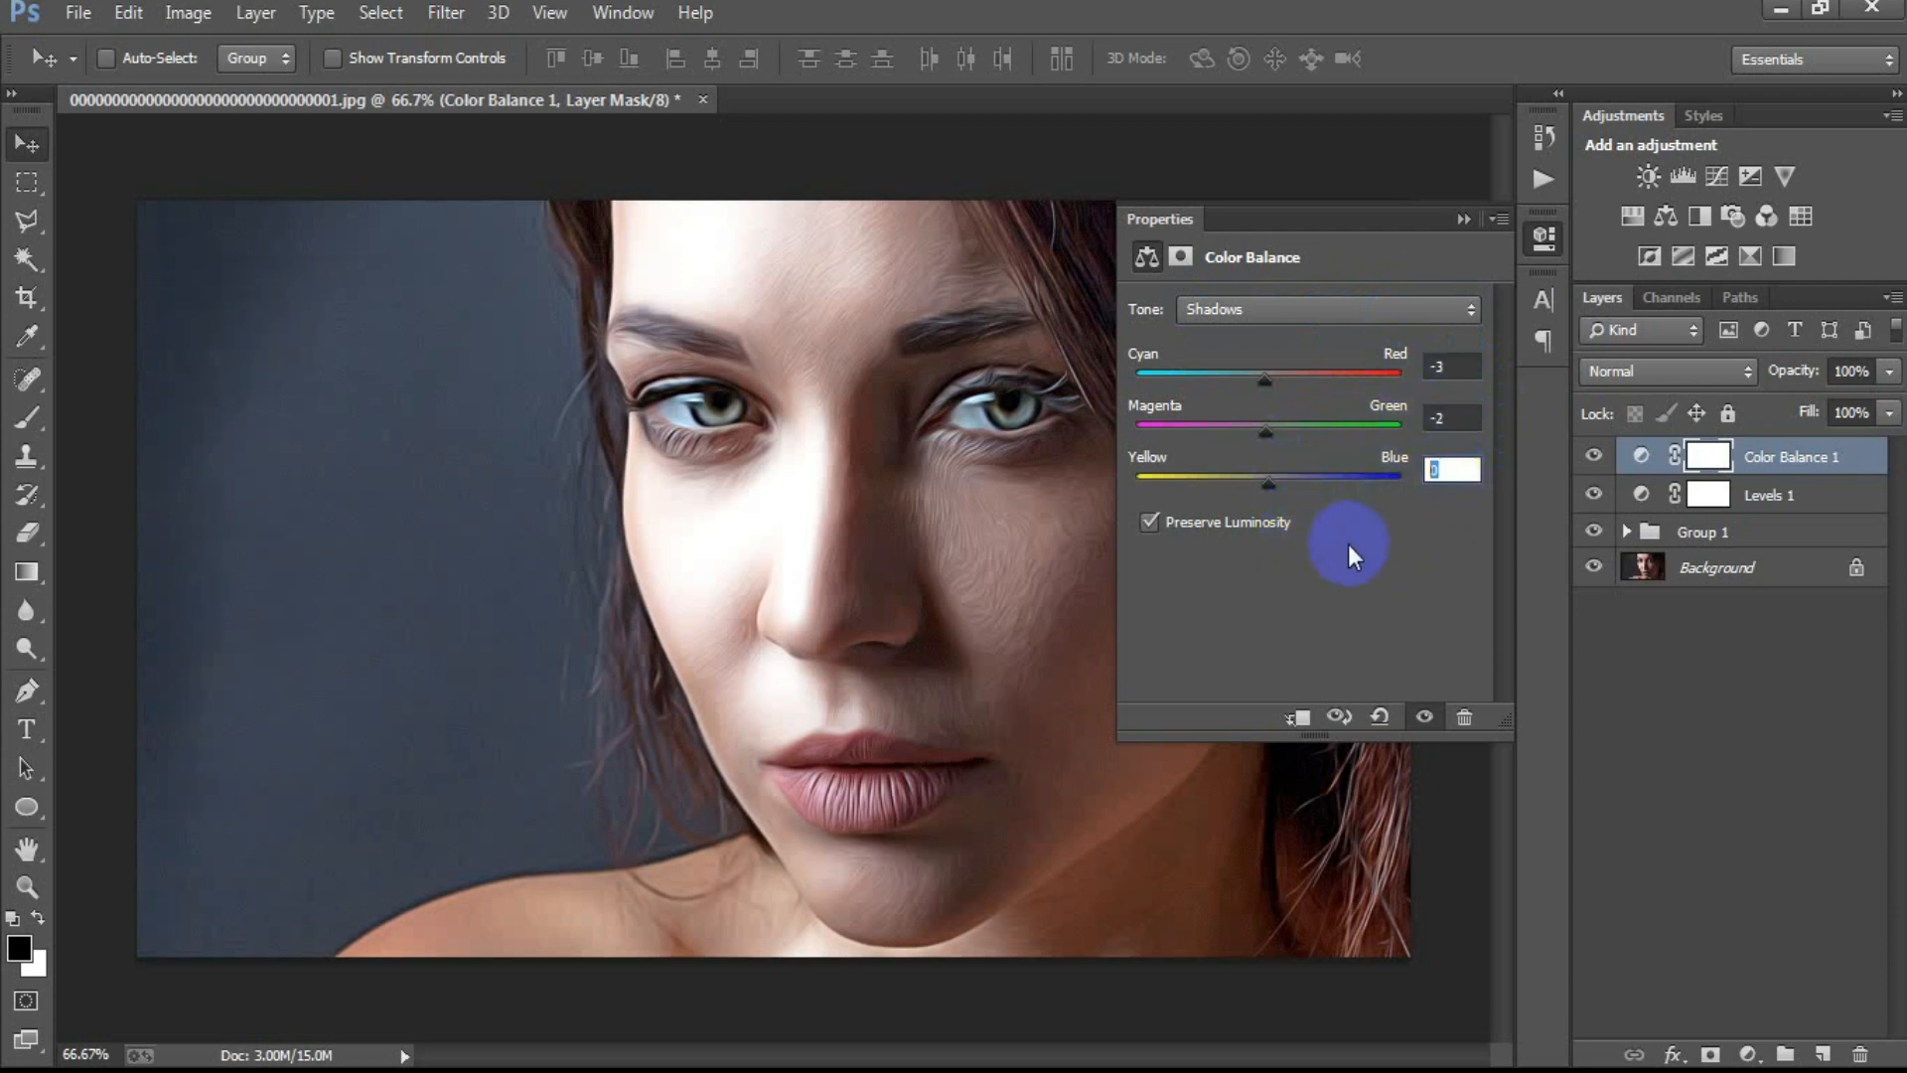
text(-2)
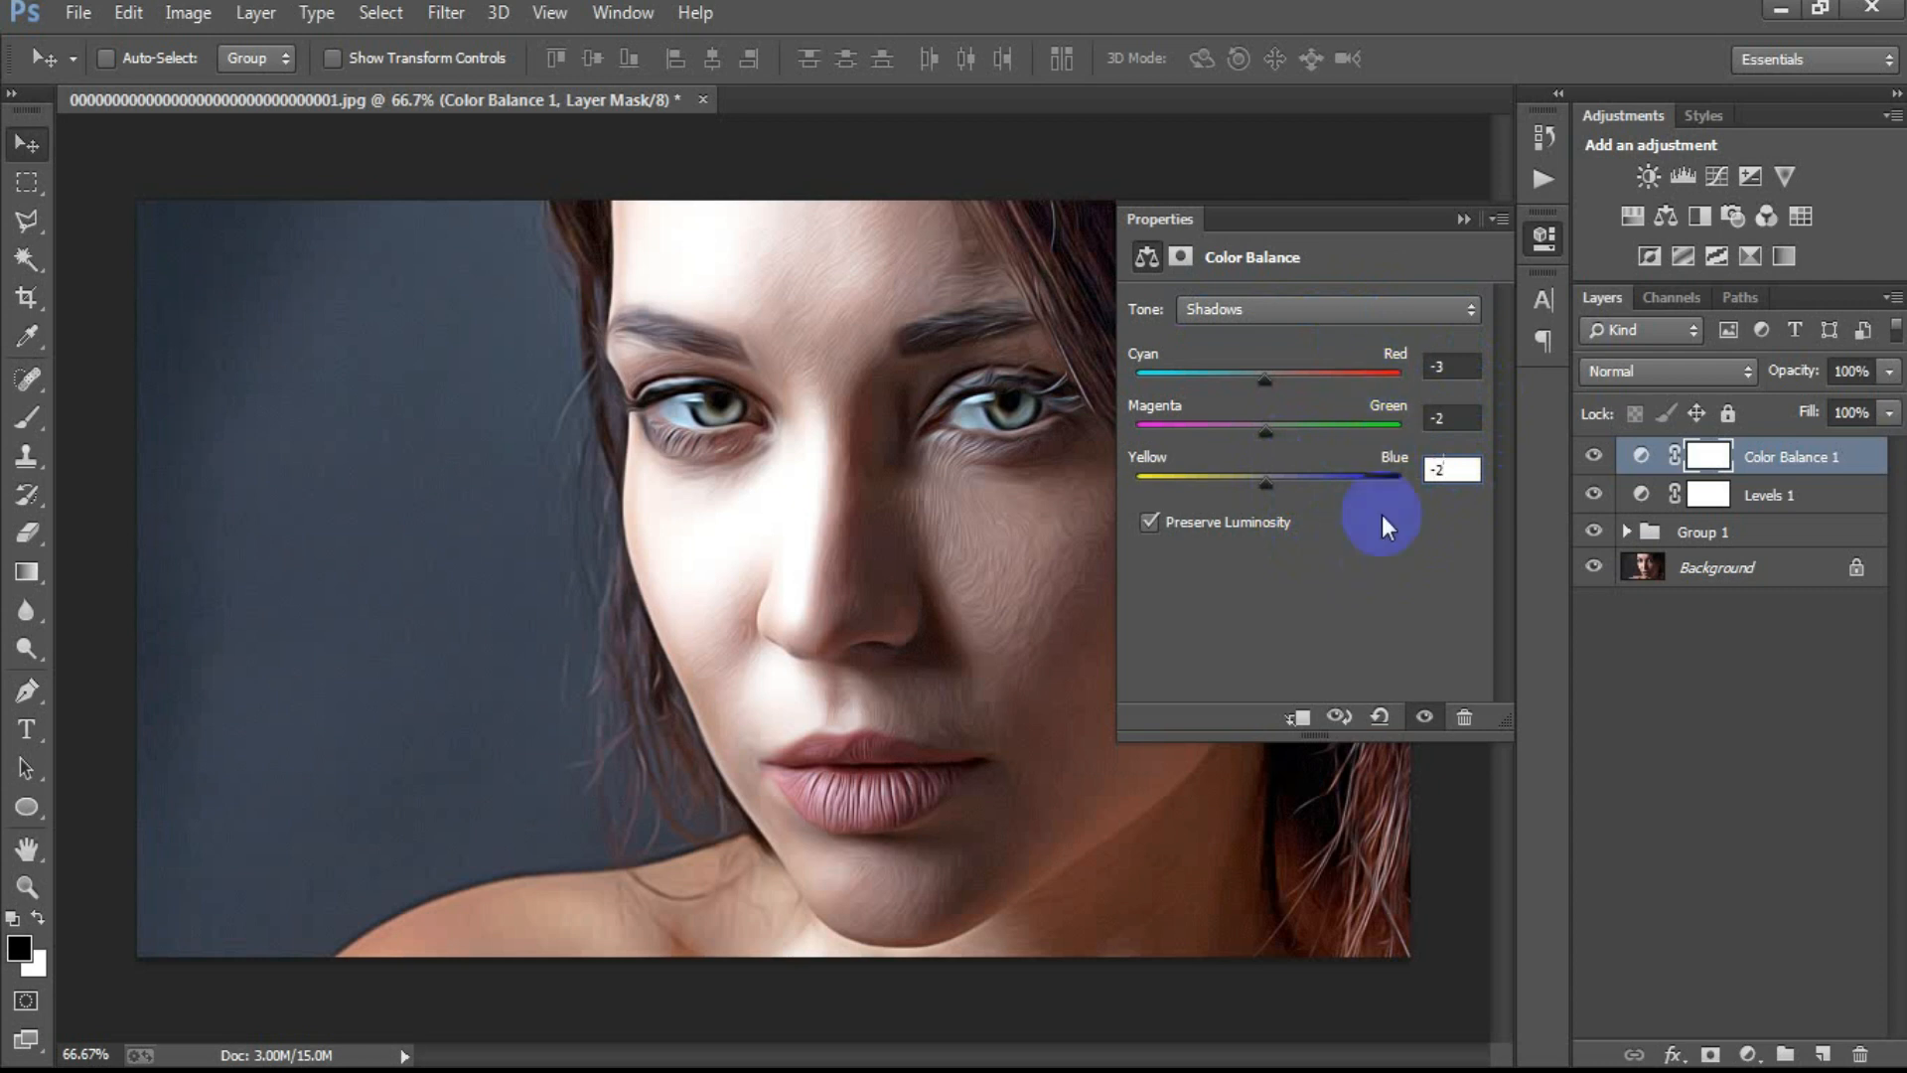
Step: Set the Color Balance Highlights to Cyan/Red -4, Magenta/Green -3 and Yellow/Blue 3
click(1295, 303)
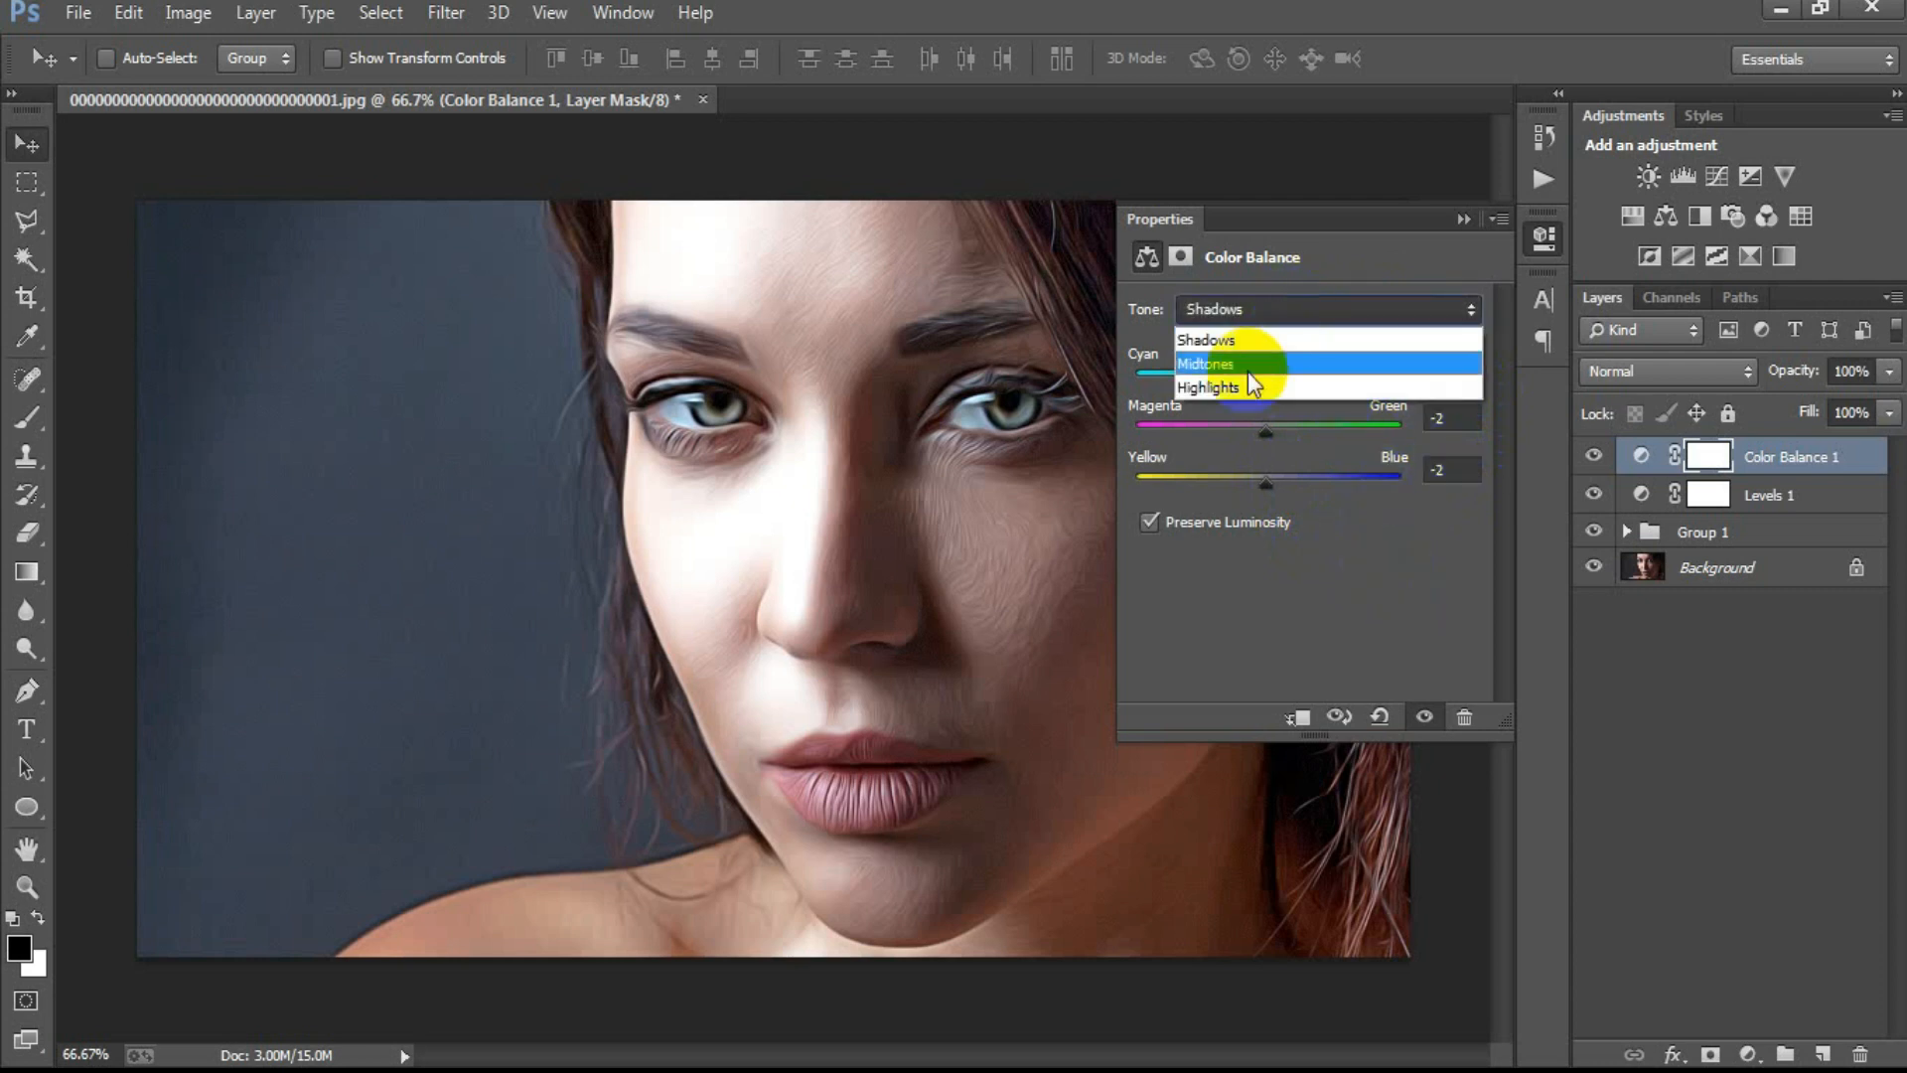
click(1239, 385)
click(1456, 369)
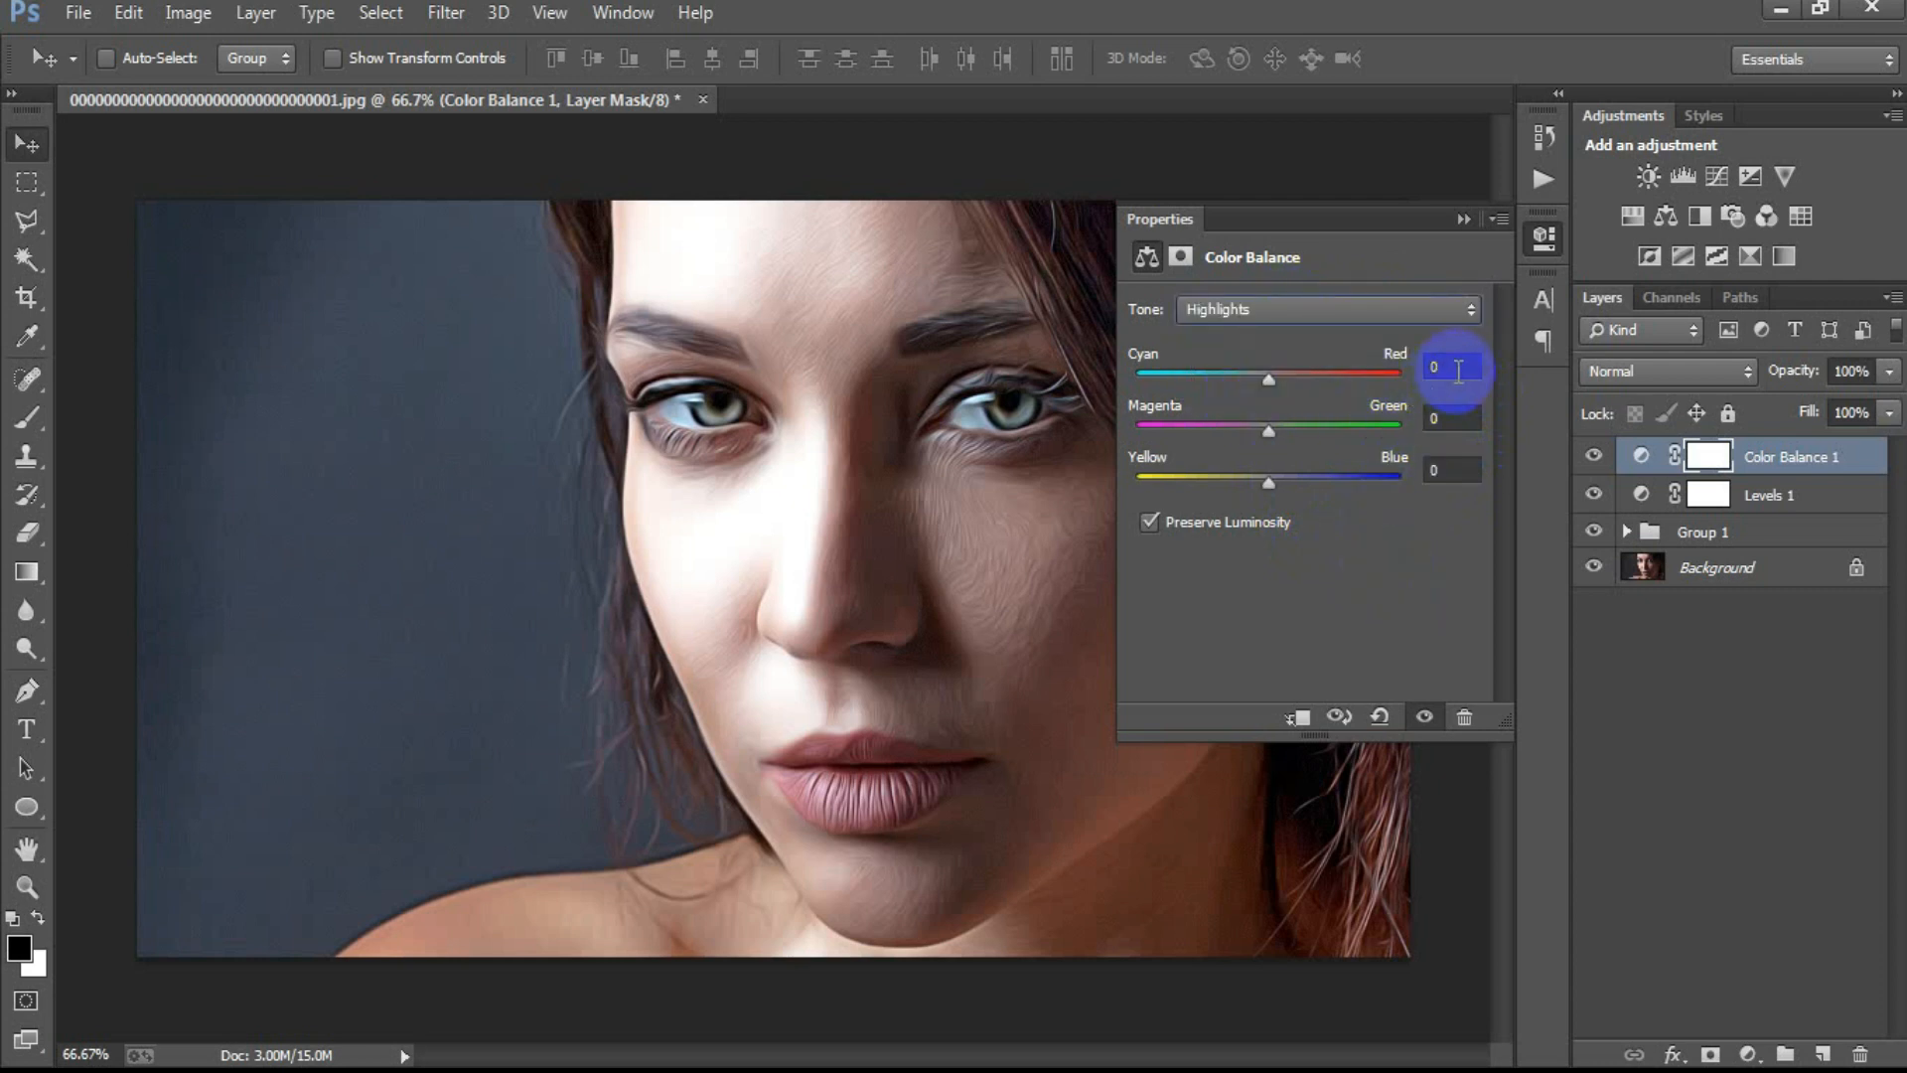
text(-4)
click(1450, 419)
text(-)
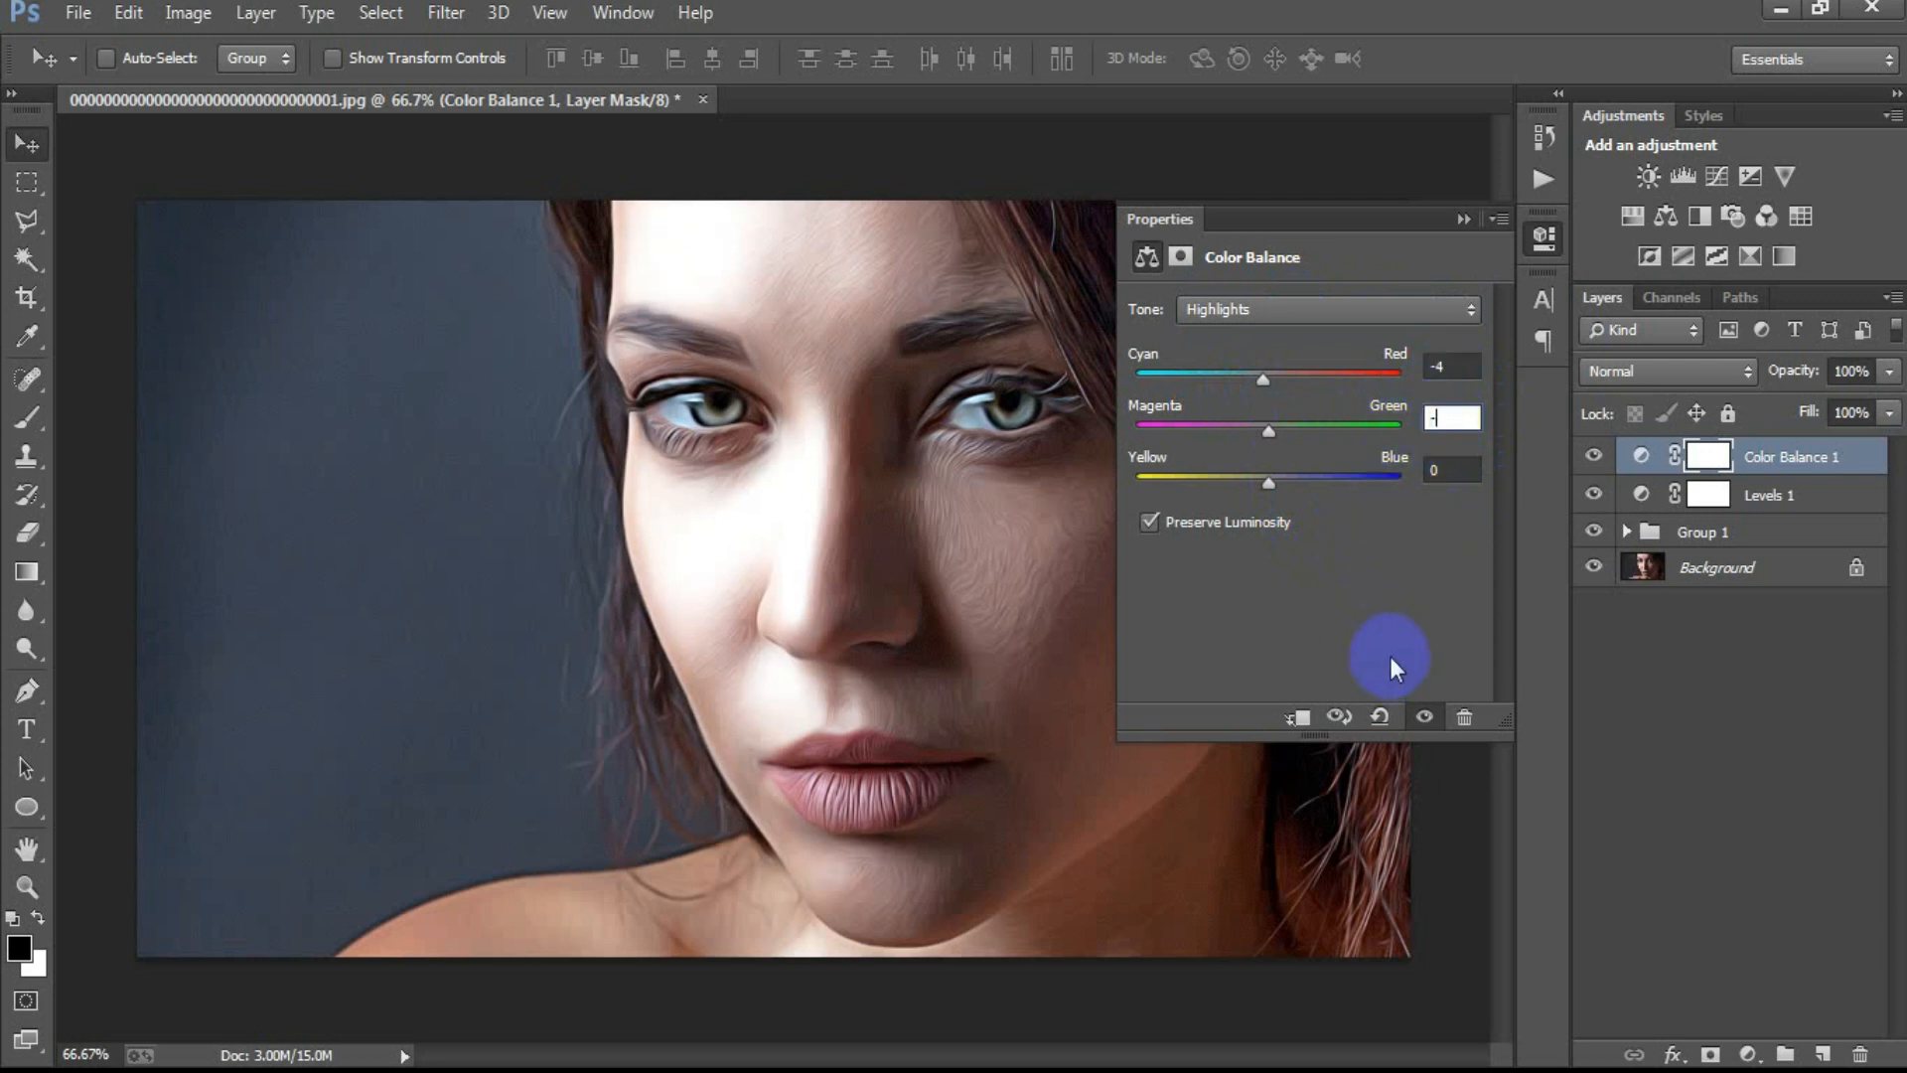
text(3)
click(1450, 471)
text(3)
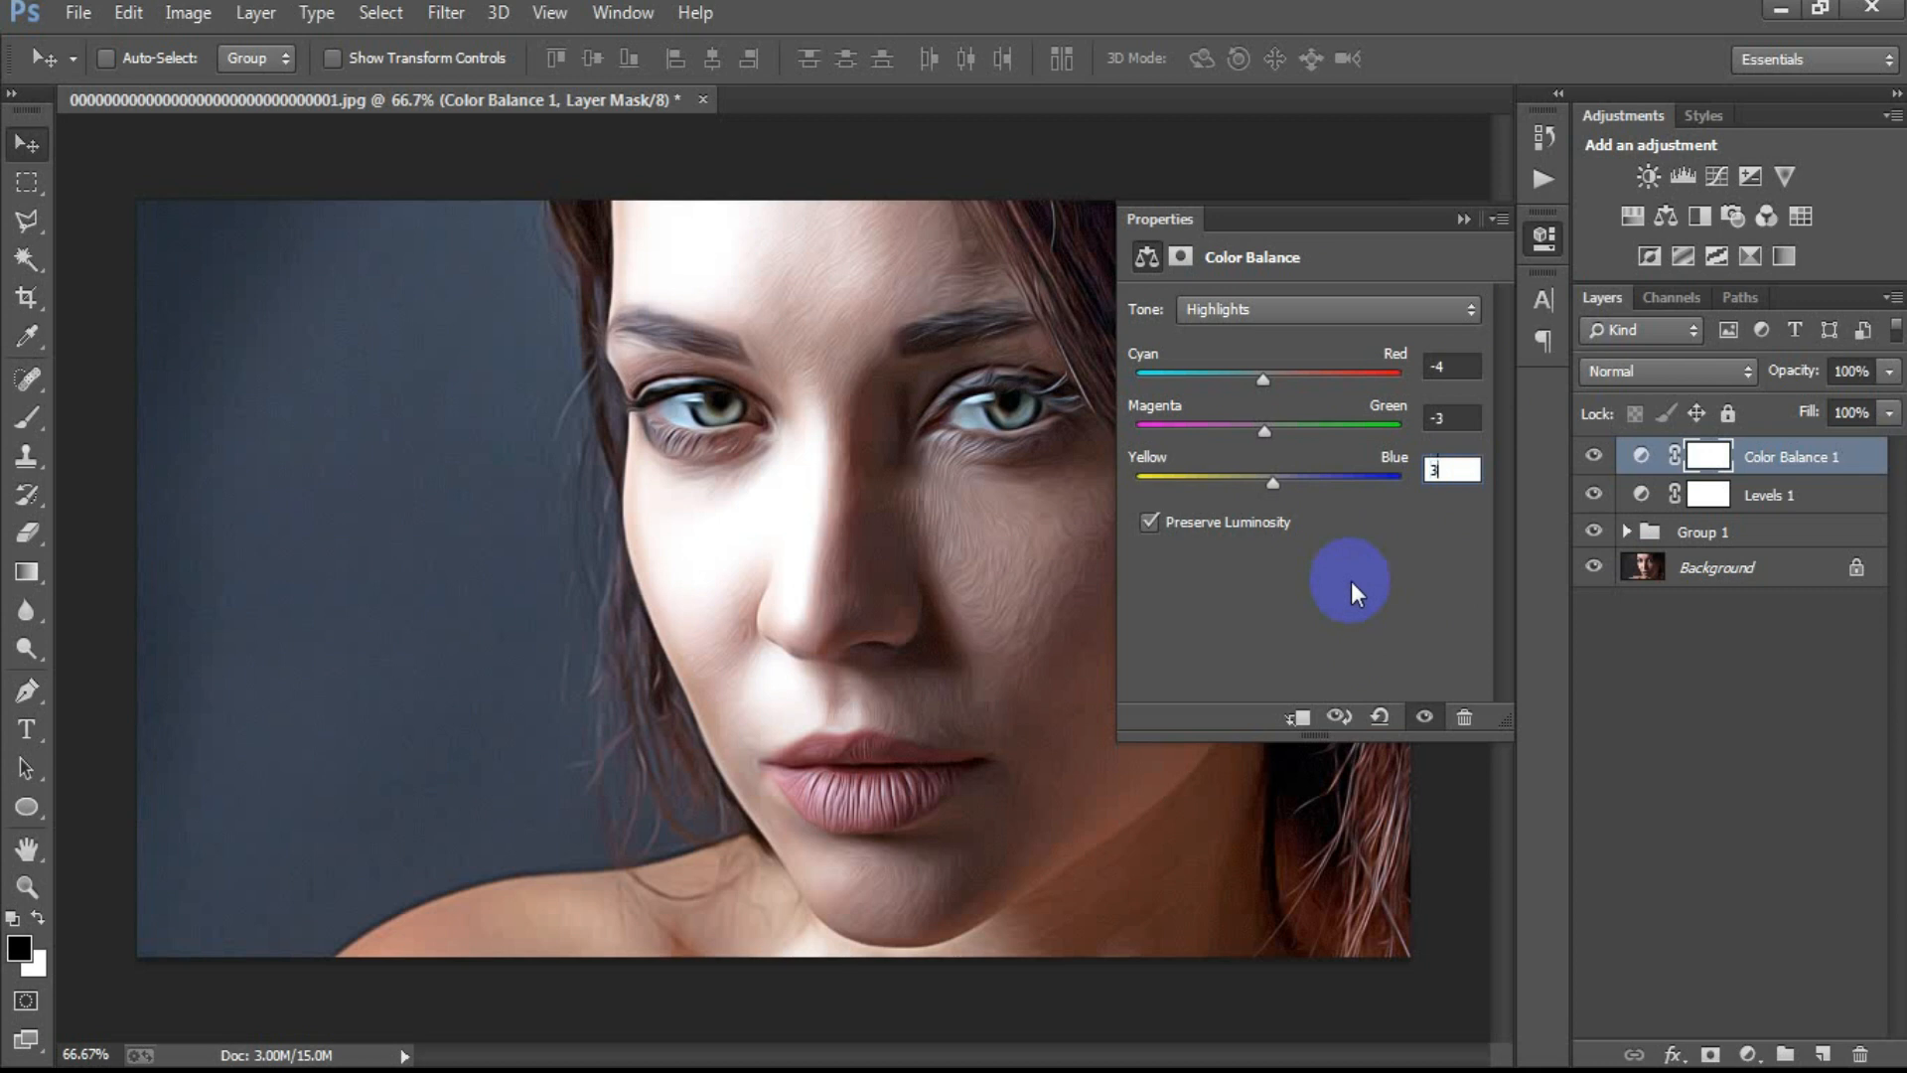
click(1462, 220)
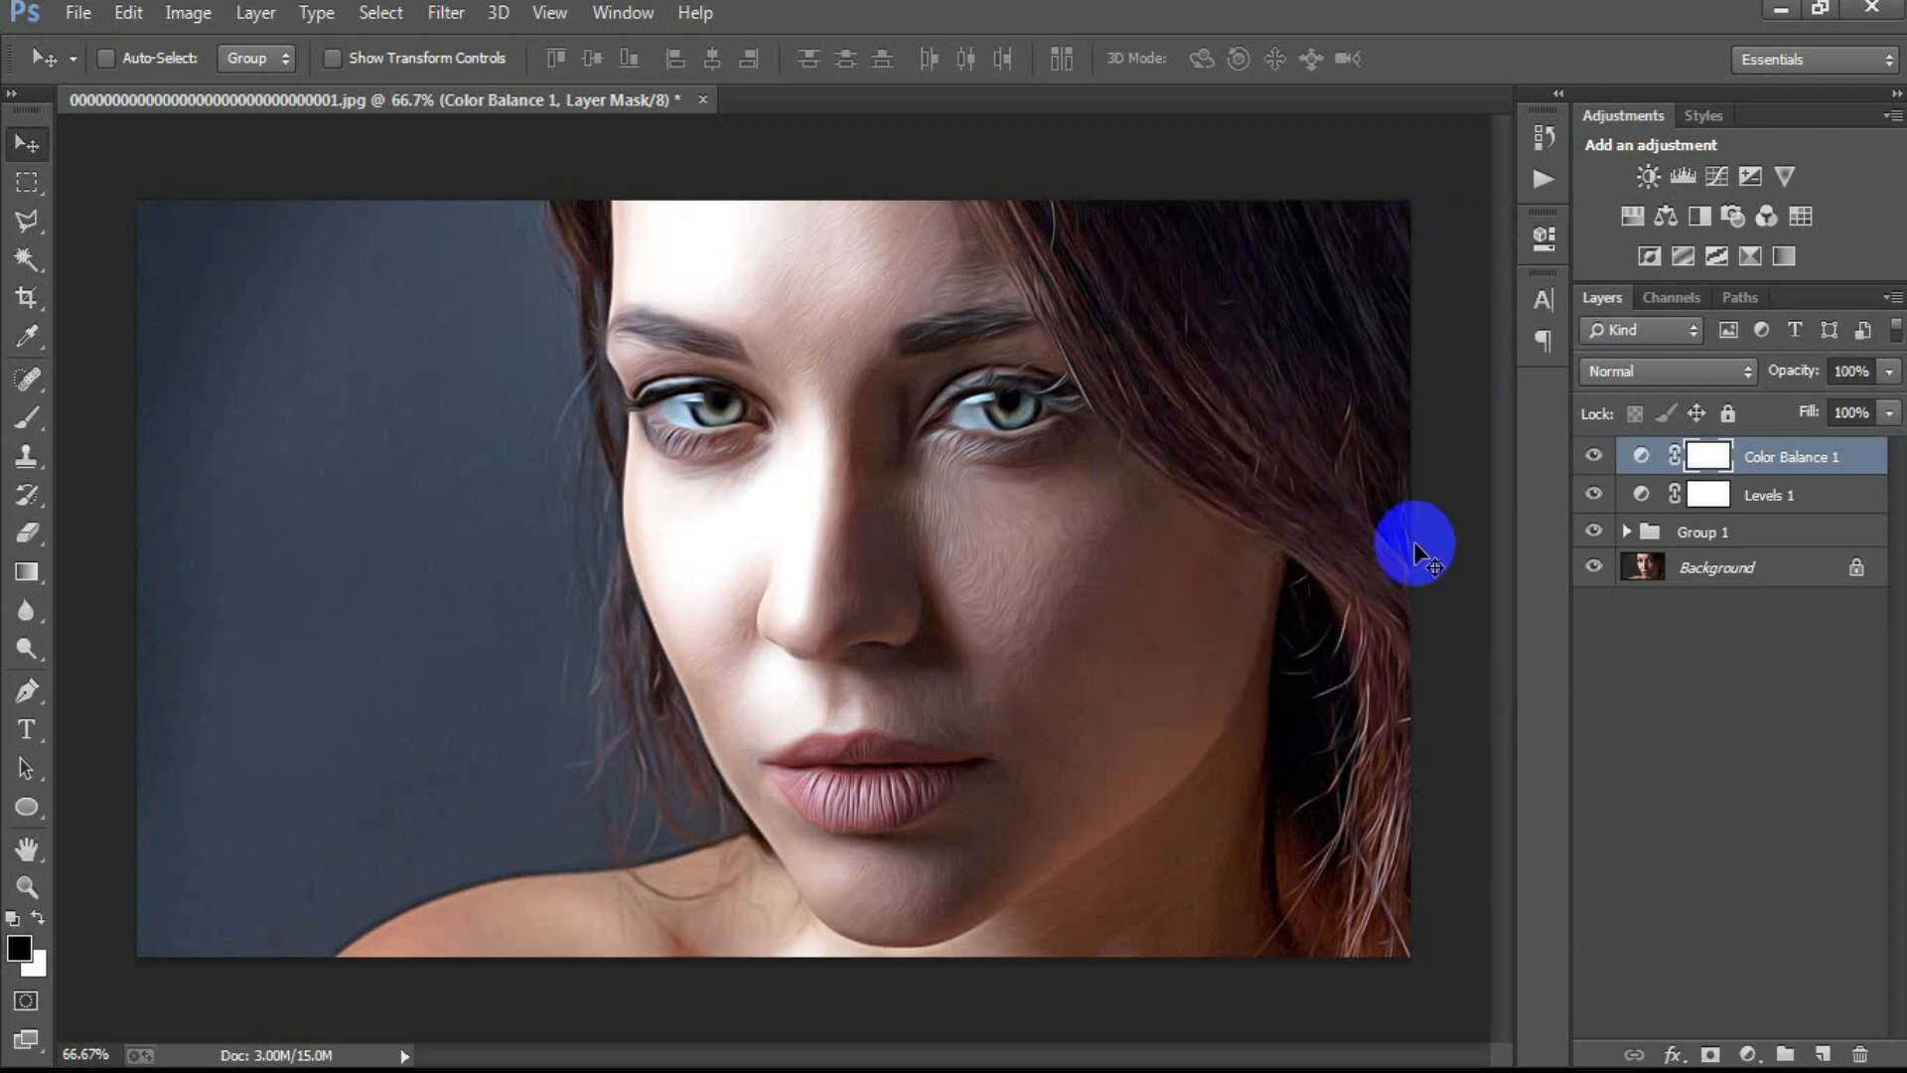
Step: Add a Vibrance adjustment layer with Vibrance 21 and Saturation 4
click(1748, 1053)
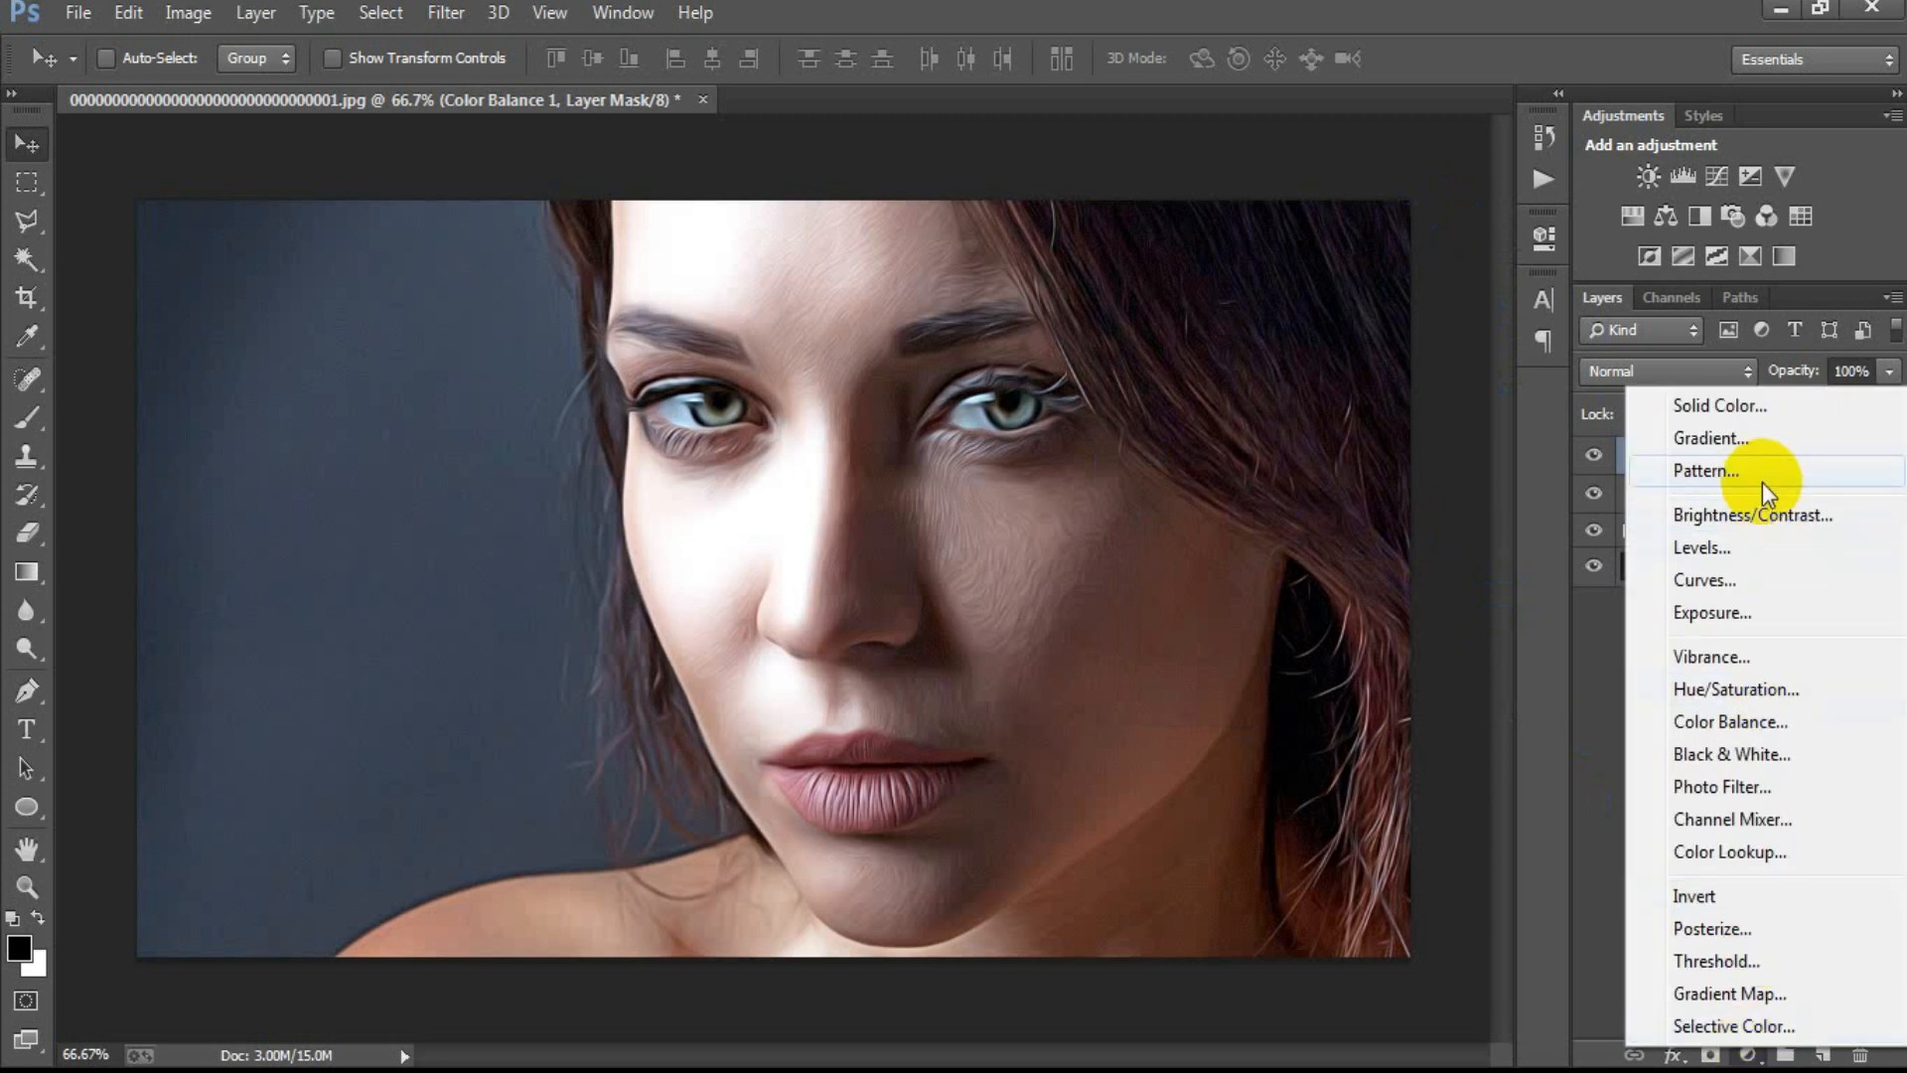
click(1710, 657)
click(1458, 308)
text(21)
click(1472, 373)
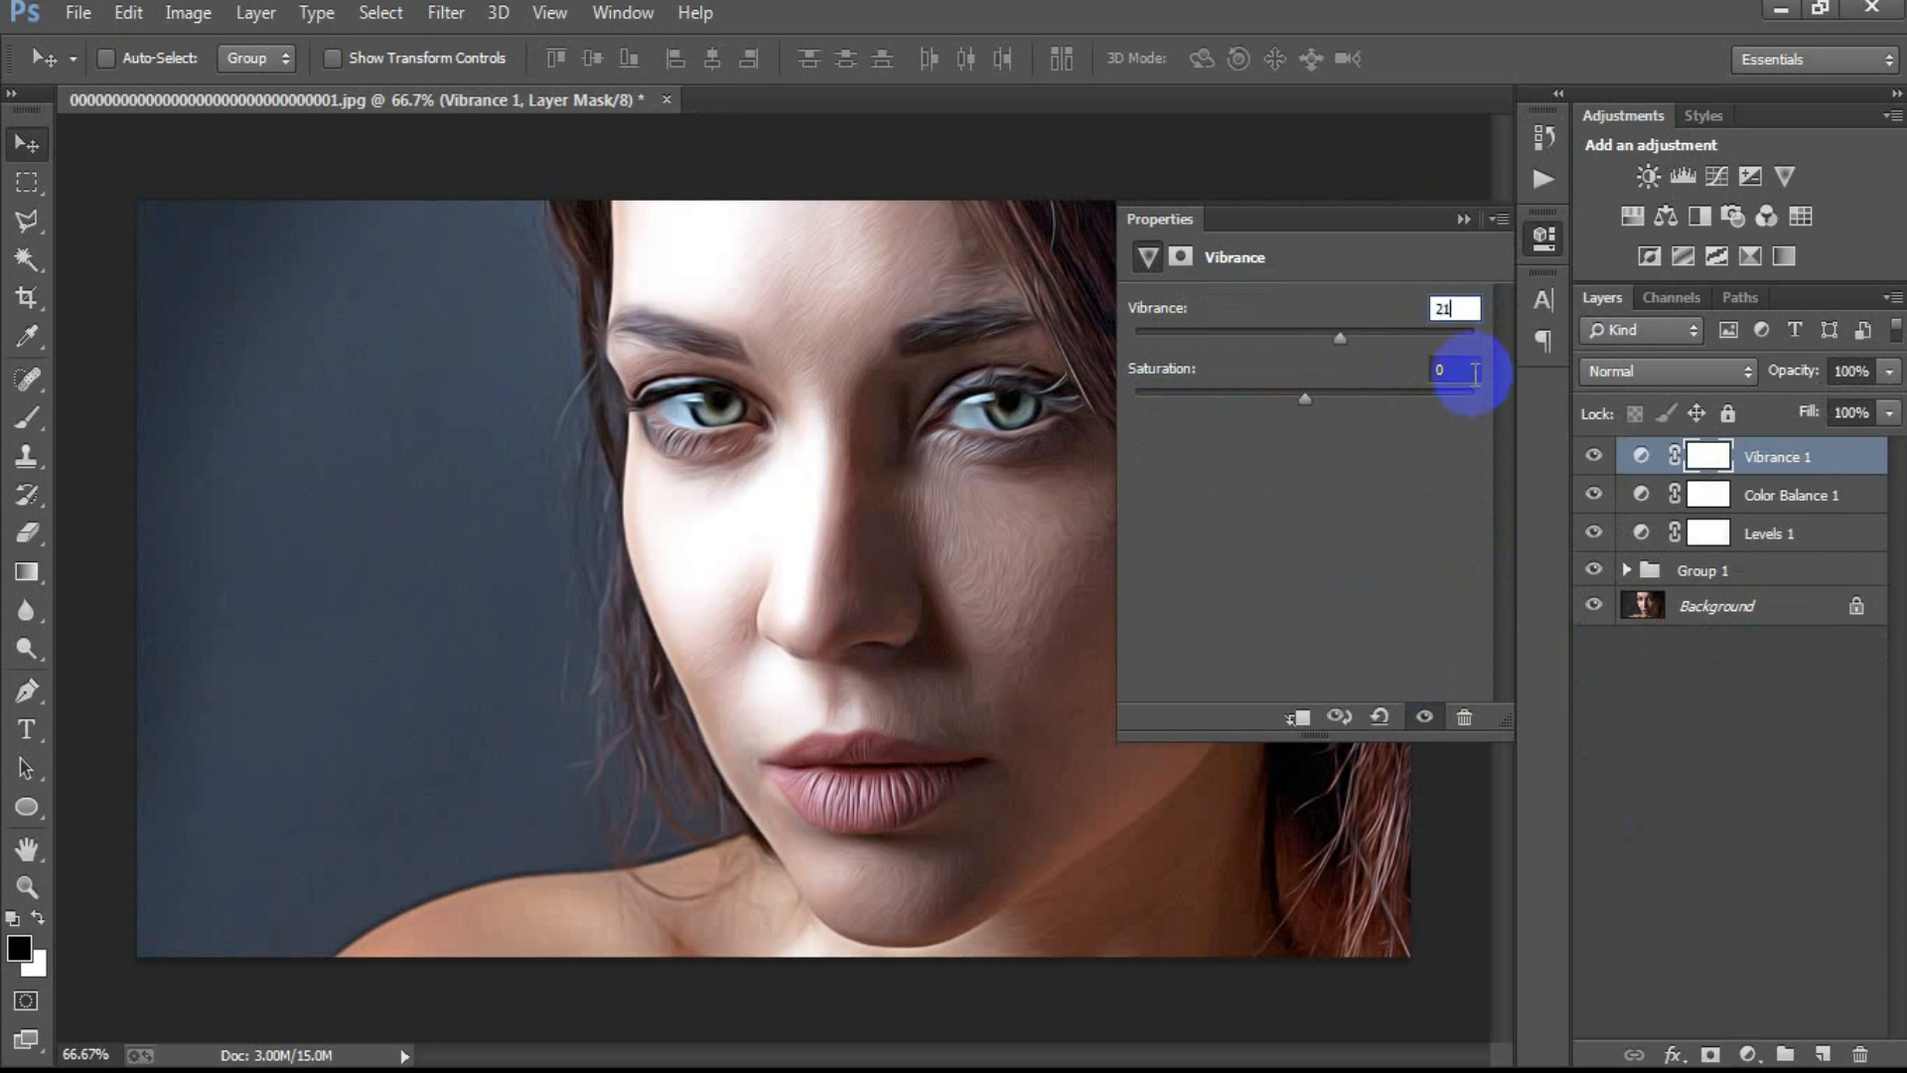
text(4)
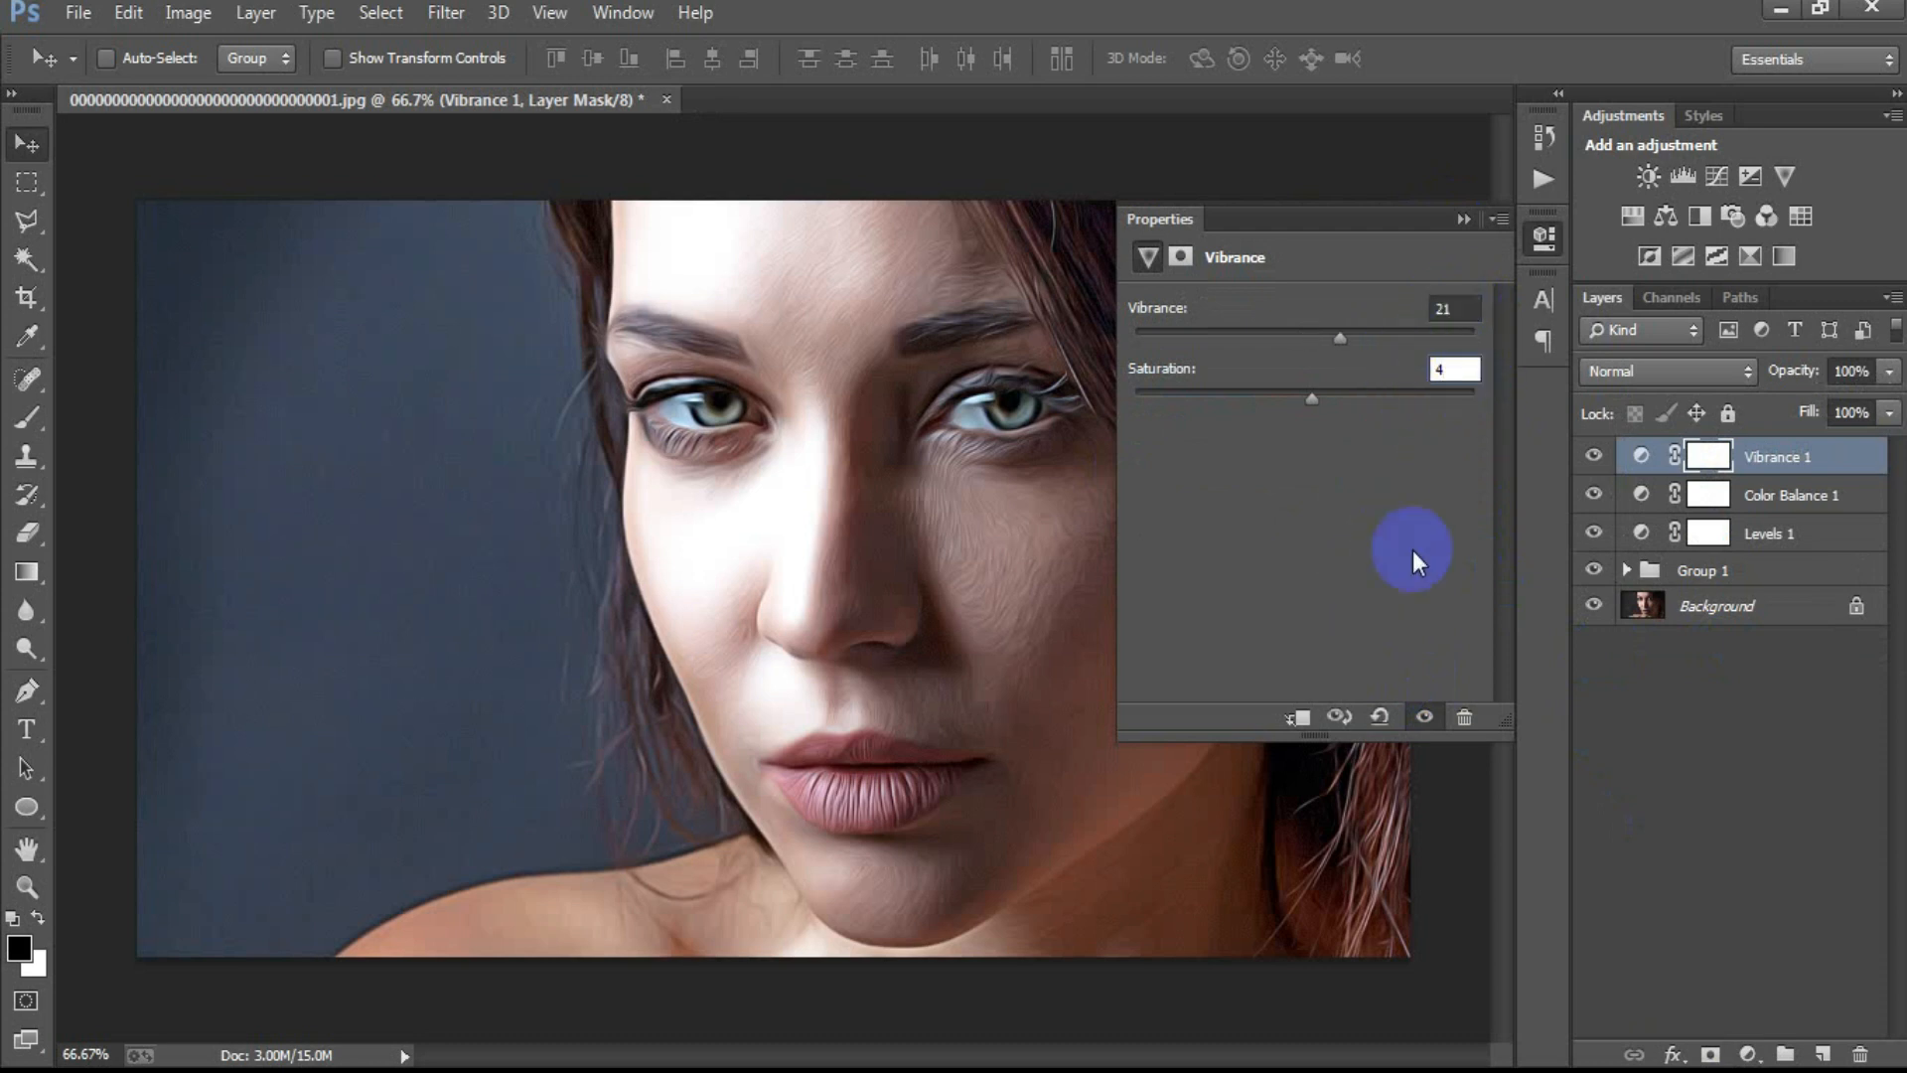
click(1462, 219)
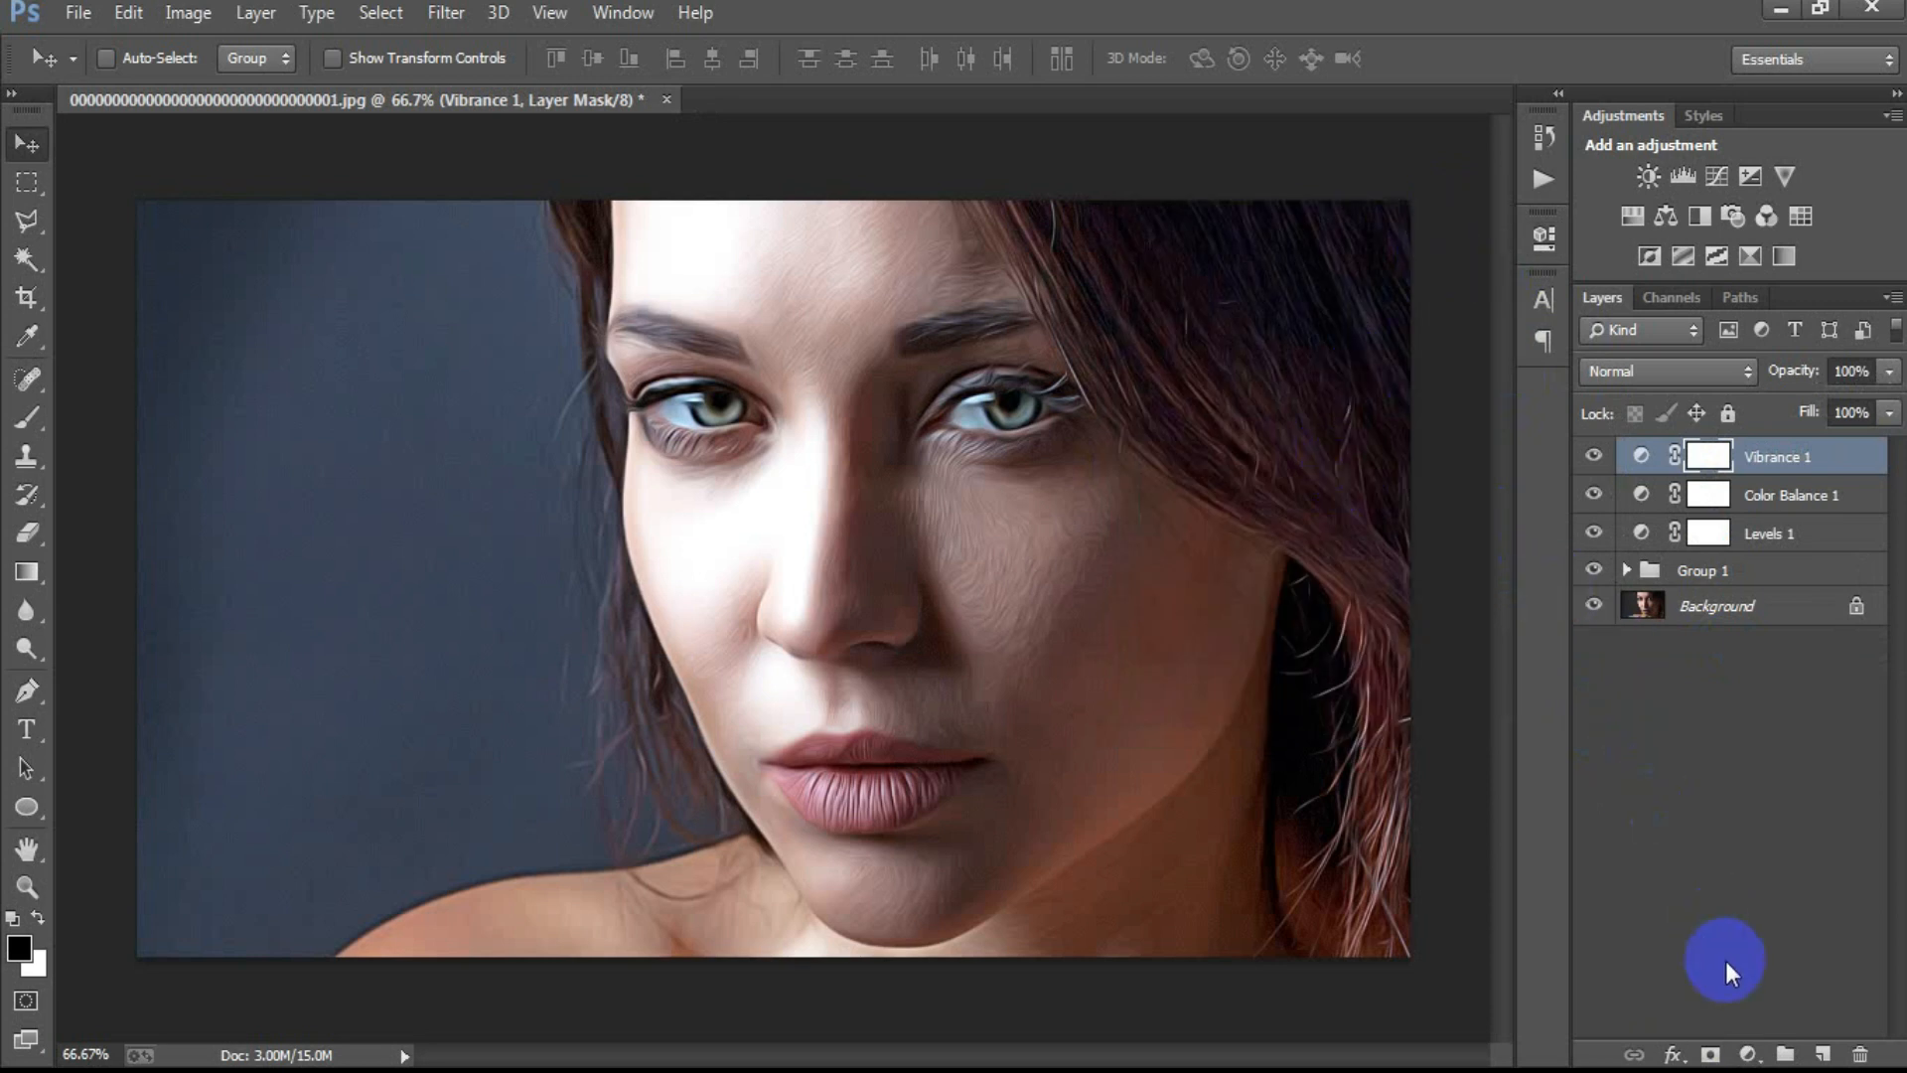
Step: Add a Color Lookup adjustment layer using the 3Strip.look 3D LUT
click(1748, 1053)
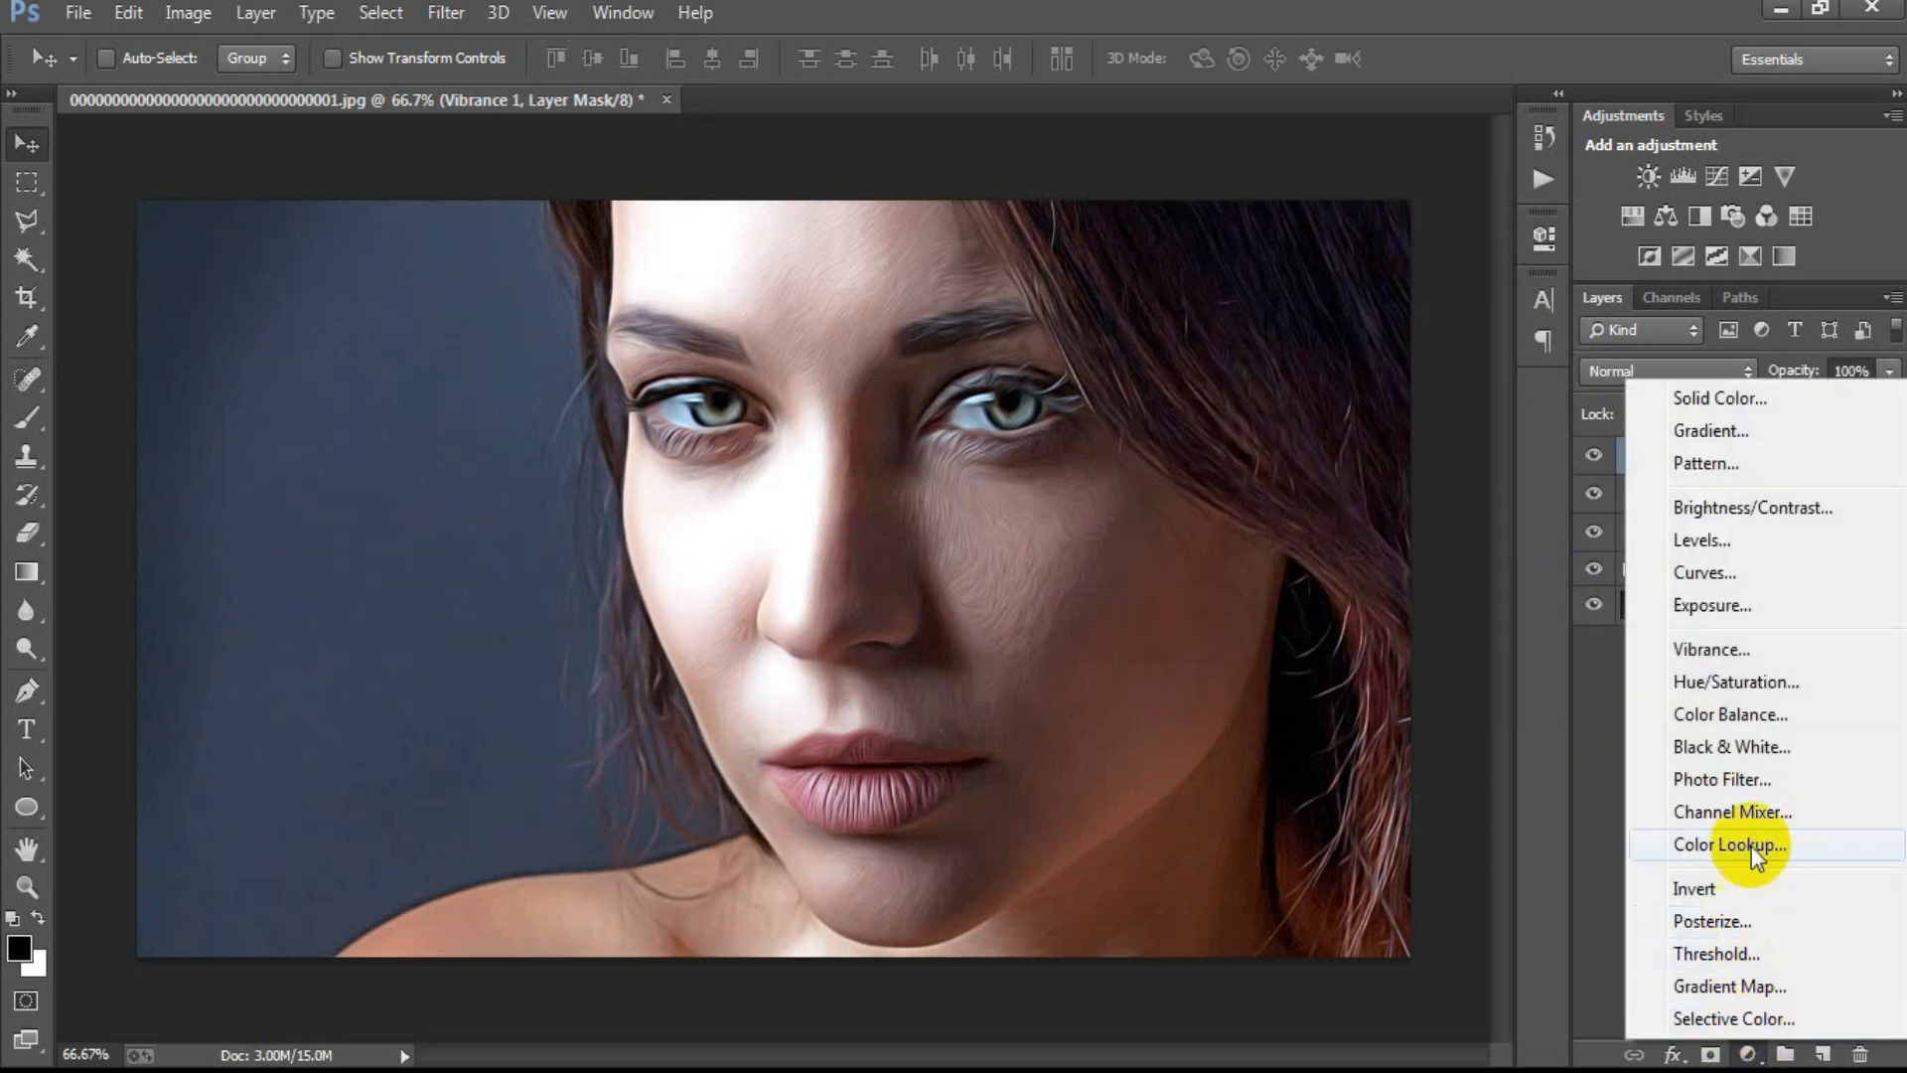
click(1824, 843)
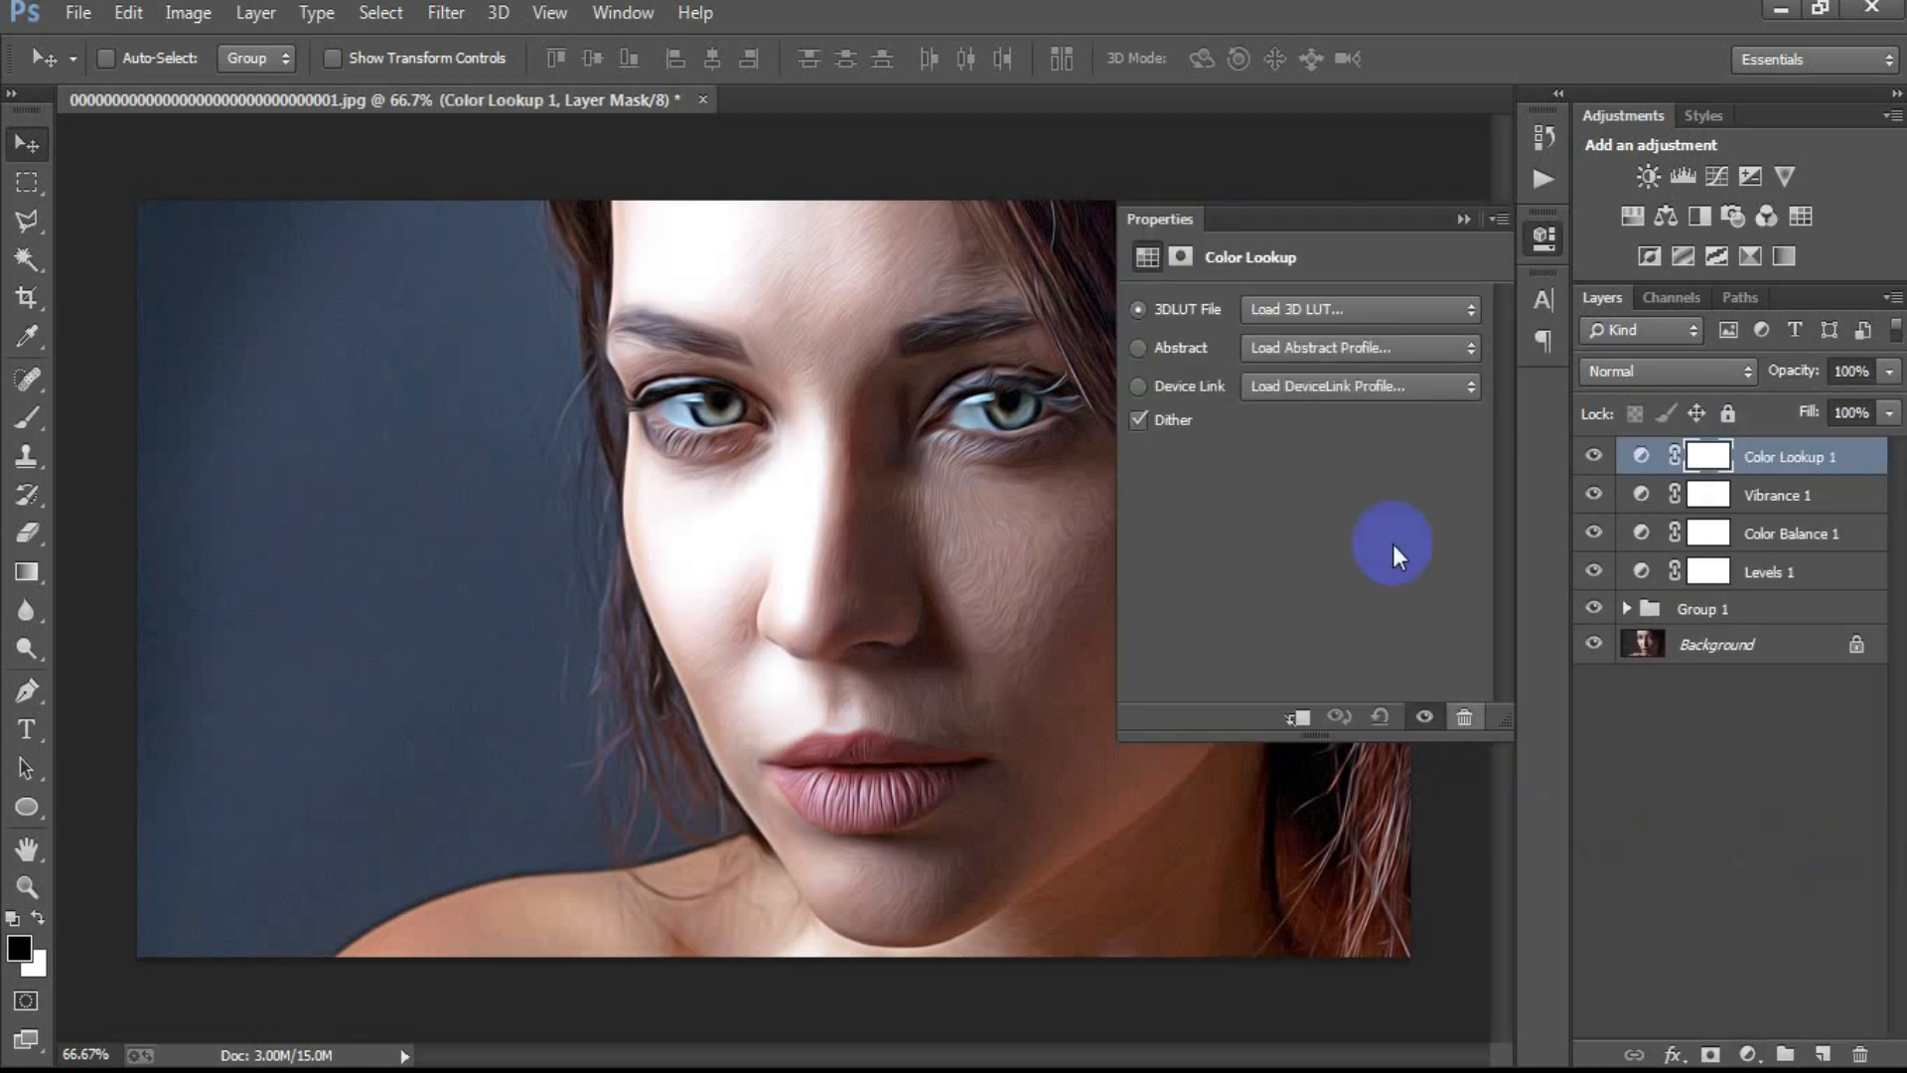
click(1289, 312)
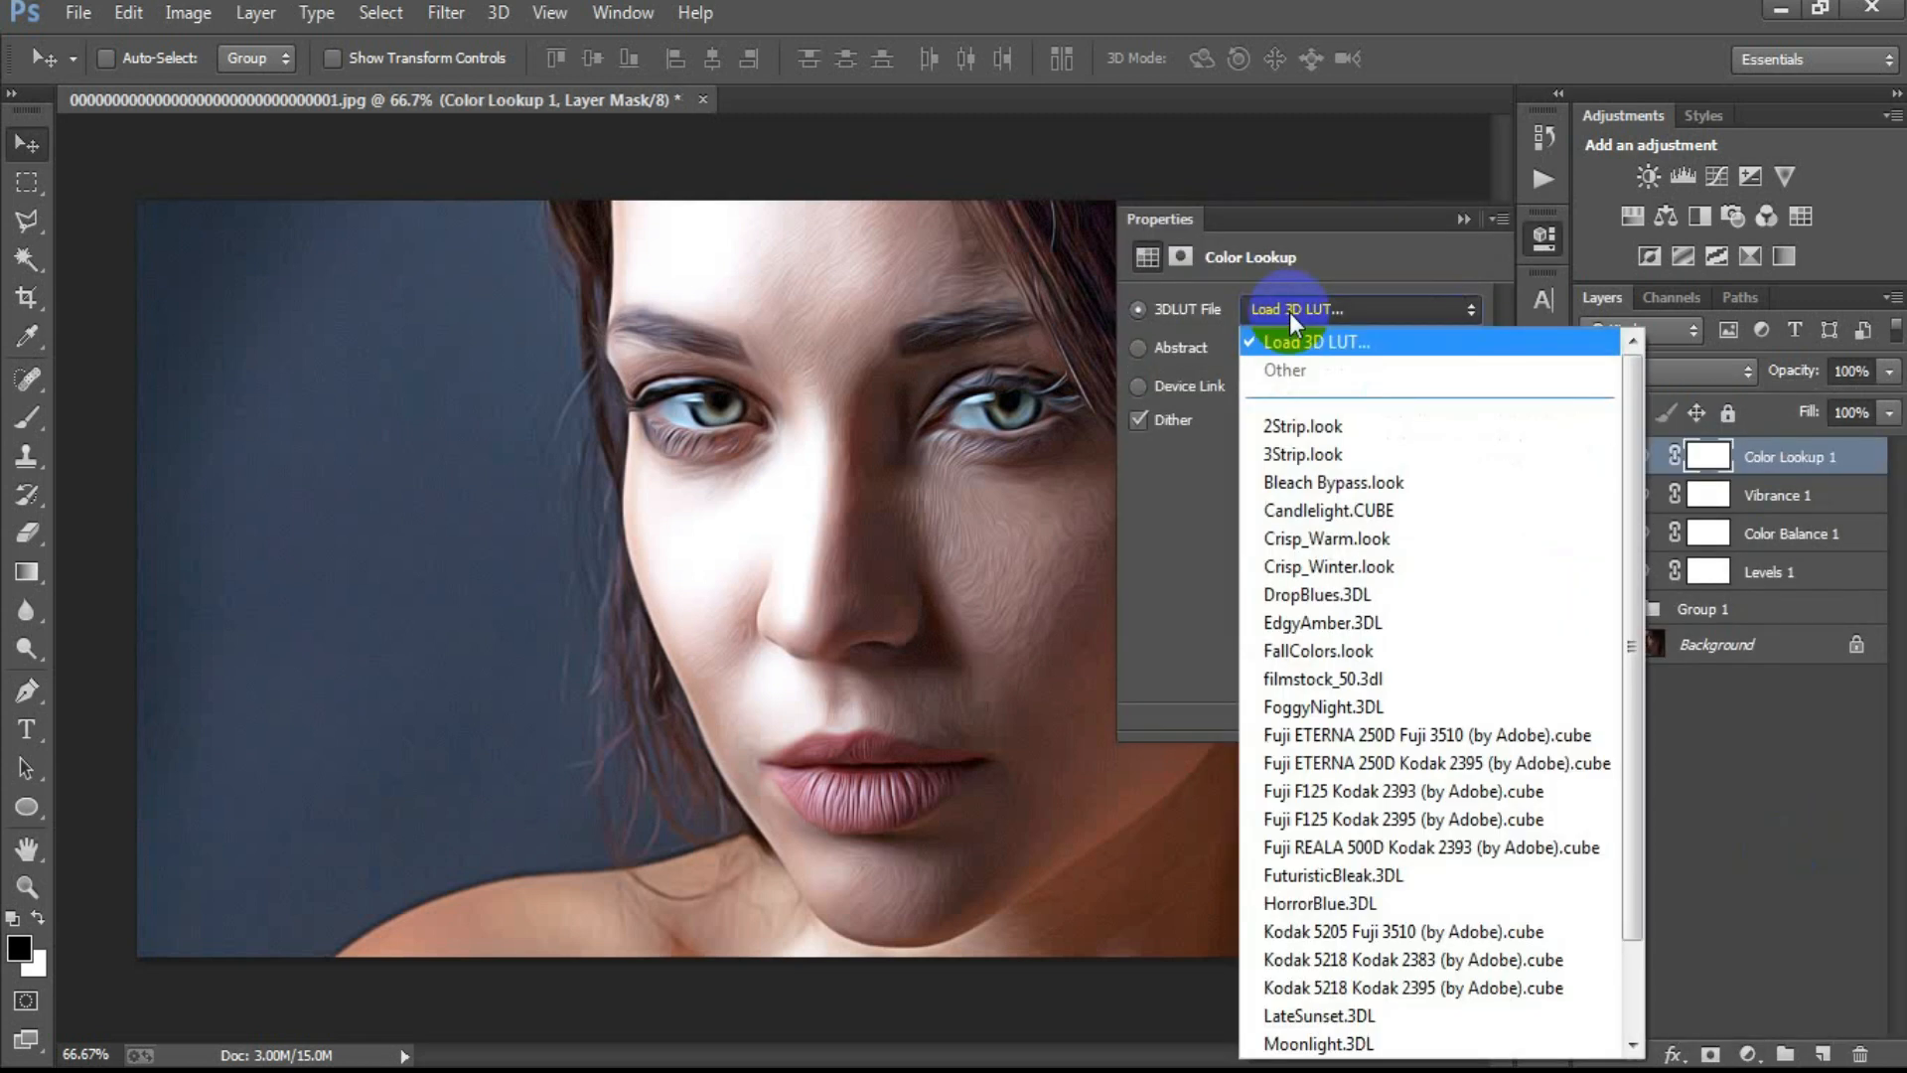
click(1389, 455)
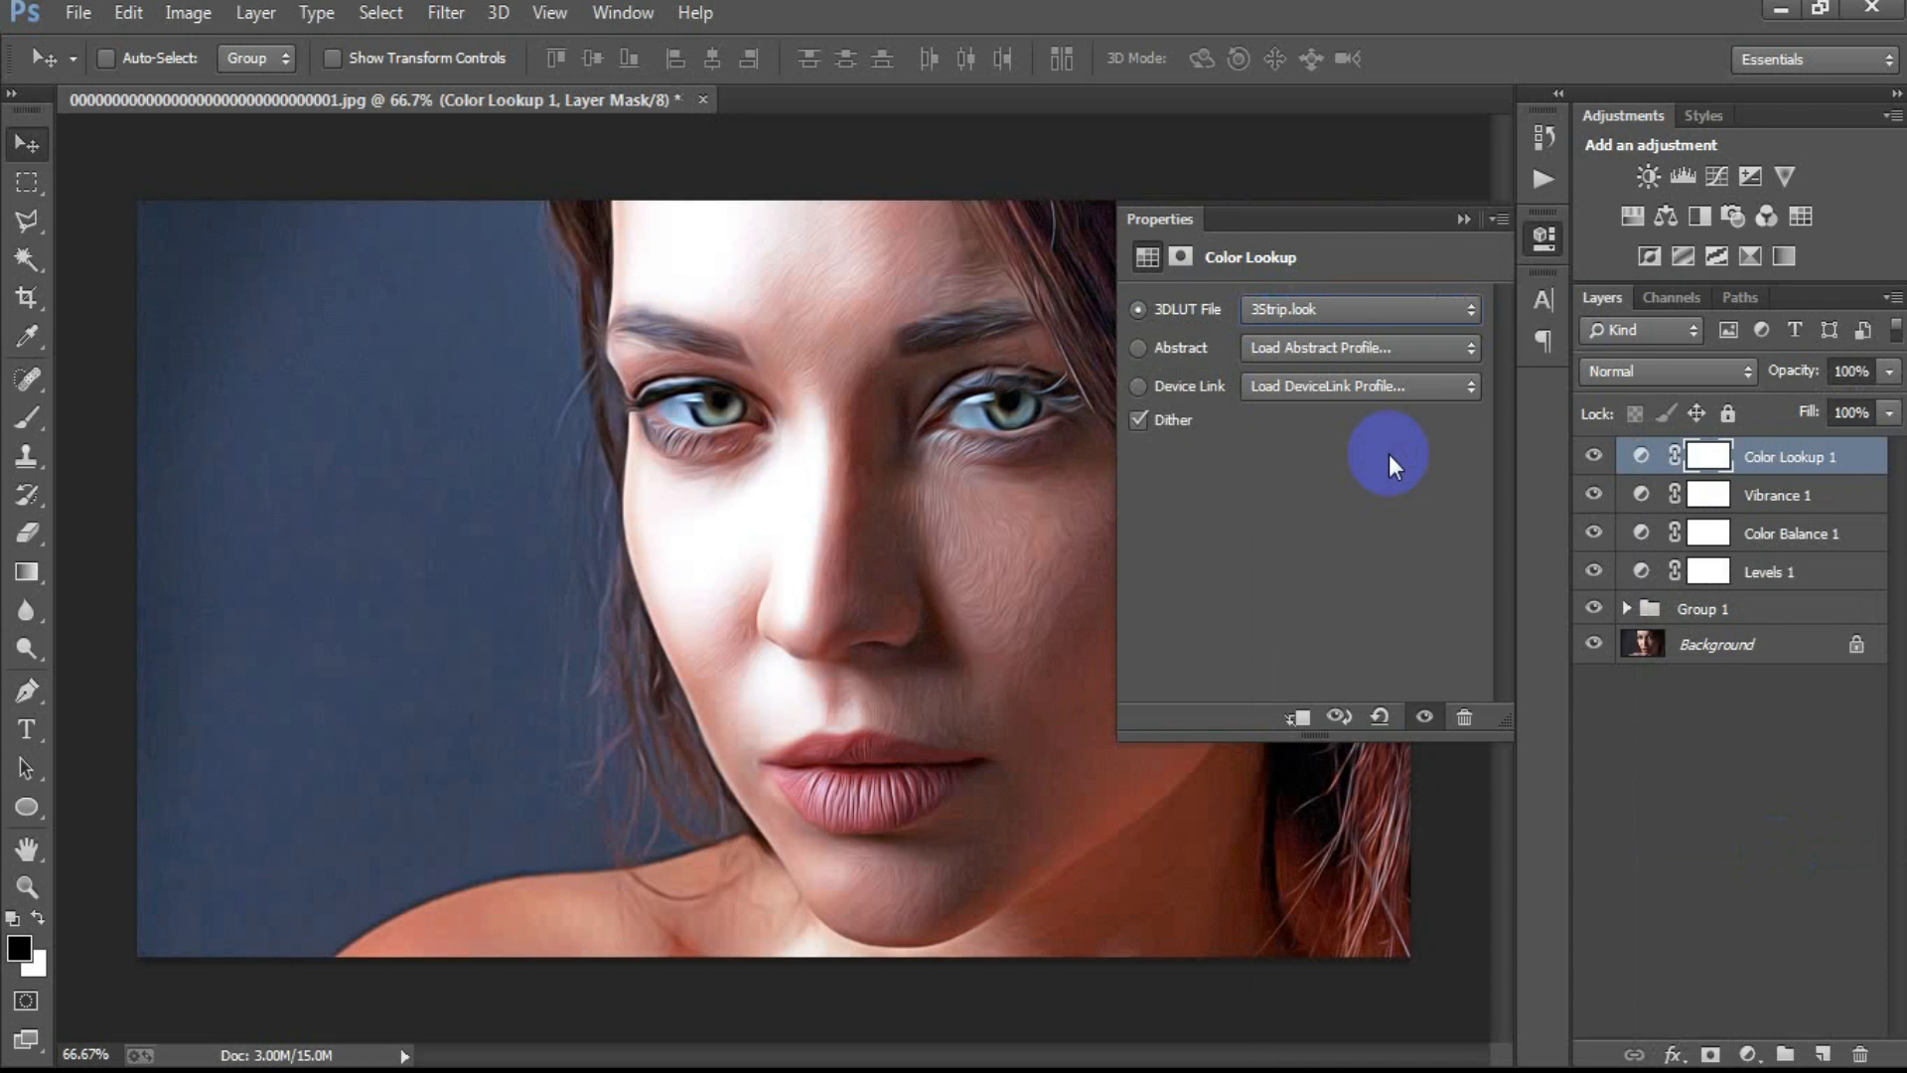
click(1460, 221)
Step: Stamp all visible layers into a new top layer and open it in the Camera Raw Filter
key(shift+ctrl+alt+e)
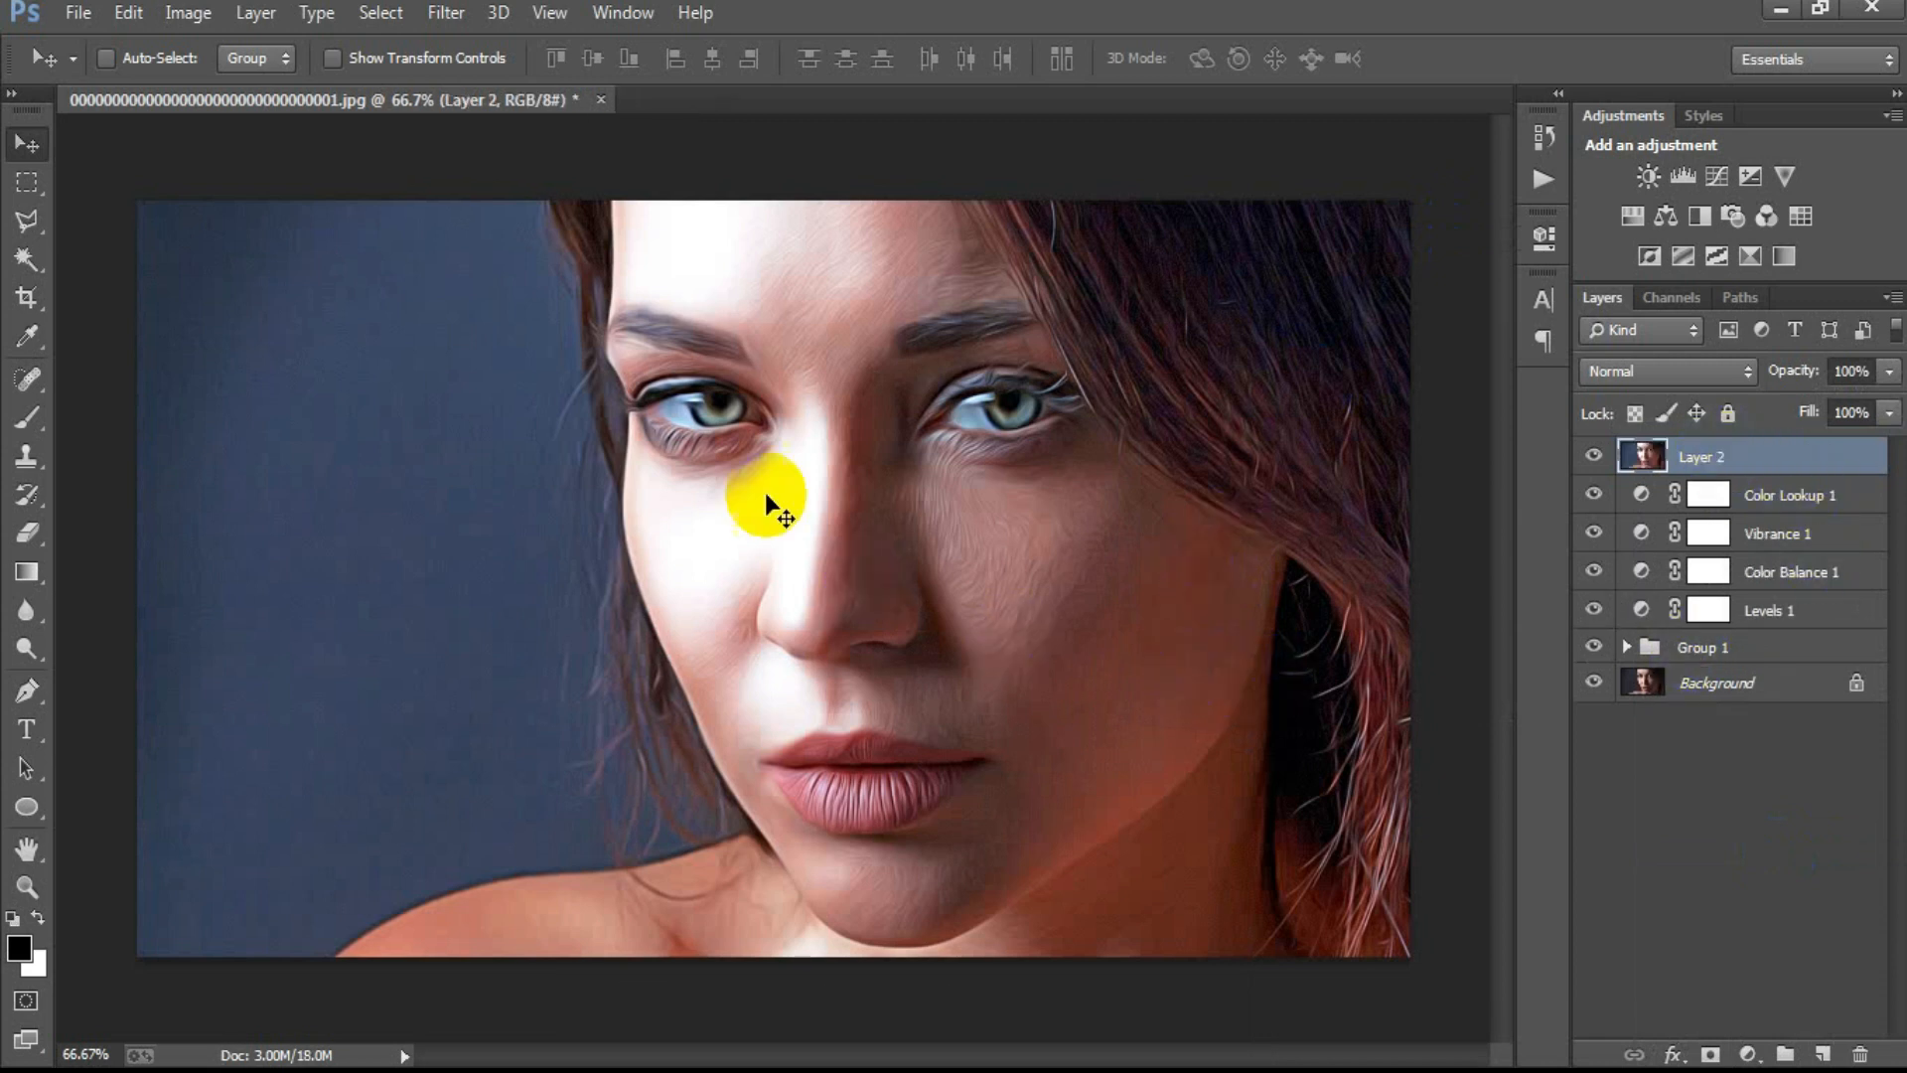
click(445, 14)
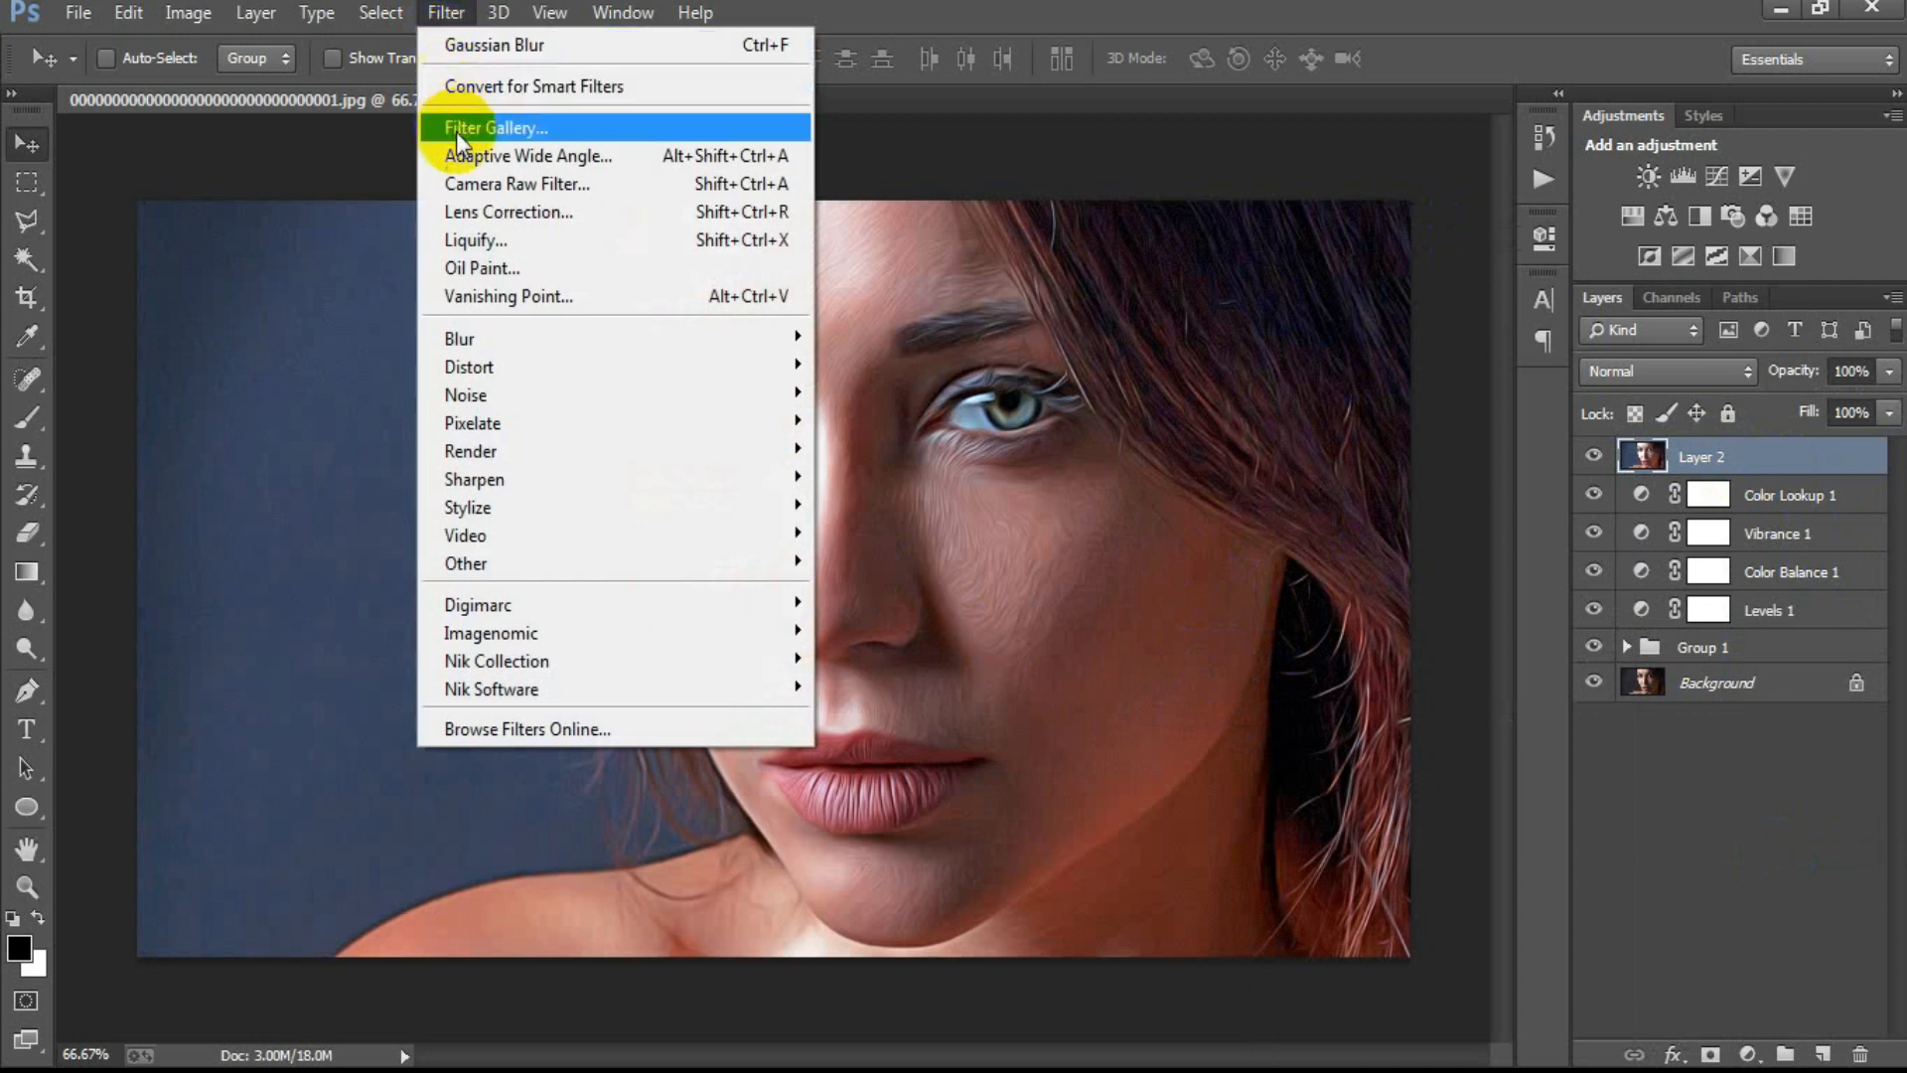
click(602, 189)
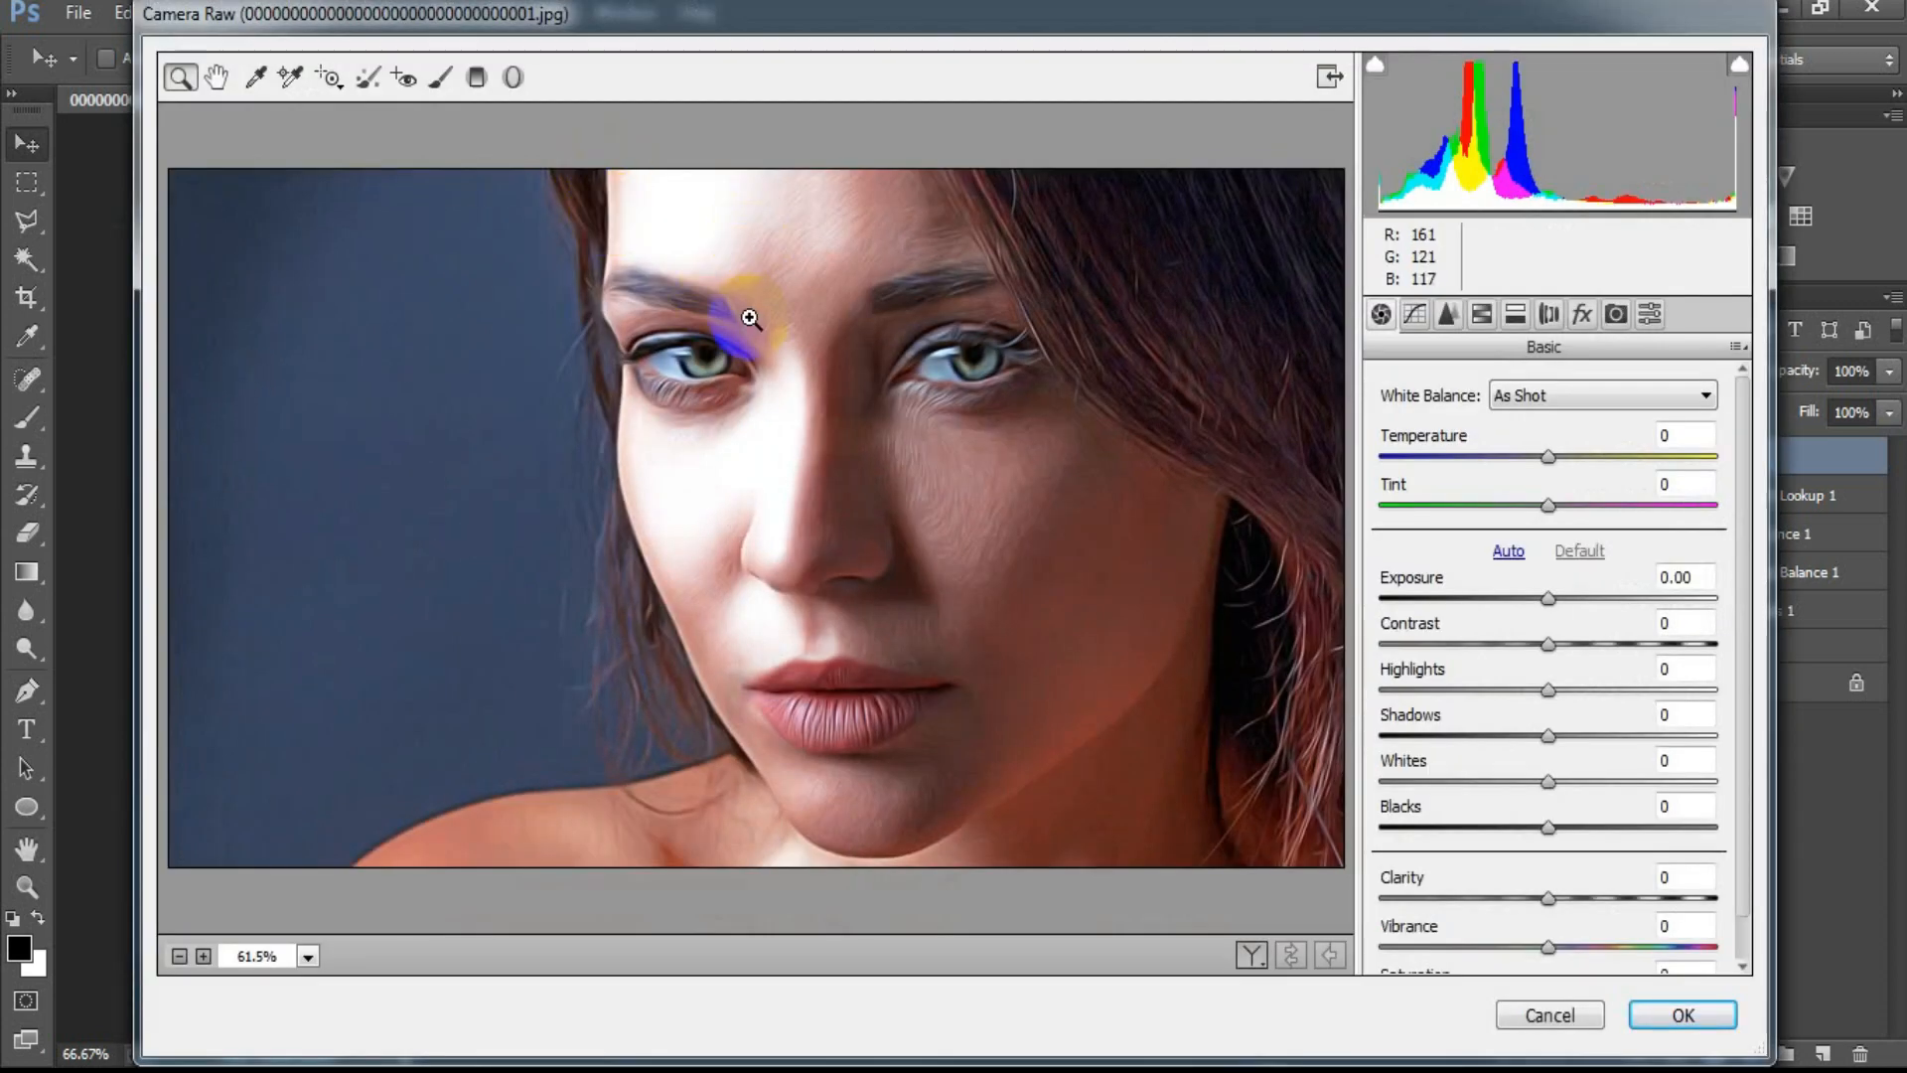
Step: Set the basic tones to Contrast +9, Highlights -6, Shadows +28, Whites +5 and Blacks -10
drag(1553, 638, 1597, 741)
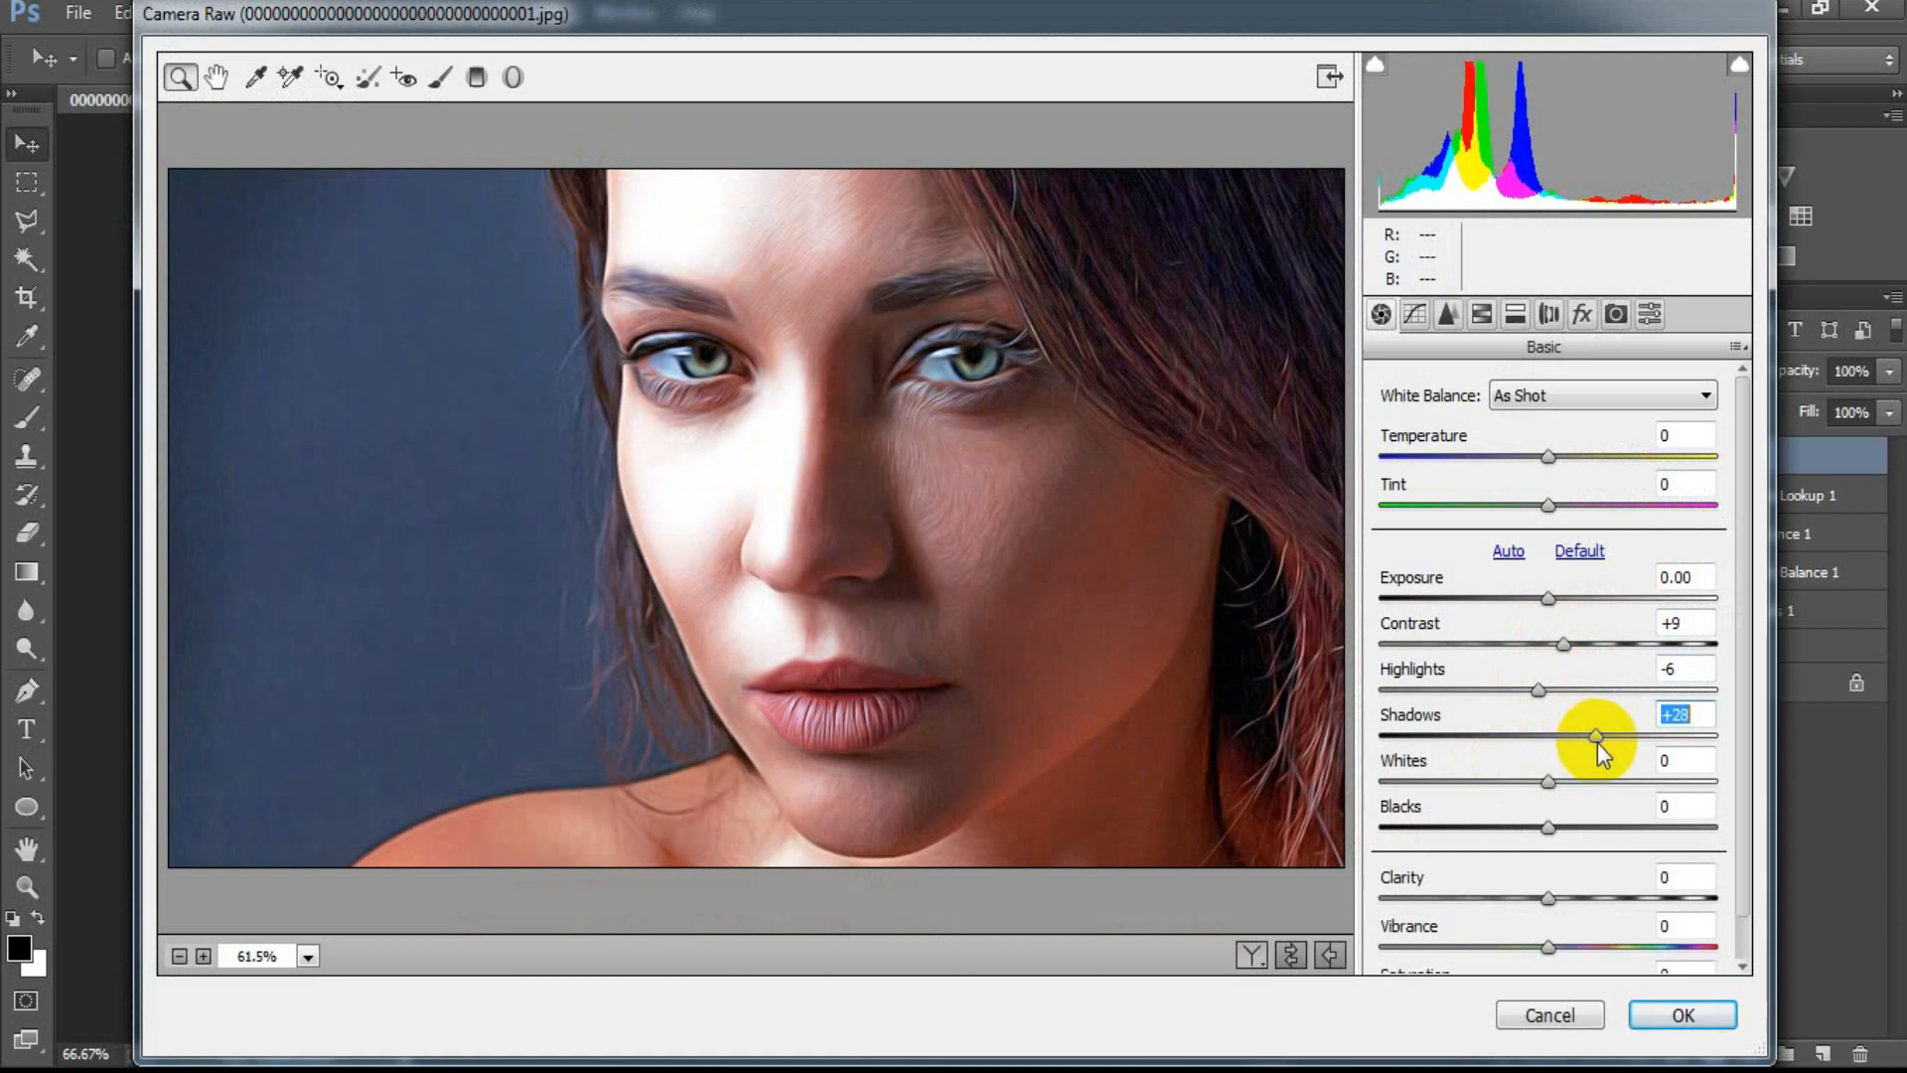
drag(1551, 783, 1565, 790)
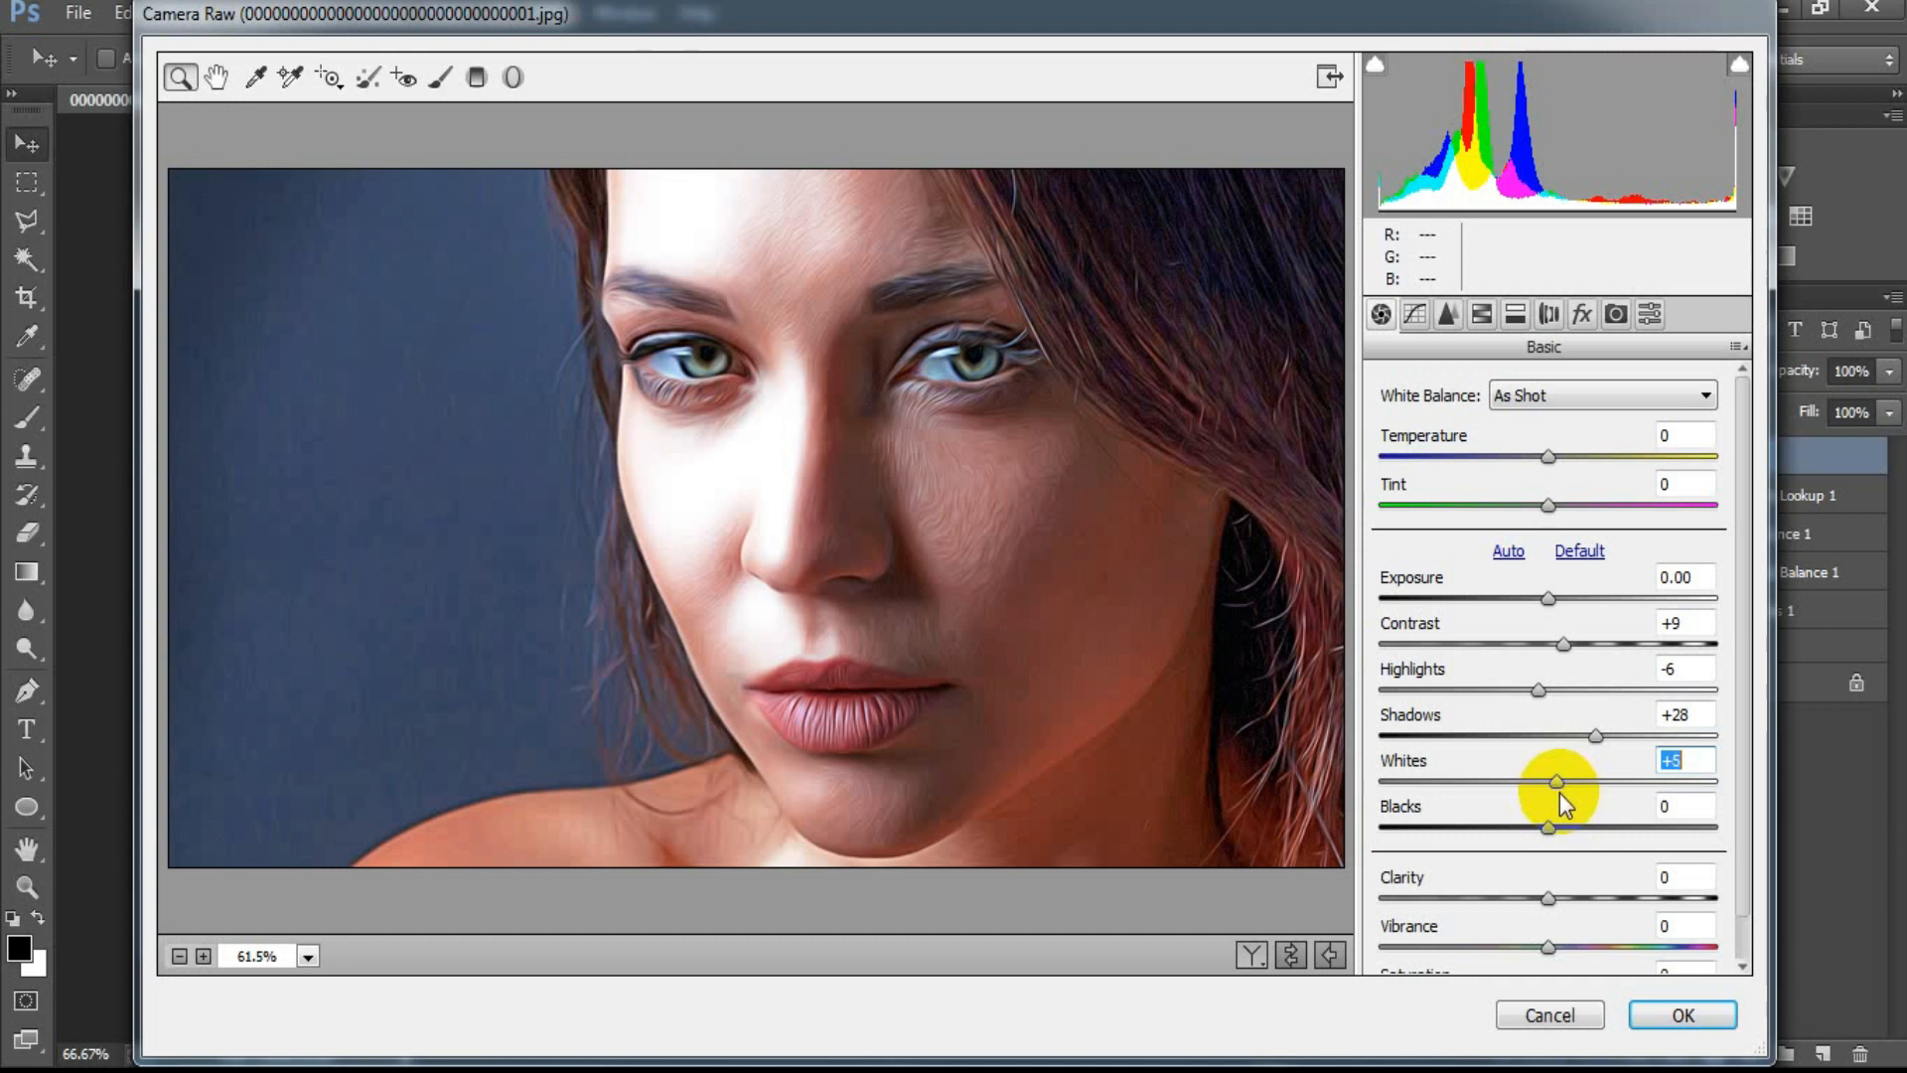
drag(1545, 832, 1525, 827)
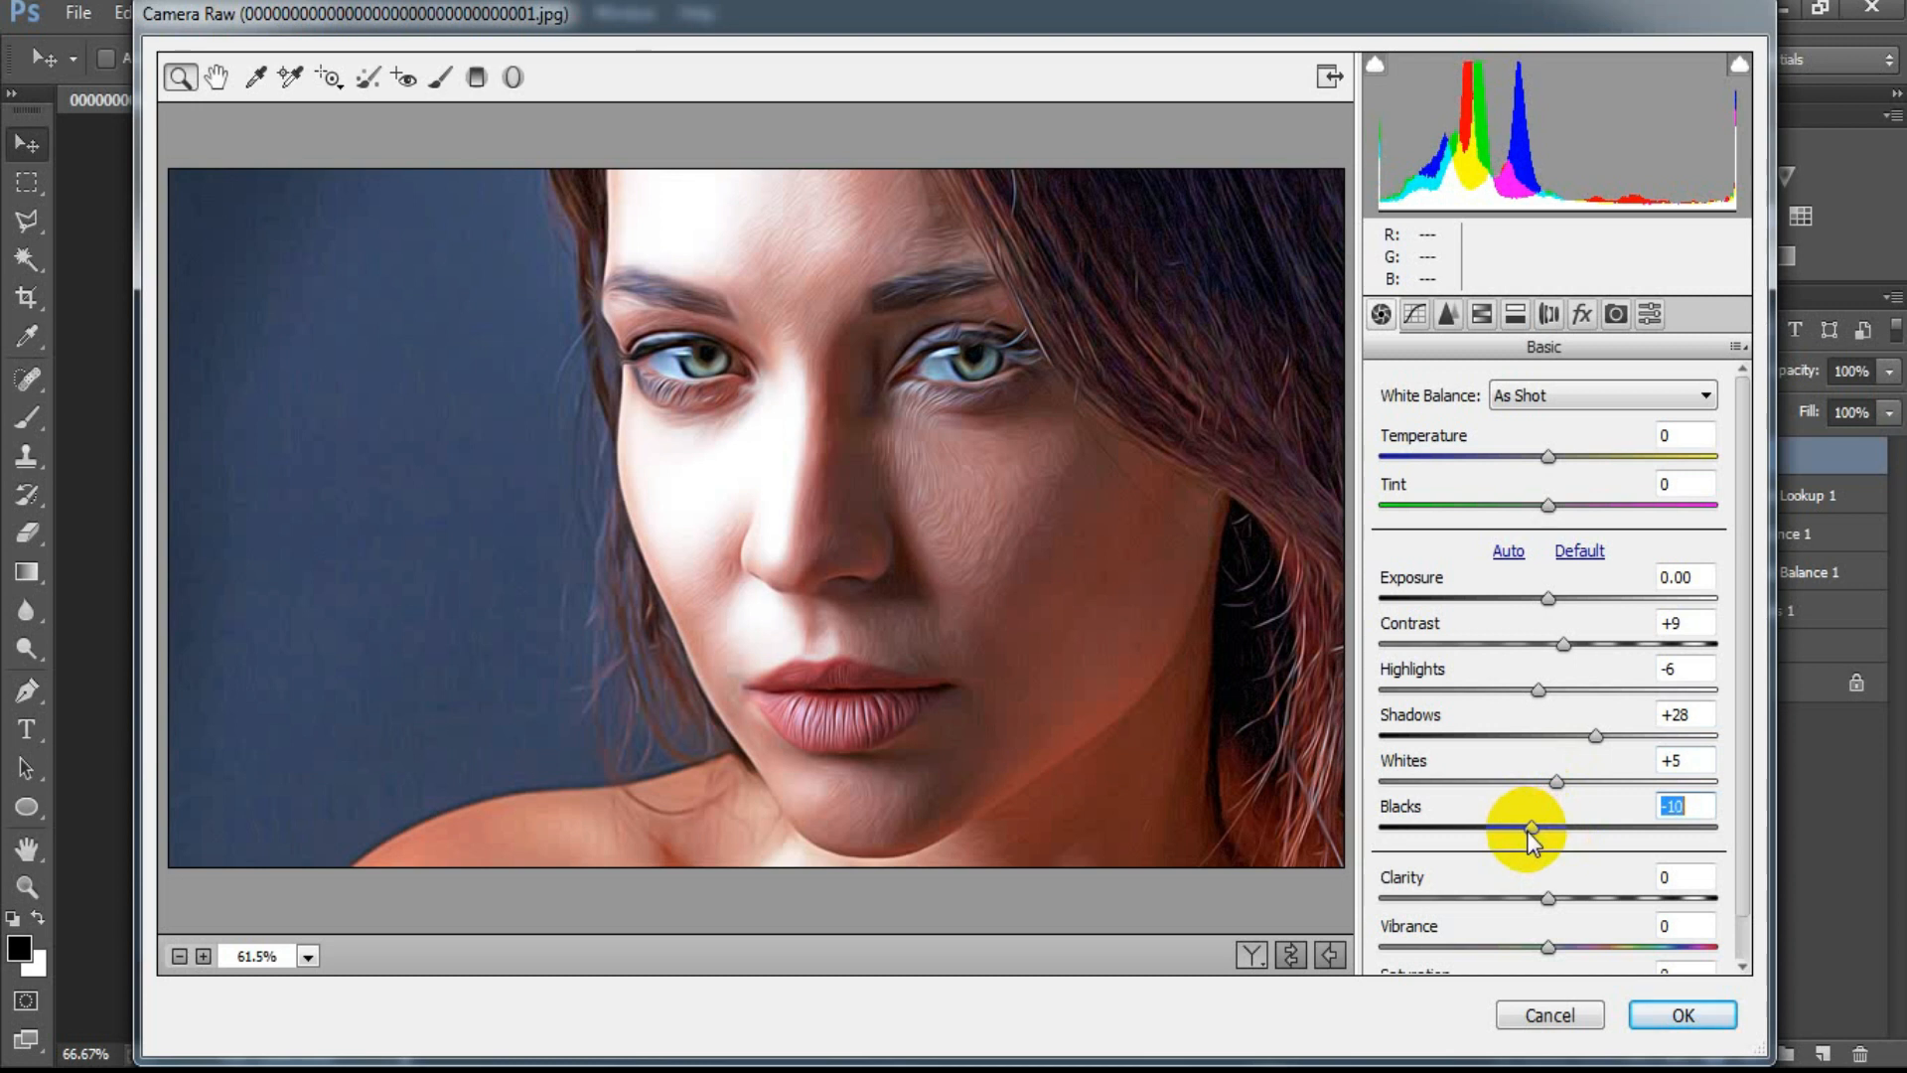
Step: Set the Sharpening Amount to 34 and the Luminance noise reduction to 24
click(1448, 314)
drag(1385, 449, 1463, 475)
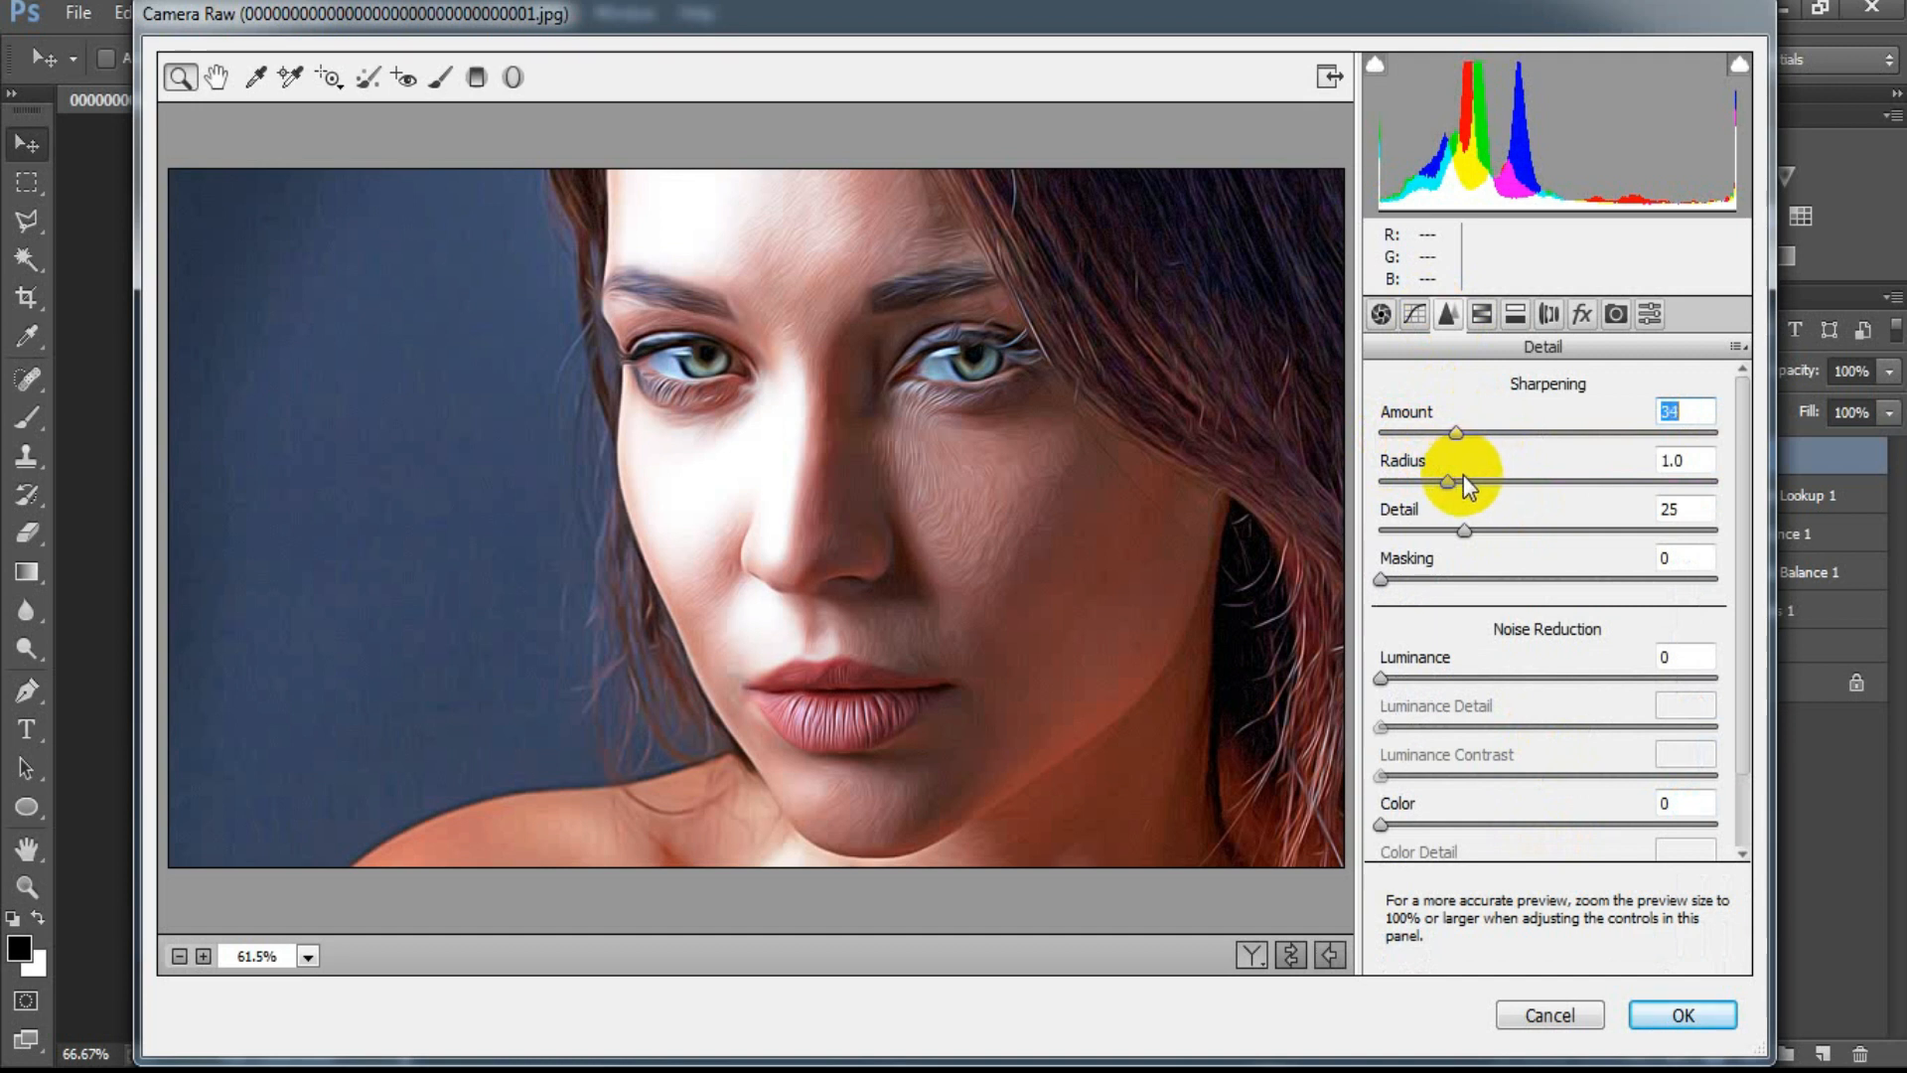
drag(1381, 678, 1460, 693)
click(1690, 657)
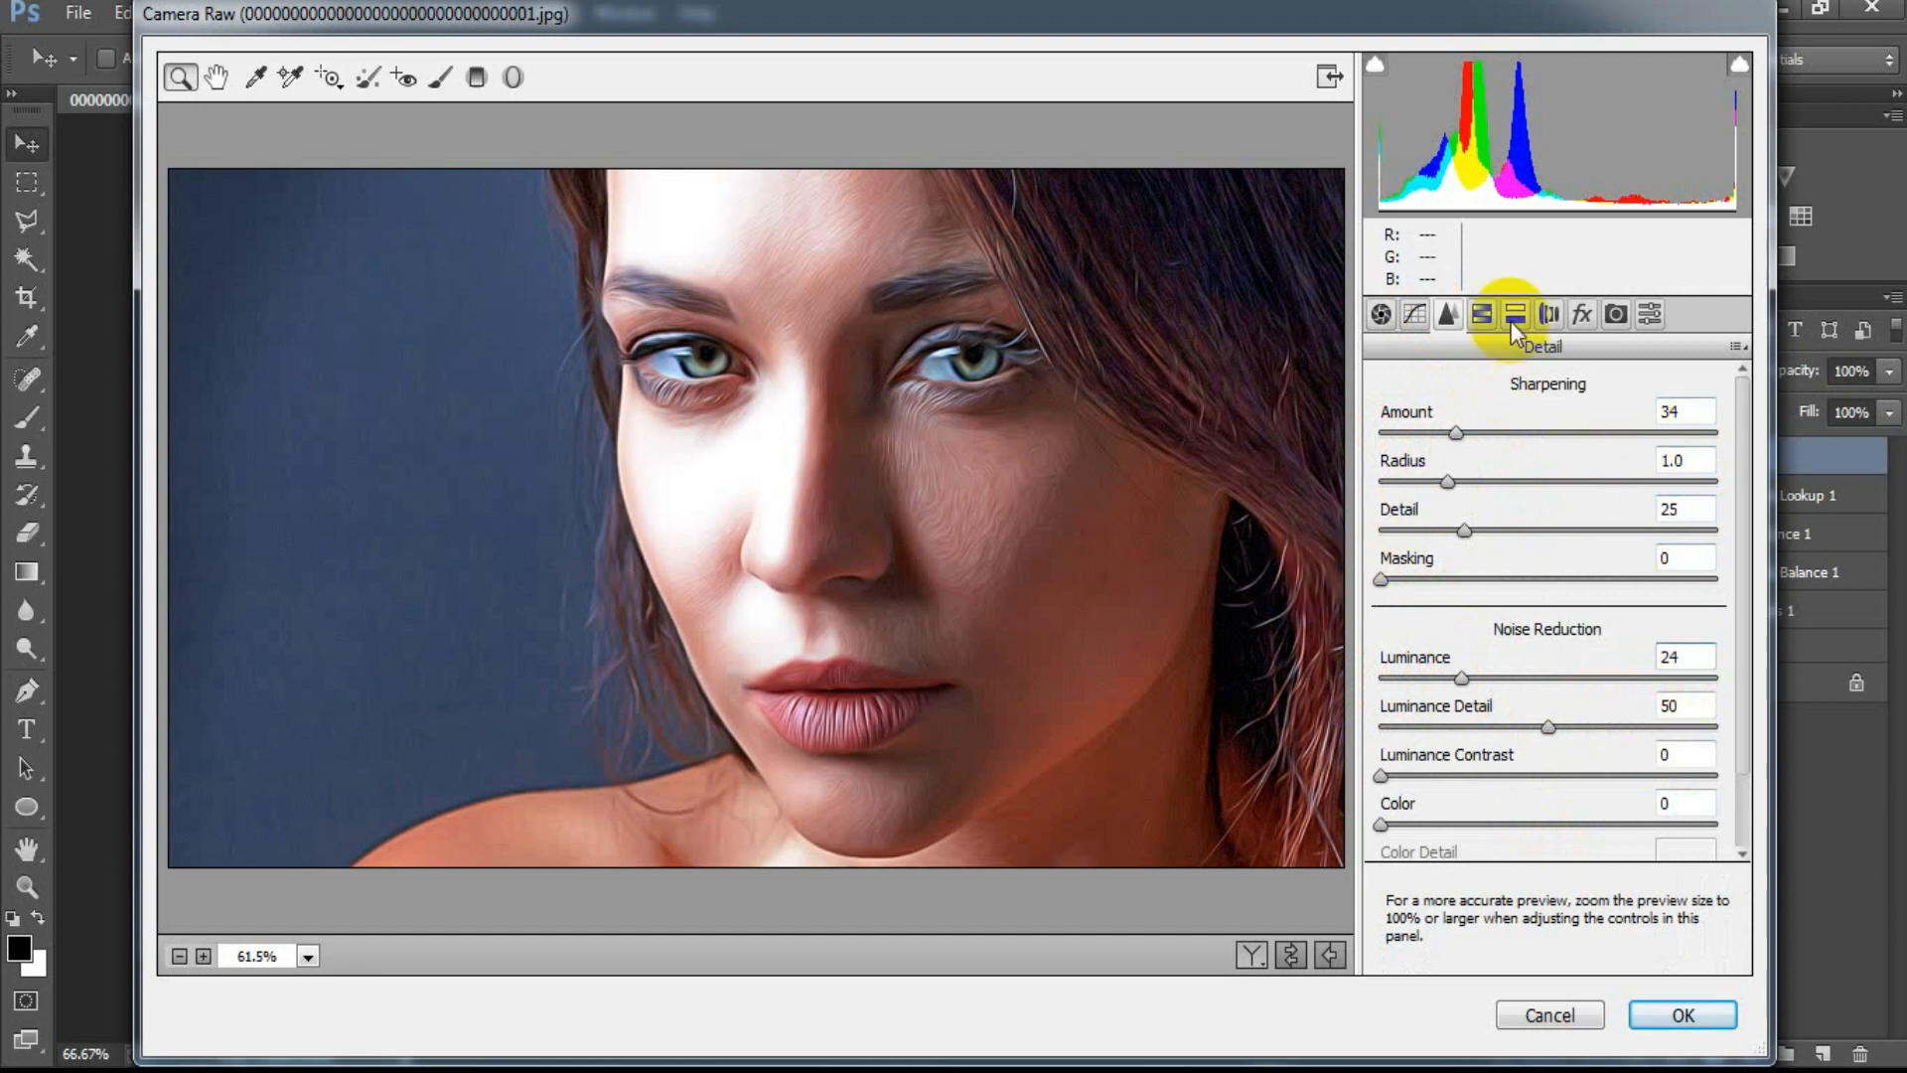
Step: Raise the Oranges luminance to +4 and apply the filter with a slight dark Highlight Priority post-crop vignette
click(1481, 314)
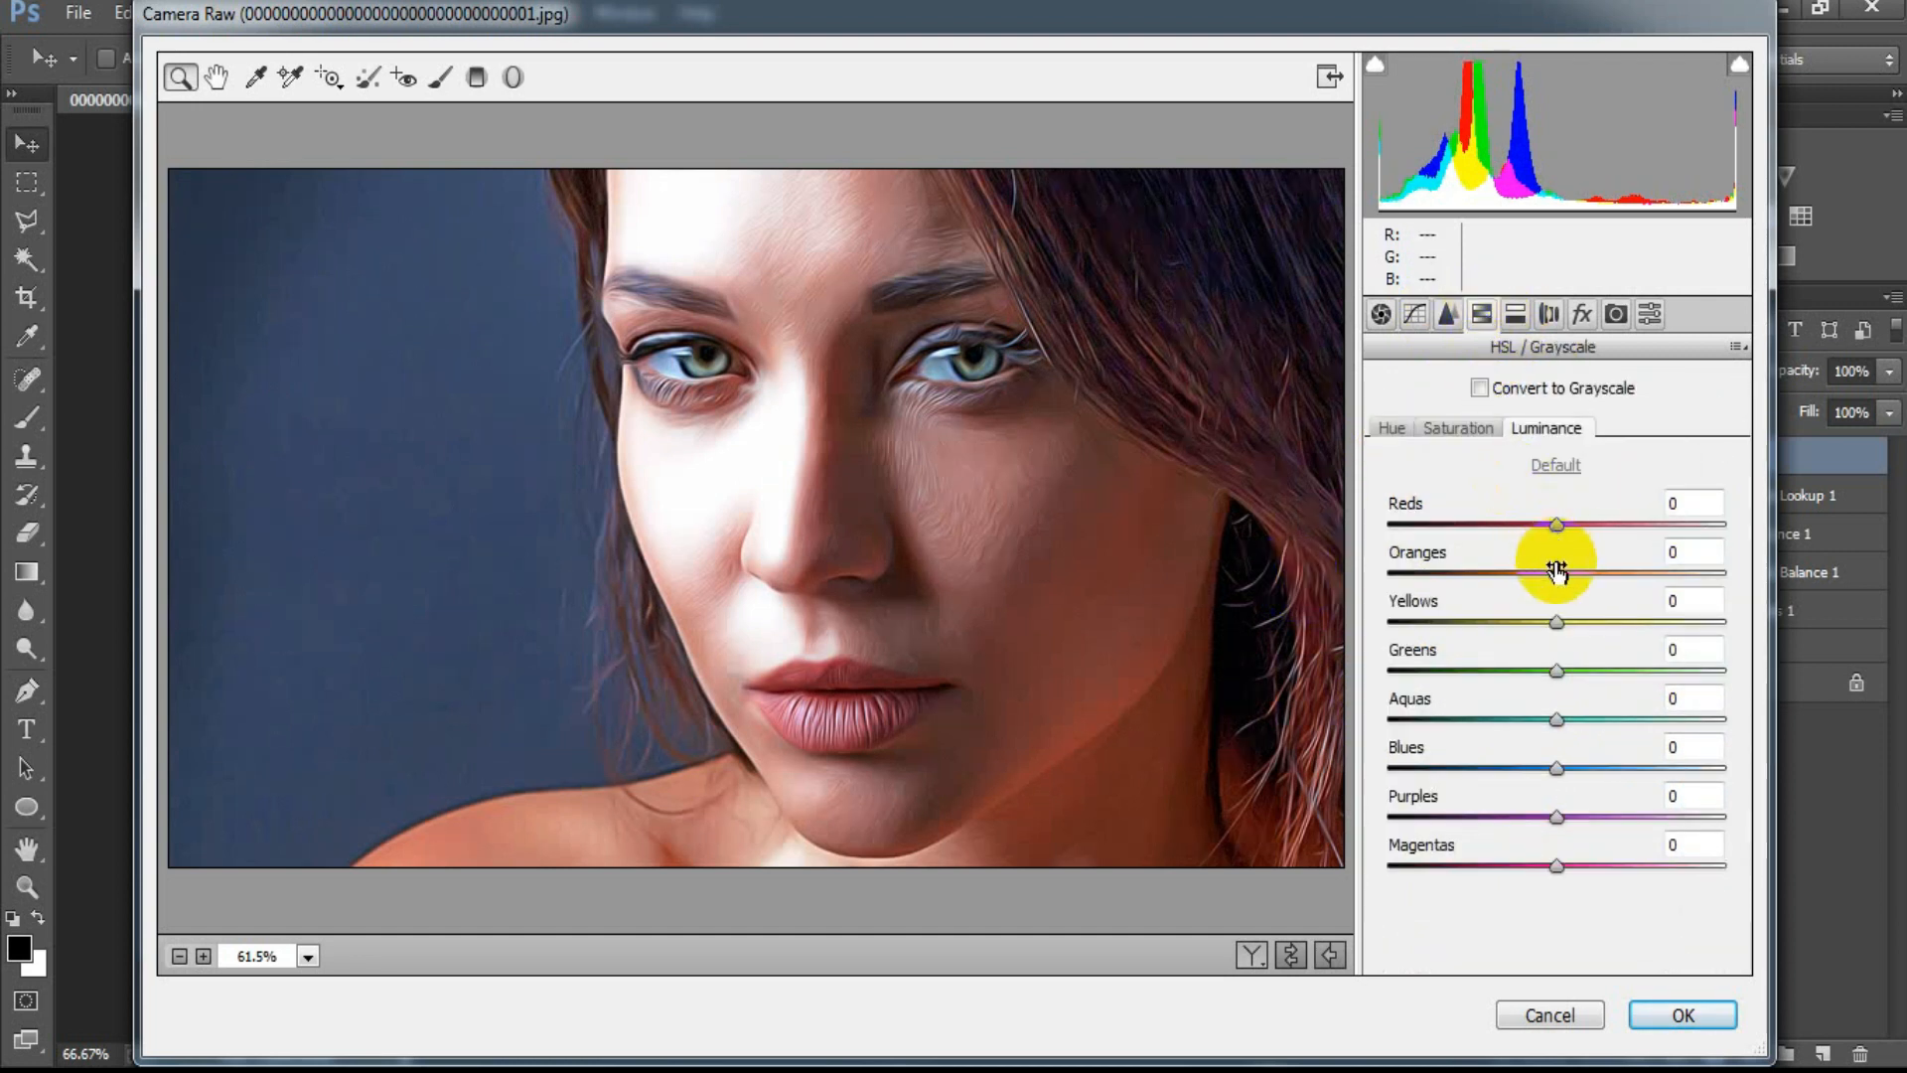
drag(1559, 574, 1565, 578)
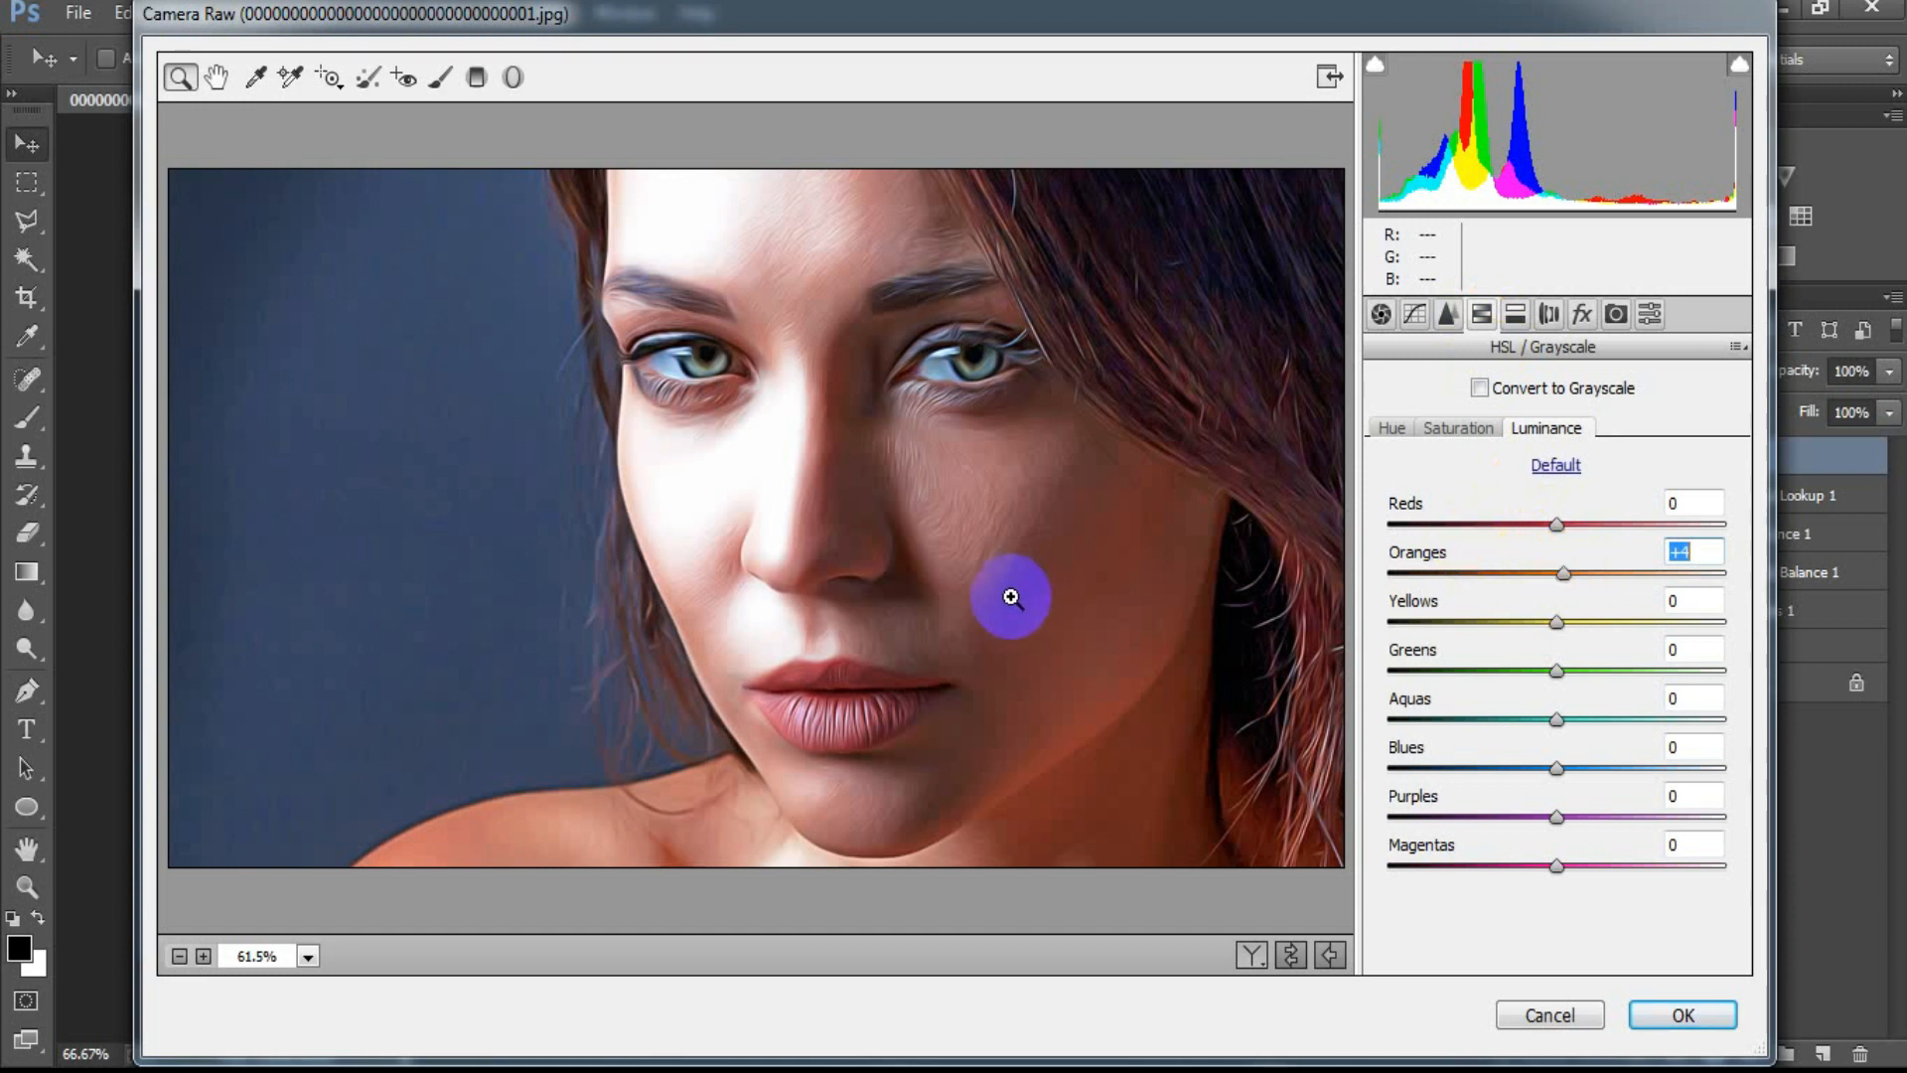
click(1582, 314)
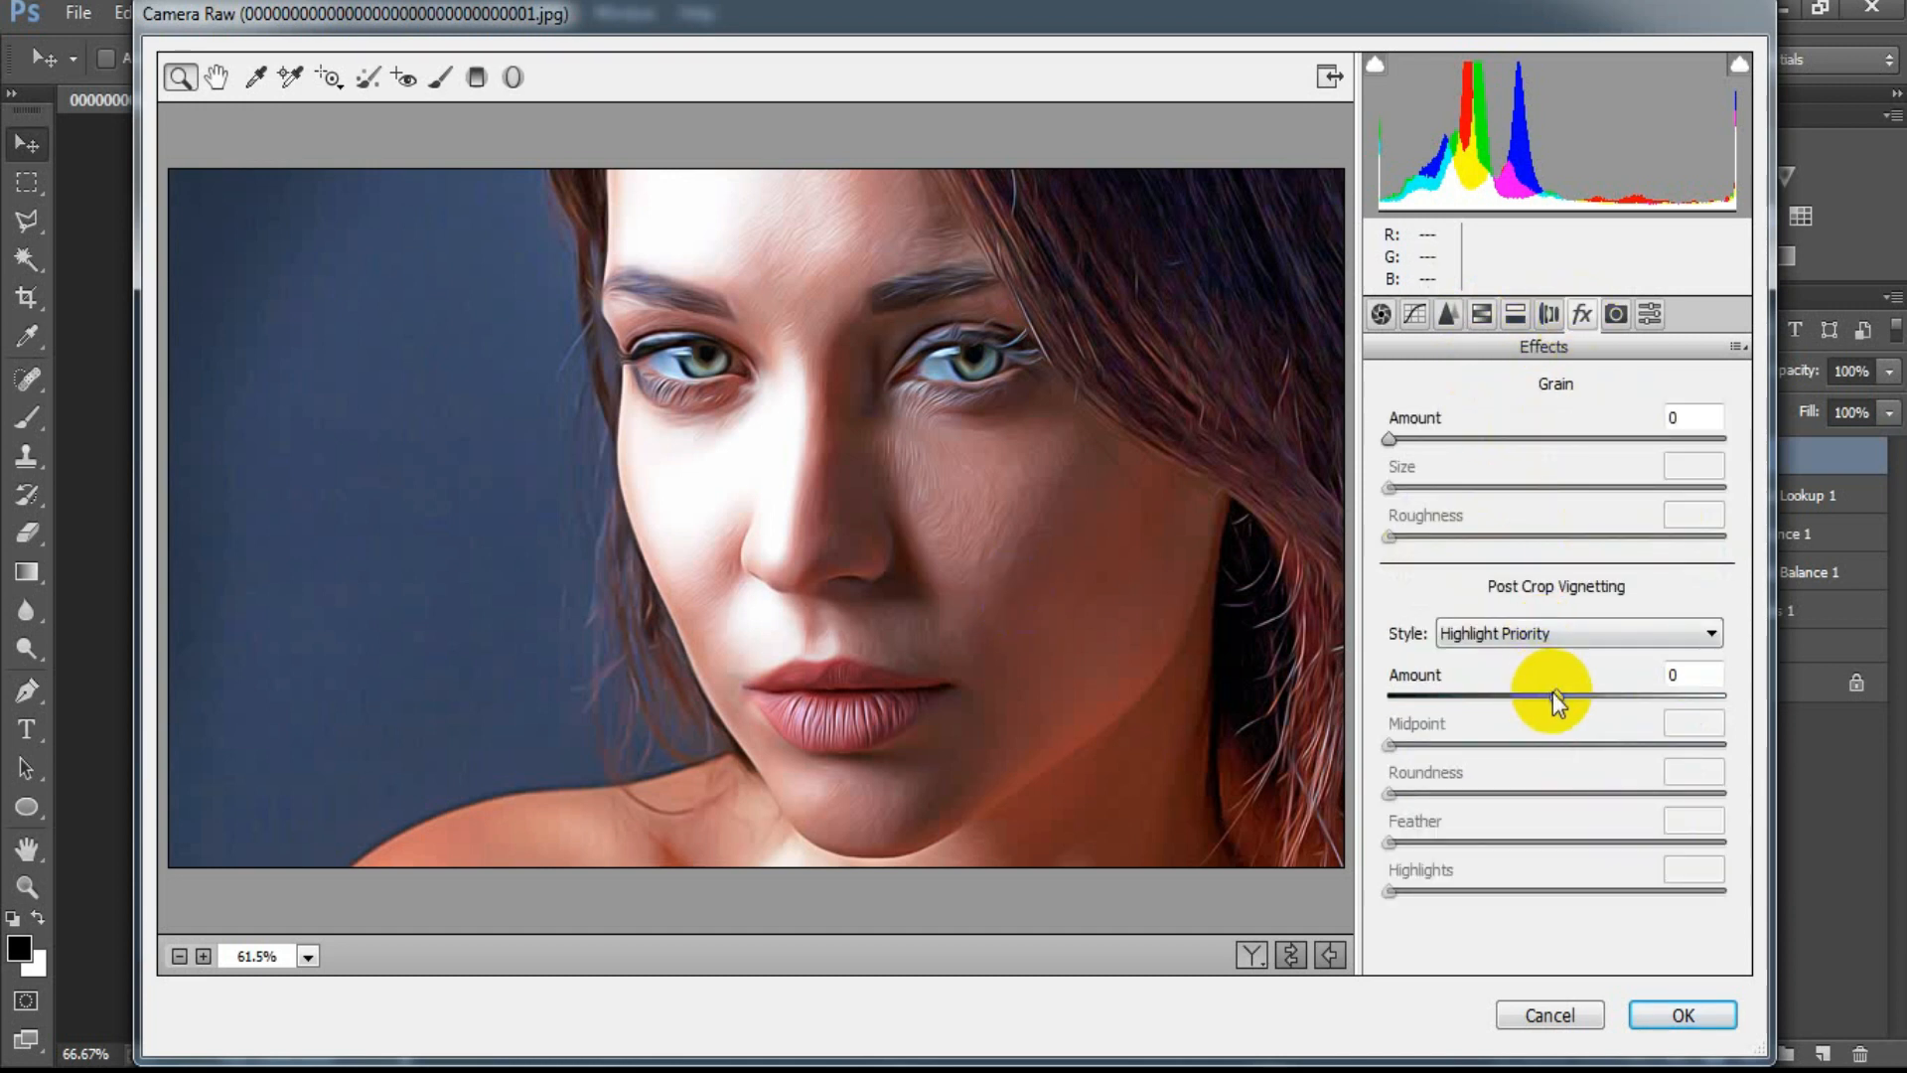
drag(1555, 694, 1550, 694)
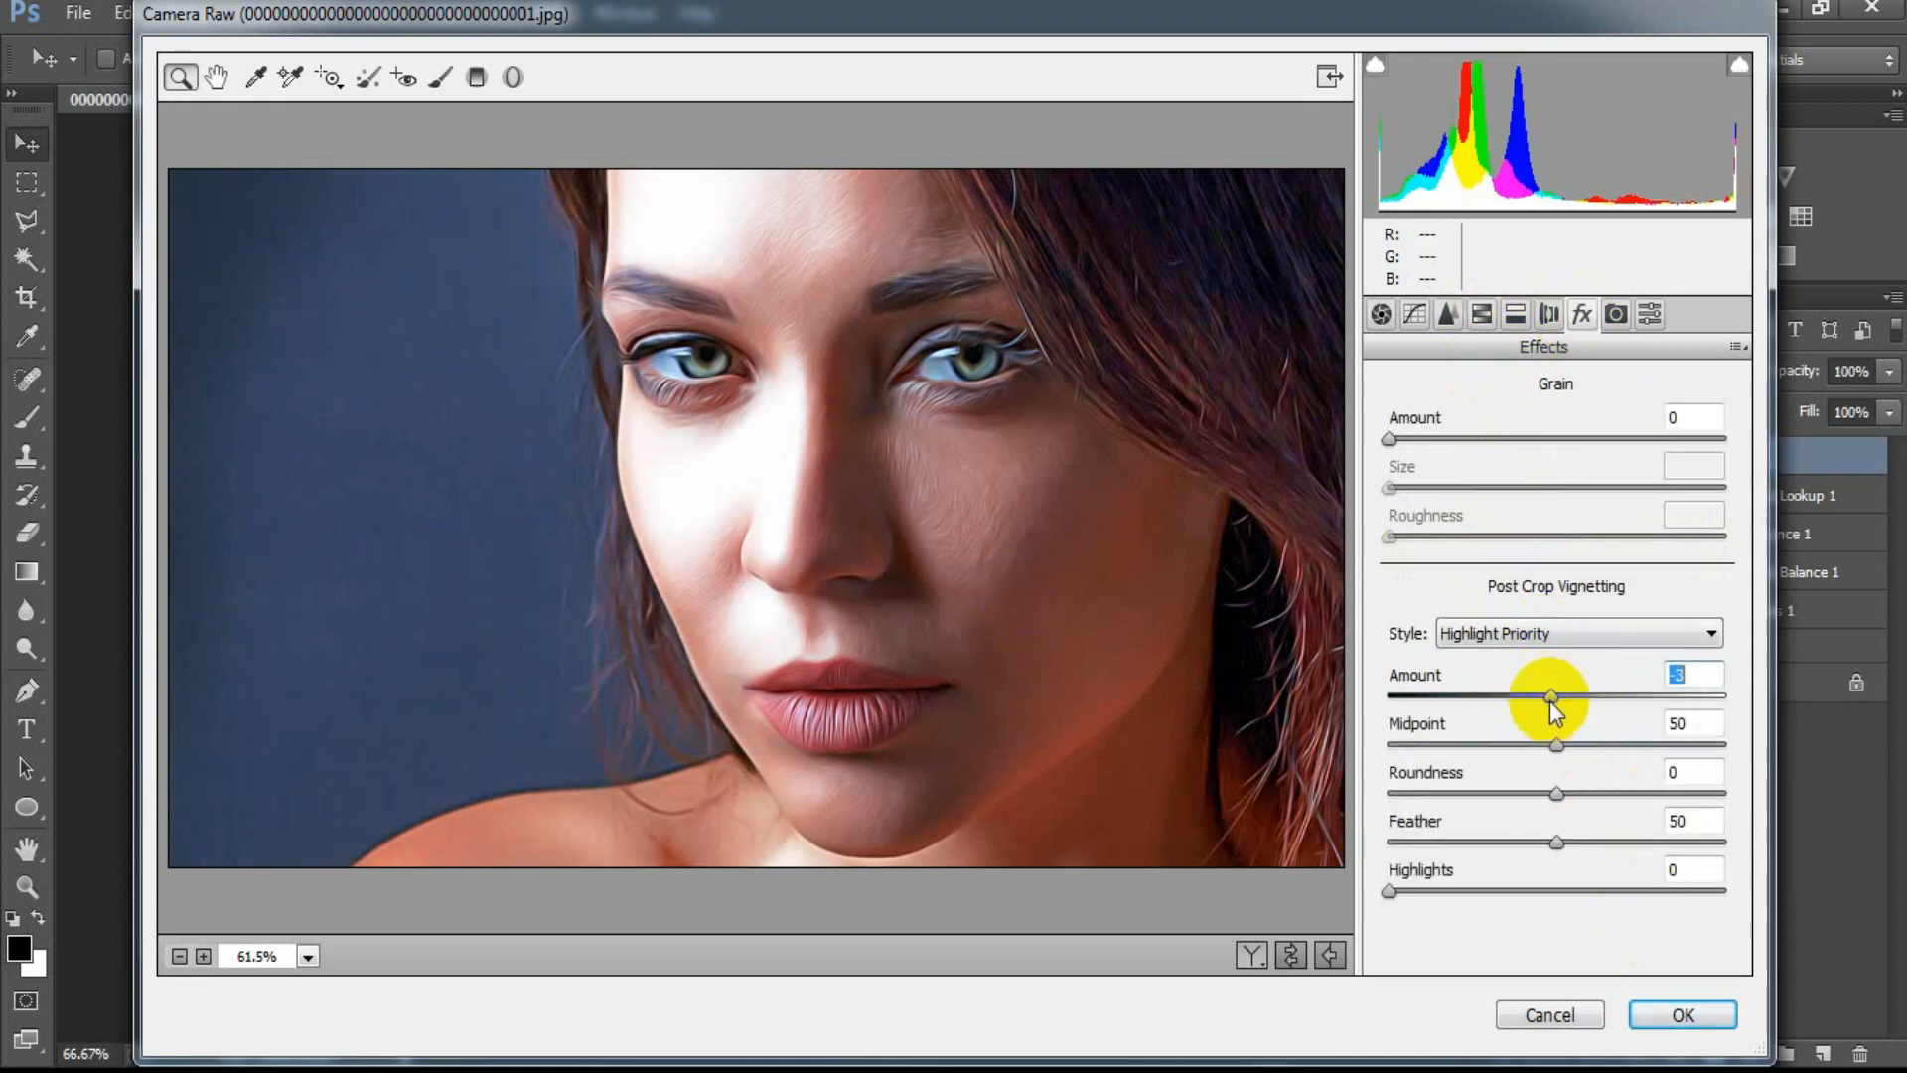
drag(1554, 707, 1540, 703)
click(1706, 1020)
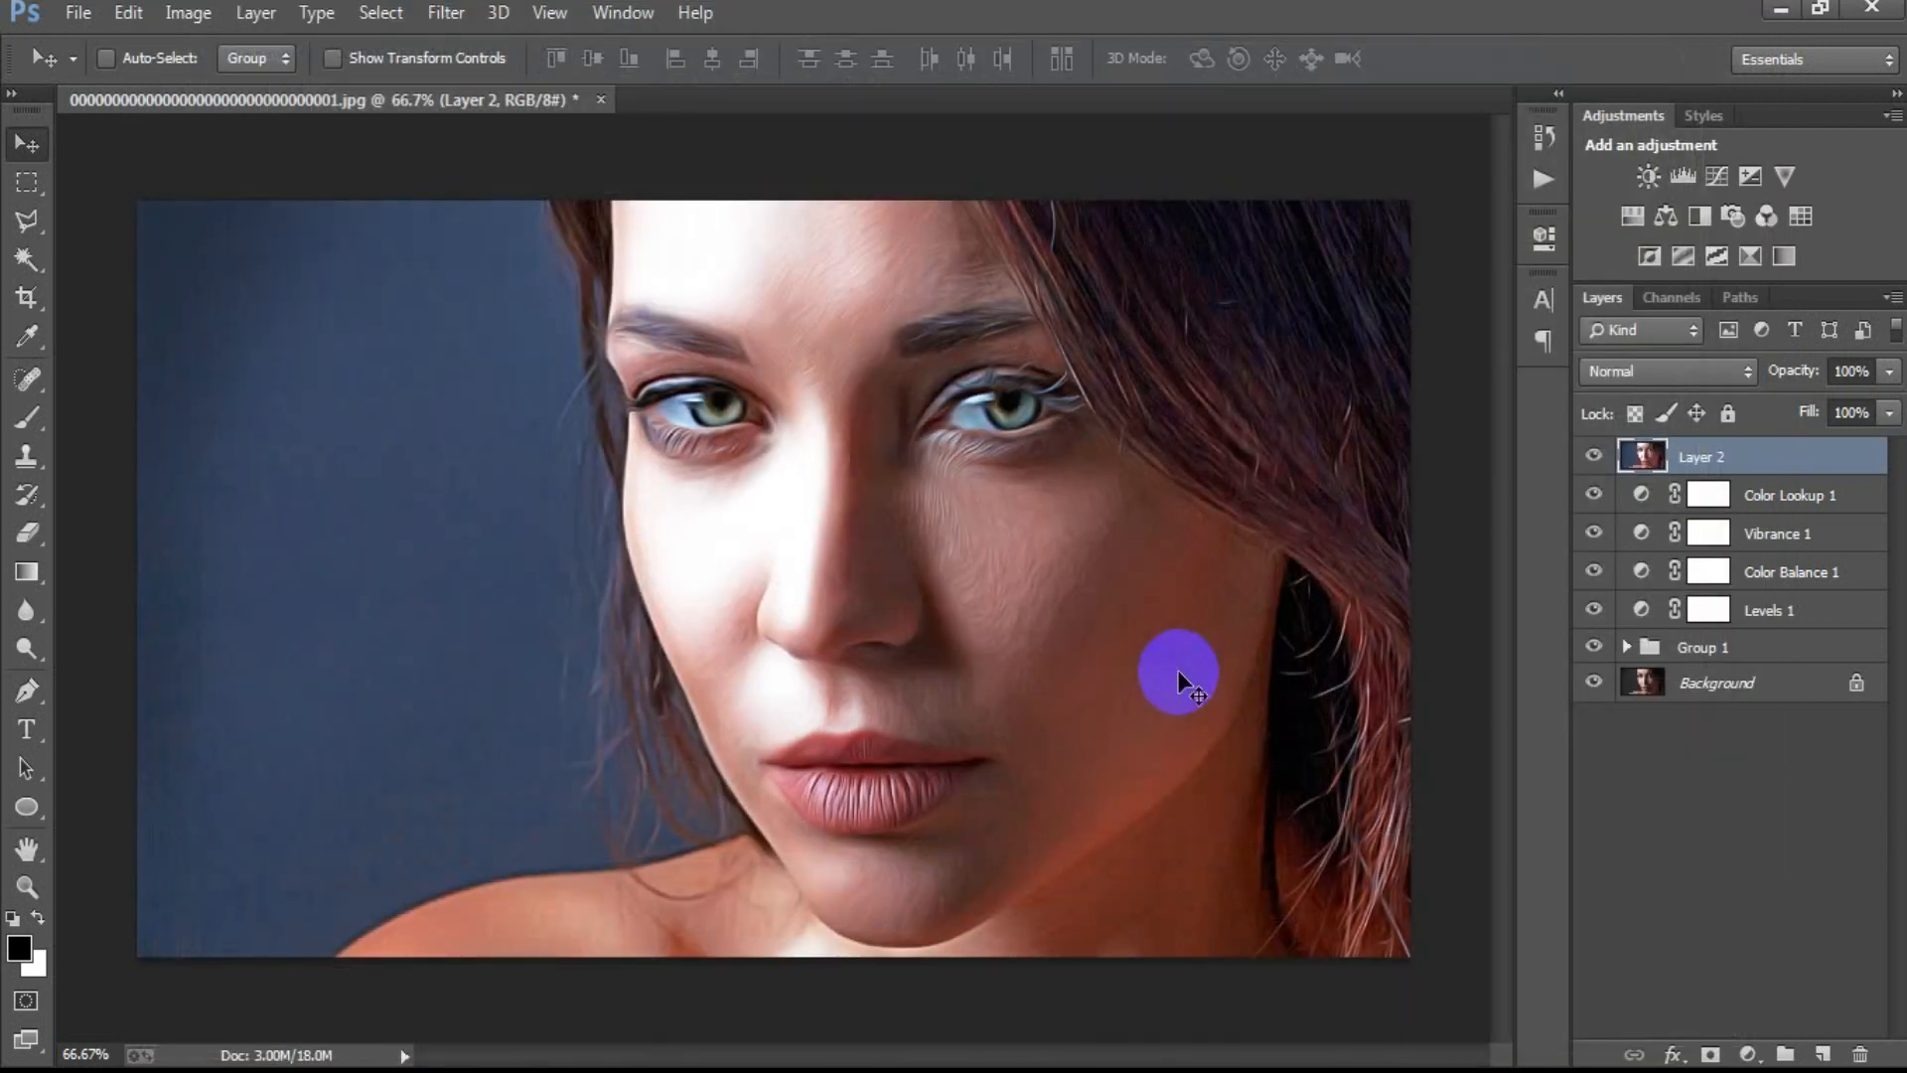
Step: Compare the original photo with the finished edit by toggling the visibility of all layers above the Background
alt+click(1593, 685)
alt+click(1594, 685)
alt+click(1593, 685)
alt+click(1593, 686)
alt+click(1593, 685)
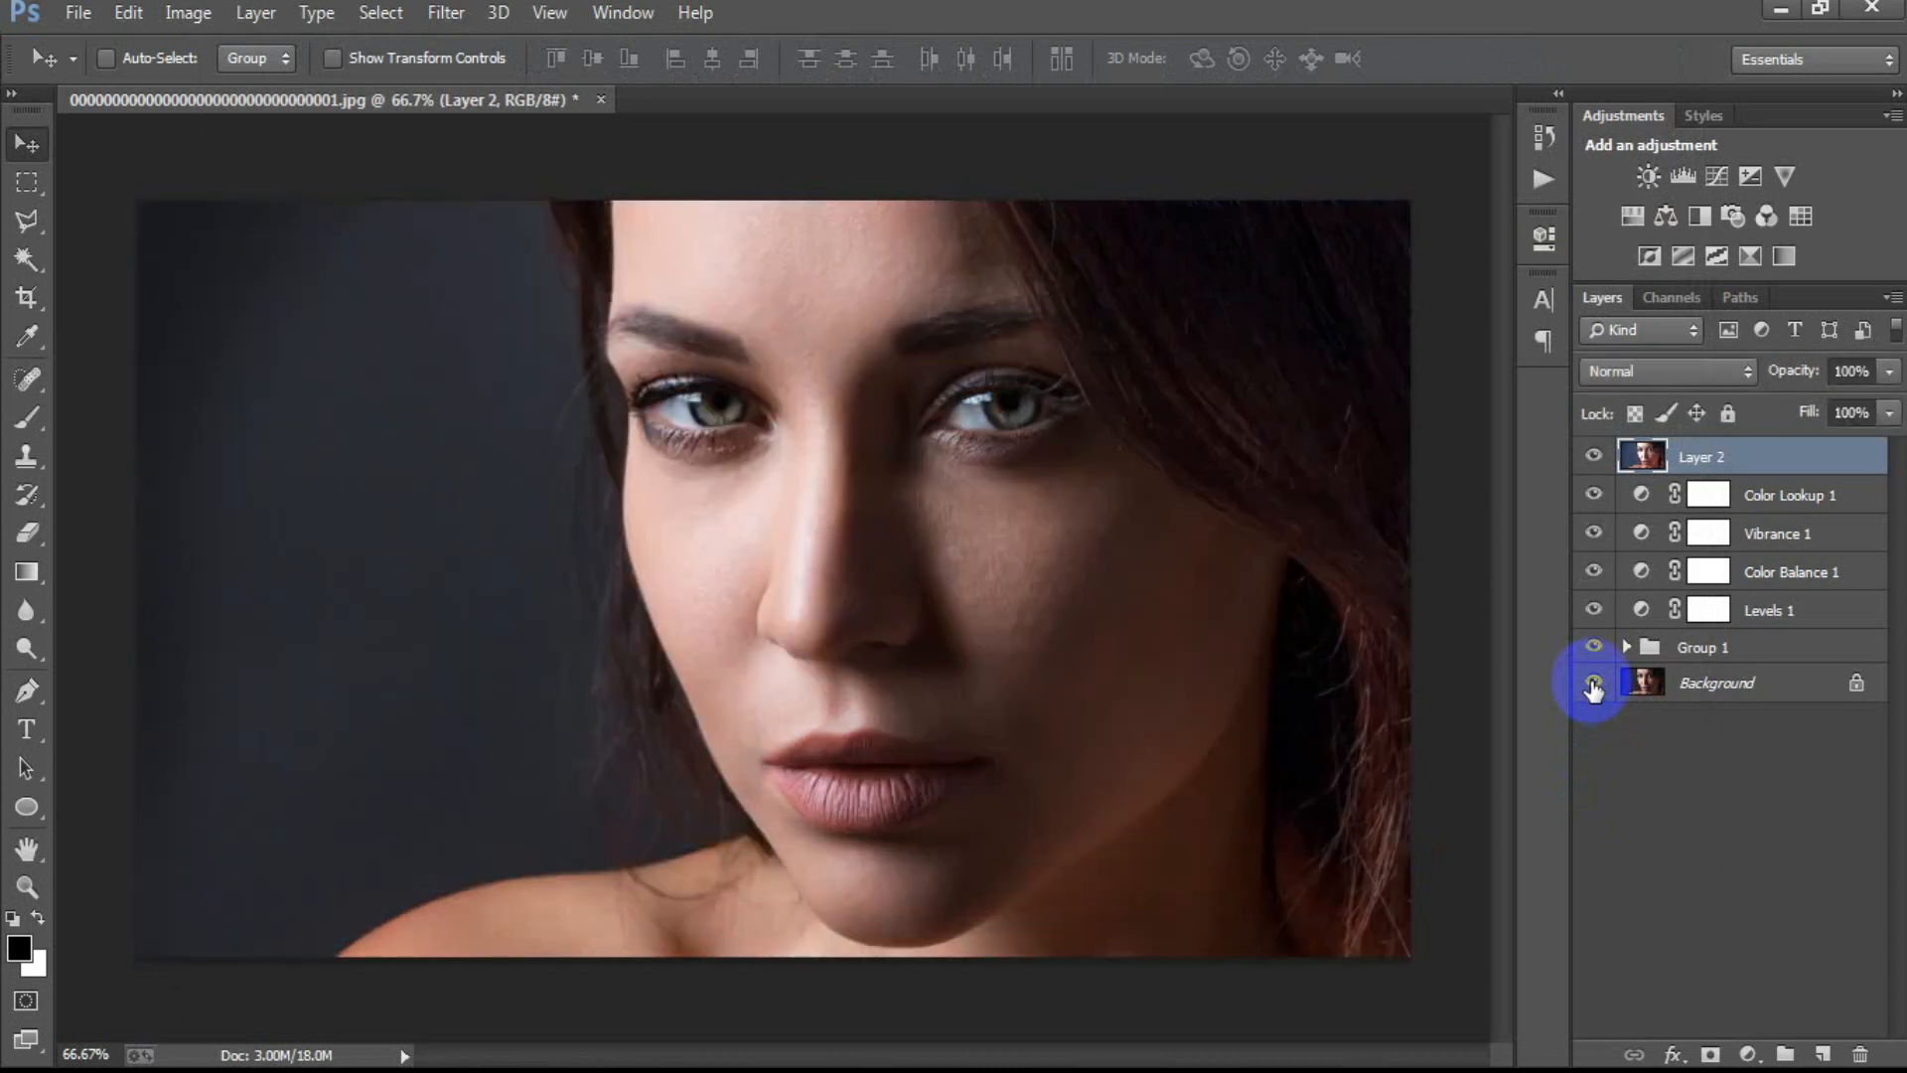
alt+click(1593, 686)
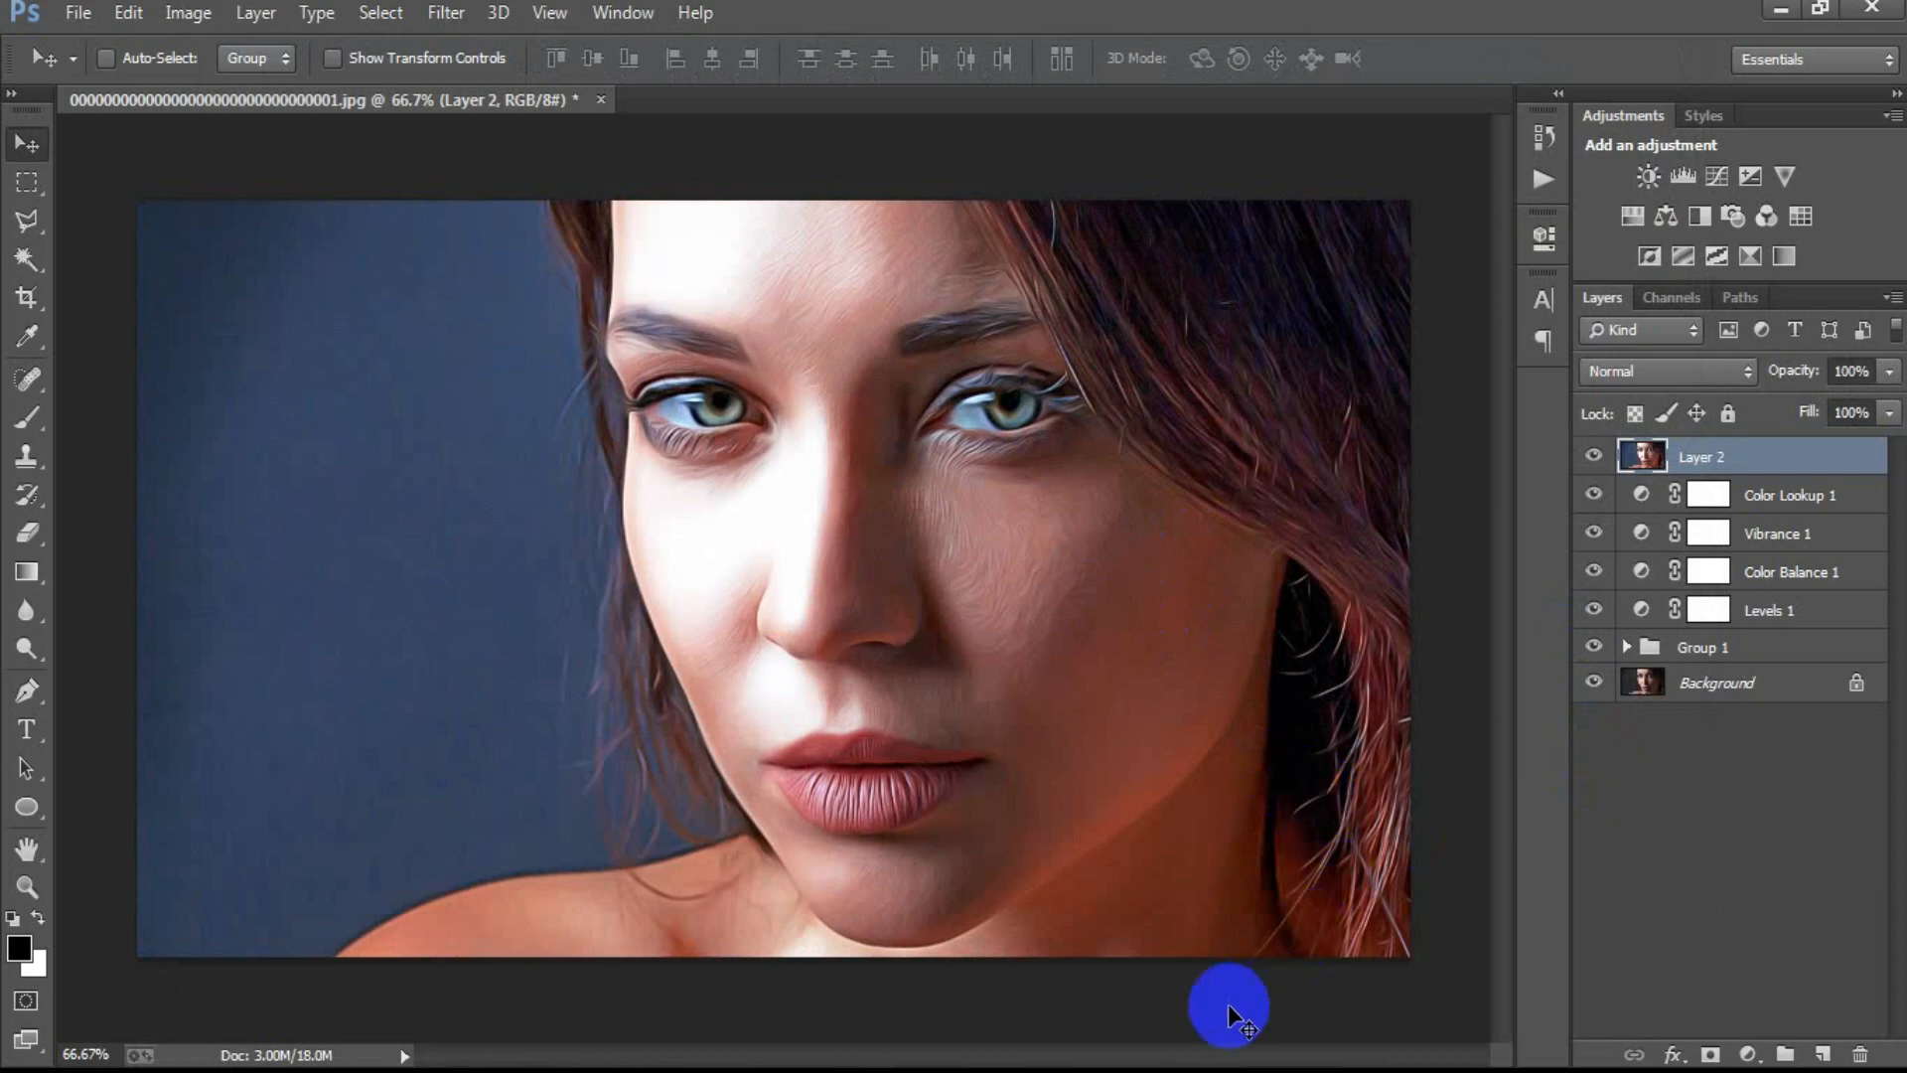